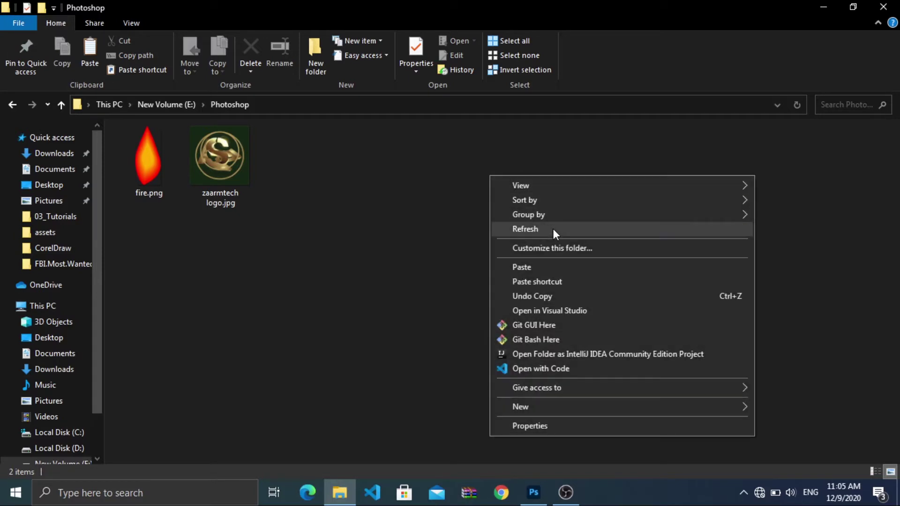
click(553, 229)
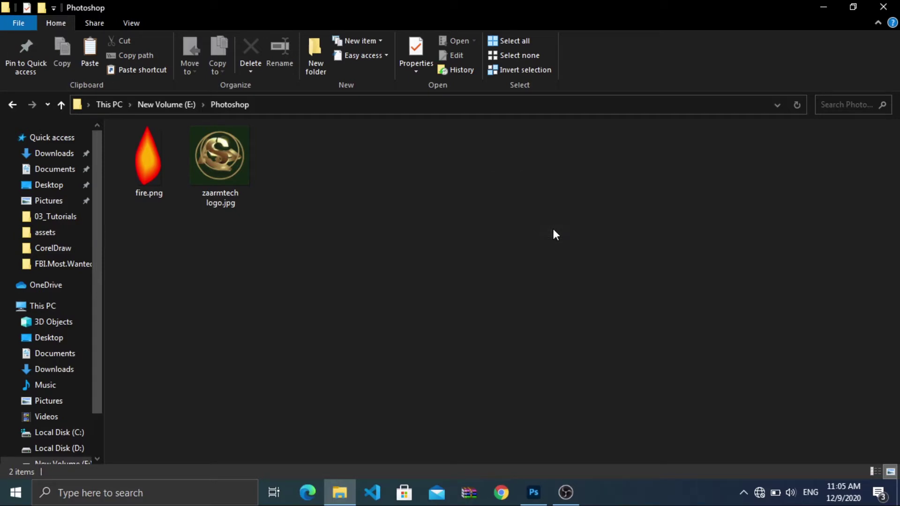
key(super)
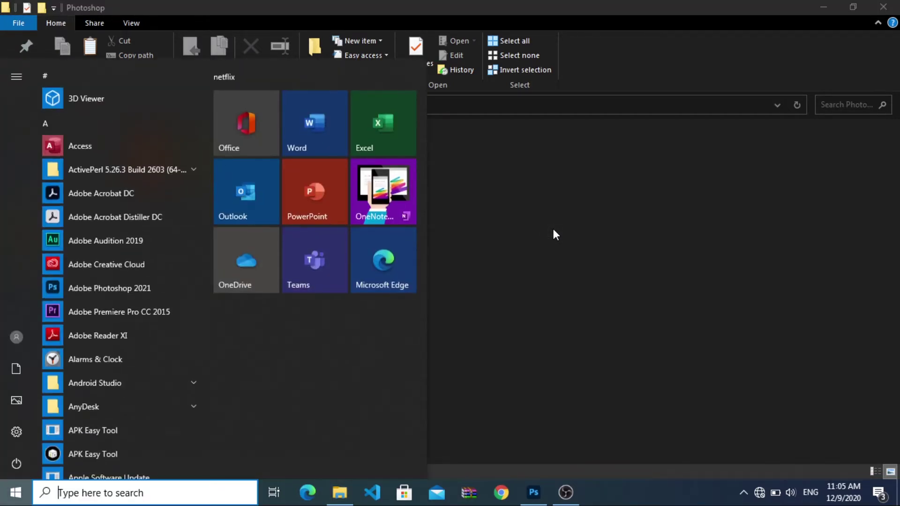
text(photo)
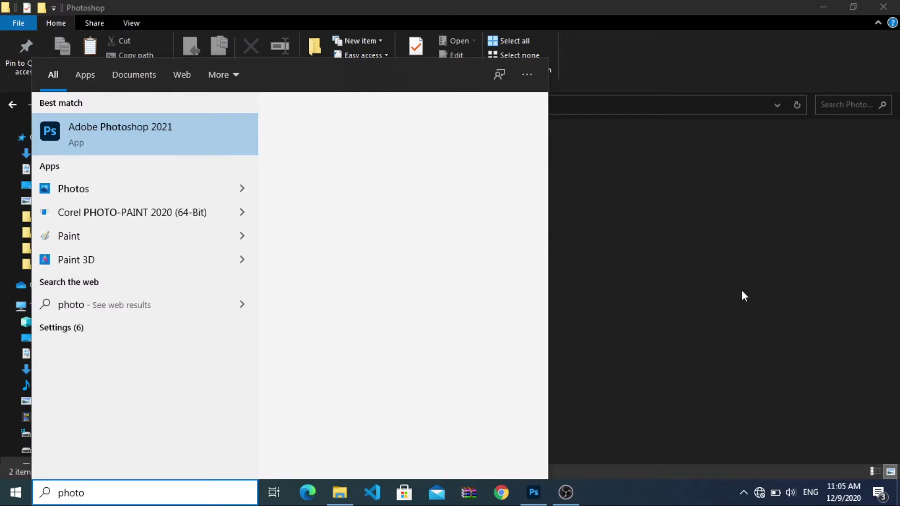
click(830, 306)
right_click(320, 165)
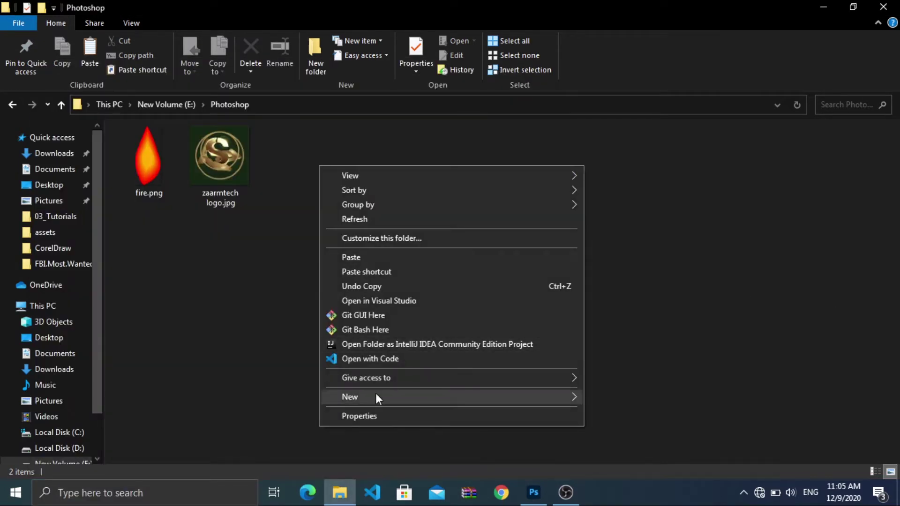
mouse_move(375, 394)
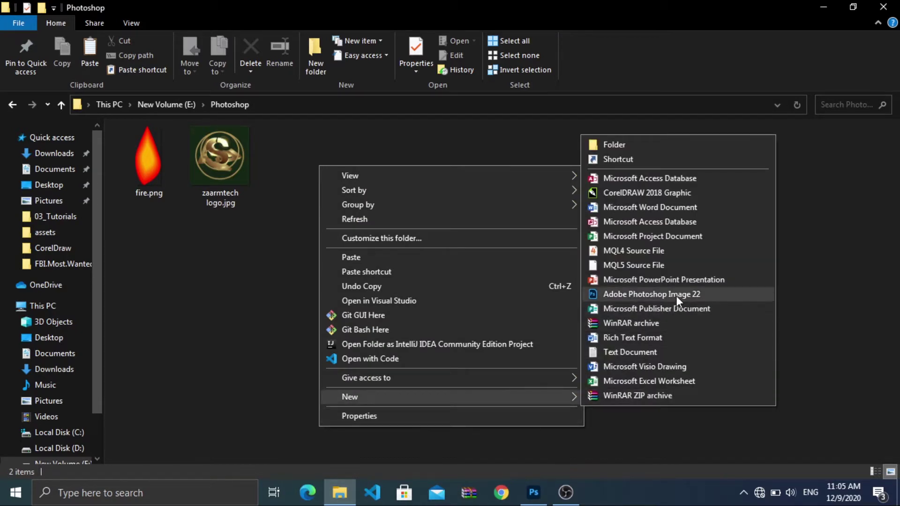
click(848, 305)
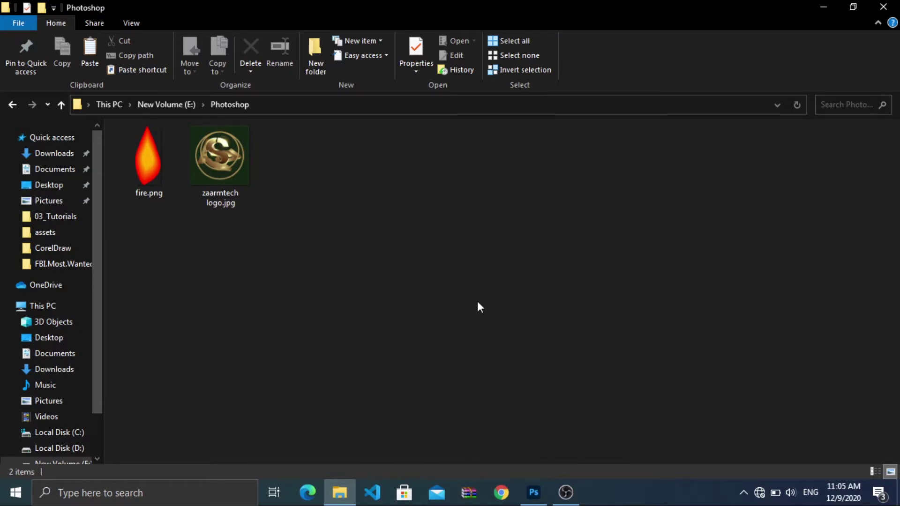
Step: Switch to Photoshop and open the setup for a new document
click(533, 491)
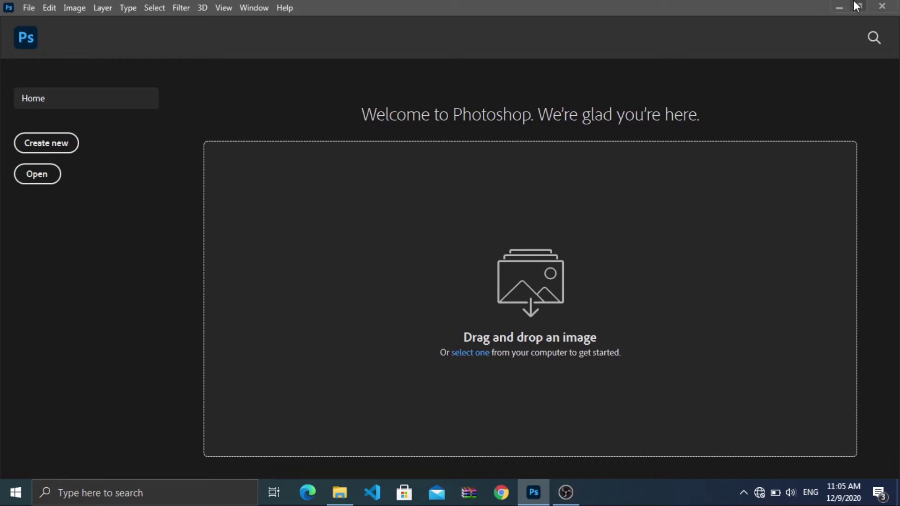
click(838, 7)
drag(191, 157, 473, 310)
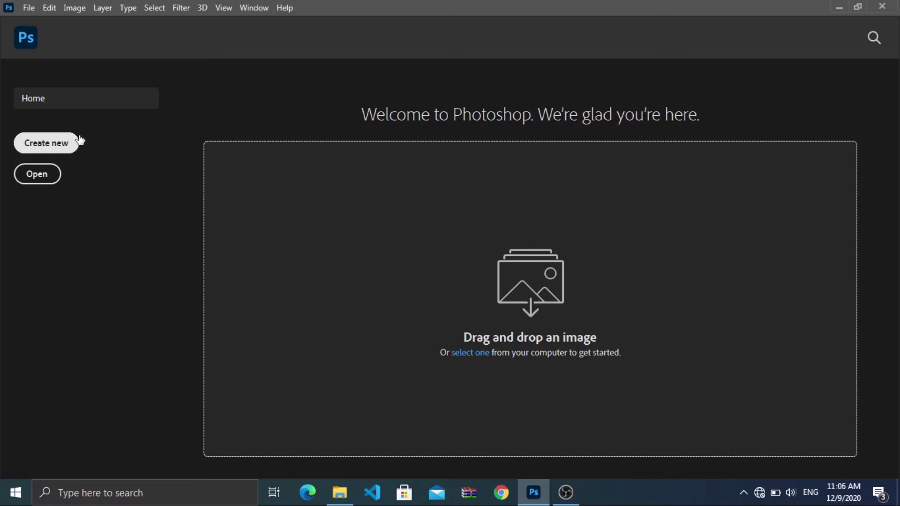
click(49, 145)
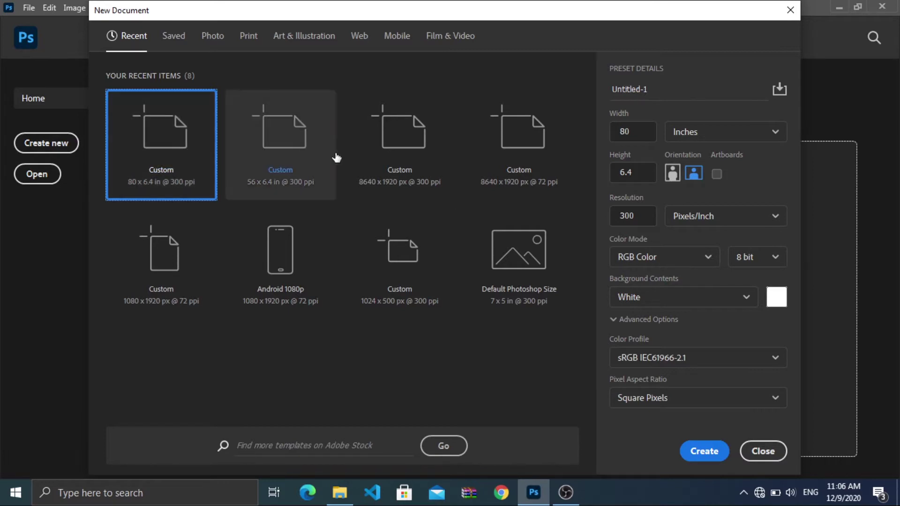
Step: Look through the blank document presets for print, art and illustration, web and mobile, including the Poster preset
click(246, 38)
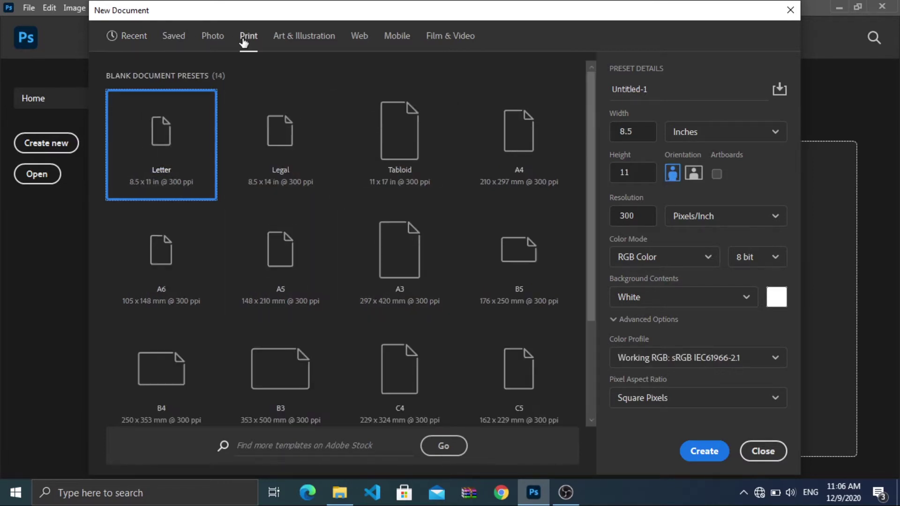
scroll(341, 156, down, 2)
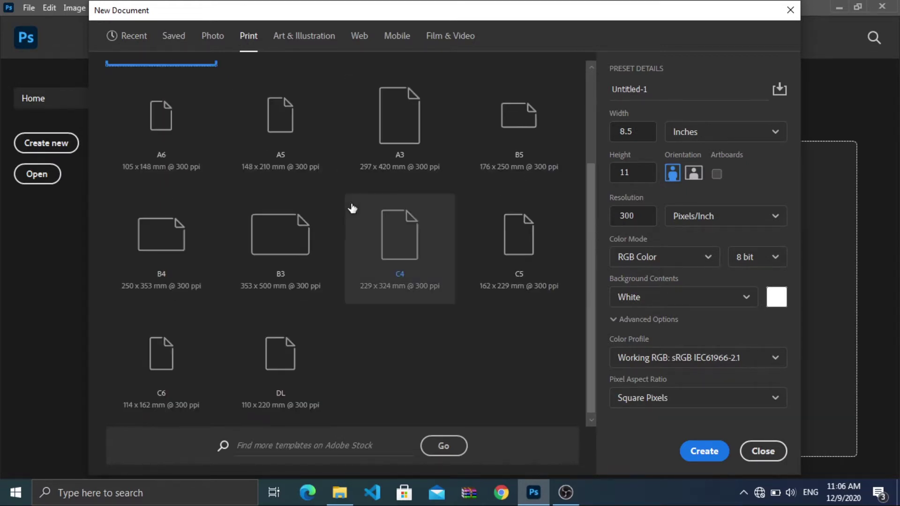
scroll(366, 220, up, 1)
scroll(377, 234, up, 1)
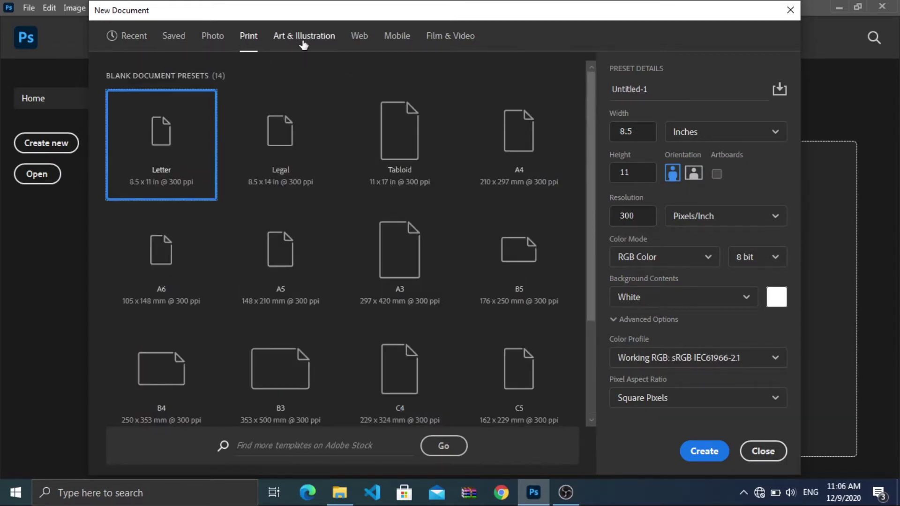
click(304, 43)
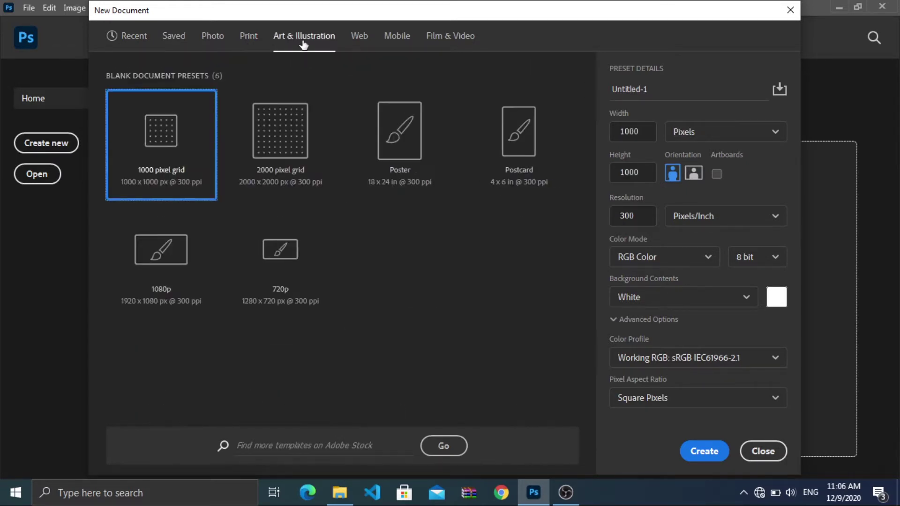
click(394, 137)
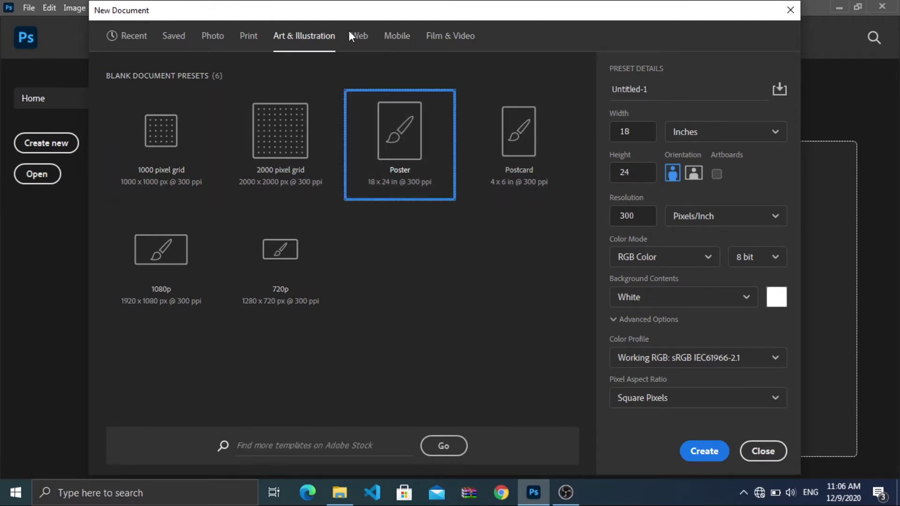
click(356, 42)
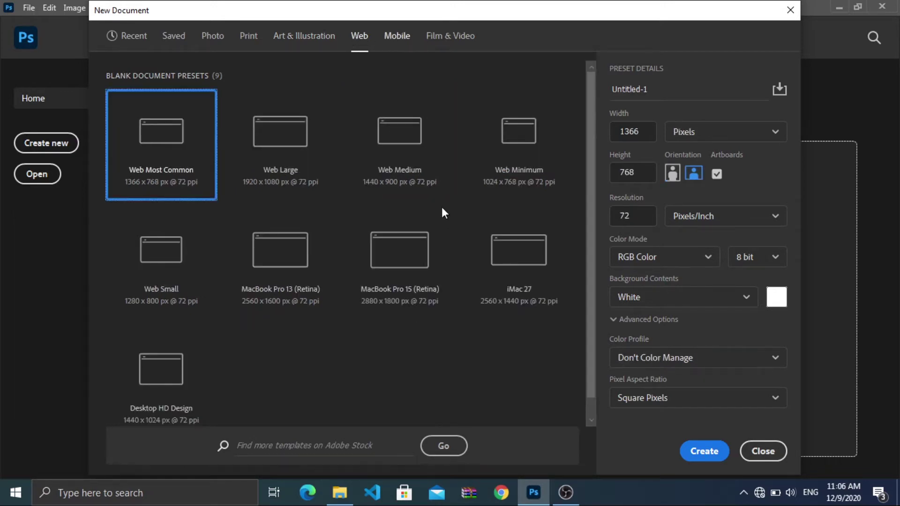
click(392, 38)
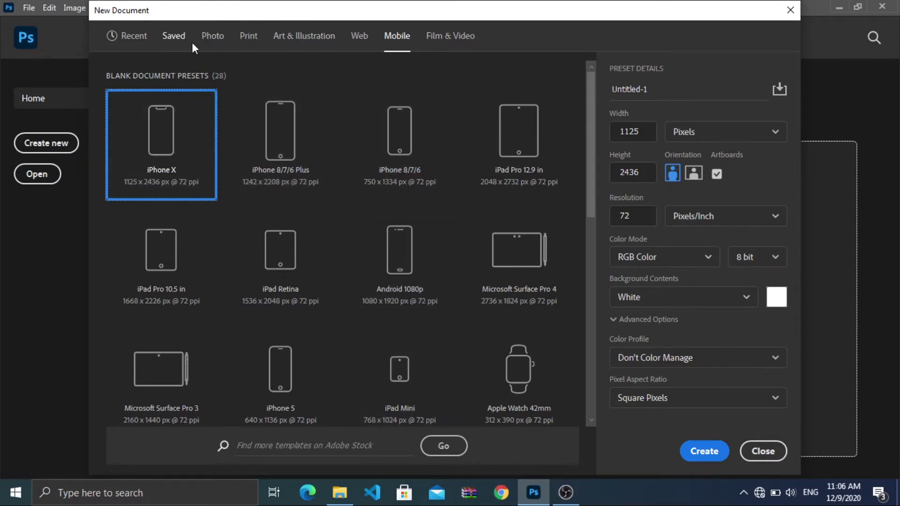
Step: Name the new document Tutorial and choose the Default Photoshop Size preset from the photo presets
click(214, 40)
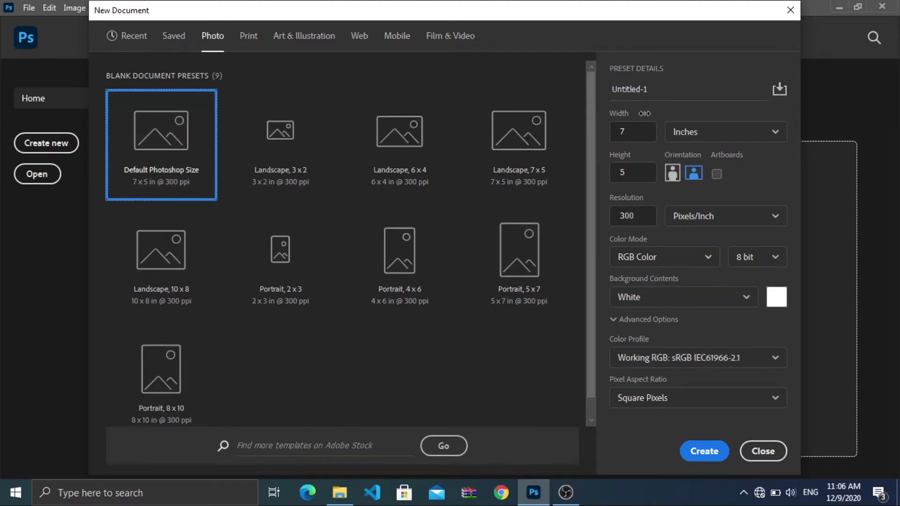
click(658, 94)
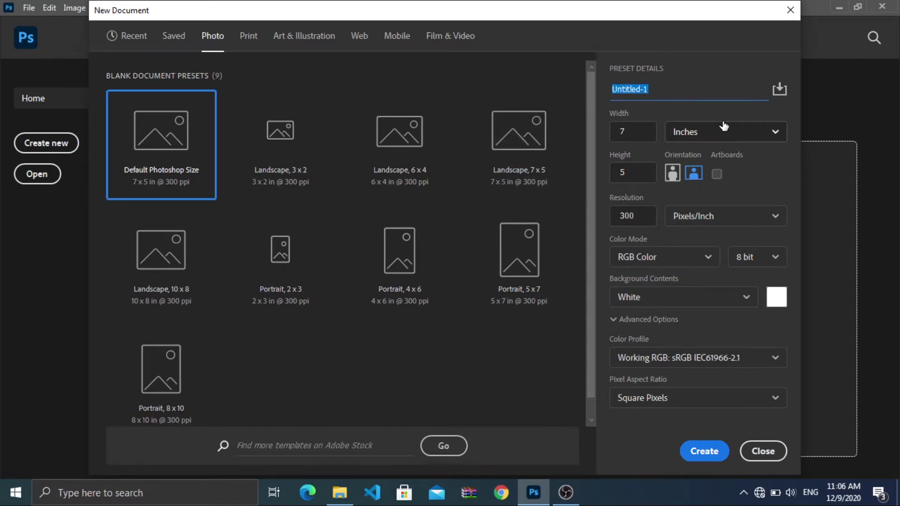
text(Tutorial)
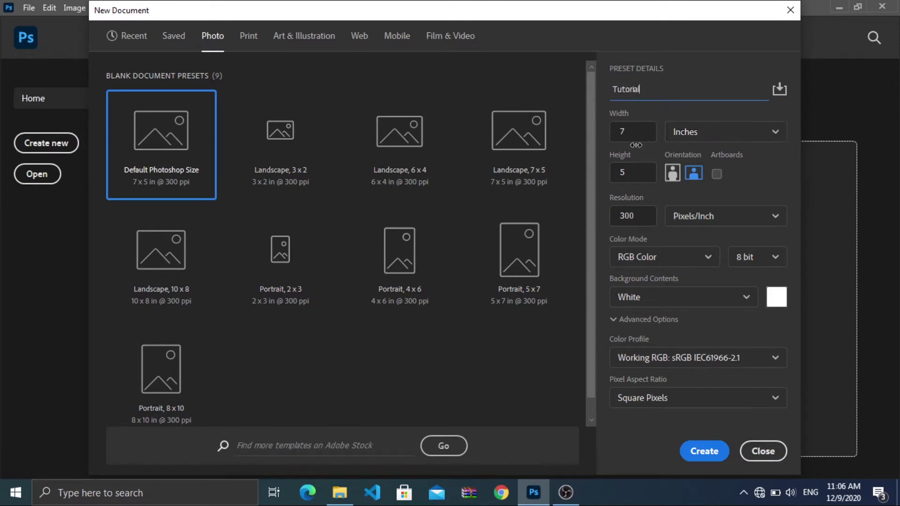
click(282, 138)
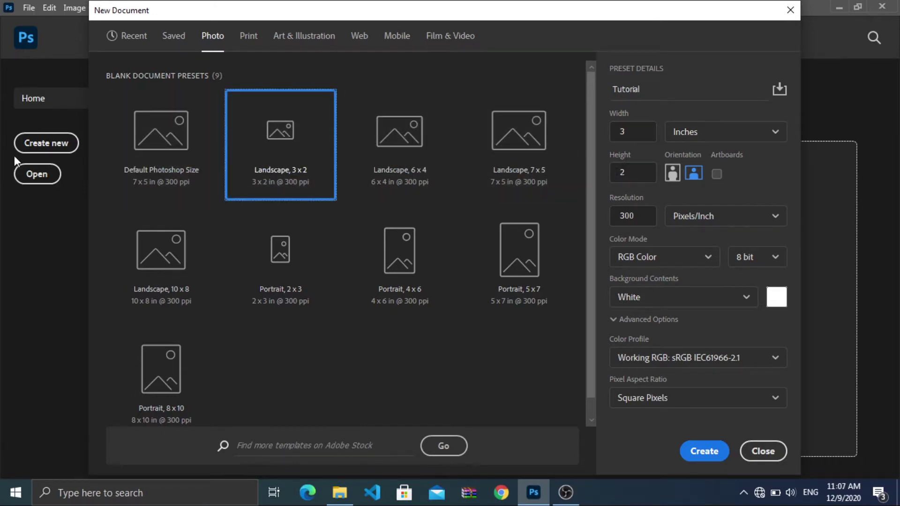
click(123, 141)
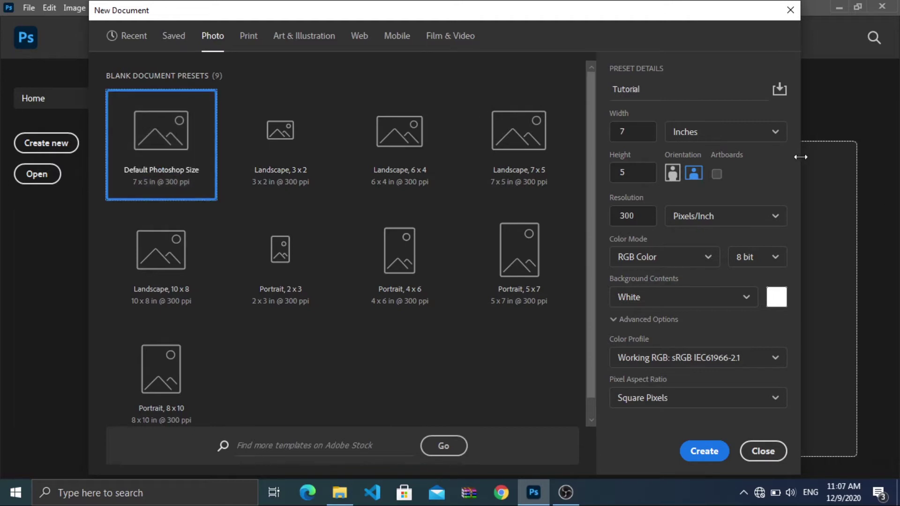
Step: Switch the new document's measurement unit to pixels and back to inches
click(734, 129)
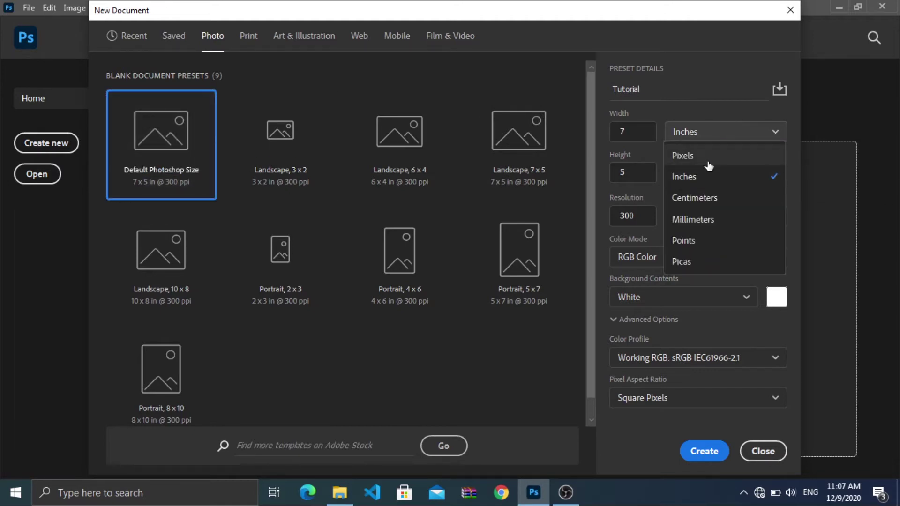
click(701, 154)
click(715, 126)
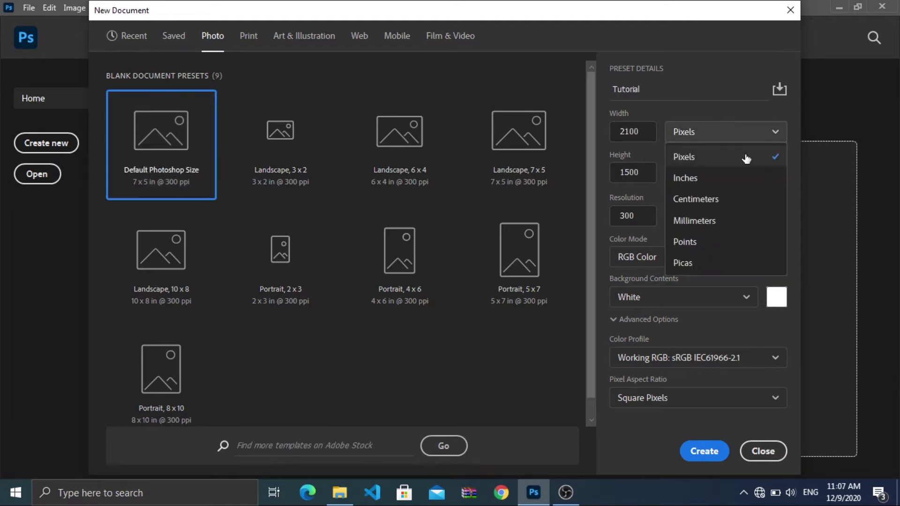
click(715, 177)
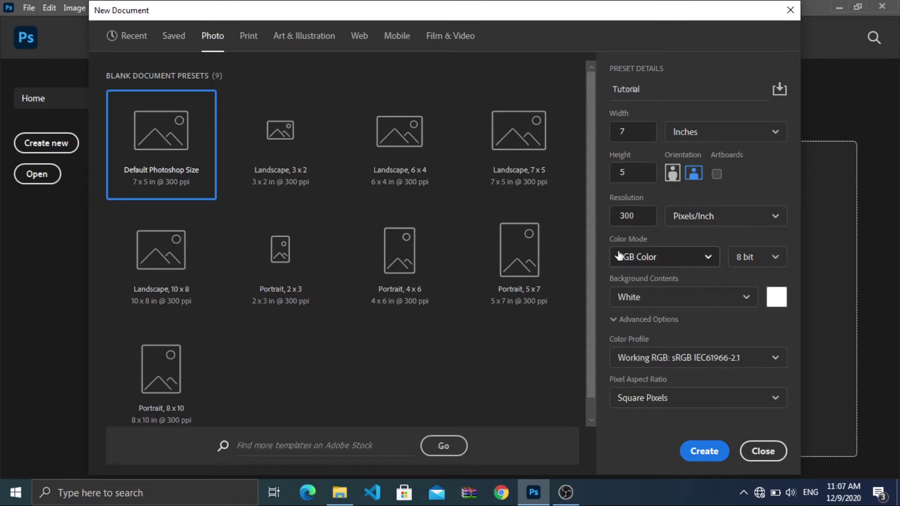
Step: Review the color mode choices and create the 7 x 5 inch document in RGB Color at 300 pixels per inch
click(636, 256)
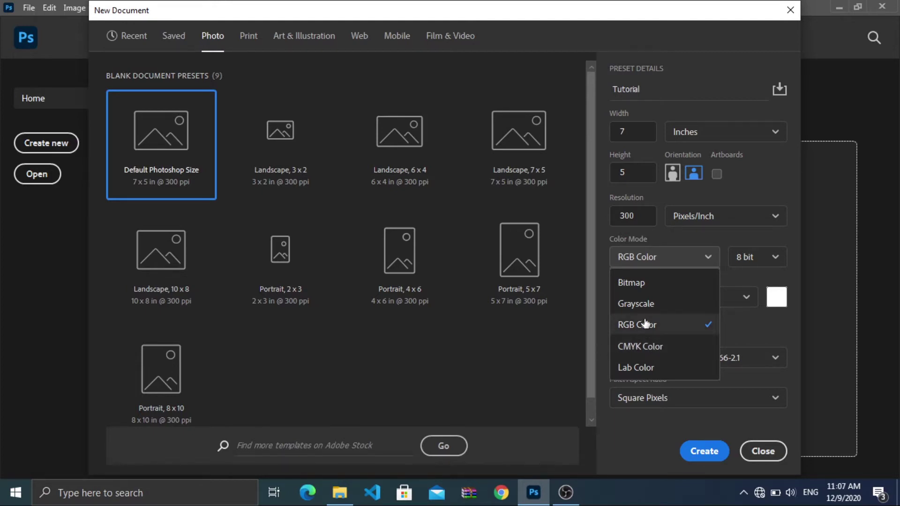
click(751, 182)
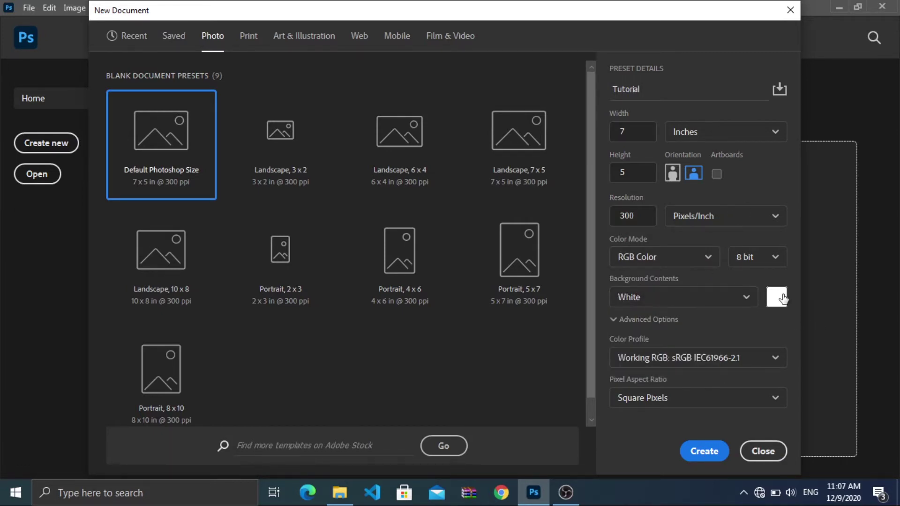
click(702, 452)
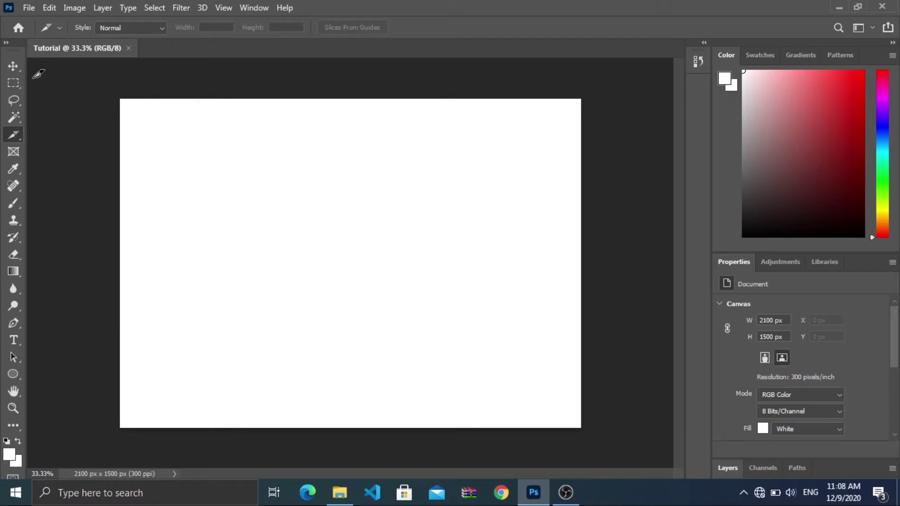
Step: Try to move the white background layer with the Move tool, without converting it to a normal layer
click(15, 70)
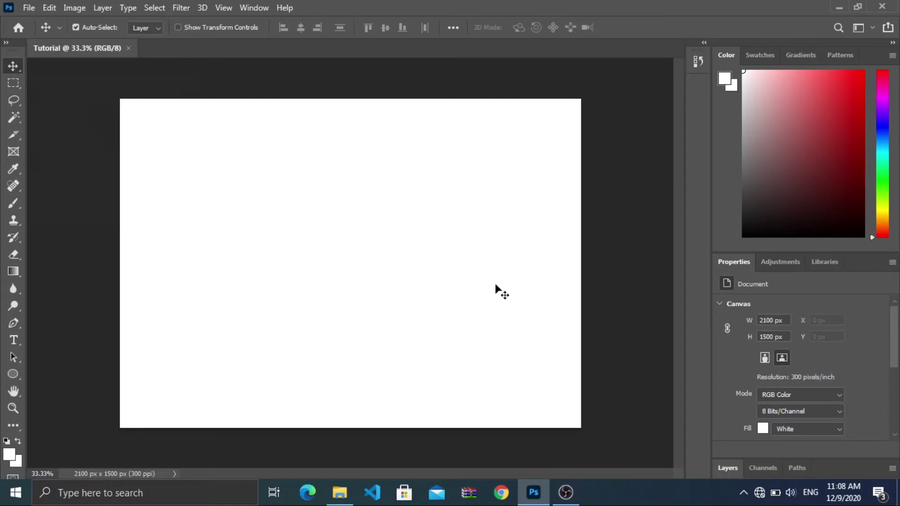
drag(349, 207, 233, 215)
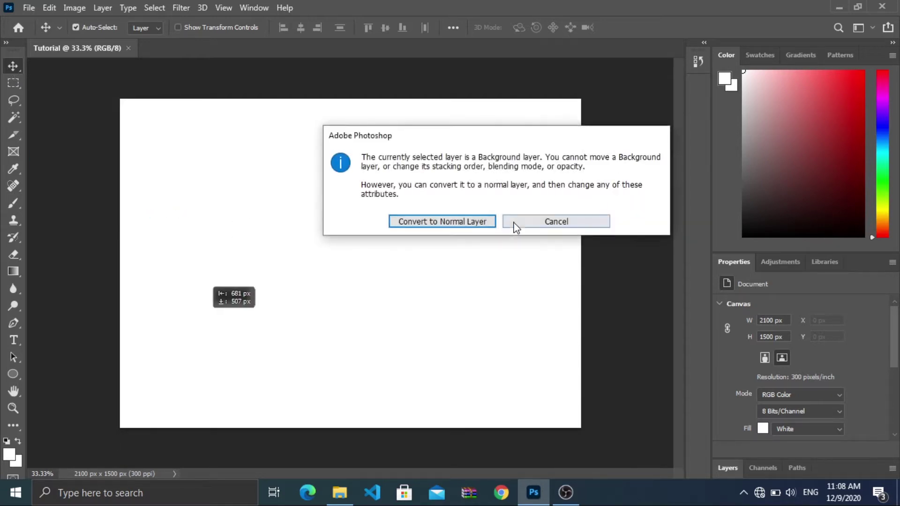
click(530, 220)
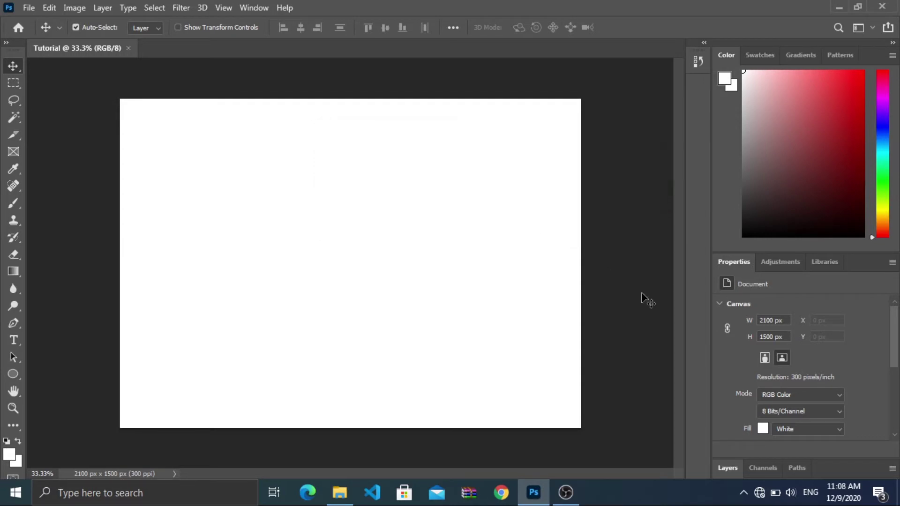
Step: Show the layers list and add the horizontal text "My First Tutorial" in the upper-left area of the canvas
click(727, 468)
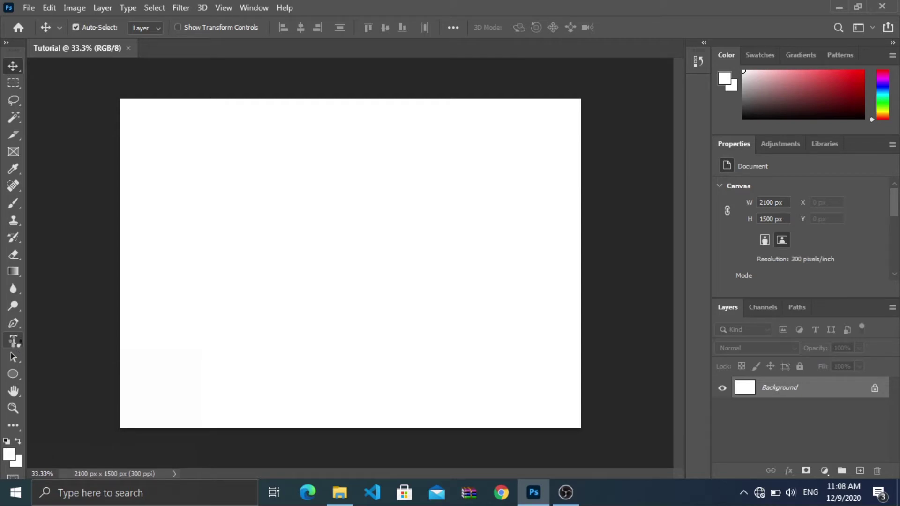
click(13, 341)
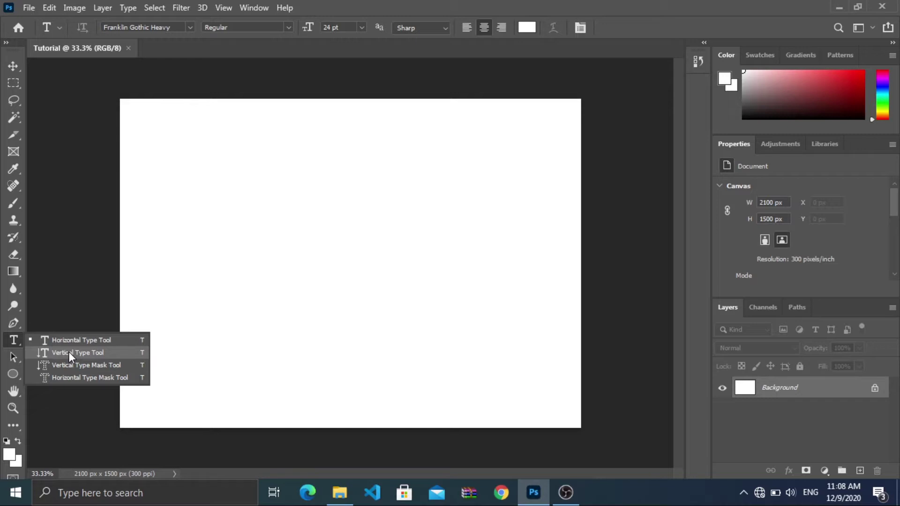
click(79, 339)
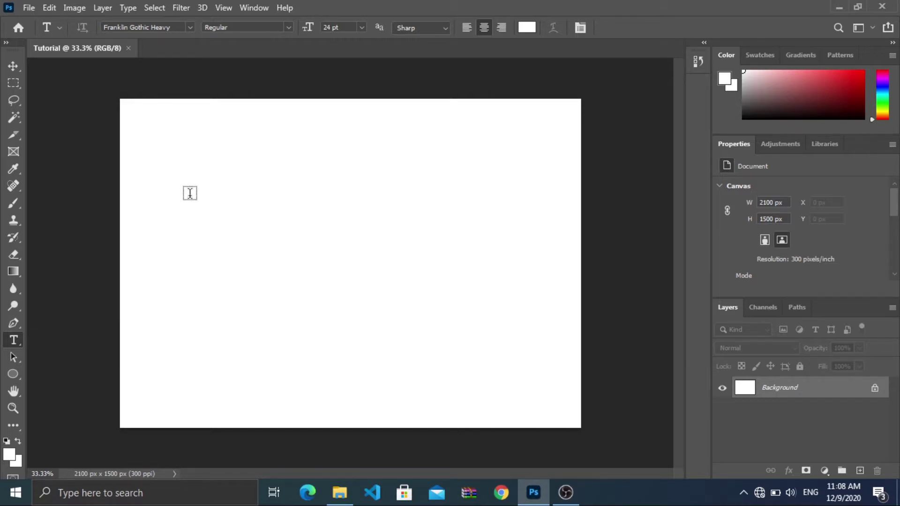
click(190, 194)
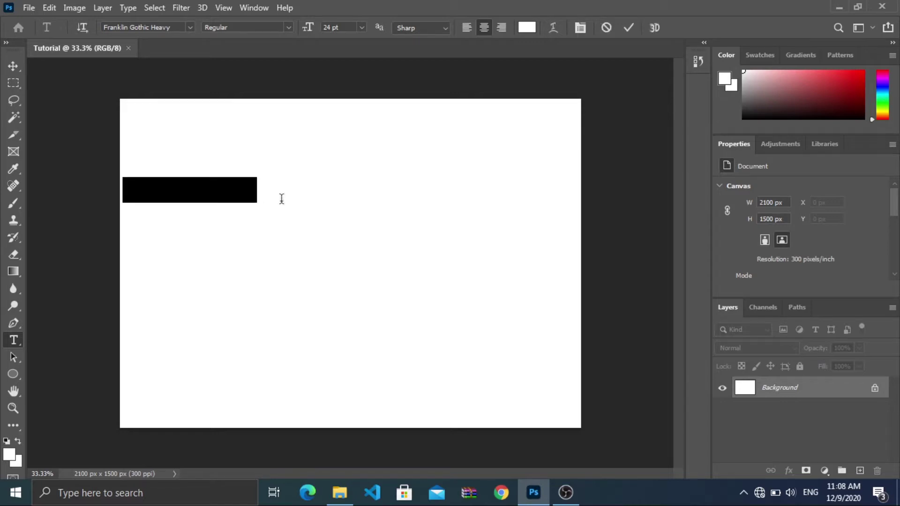
key(BackSpace)
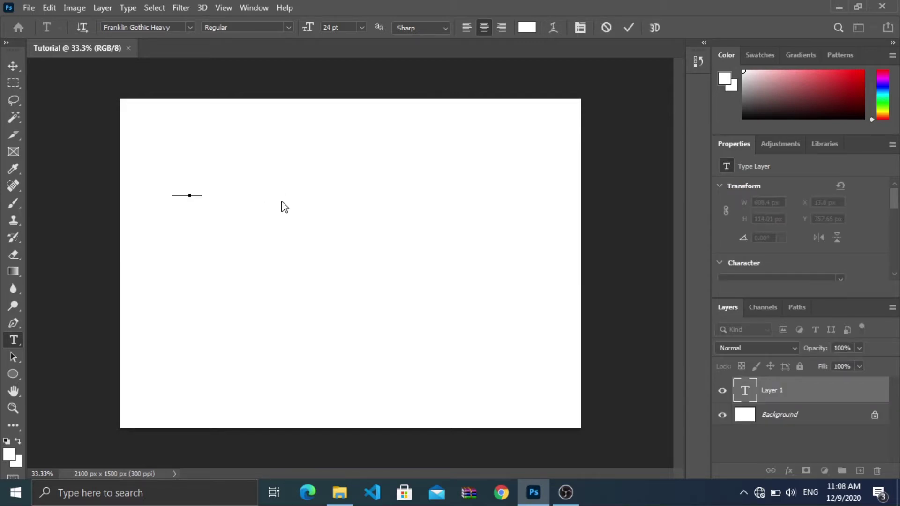
text(Tutorial Photoshop)
Step: Select the whole text and change its color to dark red, a21515
click(219, 181)
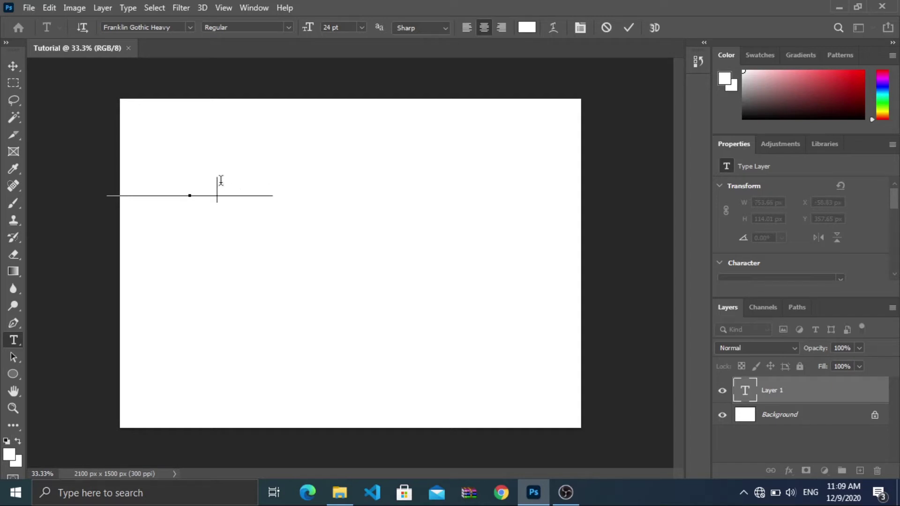
double_click(244, 188)
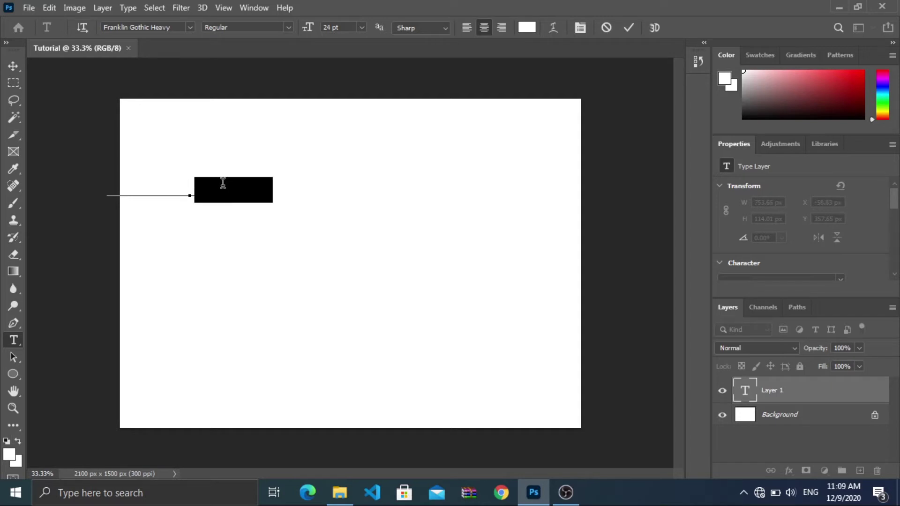
click(223, 185)
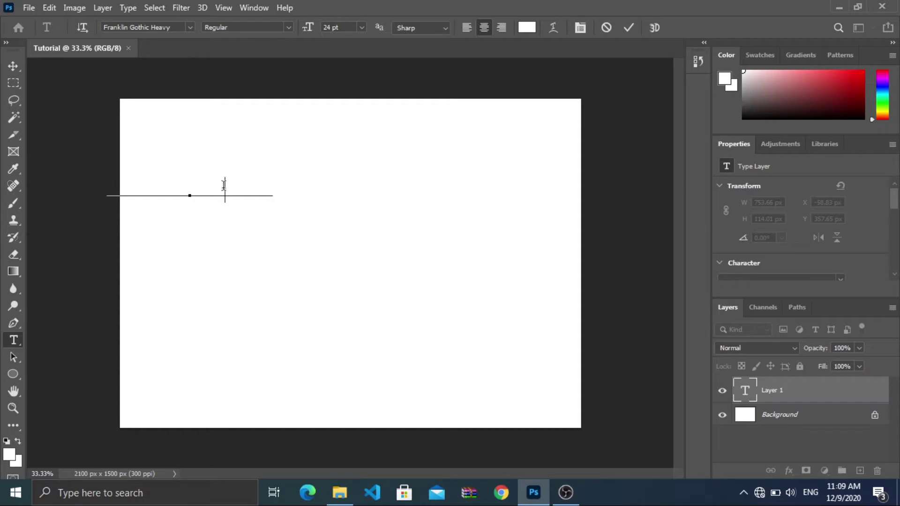
key(ctrl)
key(ctrl+a)
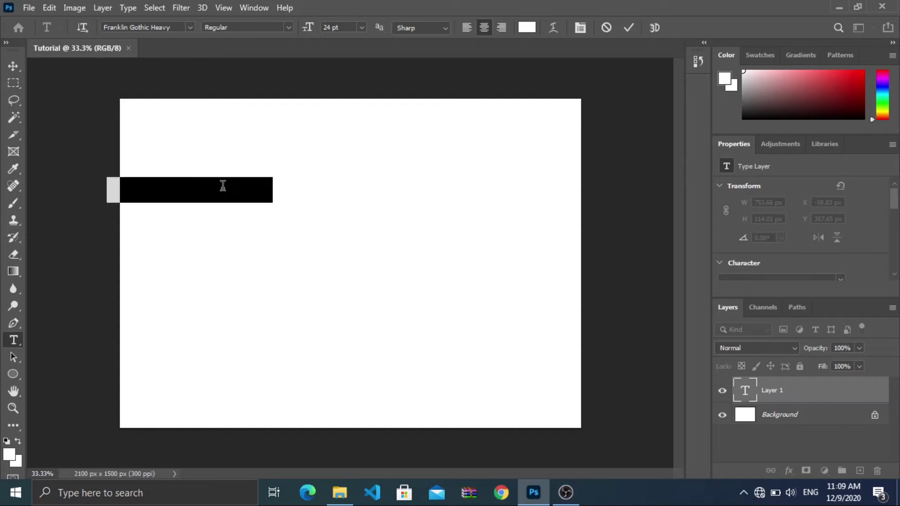
click(527, 26)
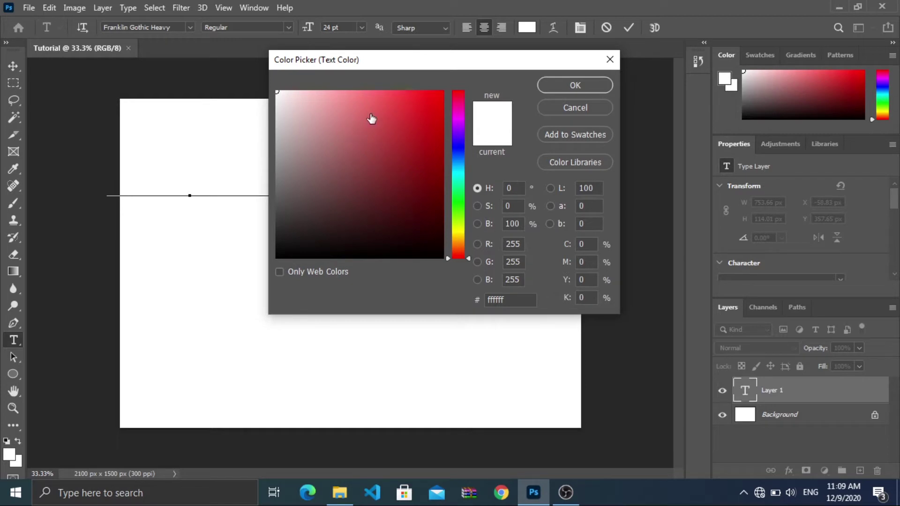
click(391, 131)
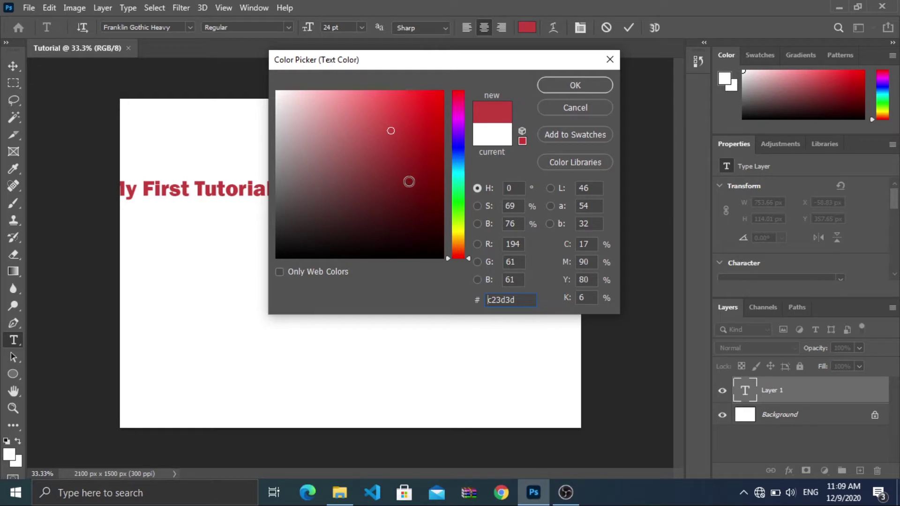
mouse_move(410, 182)
mouse_down()
mouse_move(405, 155)
mouse_move(442, 121)
mouse_move(422, 151)
mouse_up()
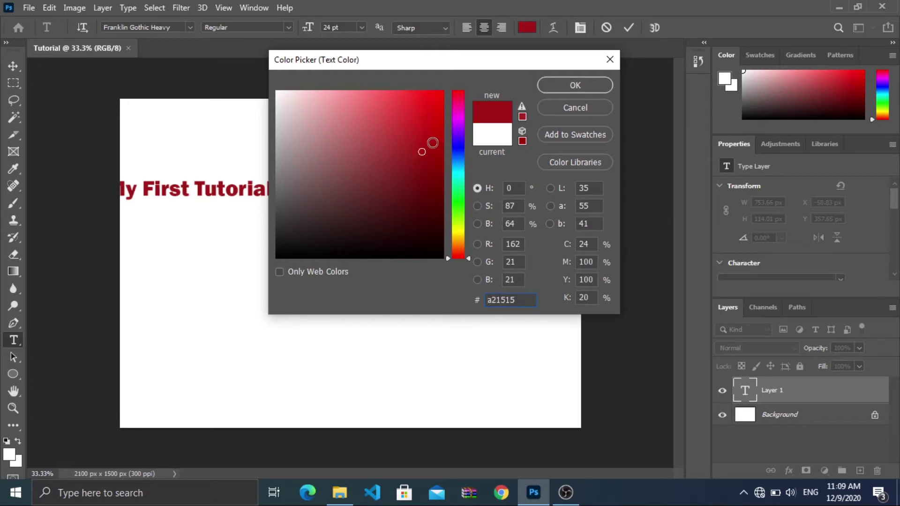
click(596, 84)
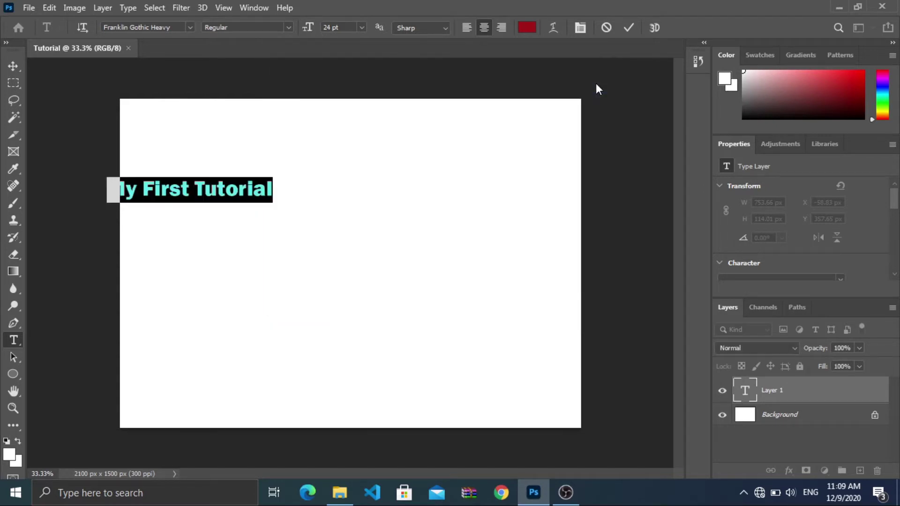
Step: Finish editing the text and move it fully onto the canvas, to about X 94 px and Y 512 px
click(190, 190)
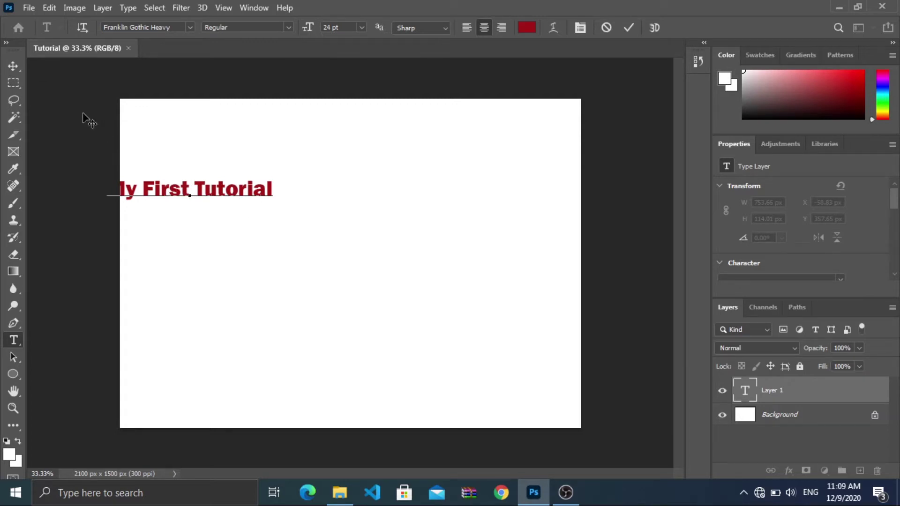
click(16, 64)
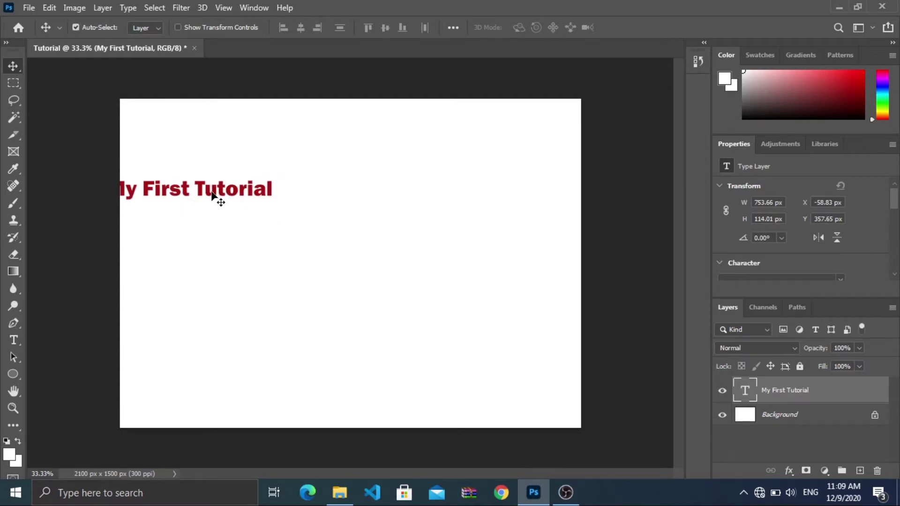
drag(213, 193, 240, 228)
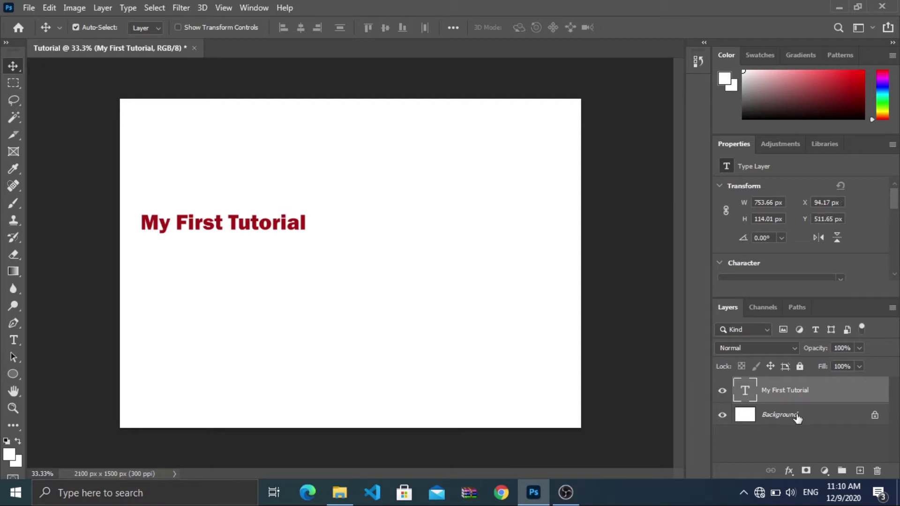
Step: Convert the locked Background into a normal layer named Layer 0
click(797, 418)
double_click(812, 416)
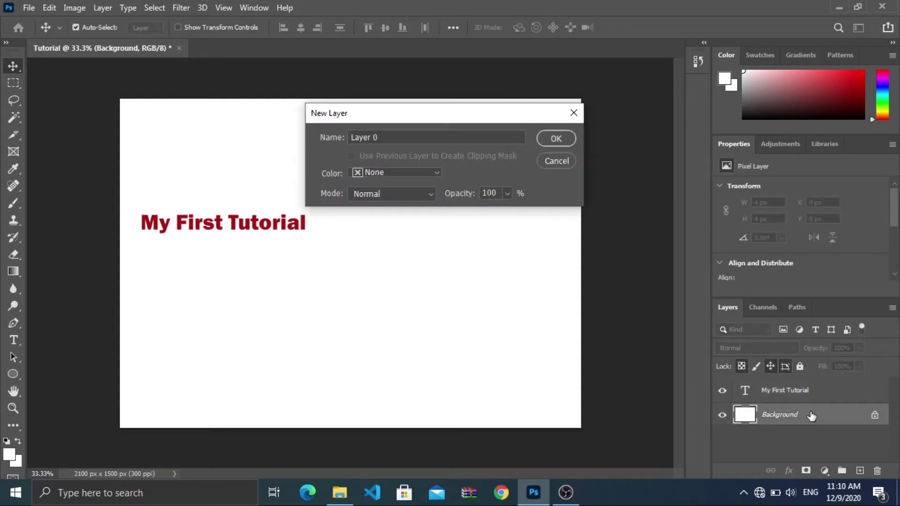
click(538, 137)
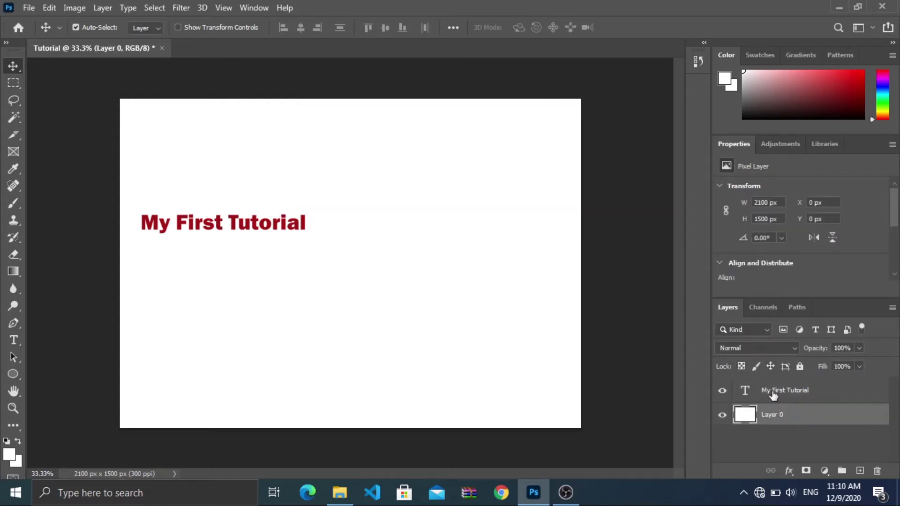
Step: Hide and show again the My First Tutorial text layer and the white Layer 0
click(776, 393)
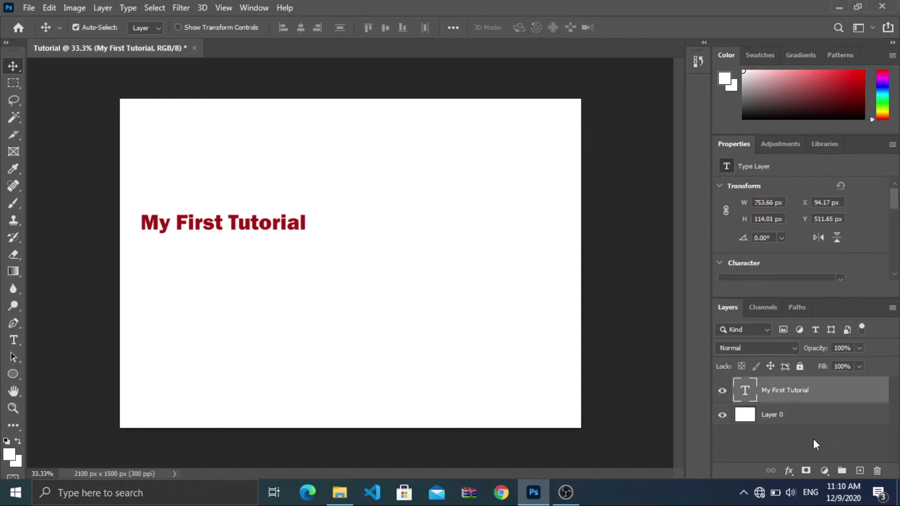
click(723, 393)
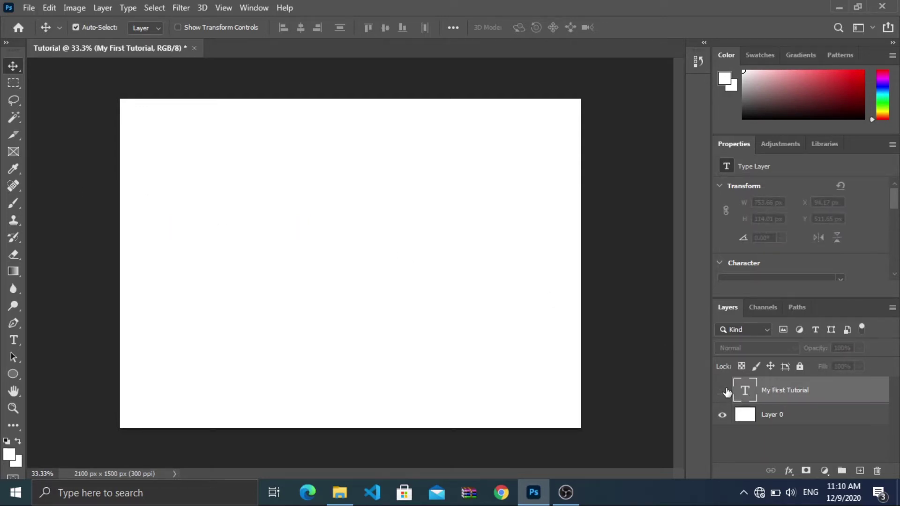
click(724, 391)
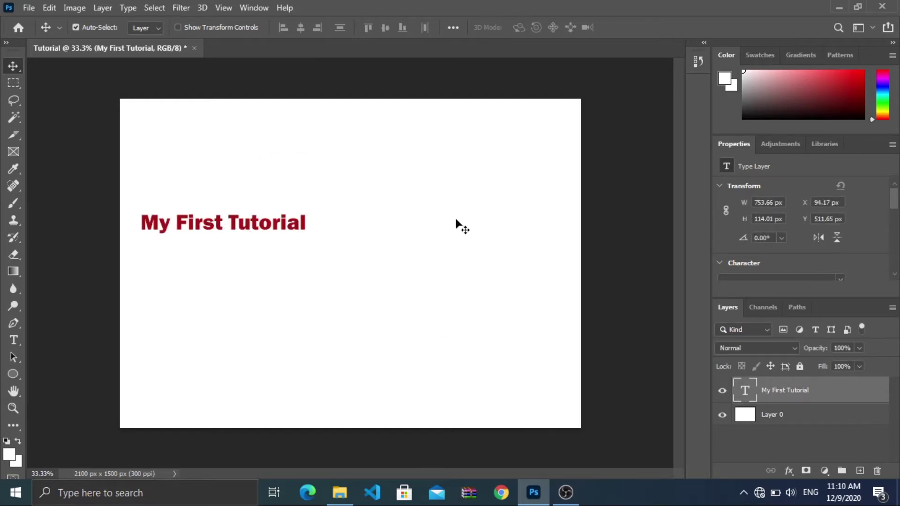
click(723, 415)
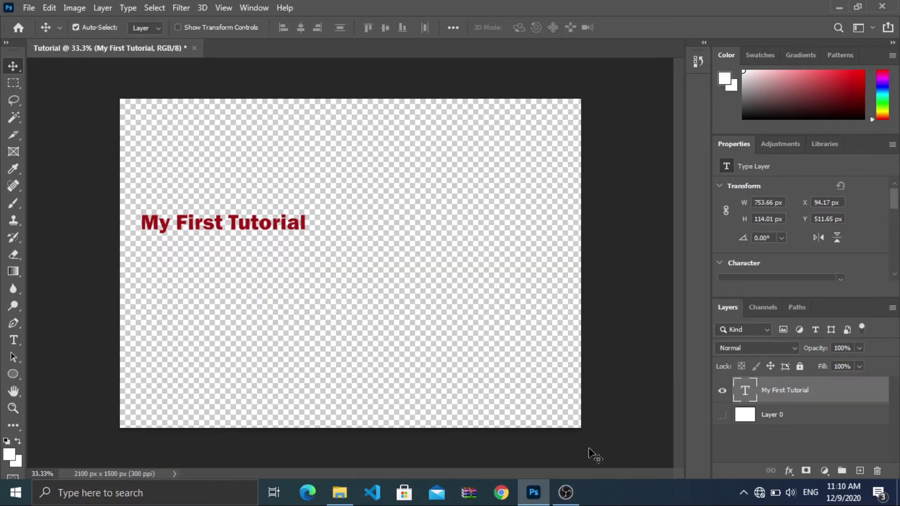
click(723, 415)
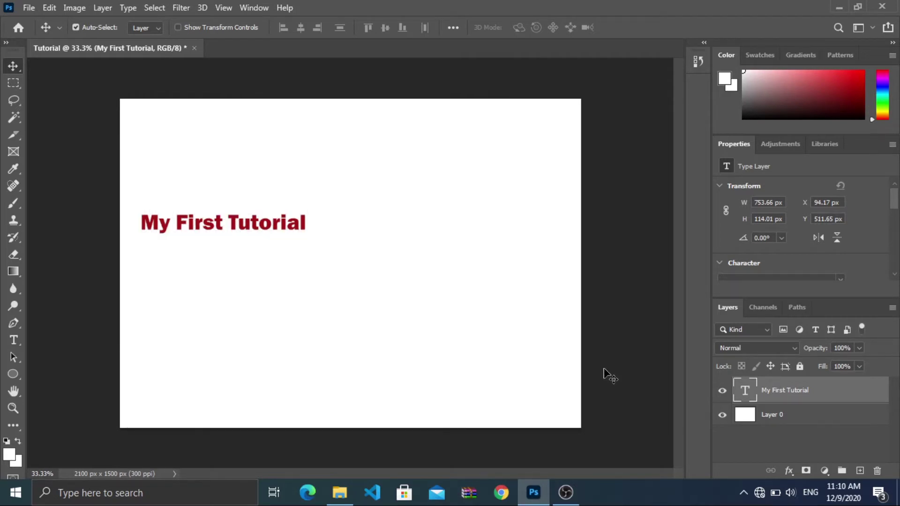
Step: Select both layers, try the right and left alignments, align them to their horizontal and vertical centers, and deselect them
shift+click(800, 415)
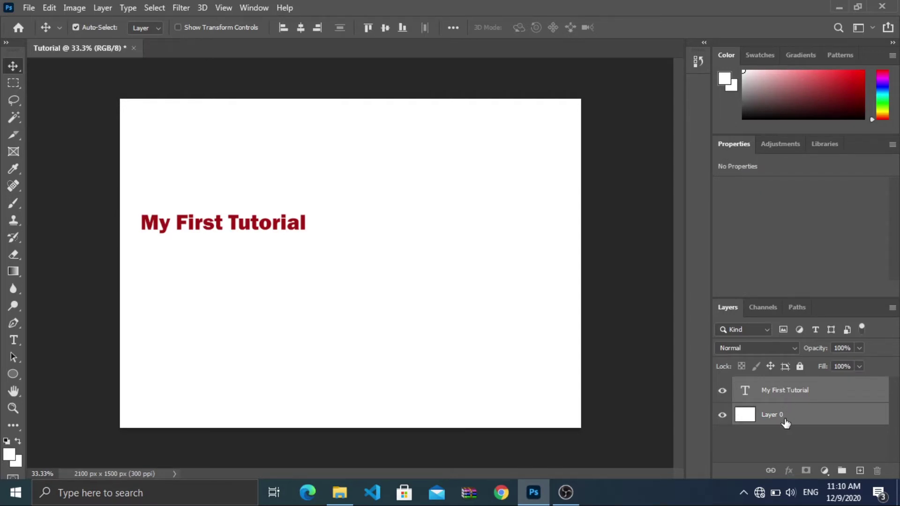
click(301, 29)
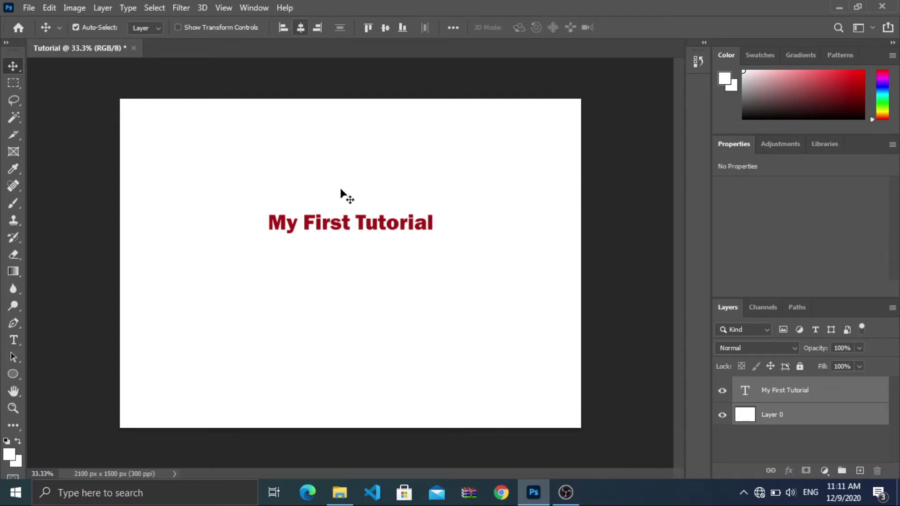
click(317, 29)
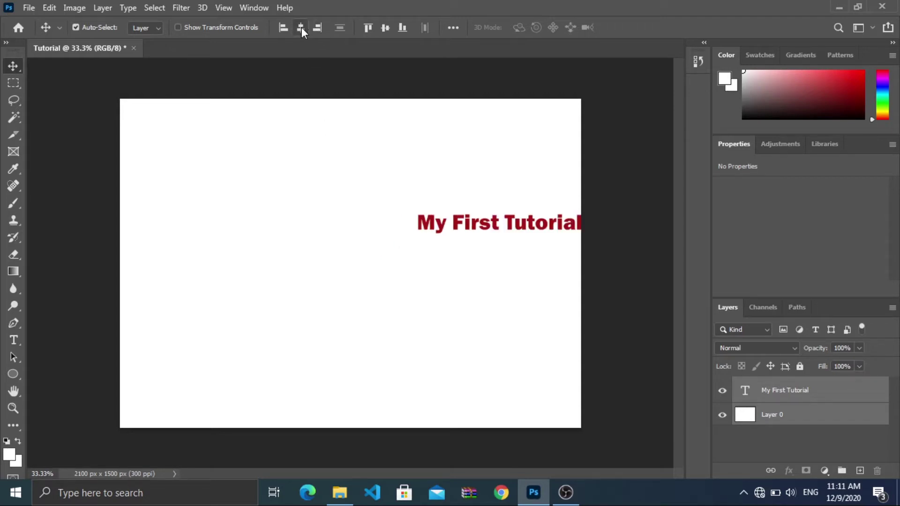
click(301, 29)
click(283, 29)
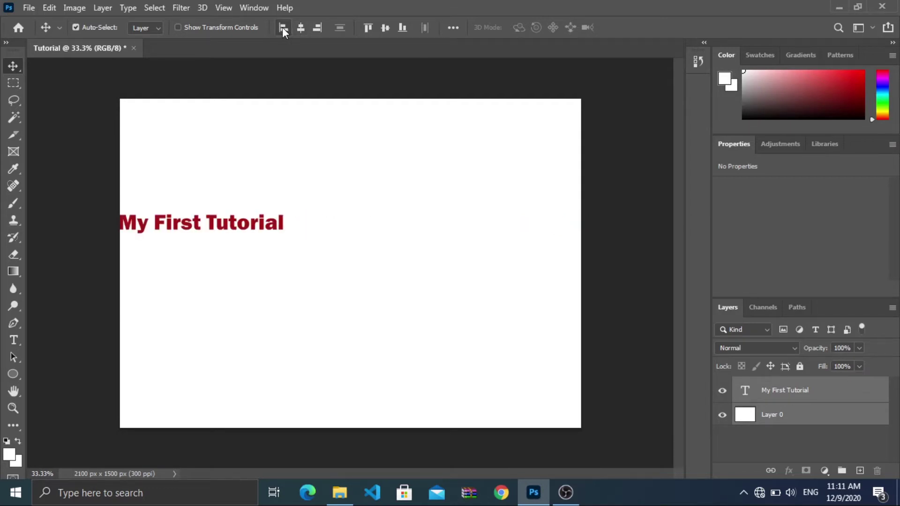
click(300, 28)
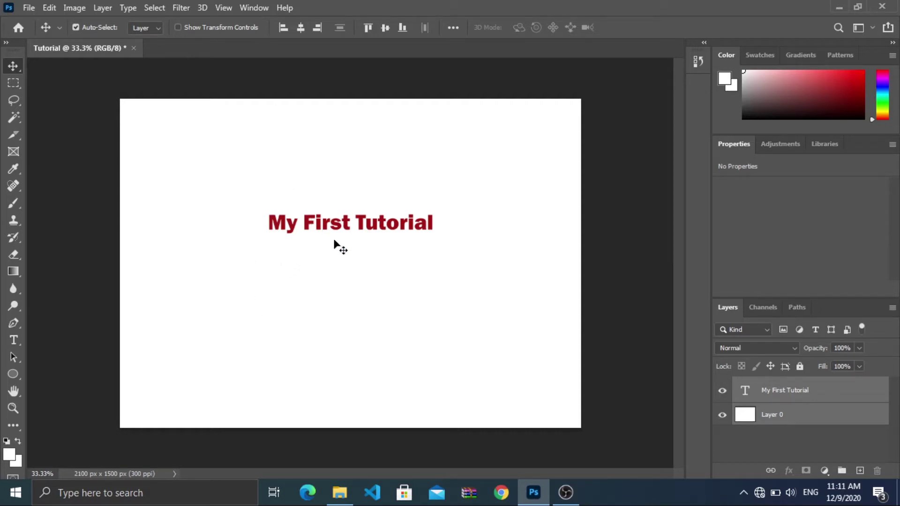
click(387, 28)
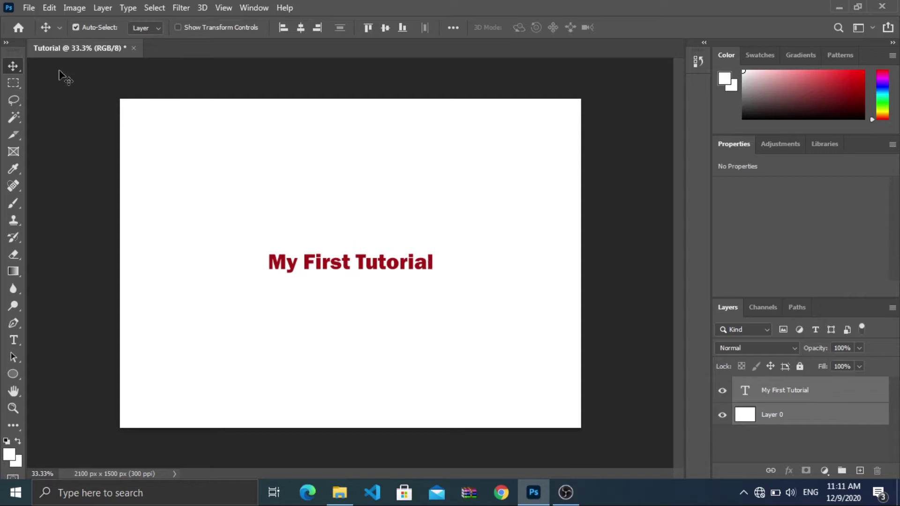
click(43, 92)
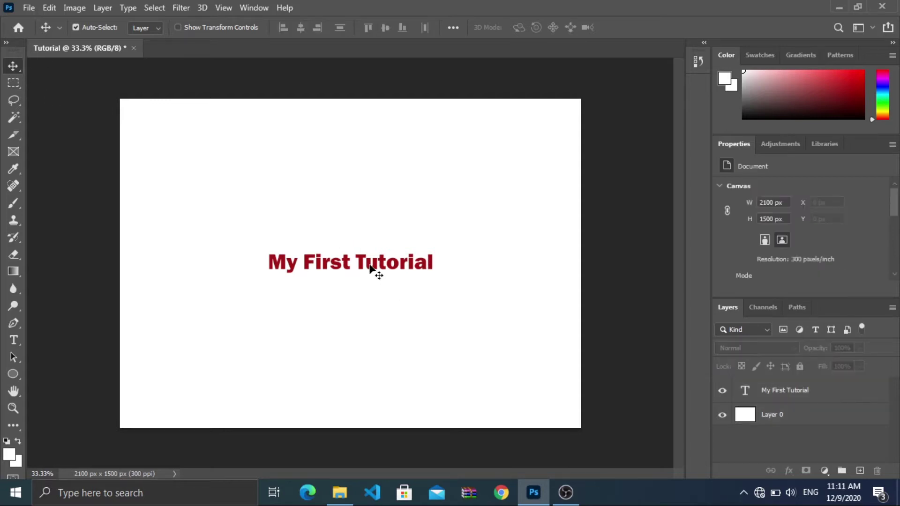
Step: Free-transform the My First Tutorial text, stretching it non-proportionally toward the lower right to about 1354 × 324 px, and commit it
click(371, 269)
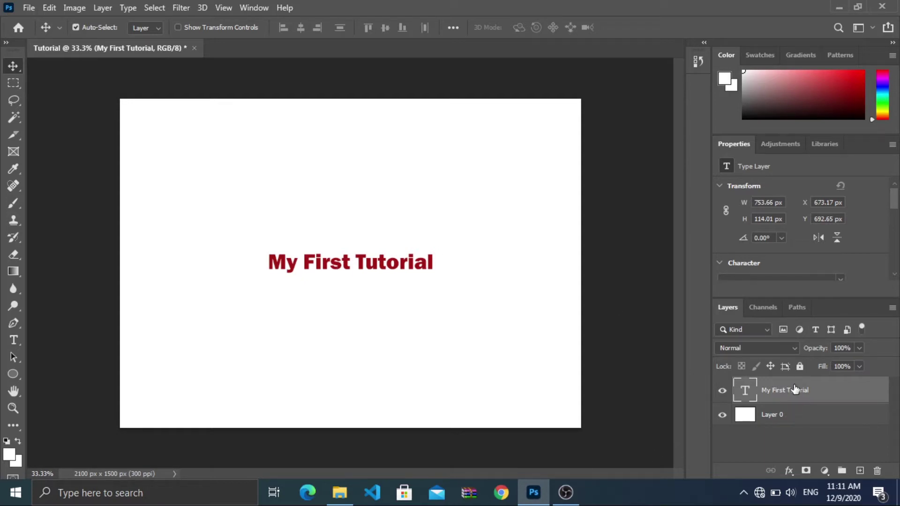
click(77, 8)
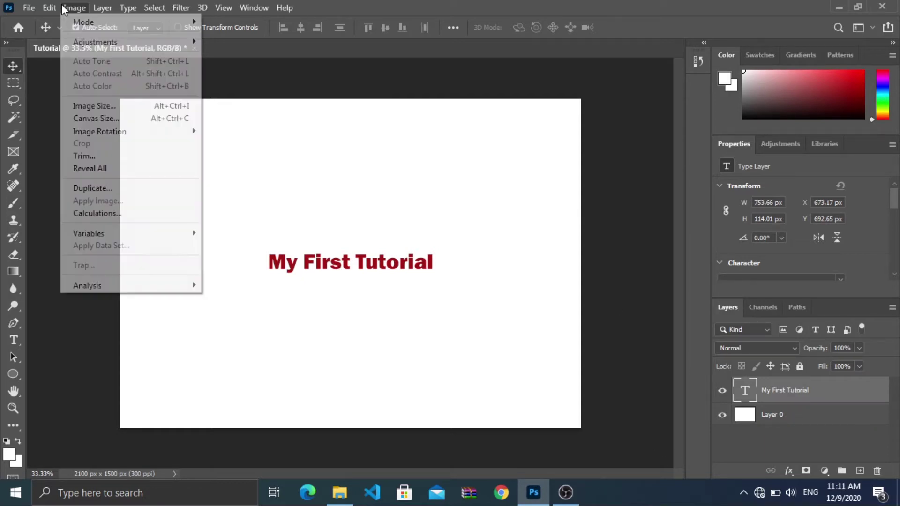
click(50, 9)
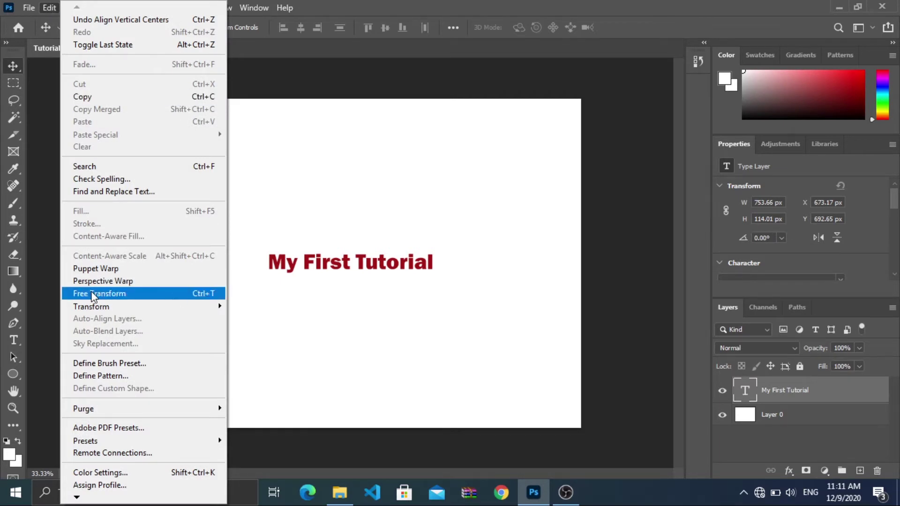
click(113, 294)
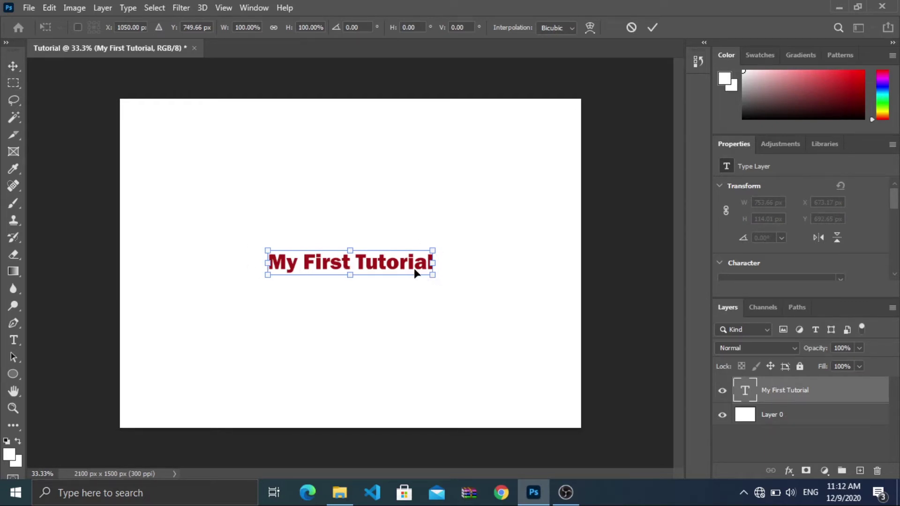
drag(432, 274, 564, 320)
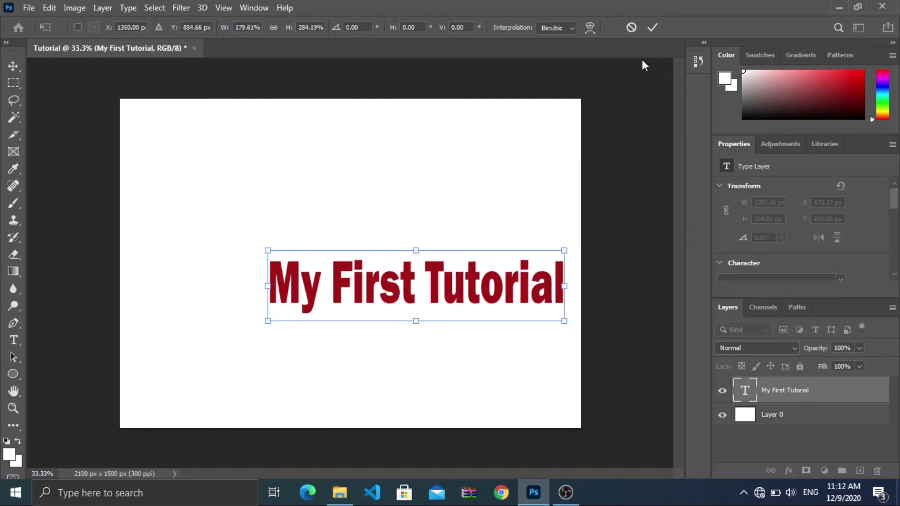
click(654, 27)
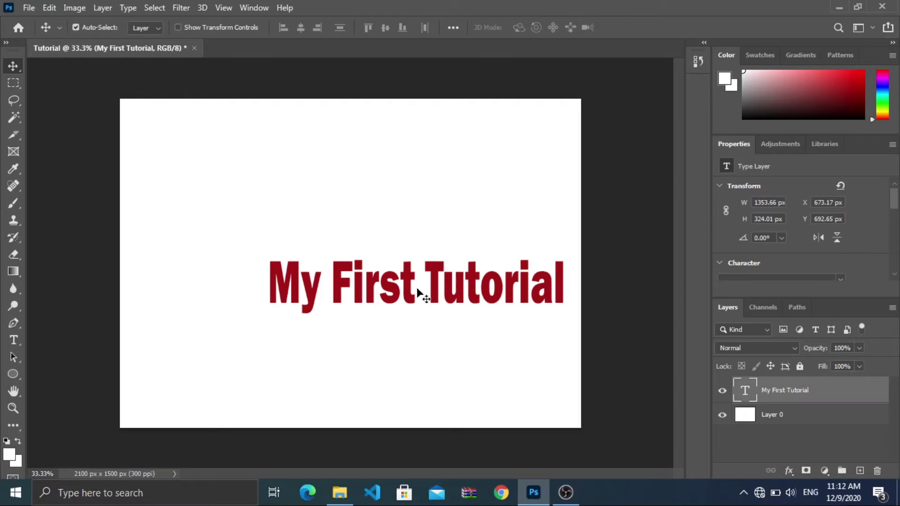
Step: Select the text layer and Layer 0 together and align their horizontal and vertical centers
shift+click(790, 416)
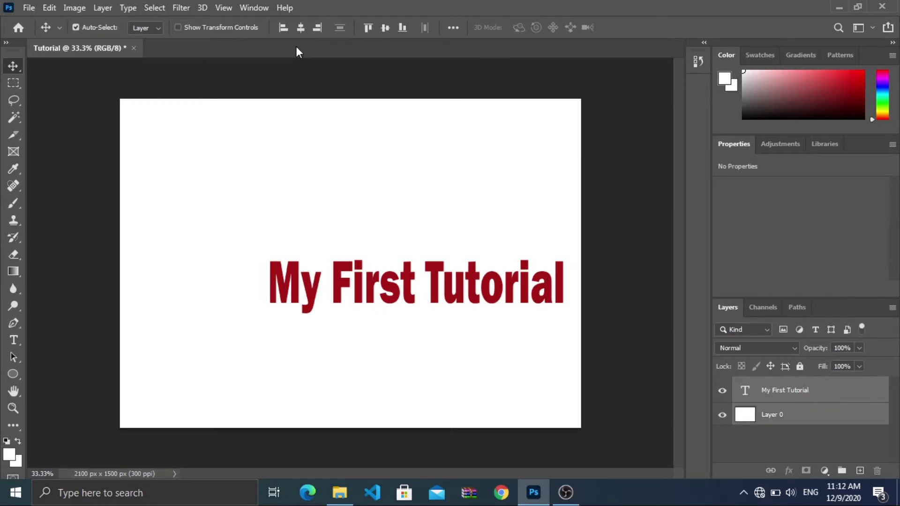
click(297, 29)
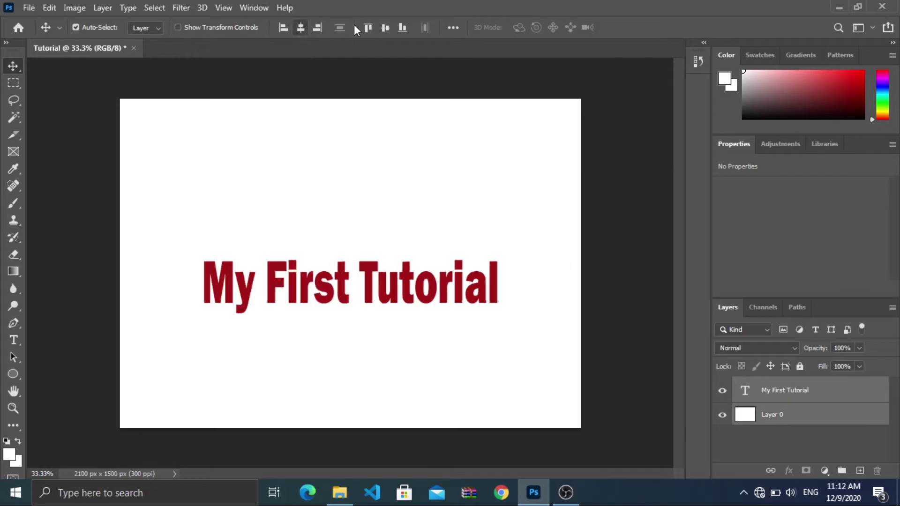
click(388, 25)
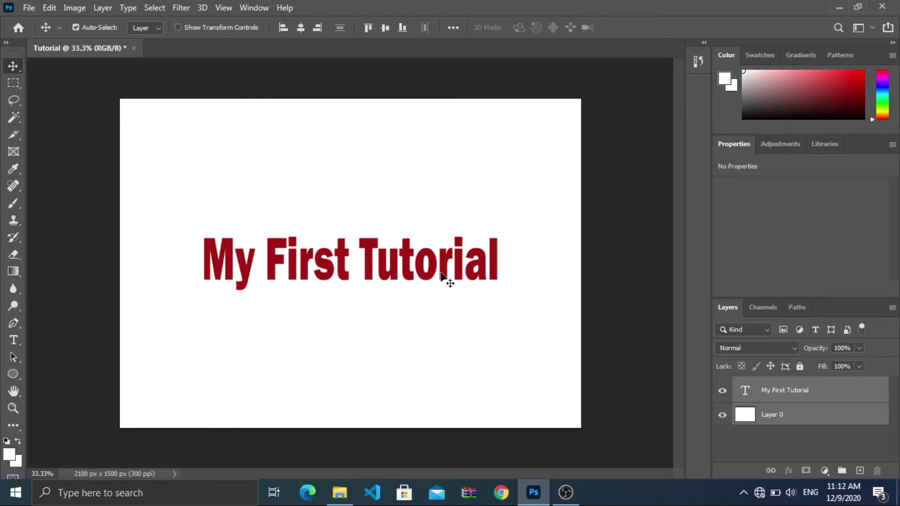
Step: Open the Layer Style blending options for the My First Tutorial layer alone and apply the shadow preset from the Basics styles
click(793, 392)
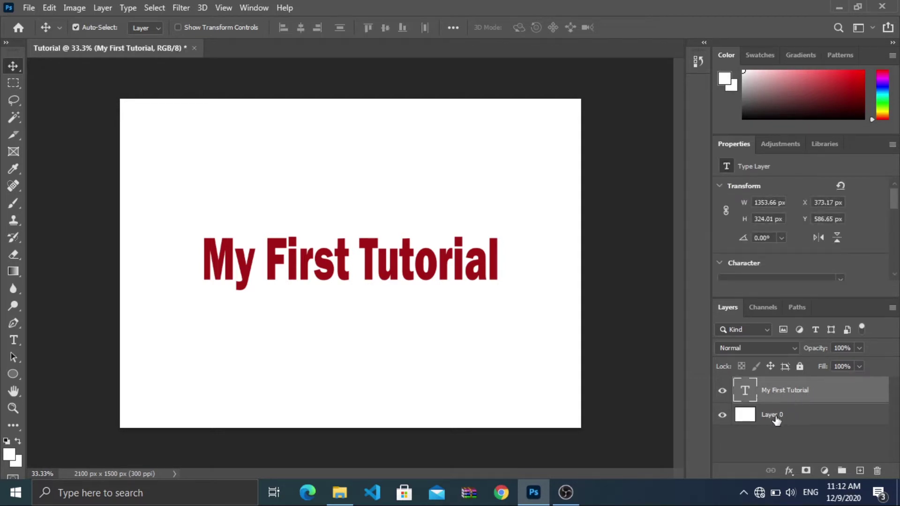
right_click(795, 392)
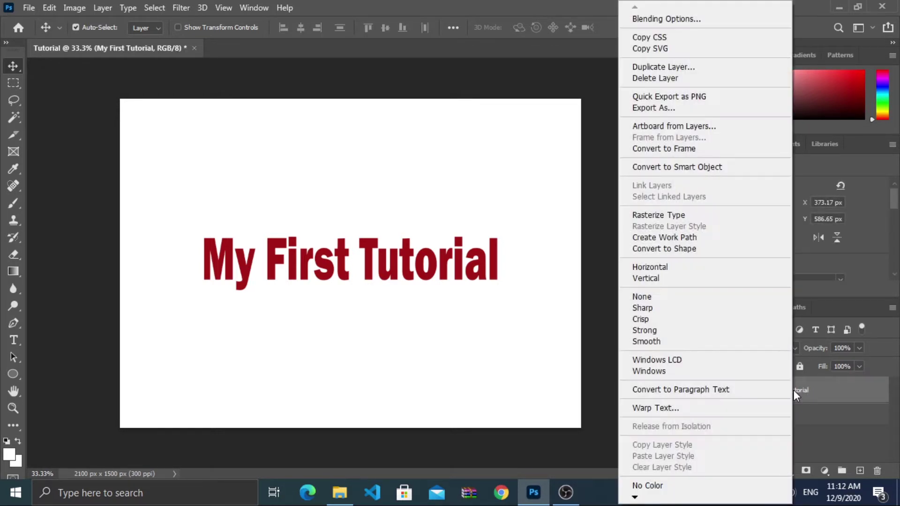
click(659, 21)
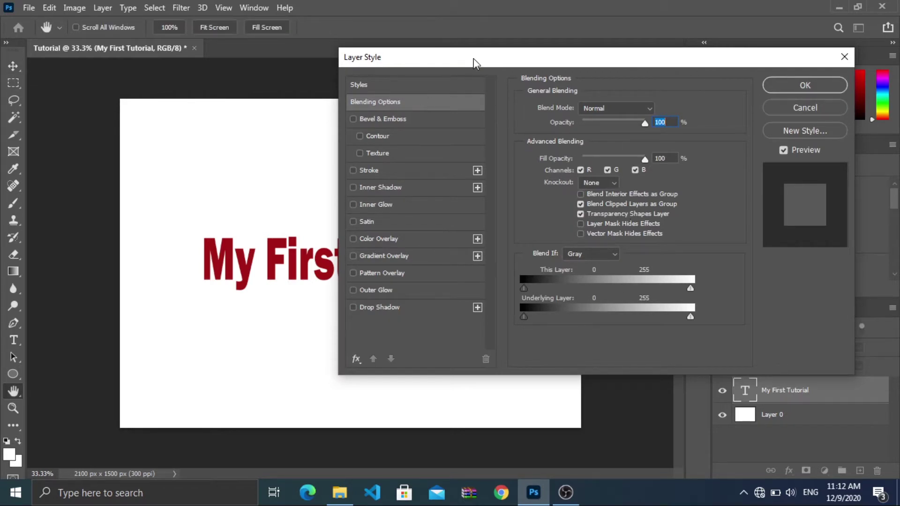
click(384, 85)
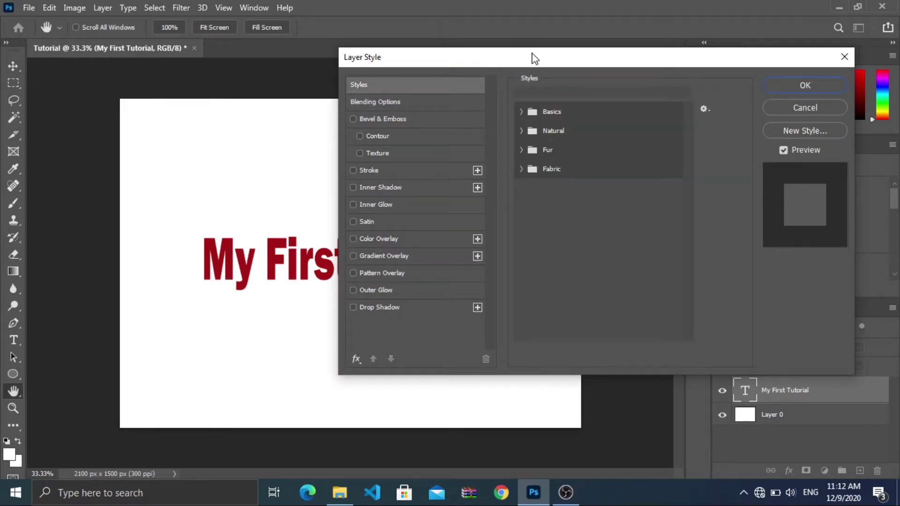
drag(534, 57, 677, 110)
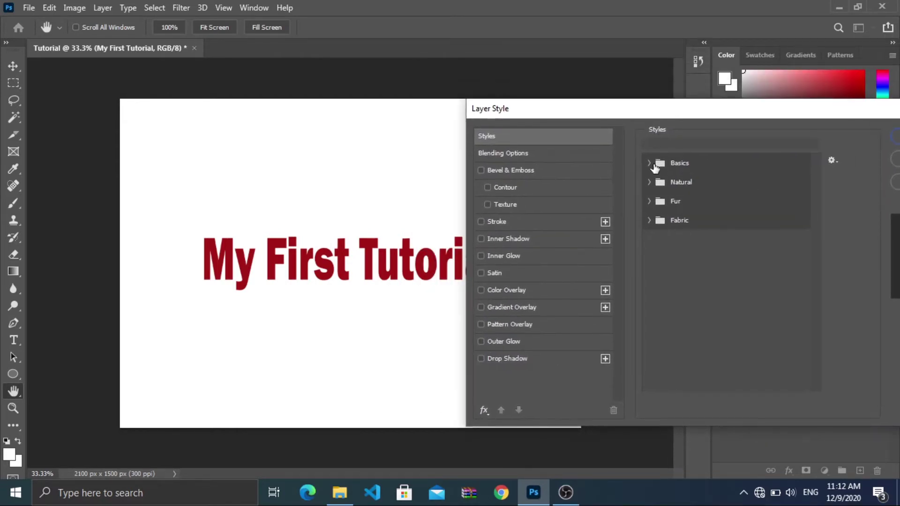
click(650, 163)
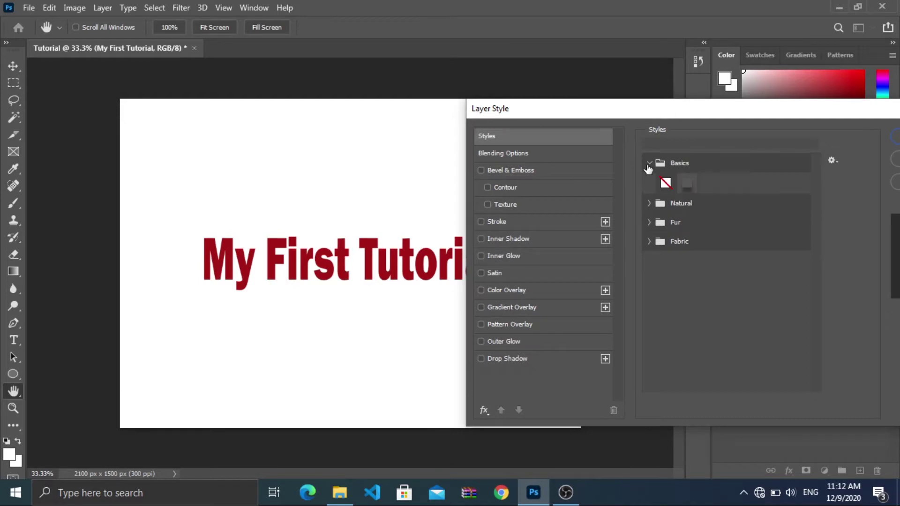
click(685, 186)
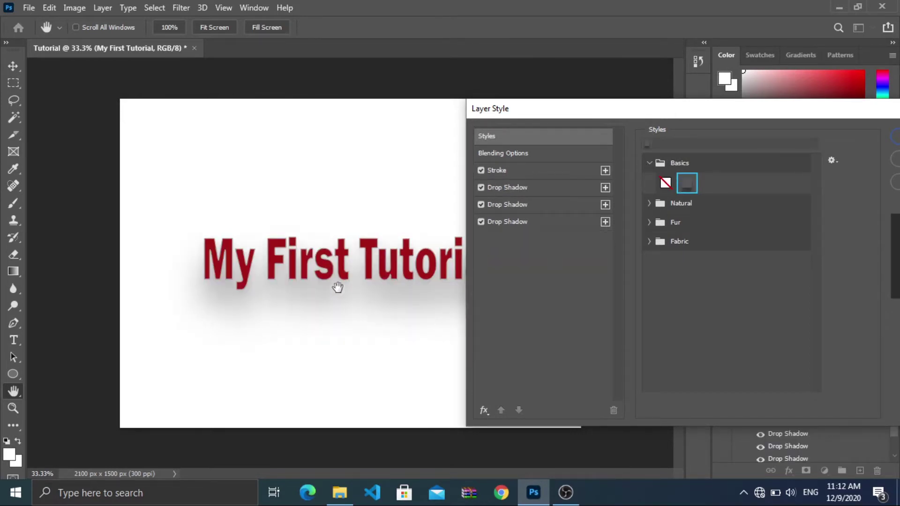
Step: Try the green preset from the Natural styles, switch to the reddish-brown wood preset, and apply it to the text
click(651, 162)
click(649, 163)
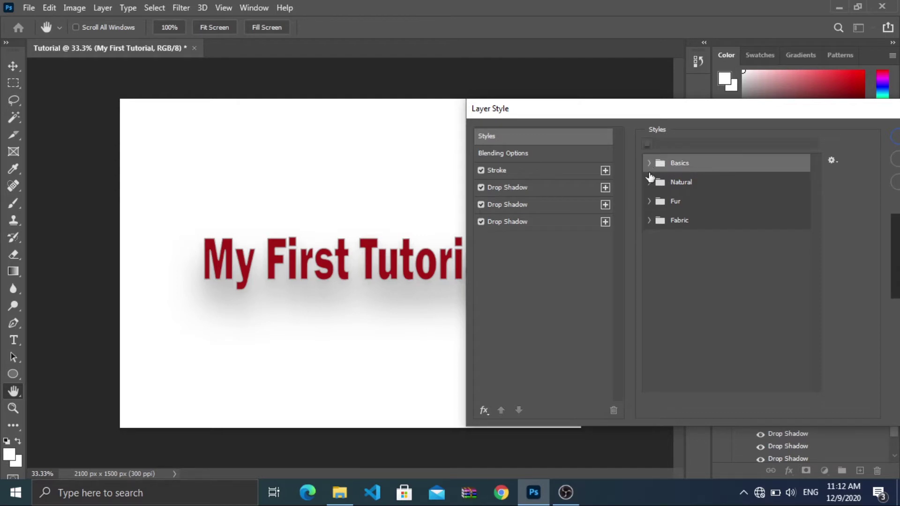
click(649, 183)
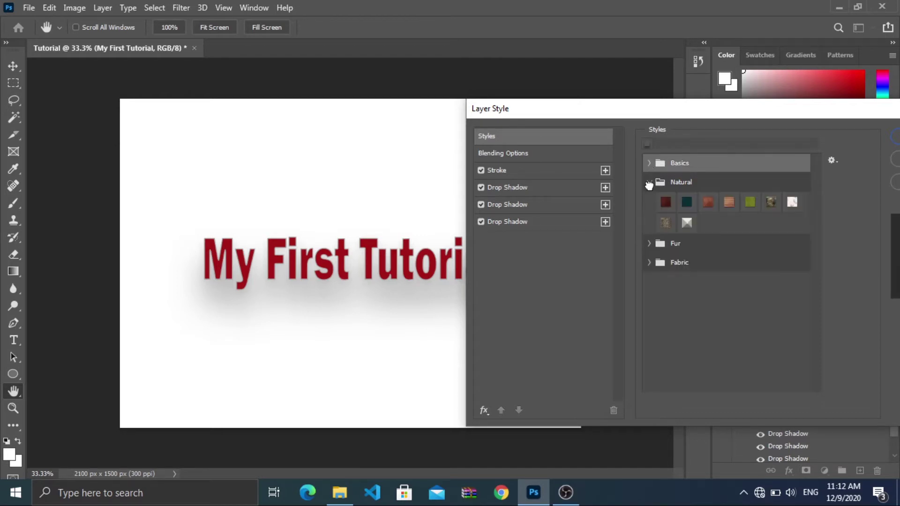
click(749, 202)
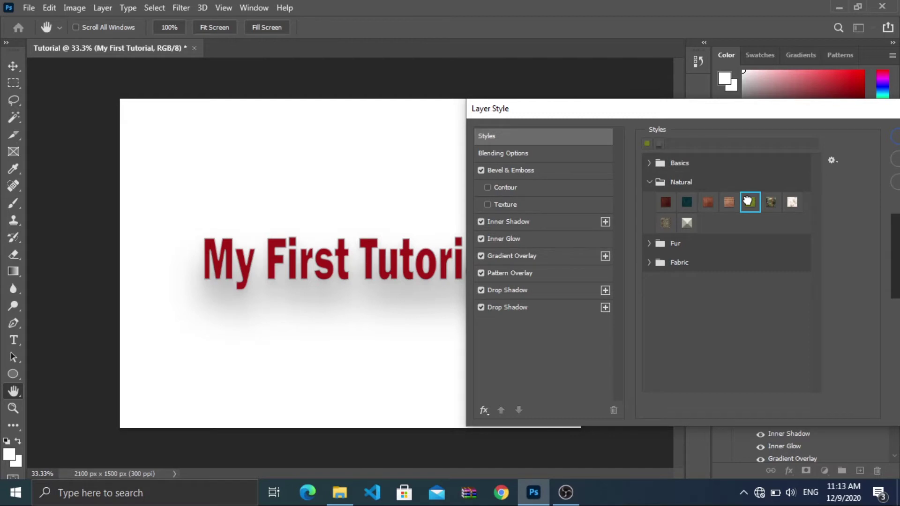
click(708, 202)
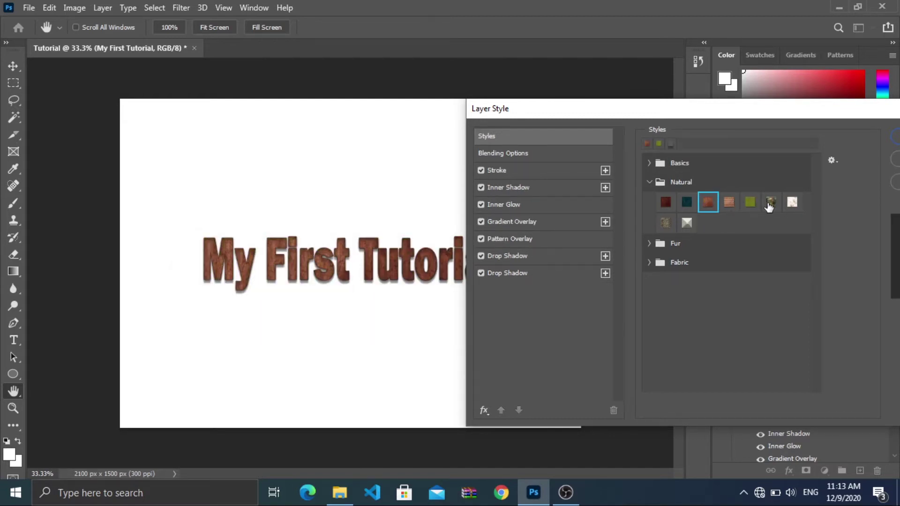
drag(779, 114, 600, 111)
click(755, 136)
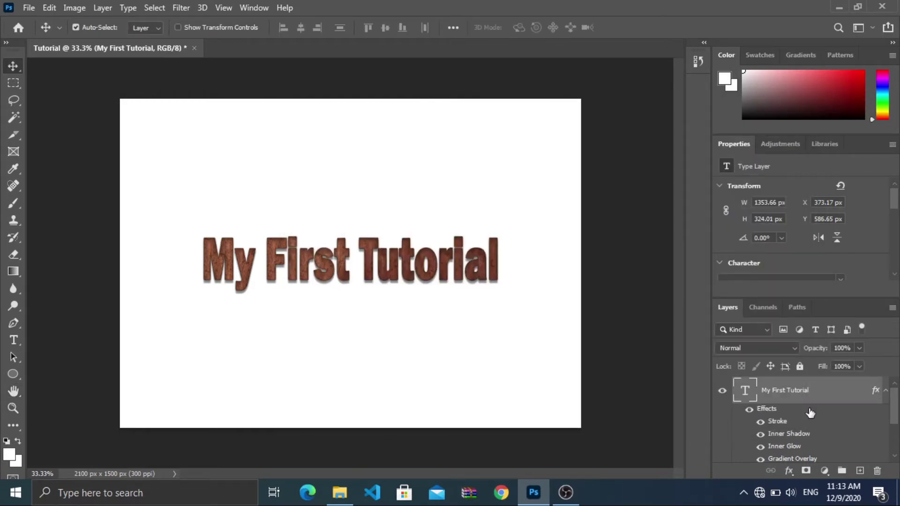
Step: Review the text layer's list of effects and its preset in the Natural styles, closing the Layer Style dialog without changes
scroll(808, 413, down, 3)
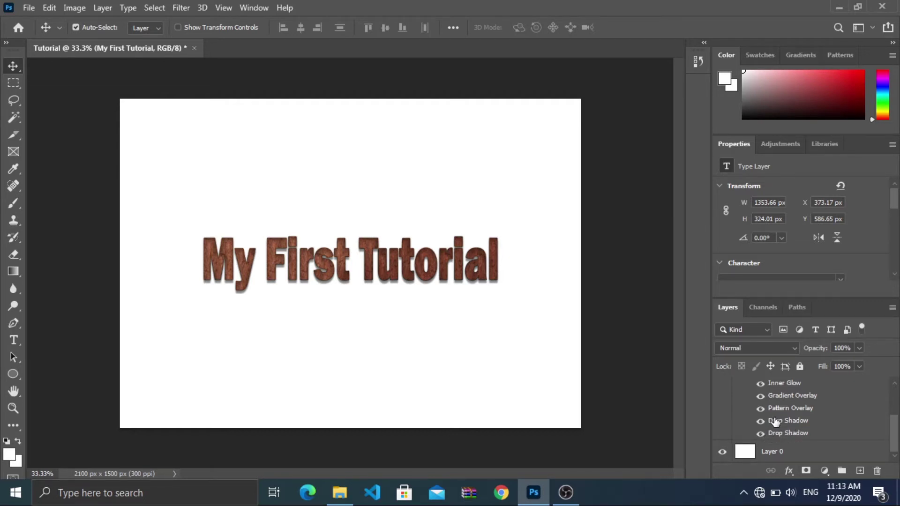
scroll(826, 424, up, 3)
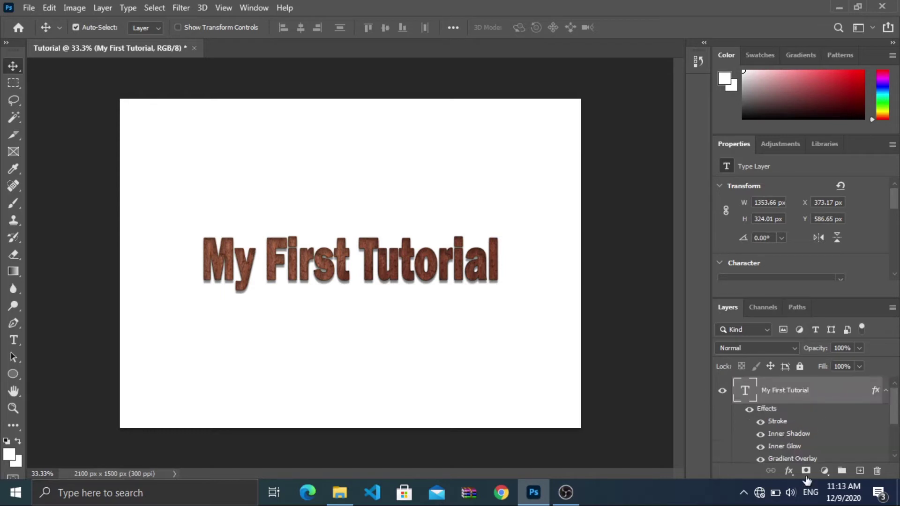
right_click(803, 393)
click(688, 19)
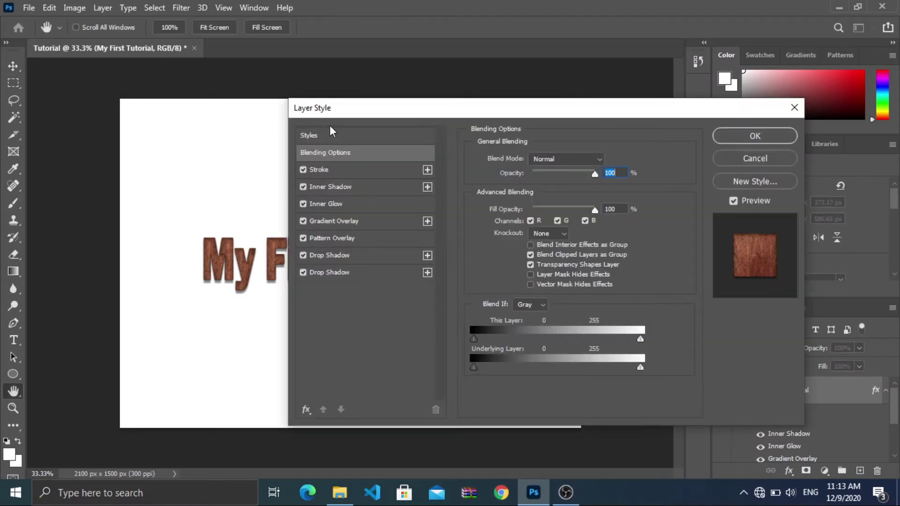
click(333, 136)
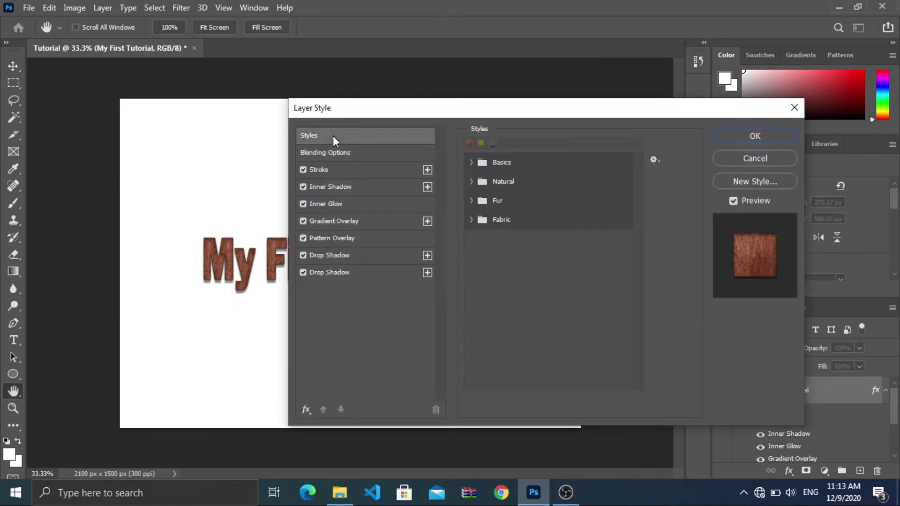
click(482, 181)
click(534, 202)
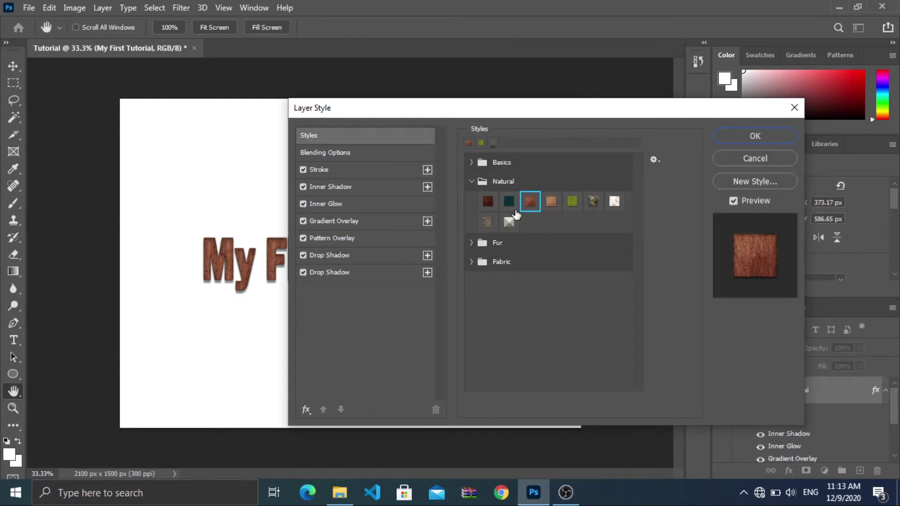
click(732, 158)
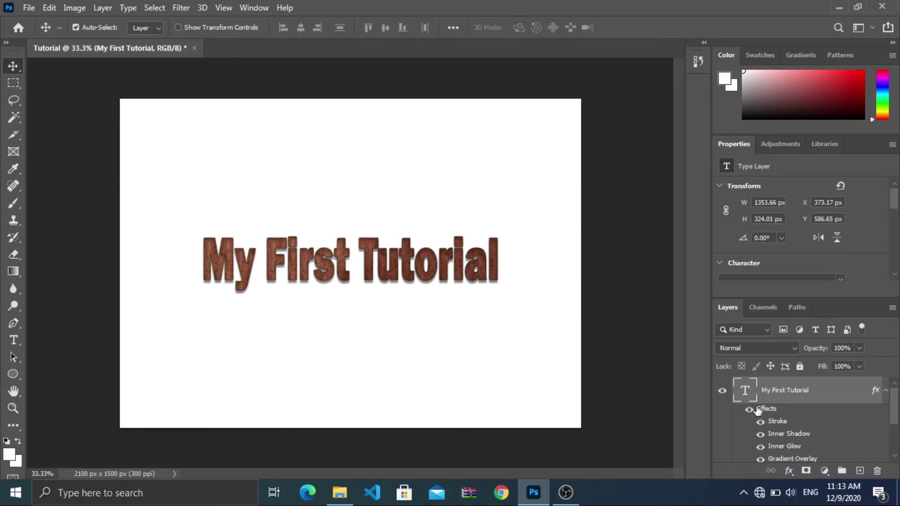
Step: Clear the layer style from the My First Tutorial text layer
right_click(805, 397)
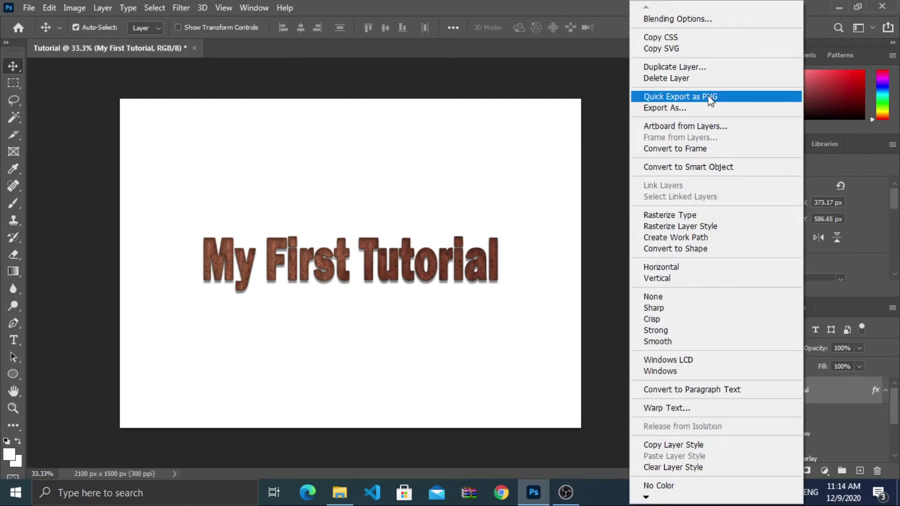
click(674, 468)
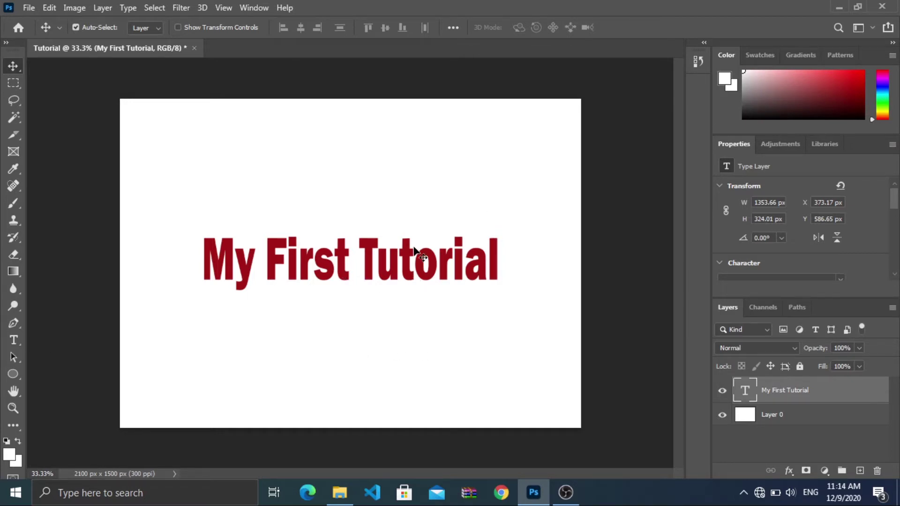
Step: Select all of the My First Tutorial text, set its color to light red #ef5b5b, and finish editing it
click(13, 340)
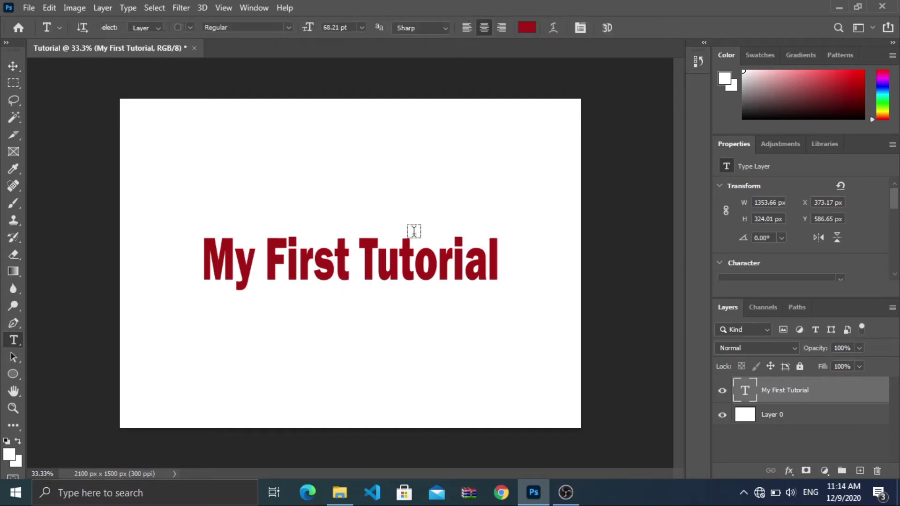
click(375, 260)
key(Home)
key(ctrl+a)
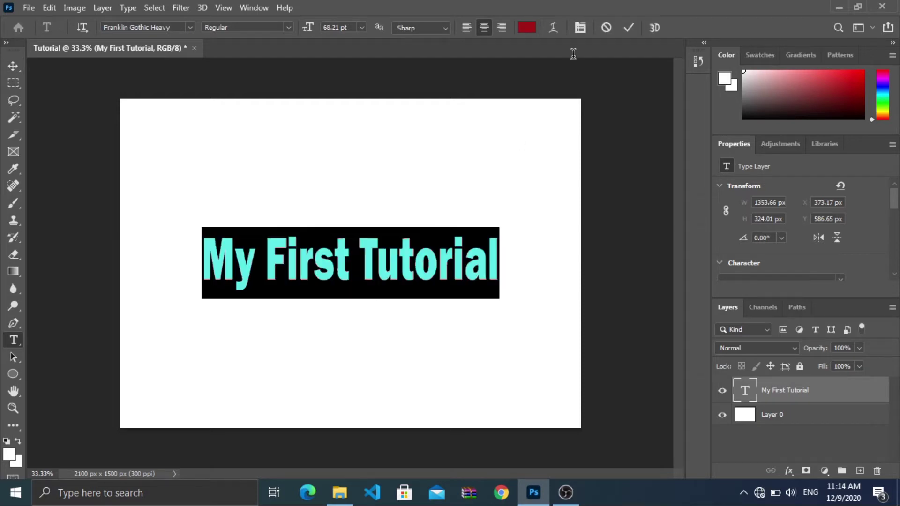
click(525, 28)
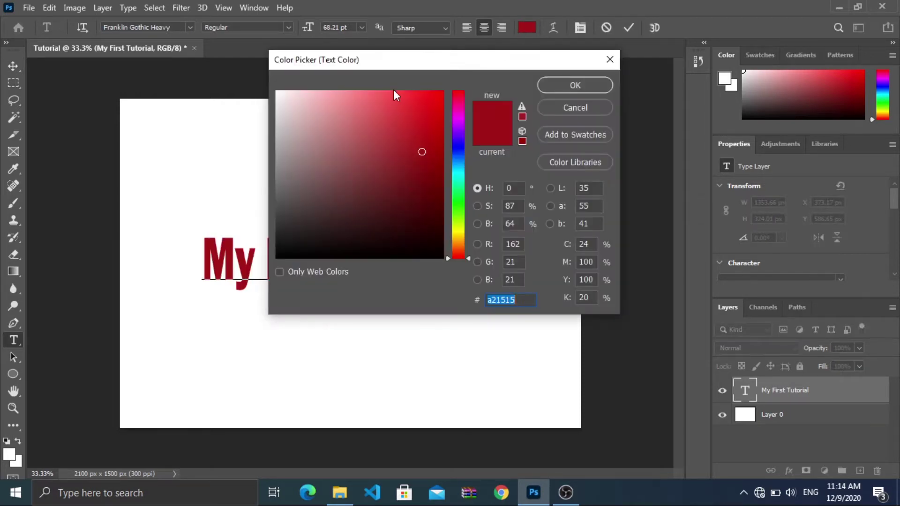
click(380, 101)
click(561, 84)
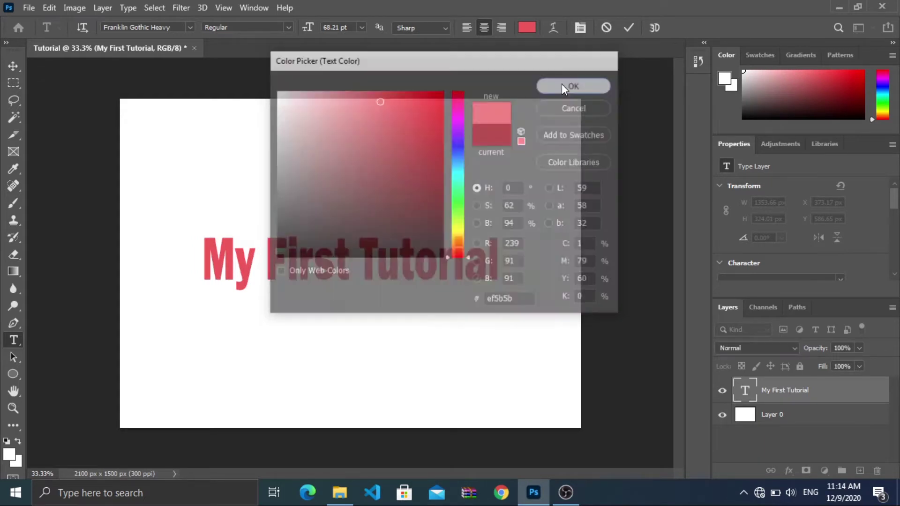
click(13, 60)
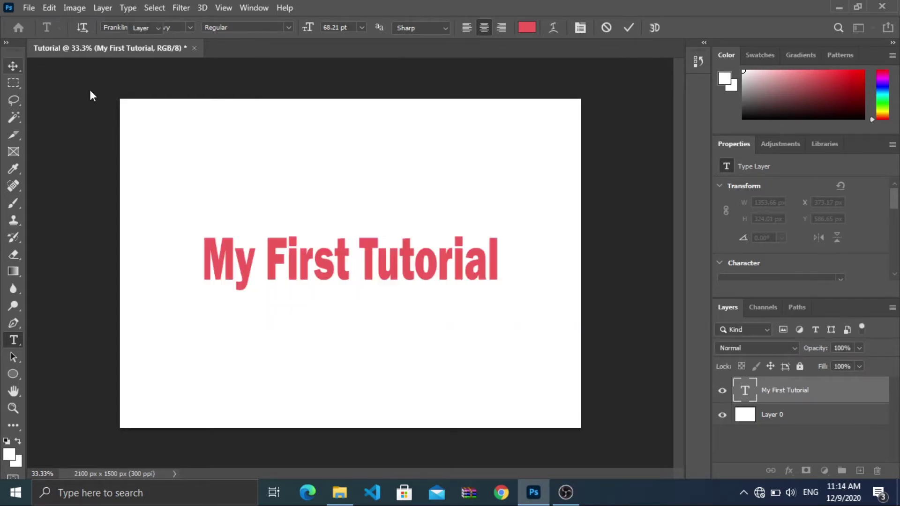
Step: Add a Stroke effect to the My First Tutorial text layer and set its size to 27 px
right_click(858, 396)
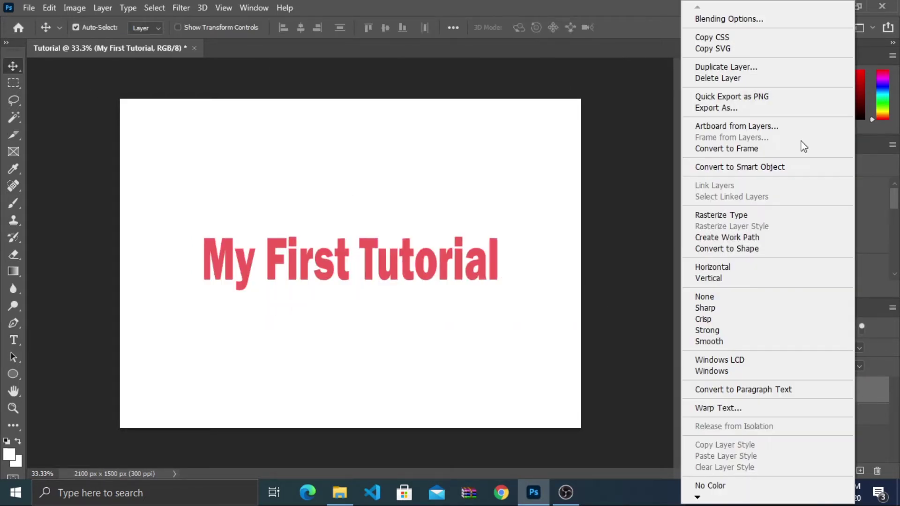
click(764, 19)
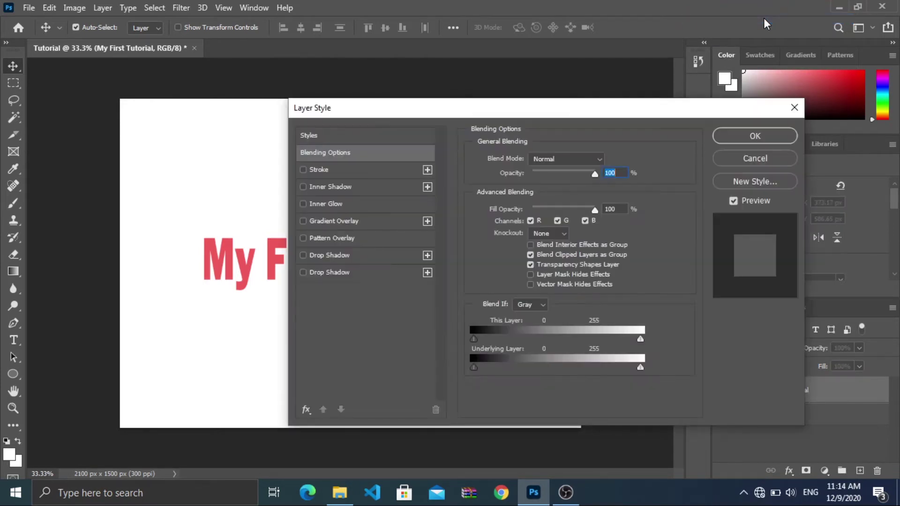
drag(434, 114, 510, 130)
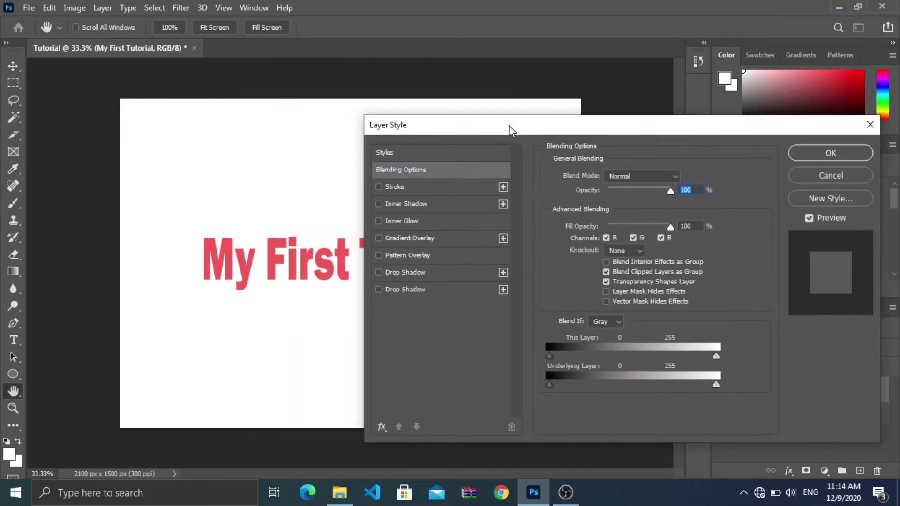
click(417, 190)
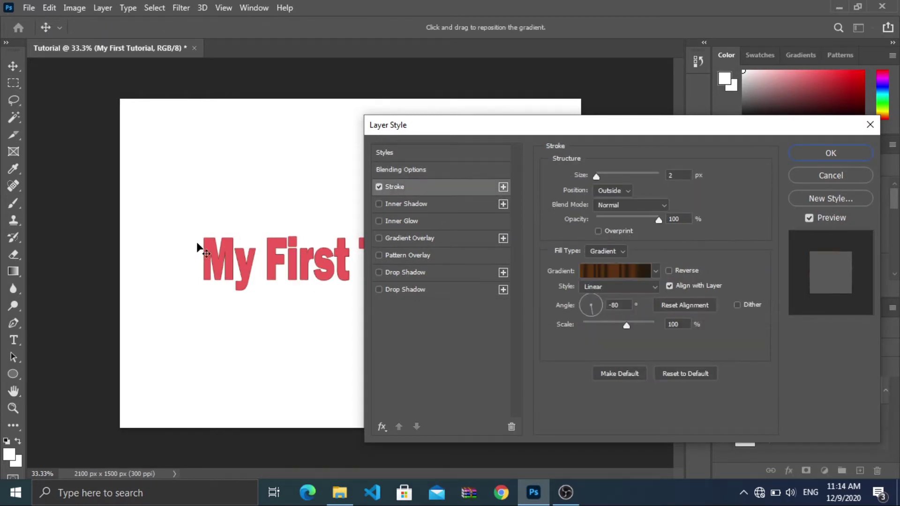
click(607, 173)
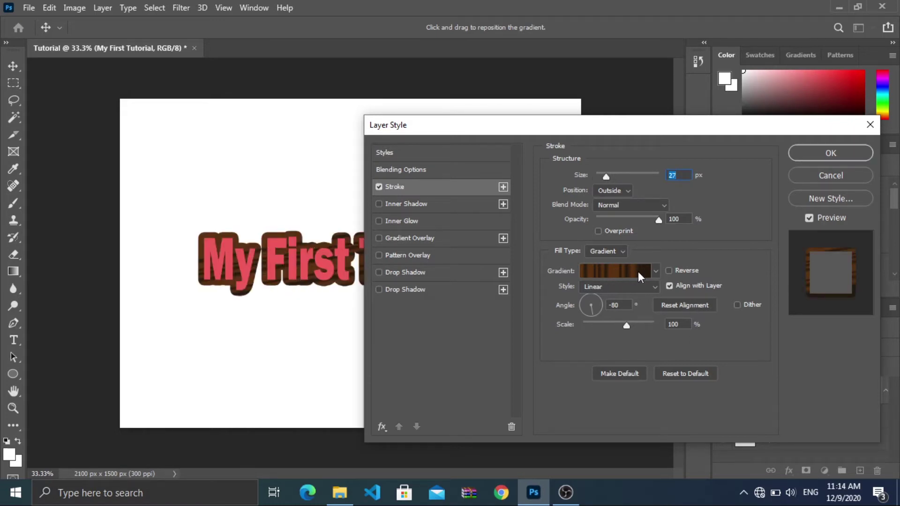
Step: Try the transparent and black-to-white Basics gradients on the stroke, and set it to the third Blues gradient
click(656, 271)
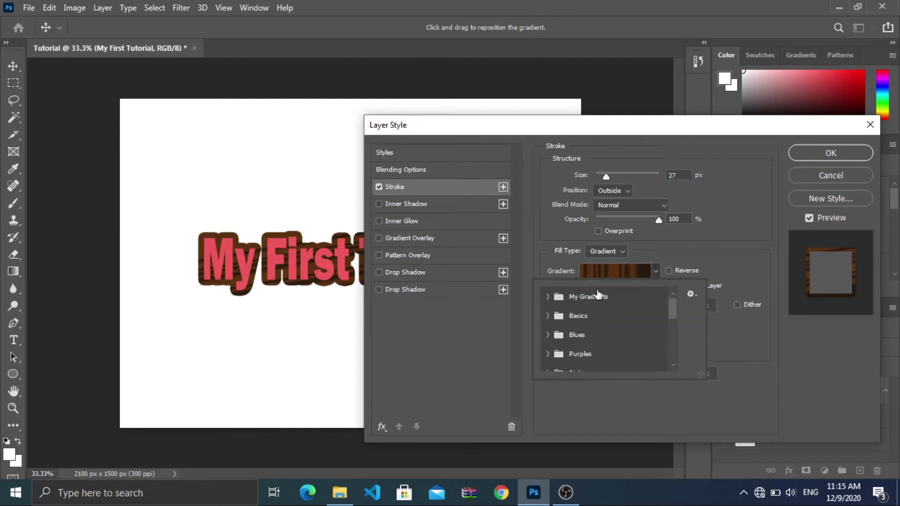
click(549, 314)
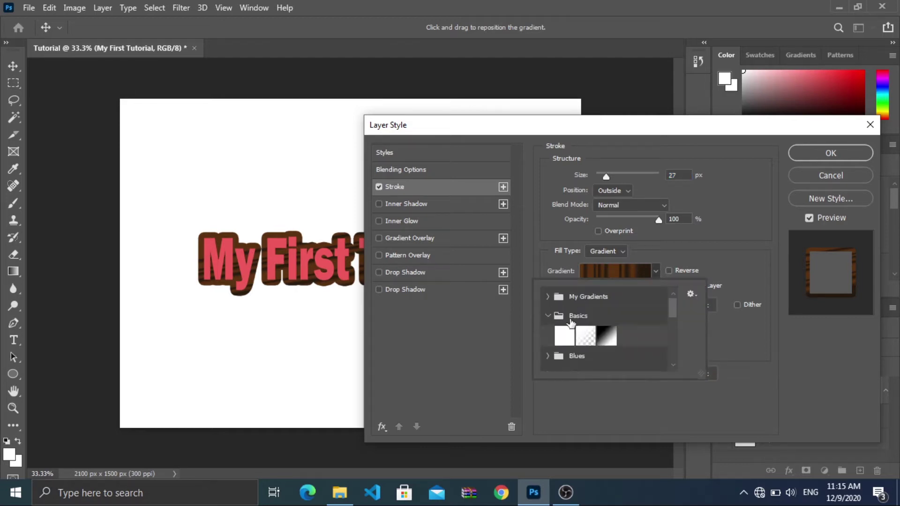
click(586, 336)
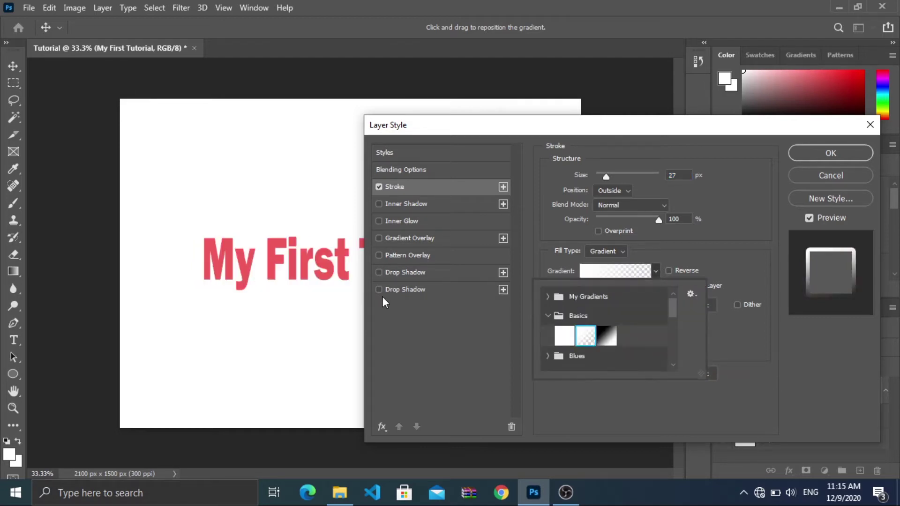
click(609, 342)
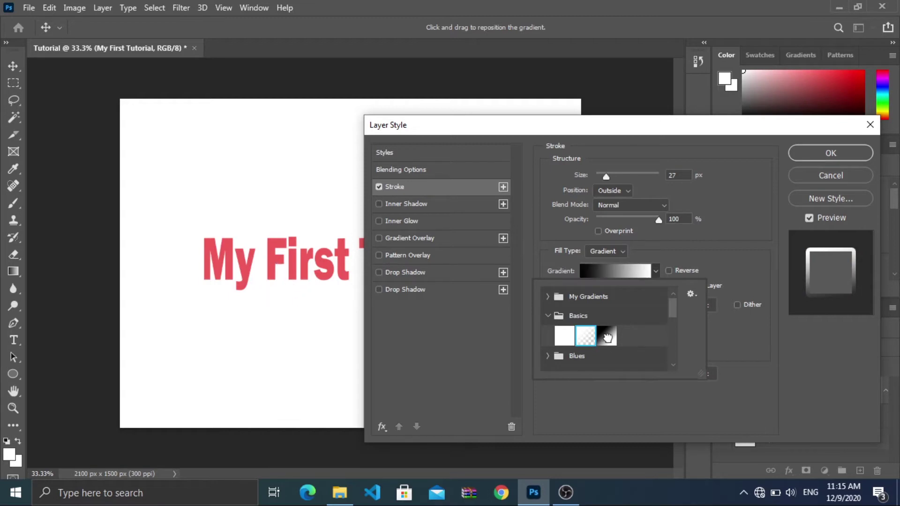
scroll(565, 340, down, 1)
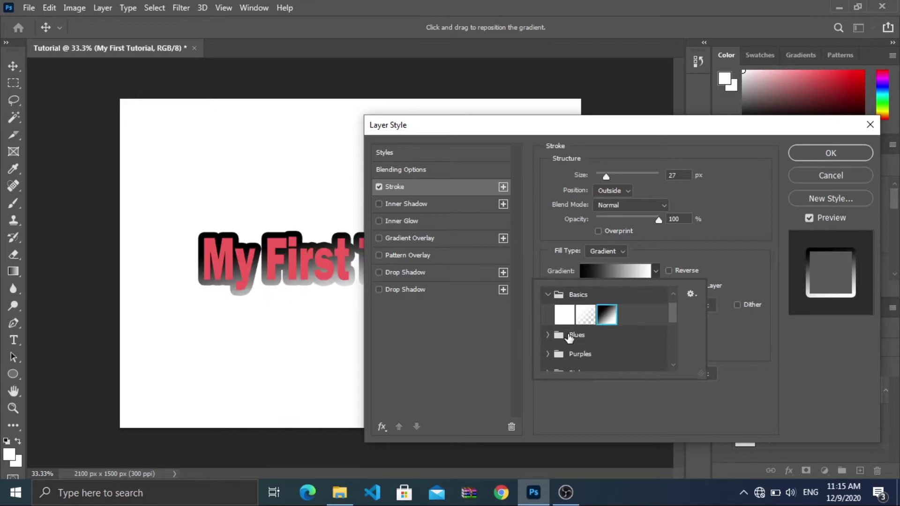
click(549, 336)
click(593, 360)
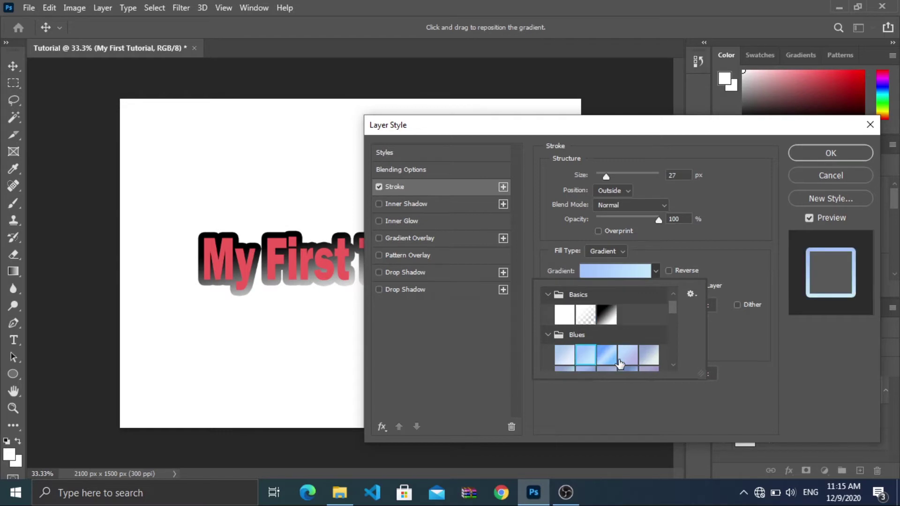
click(609, 360)
click(771, 365)
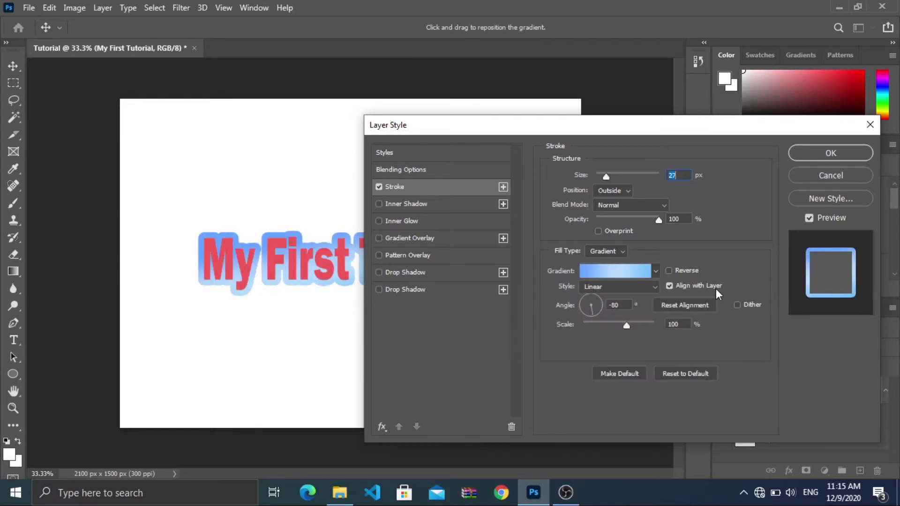
Step: Change the stroke's fill type to Color and set it to dark red #861122
click(611, 256)
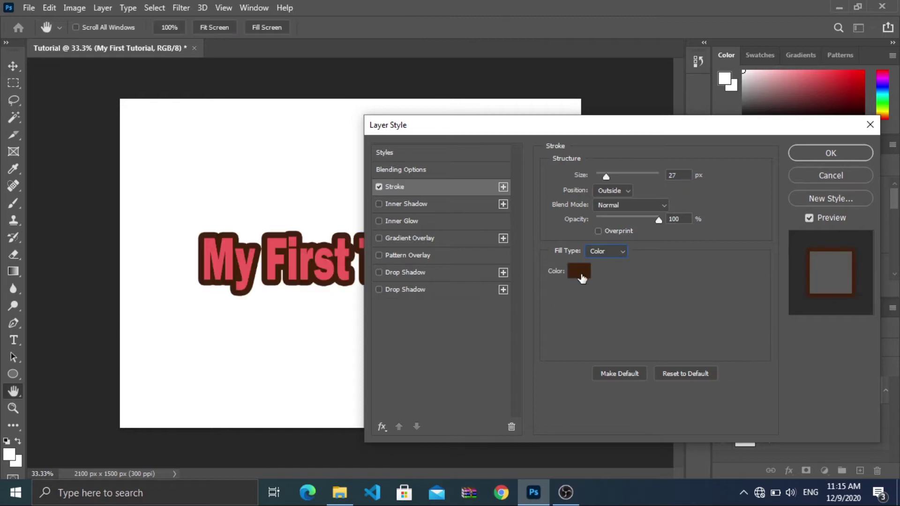
click(582, 276)
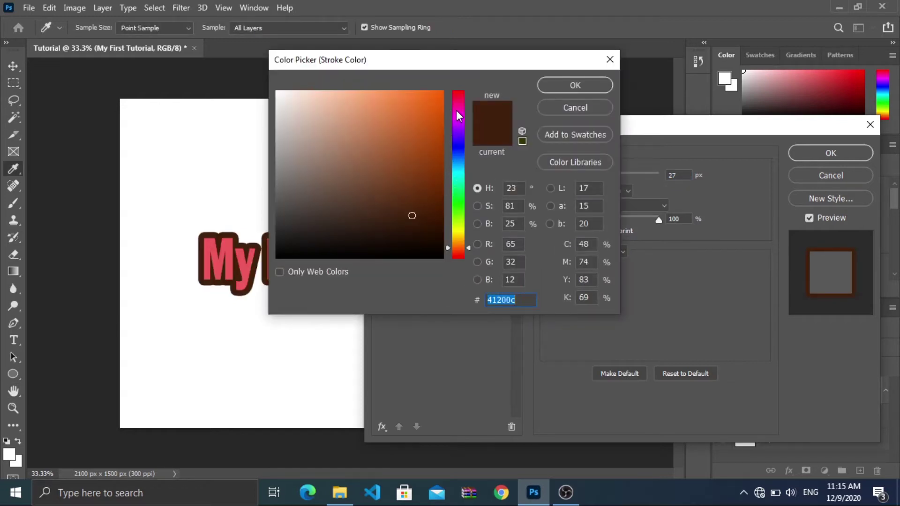
drag(457, 110, 462, 95)
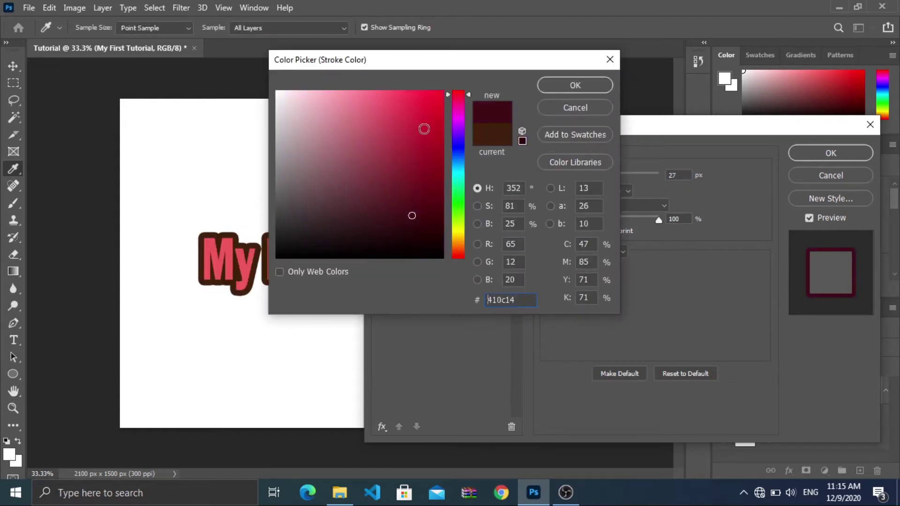
click(424, 129)
click(421, 149)
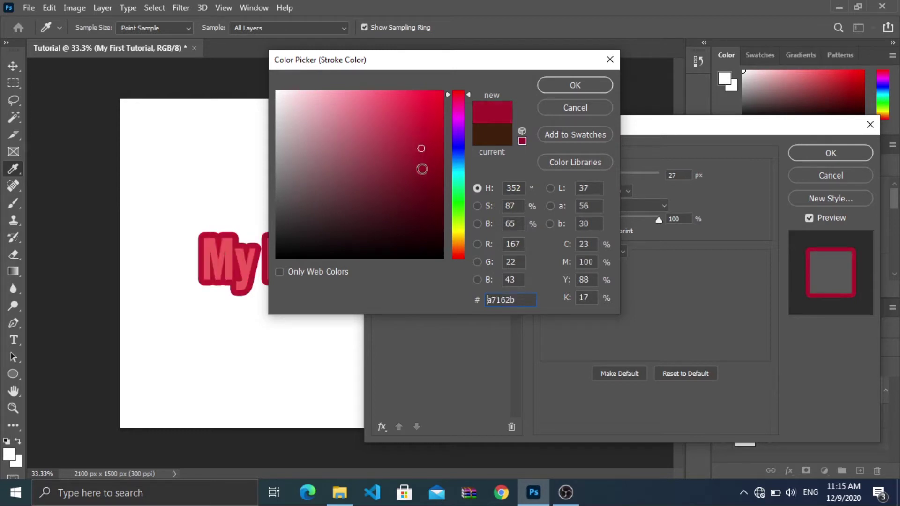
click(422, 169)
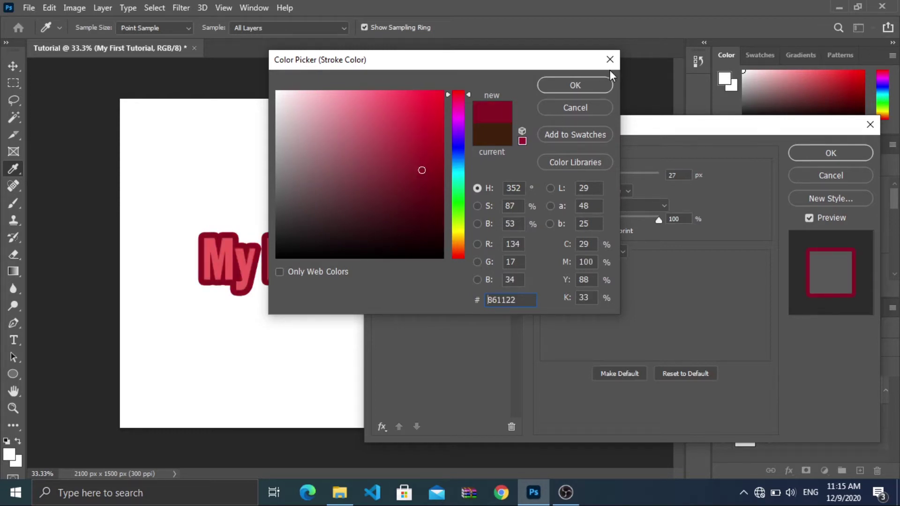
click(574, 85)
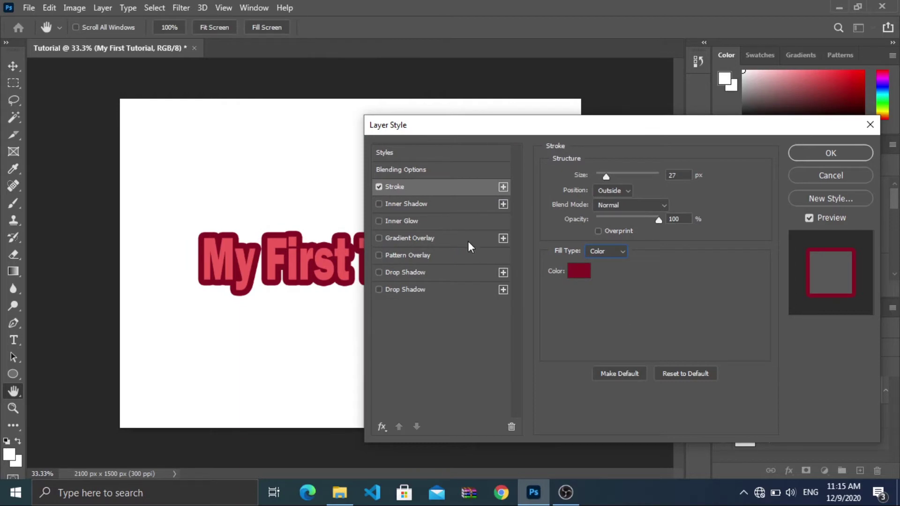
Step: Add an Inner Shadow with 88% opacity and 30 px distance, and apply the layer style to the text
click(409, 202)
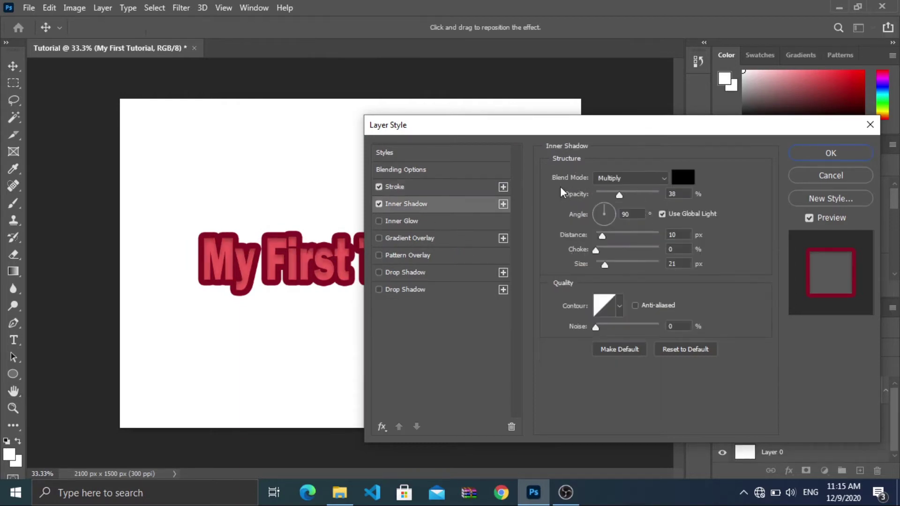
drag(622, 196, 648, 196)
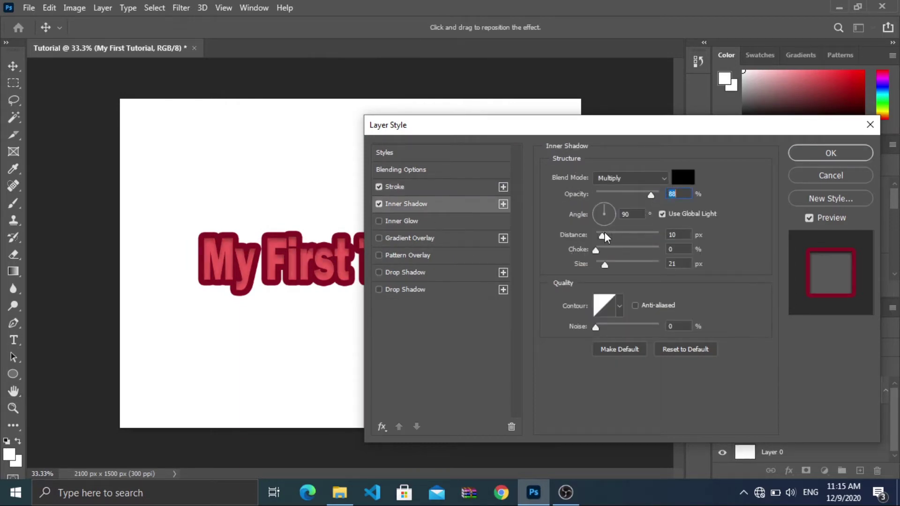
drag(603, 236, 616, 237)
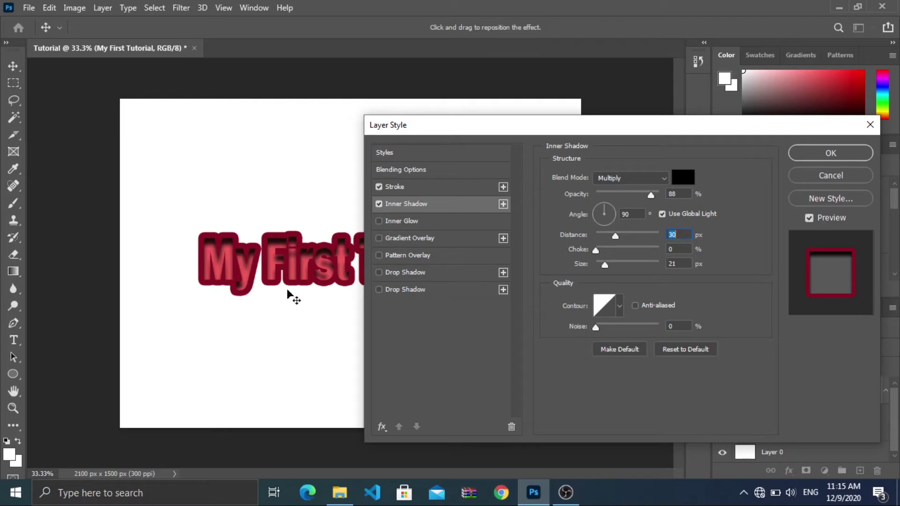
click(833, 153)
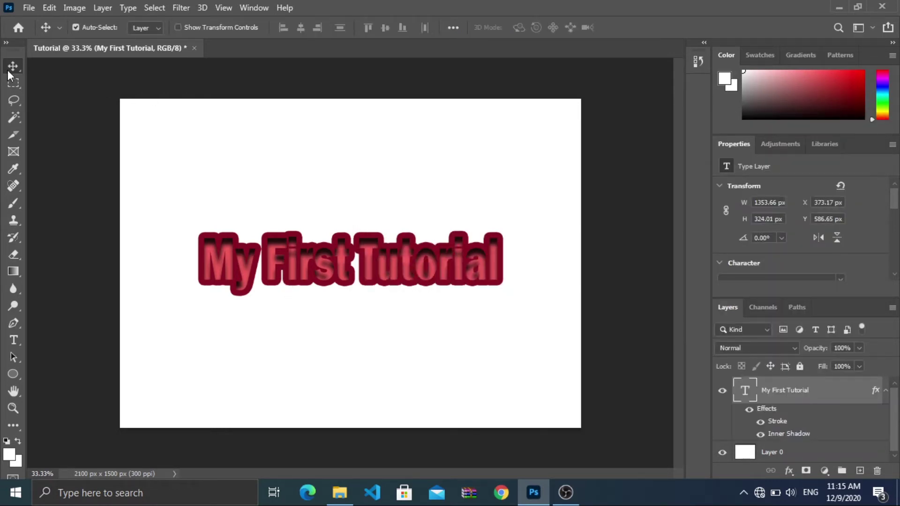
Step: Switch to the Crop tool and show the other tools in its group
mouse_move(301, 272)
mouse_down()
mouse_move(302, 232)
mouse_move(288, 269)
mouse_up()
click(21, 139)
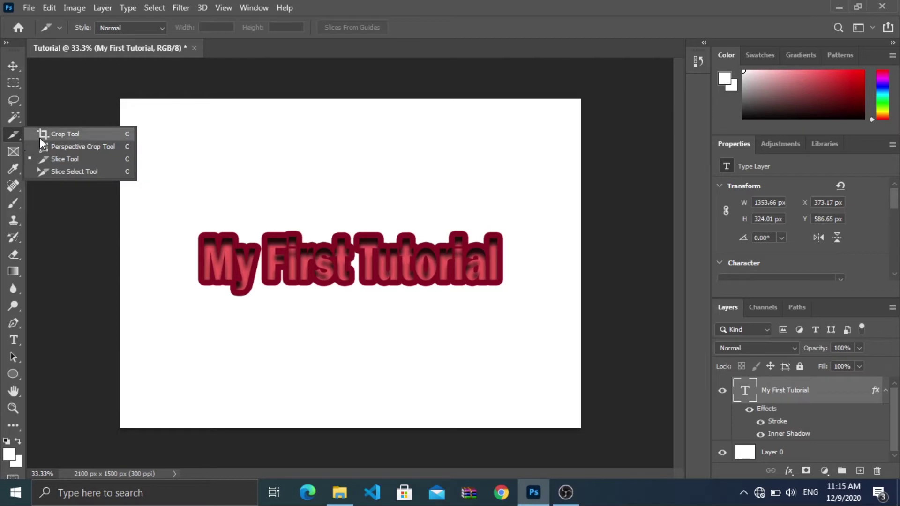
click(40, 136)
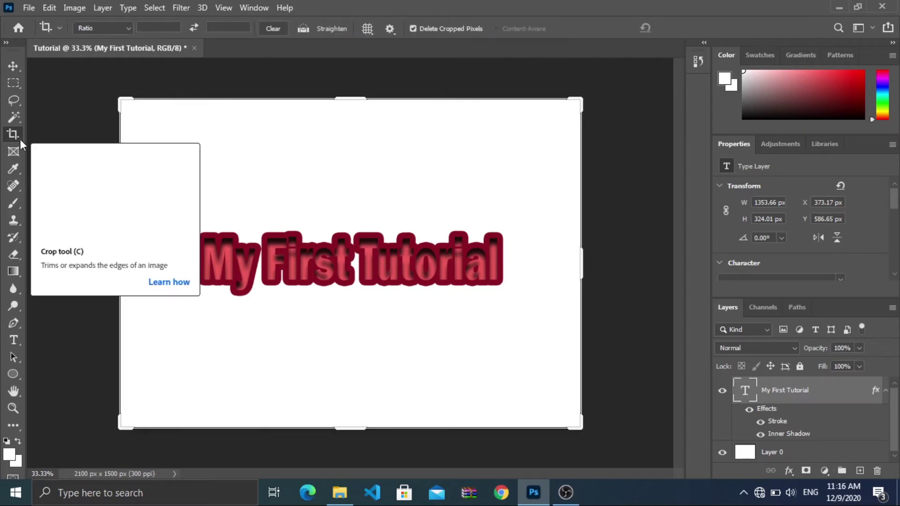
click(20, 139)
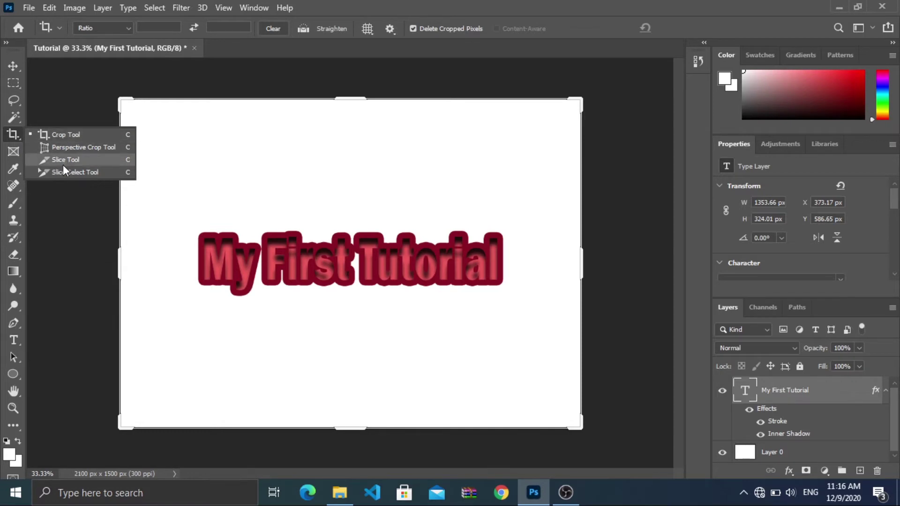
Step: Review the tool groups in the Customize Toolbar dialog and close it without changes
click(15, 426)
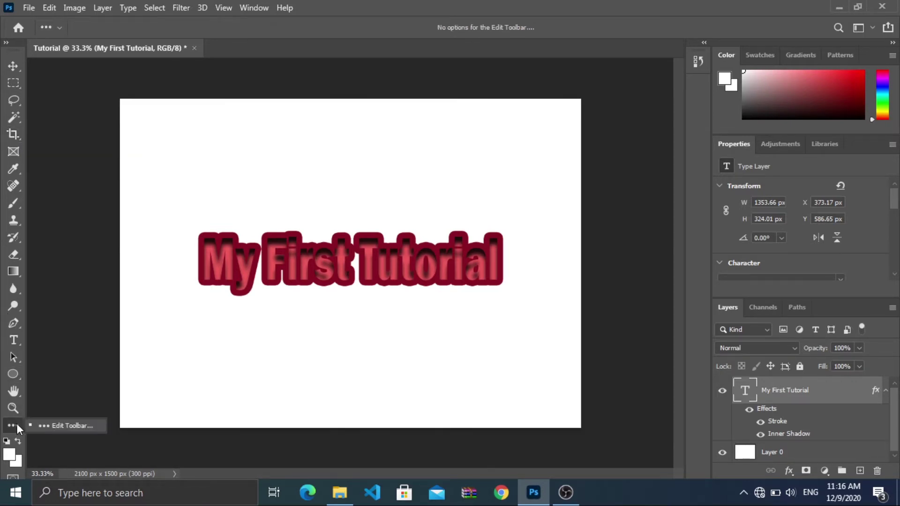
click(16, 423)
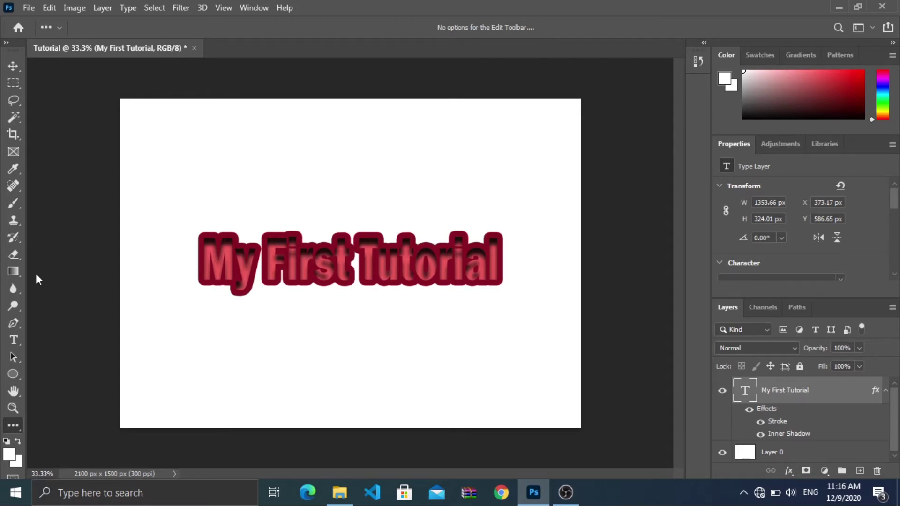
scroll(285, 240, down, 5)
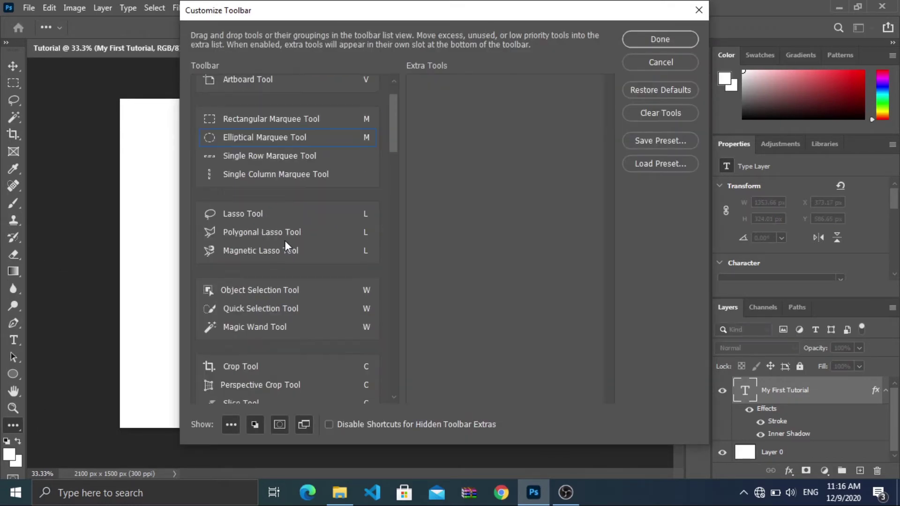
scroll(277, 253, down, 2)
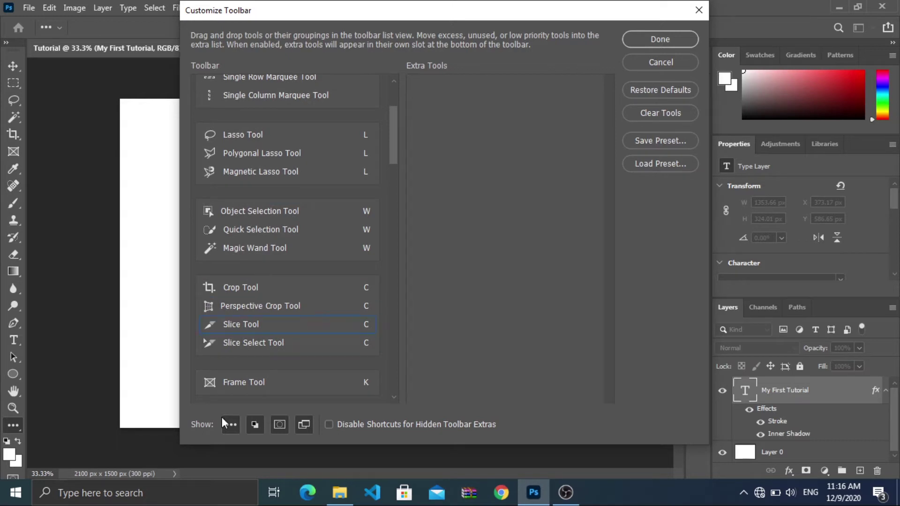
click(655, 40)
Step: Crop the canvas closely around the My First Tutorial text to about 1527 × 396 px
click(10, 135)
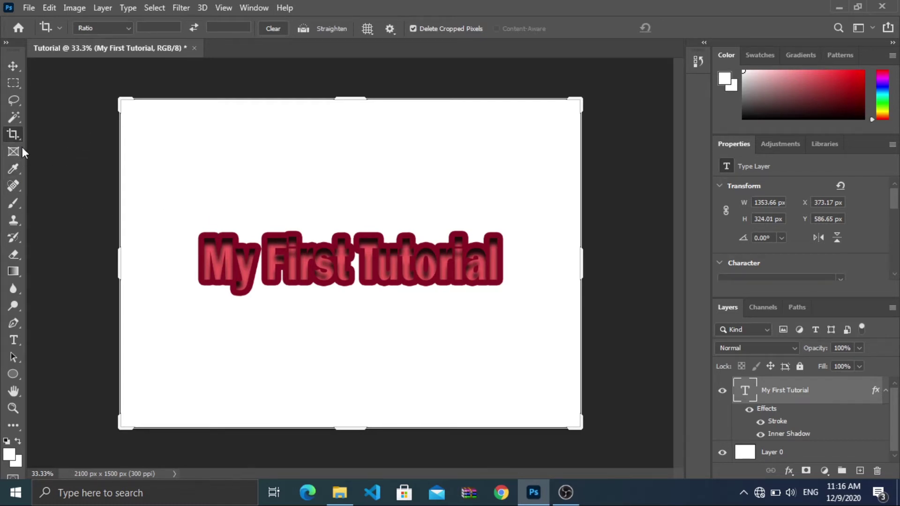
click(345, 102)
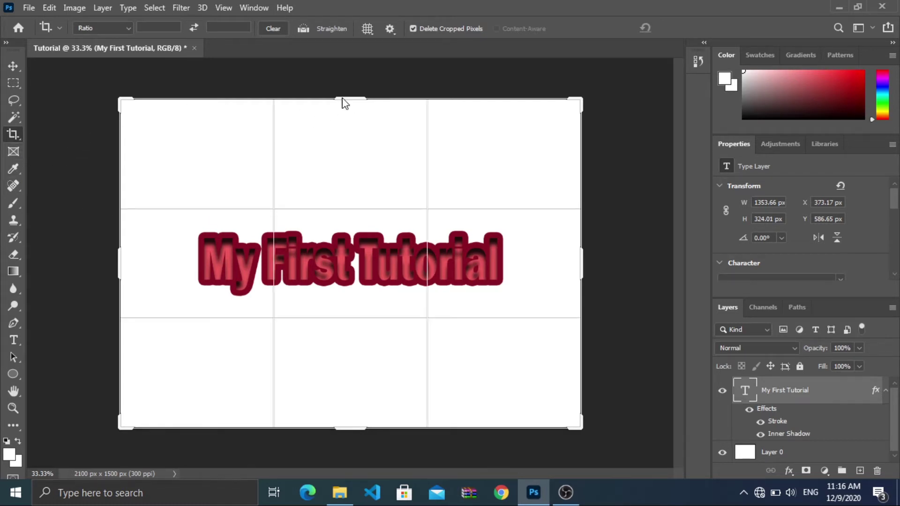
mouse_move(343, 99)
mouse_down()
mouse_move(337, 135)
mouse_move(360, 99)
mouse_up()
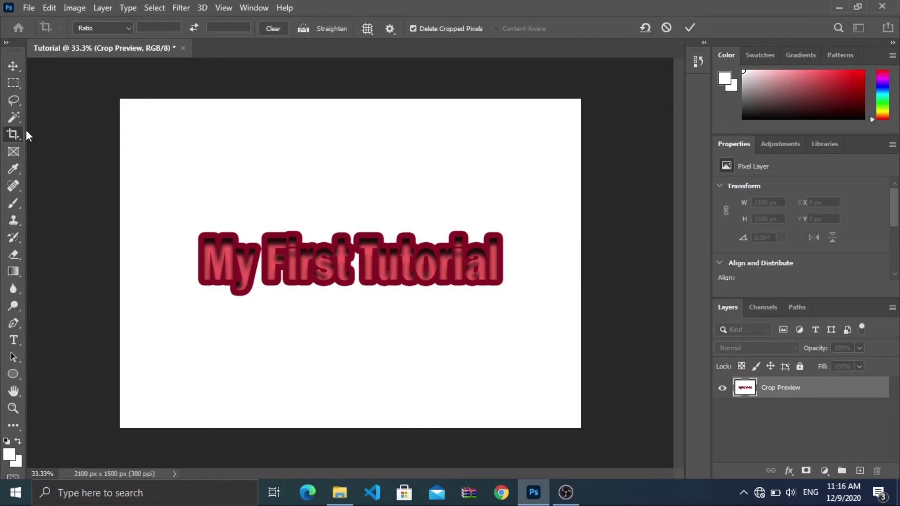
key(Return)
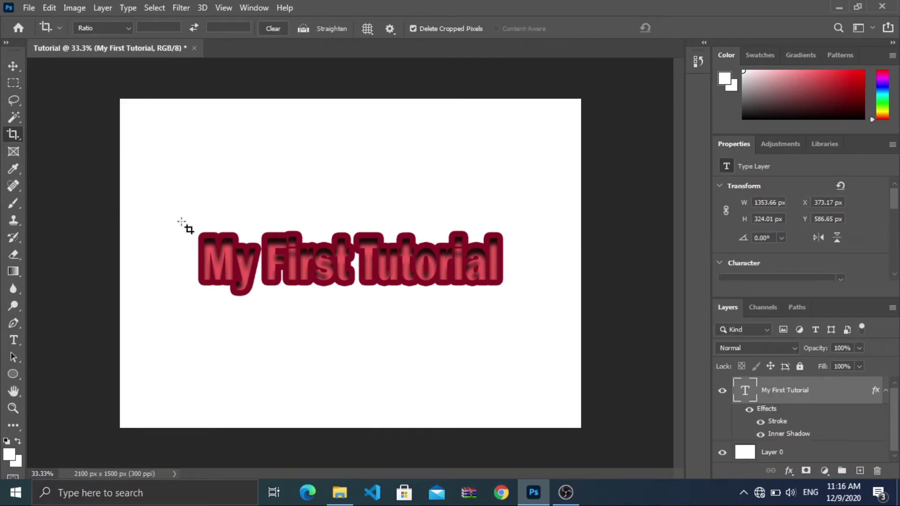
drag(182, 221, 516, 309)
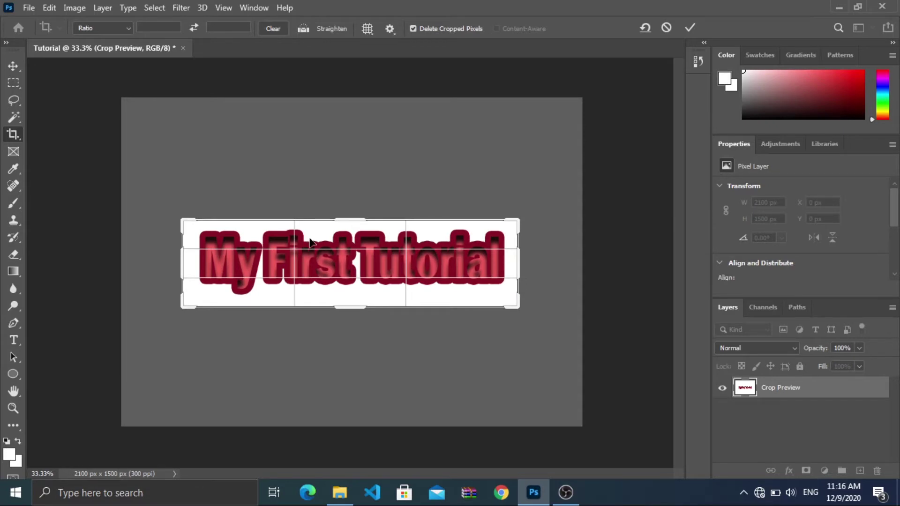
click(690, 27)
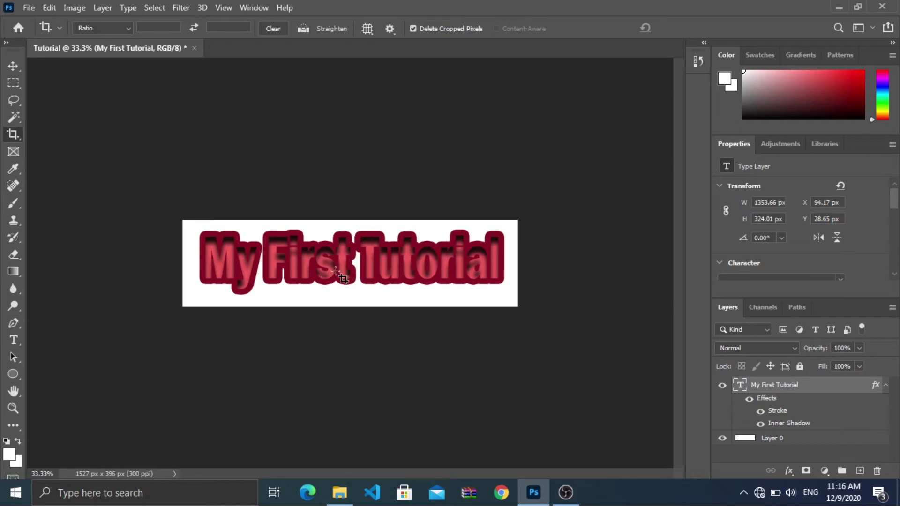
Step: Undo the crop to restore the full canvas and switch to the Move tool
key(ctrl)
key(ctrl+z)
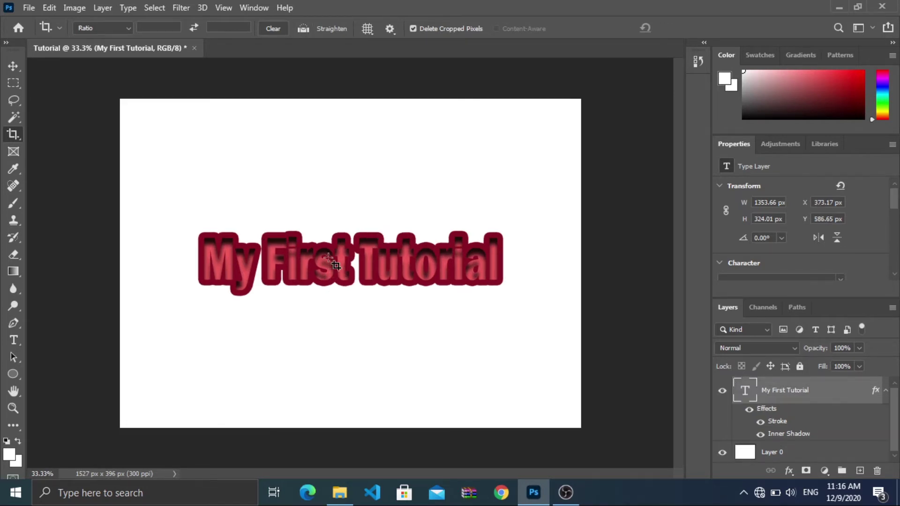
click(12, 73)
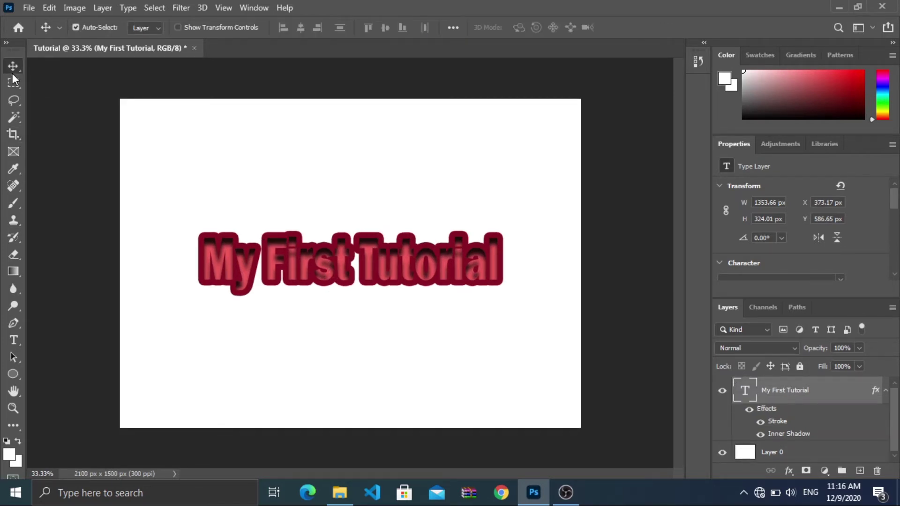
key(XF86MonBrightnessUp)
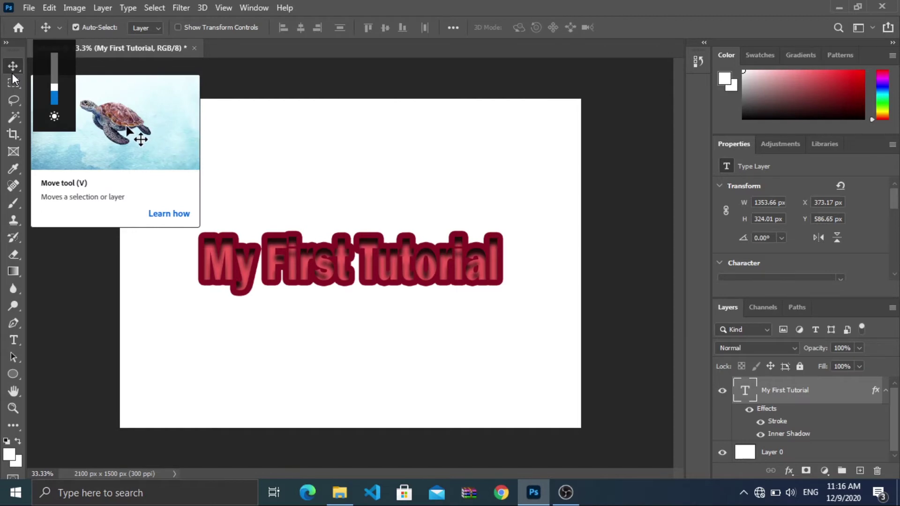
Step: Delete the white background layer, Layer 0, leaving only the My First Tutorial text layer
click(265, 196)
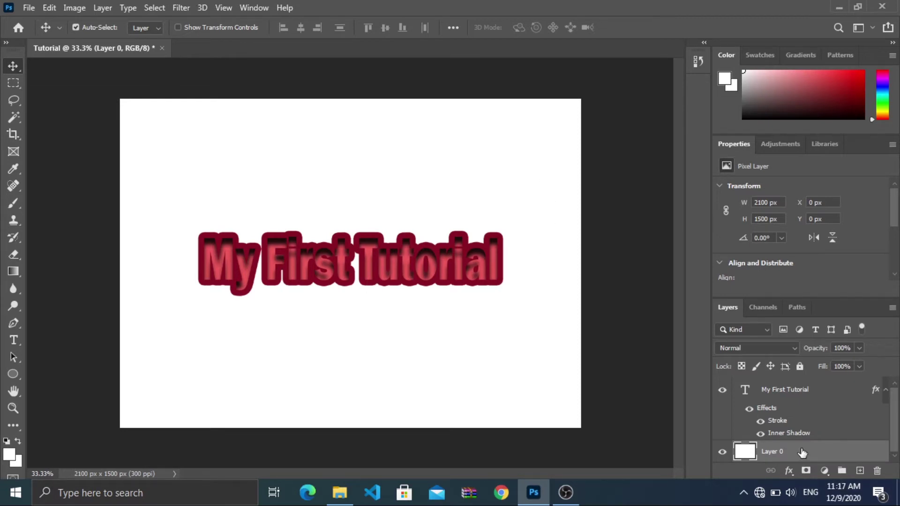
key(Delete)
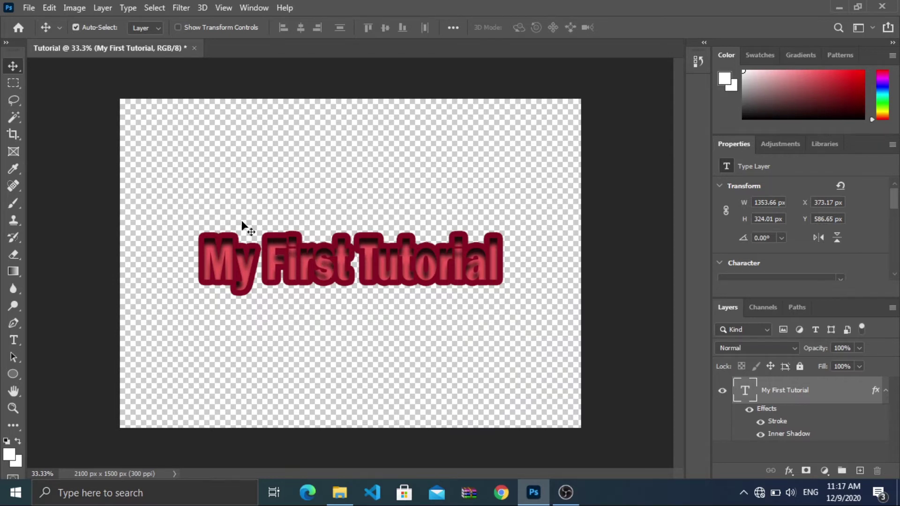
Step: Start an Export As of the document and set the file format to PNG
click(29, 9)
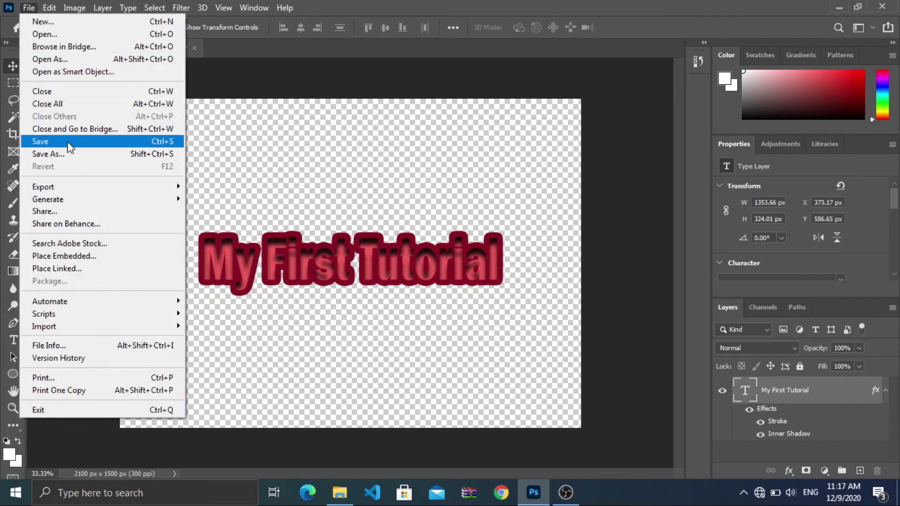
mouse_move(93, 187)
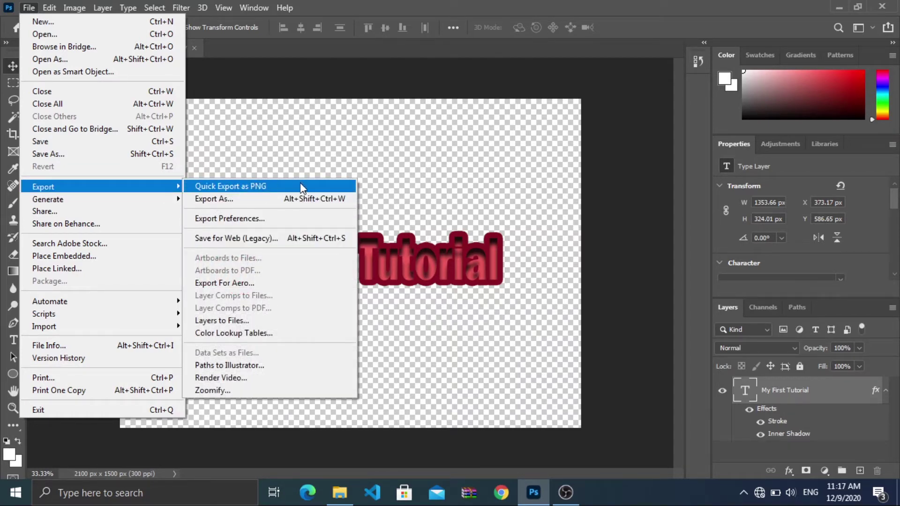
click(222, 200)
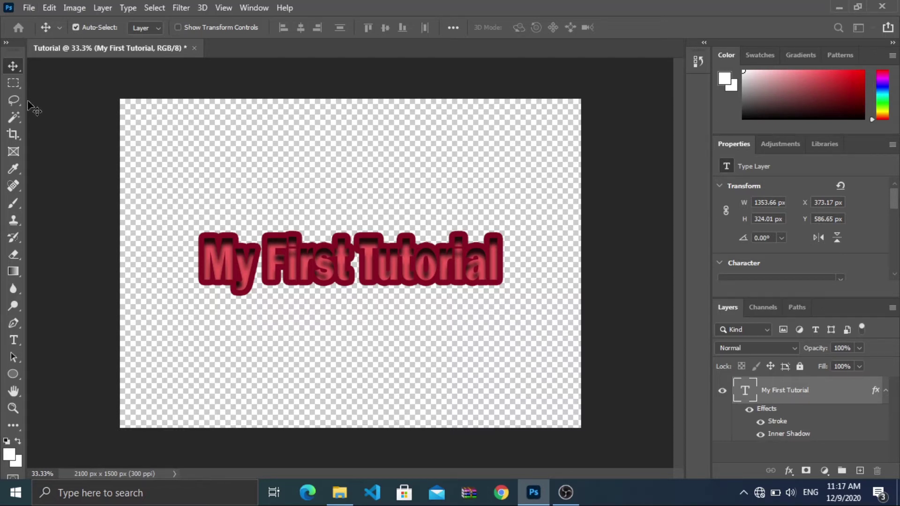
key(ctrl+alt+shift+w)
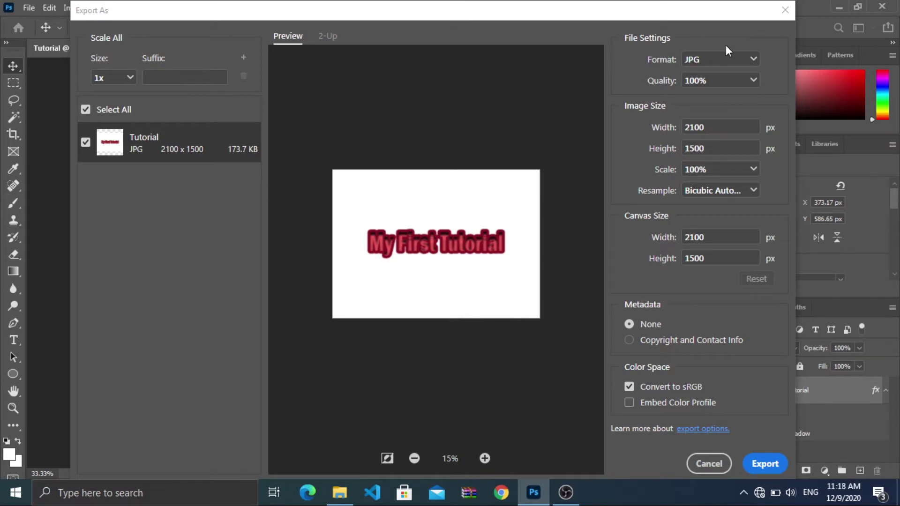
click(726, 62)
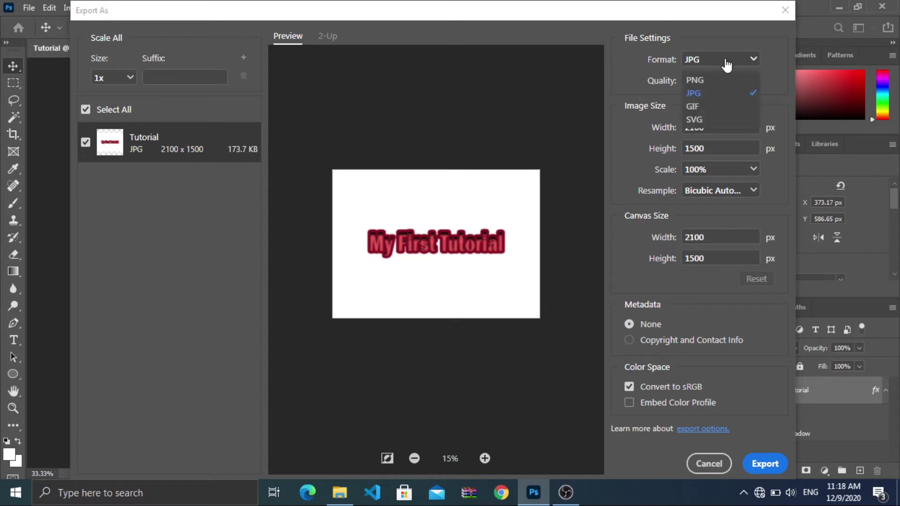
click(700, 82)
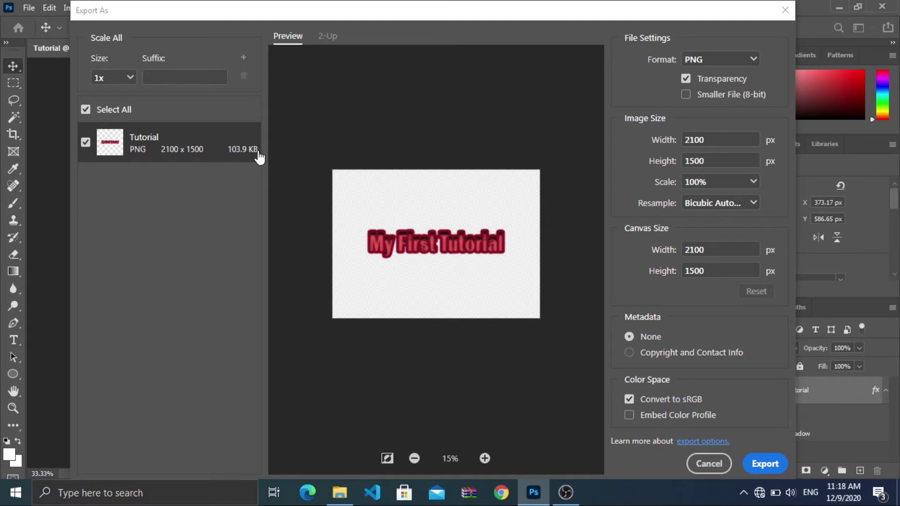
Step: Export the image as Tutorial.png into the Photoshop folder on New Volume (E:)
click(758, 464)
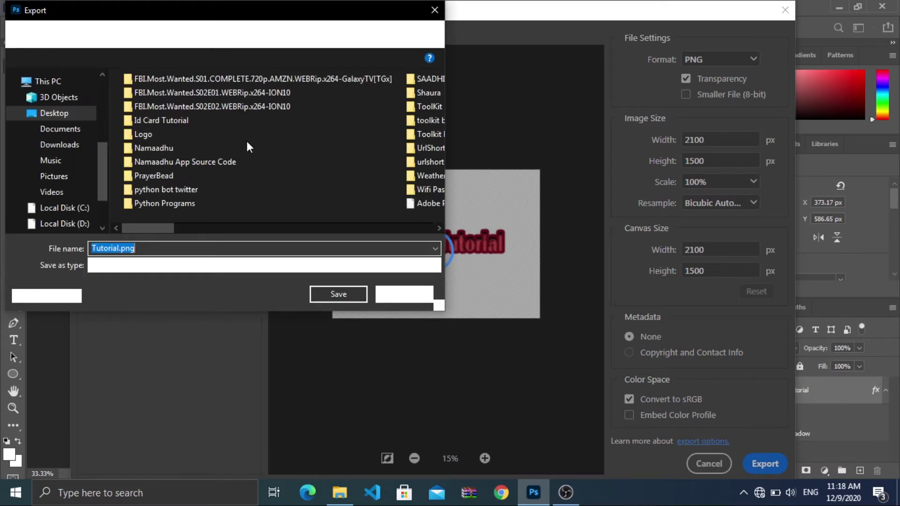
scroll(61, 228, down, 1)
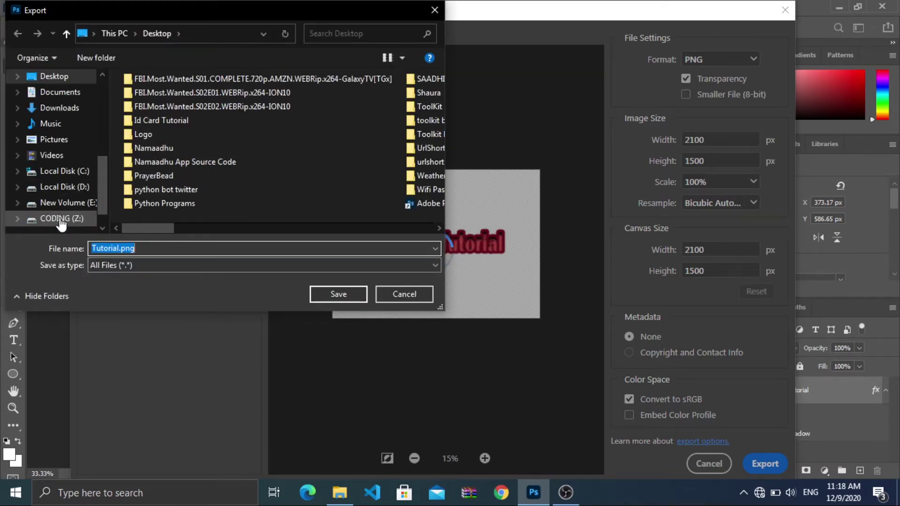
click(61, 201)
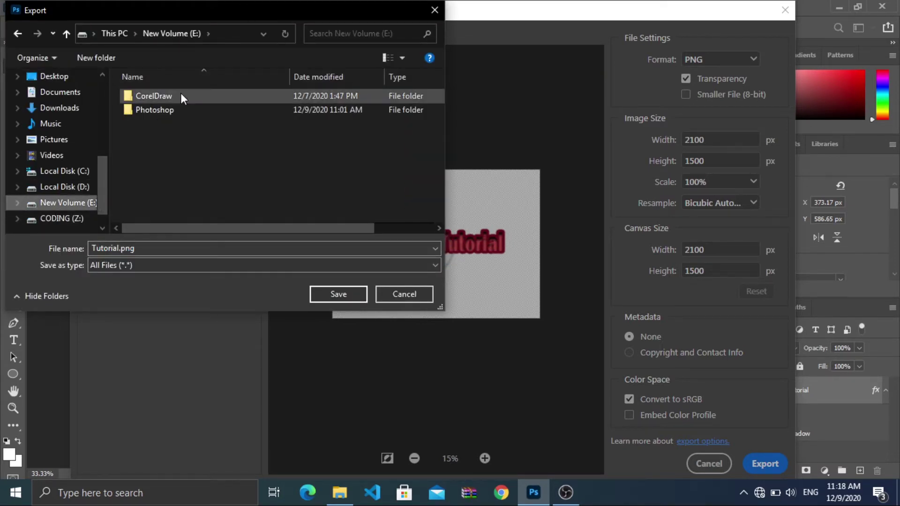
double_click(165, 104)
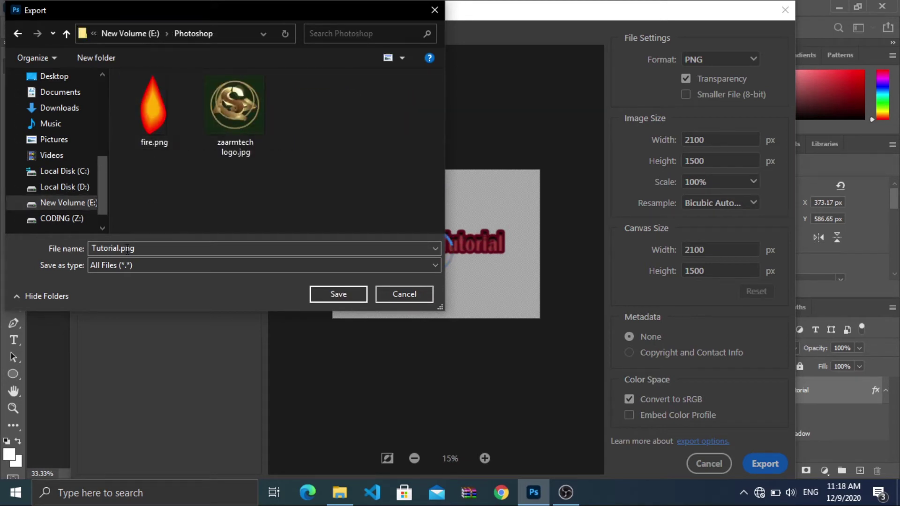
double_click(146, 249)
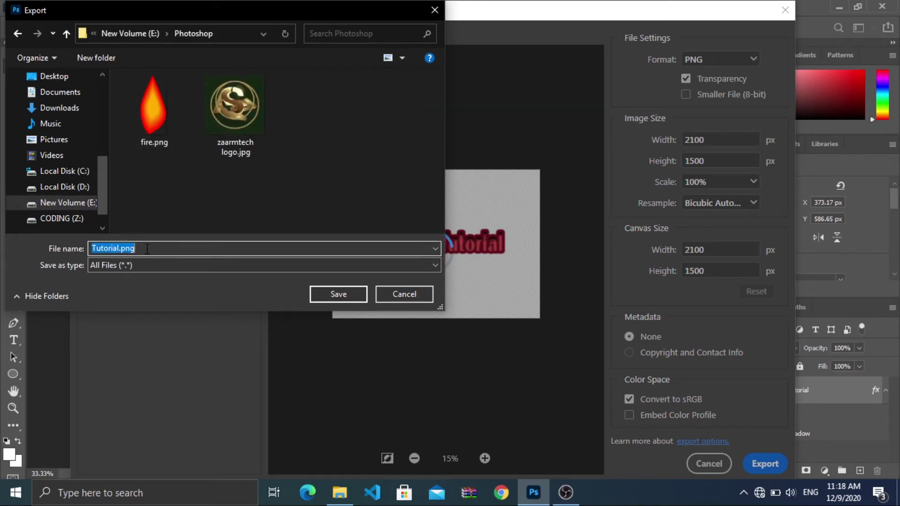
click(147, 249)
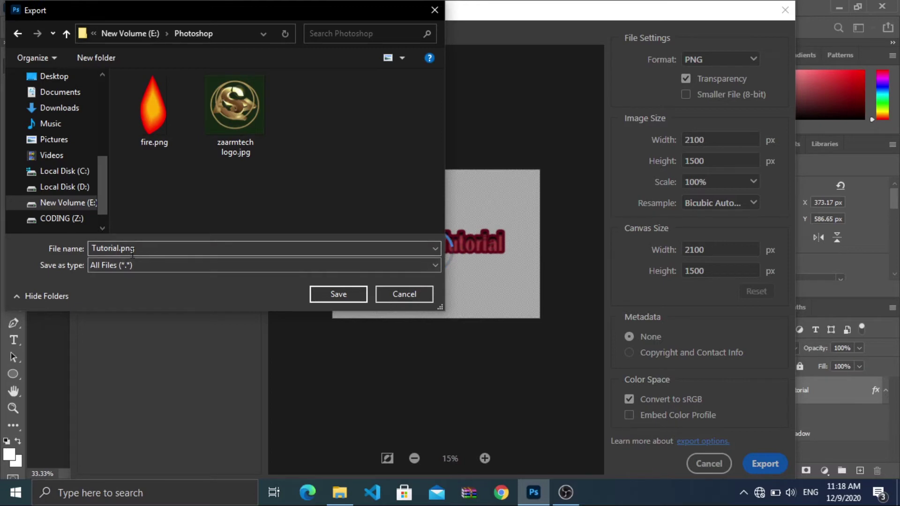
click(343, 297)
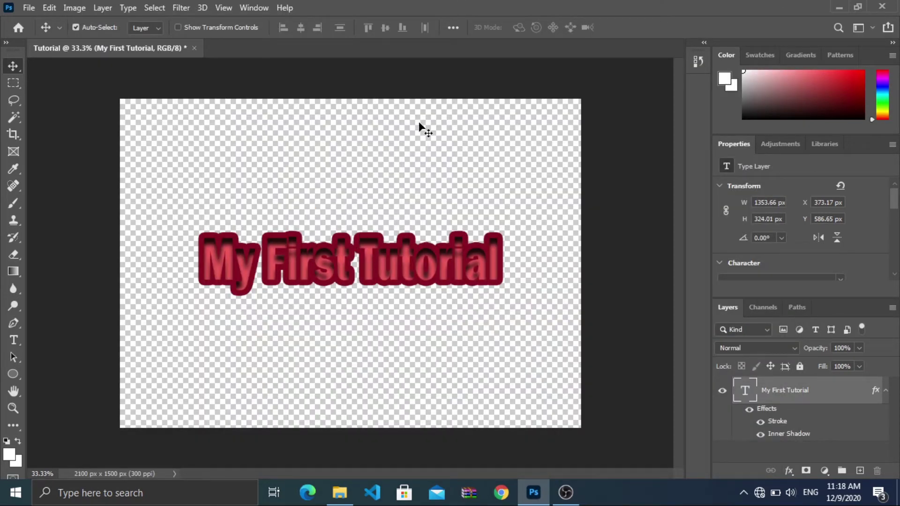
Step: Switch to File Explorer and check the exported Tutorial.png in the Photoshop folder
click(841, 2)
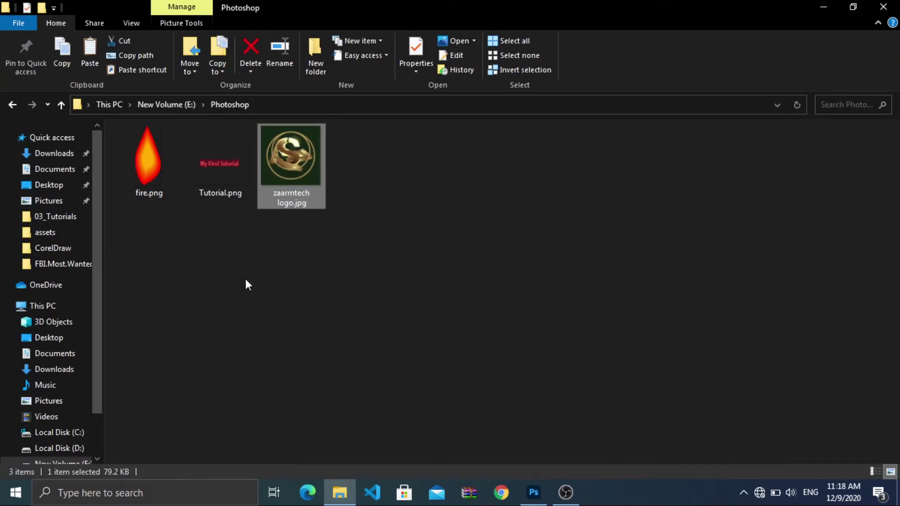
double_click(214, 197)
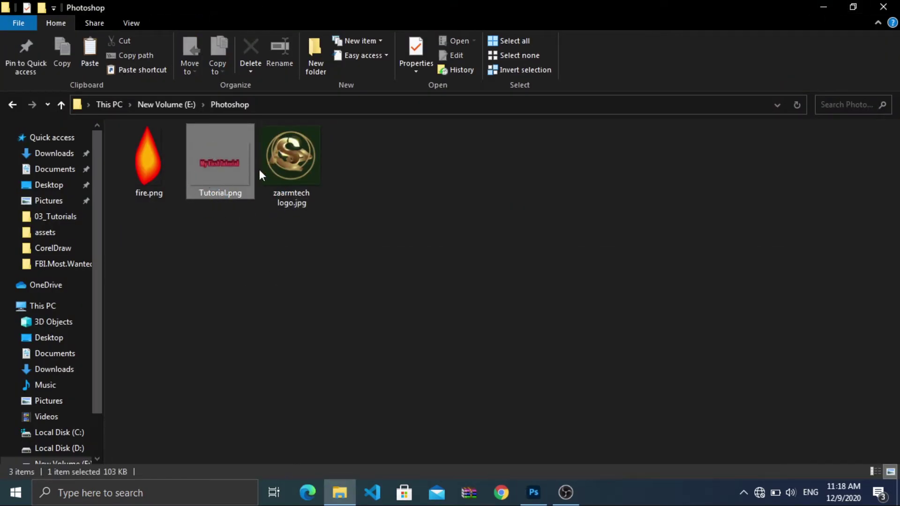
click(247, 237)
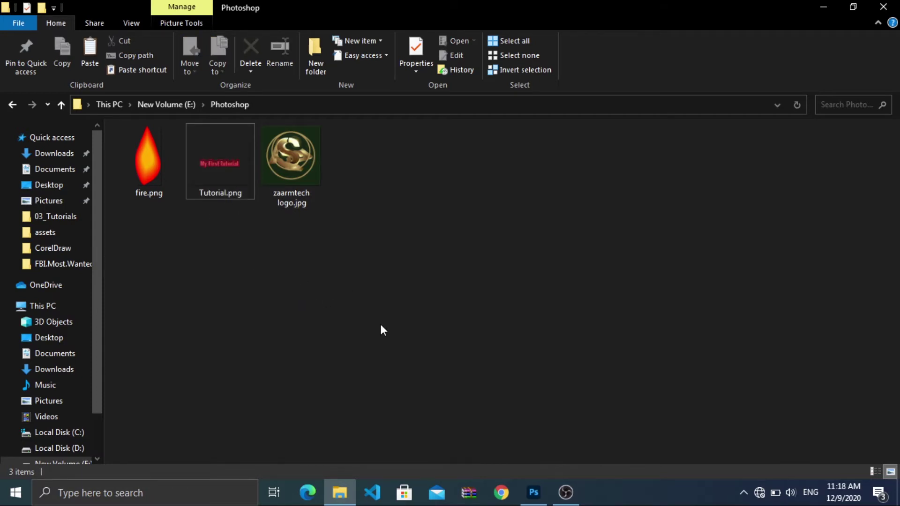
Step: Switch back to Photoshop, add a new empty layer and delete the My First Tutorial text layer
click(532, 490)
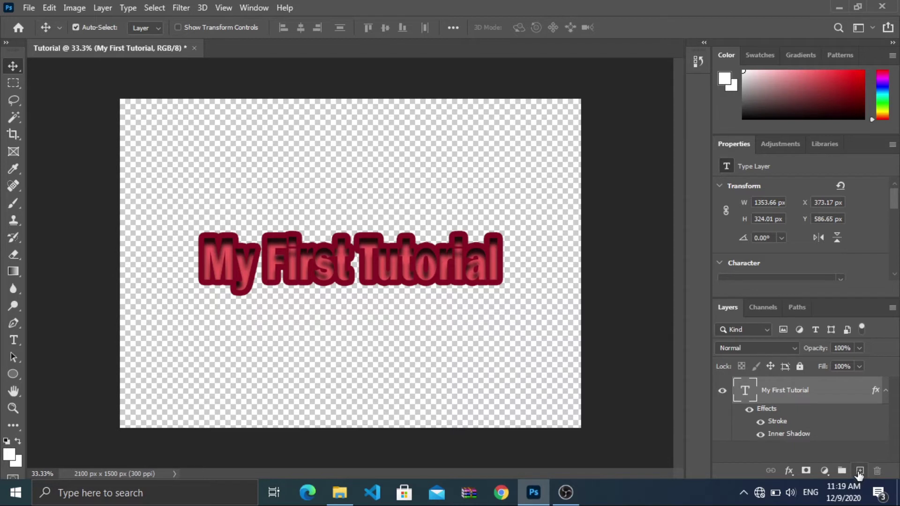
click(859, 471)
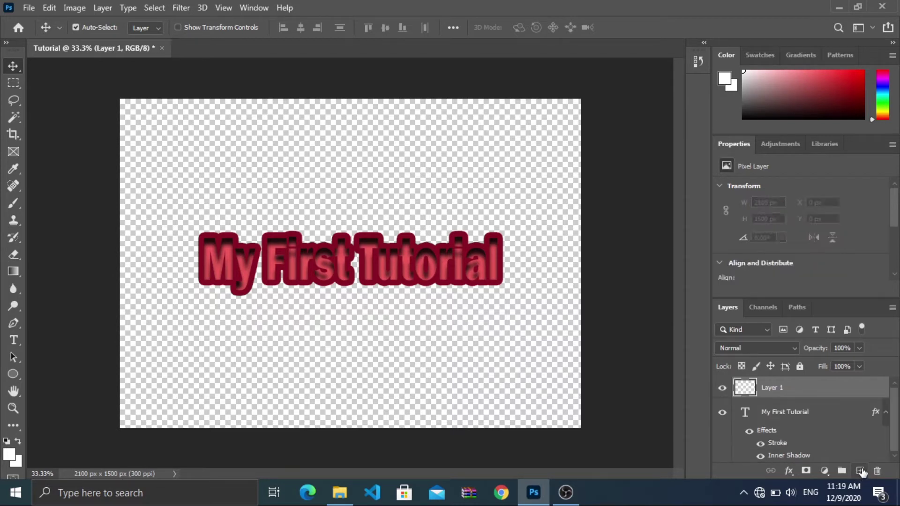
click(790, 412)
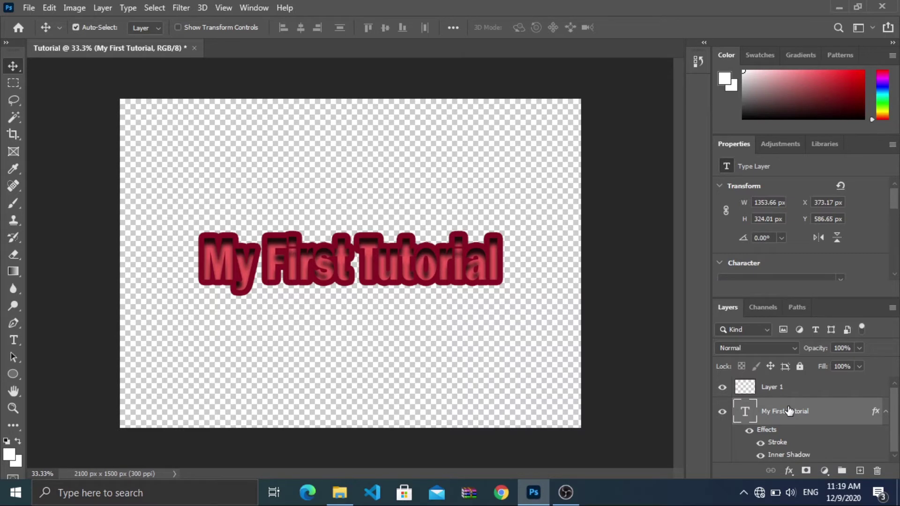
key(Delete)
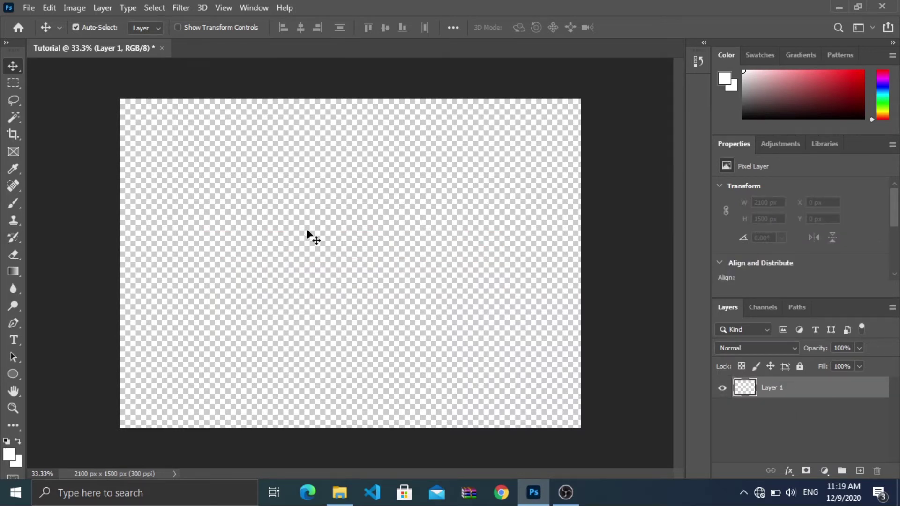
click(839, 7)
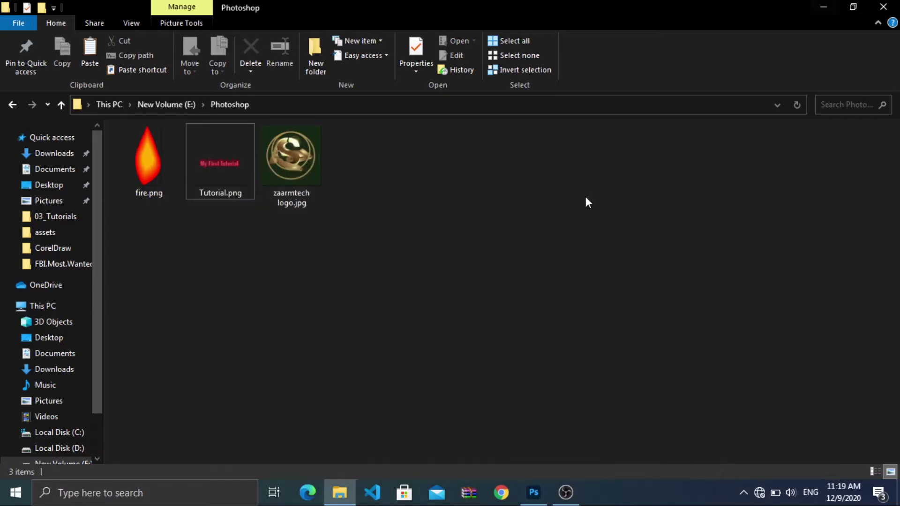
double_click(306, 132)
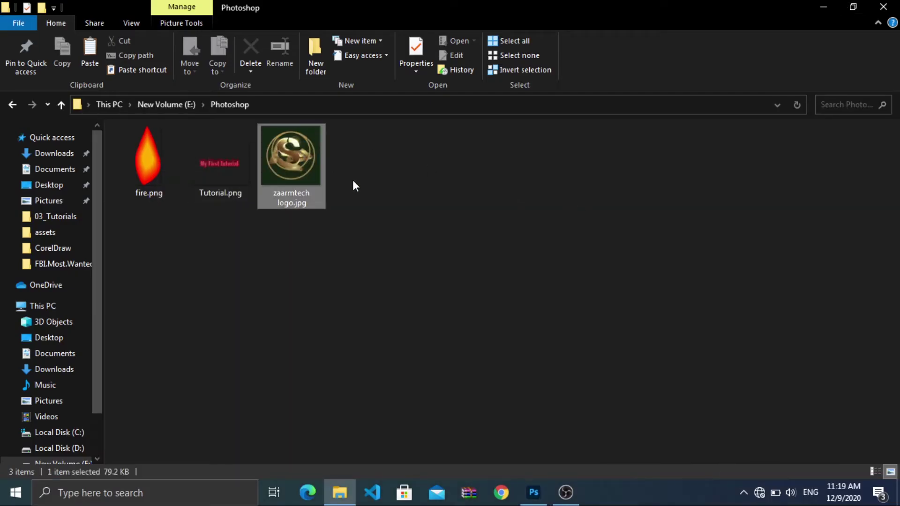
drag(290, 159, 376, 255)
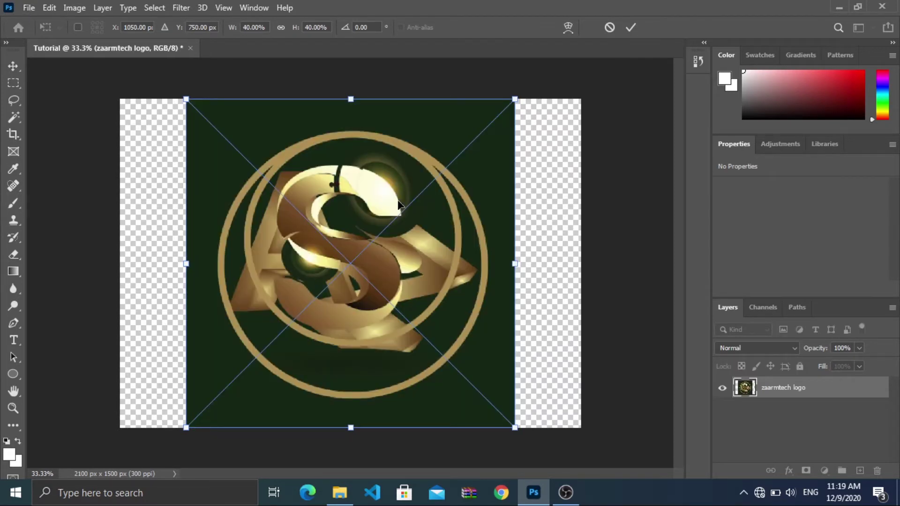
drag(399, 204, 422, 228)
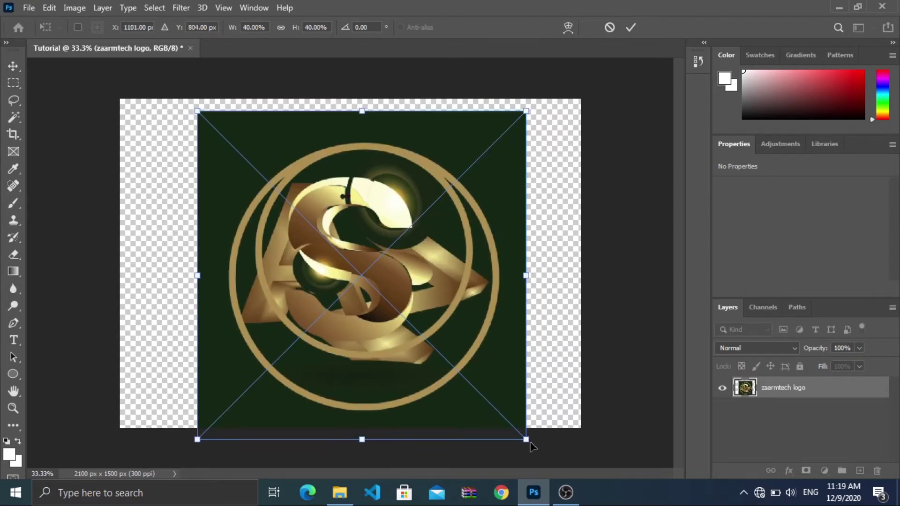
drag(516, 431, 632, 27)
drag(549, 90, 513, 244)
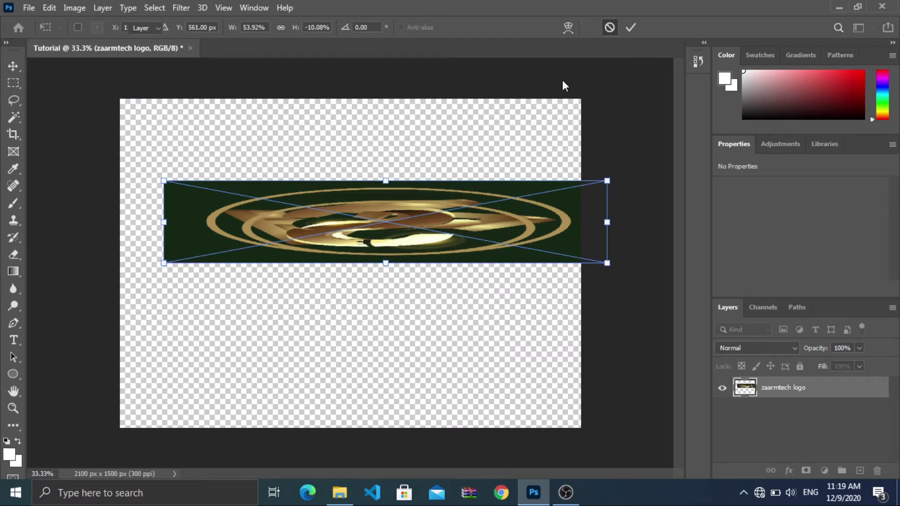
key(Escape)
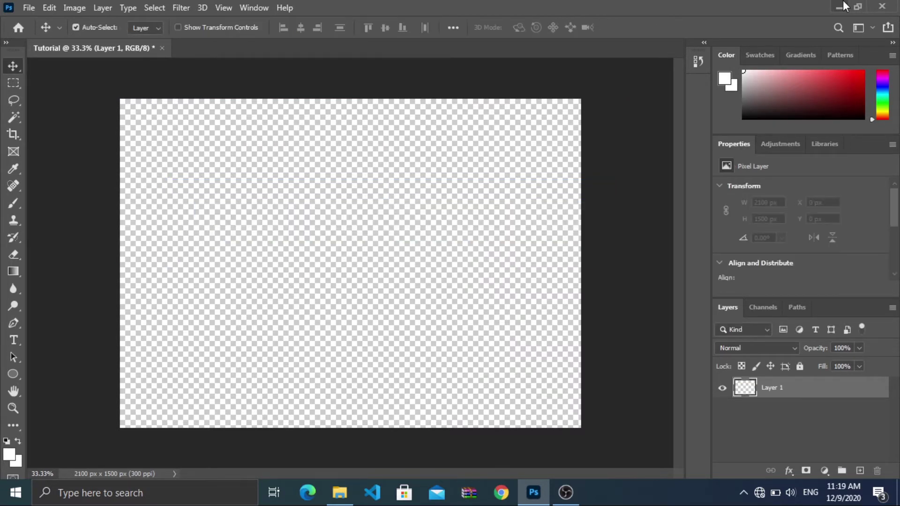
Step: Open zaarmtech logo.jpg from File Explorer in Photoshop as a separate document
click(842, 1)
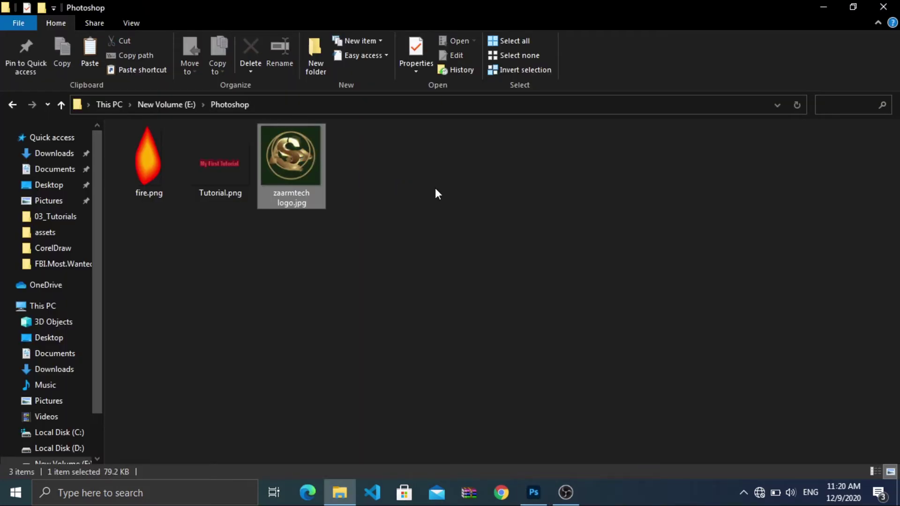
drag(318, 170, 683, 405)
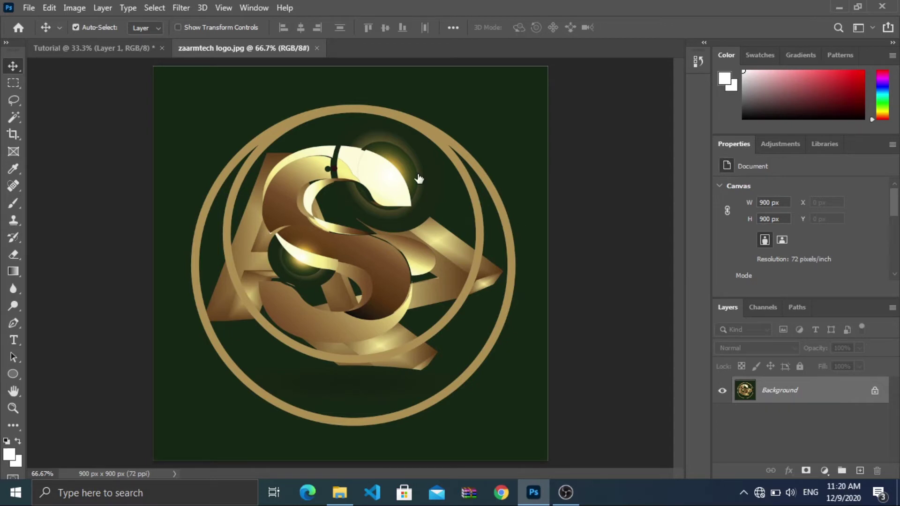
Step: Convert the logo's locked Background into a regular layer named Layer 0 and copy it onto the Tutorial document's canvas
double_click(801, 397)
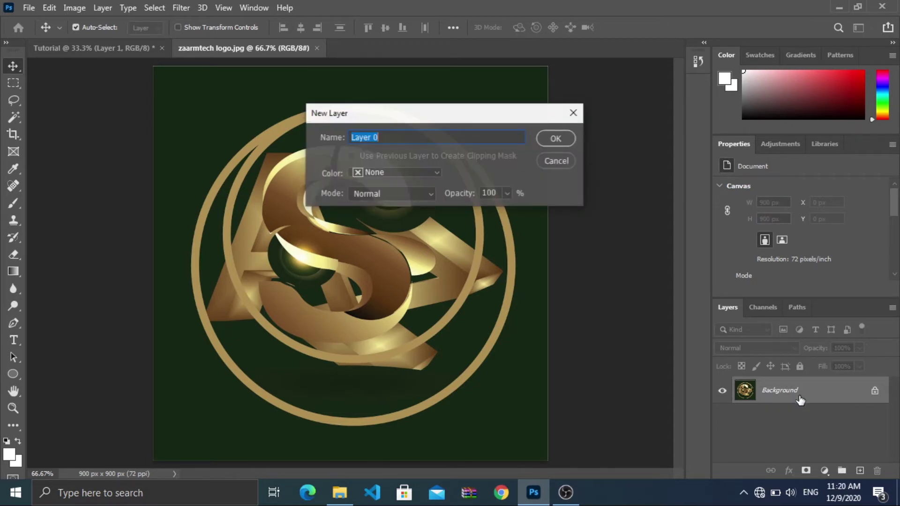
key(Return)
drag(294, 154, 324, 244)
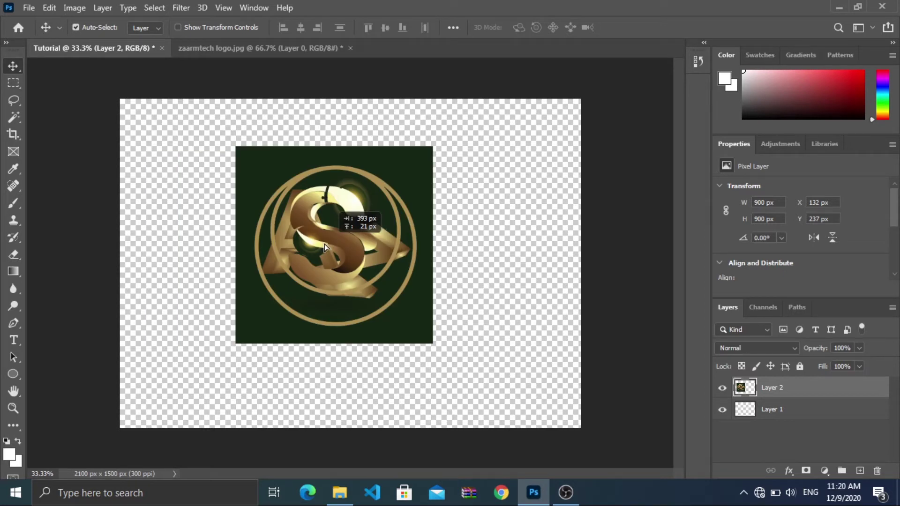
Step: Try stretching the logo layer out of proportion to about 175% width and 47% height, and undo the distortion
drag(324, 244, 271, 244)
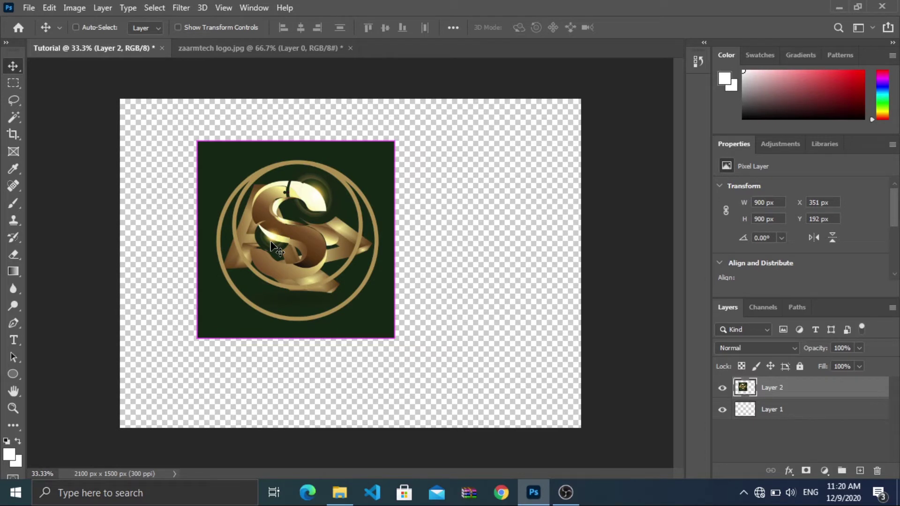
key(ctrl+t)
drag(395, 338, 485, 412)
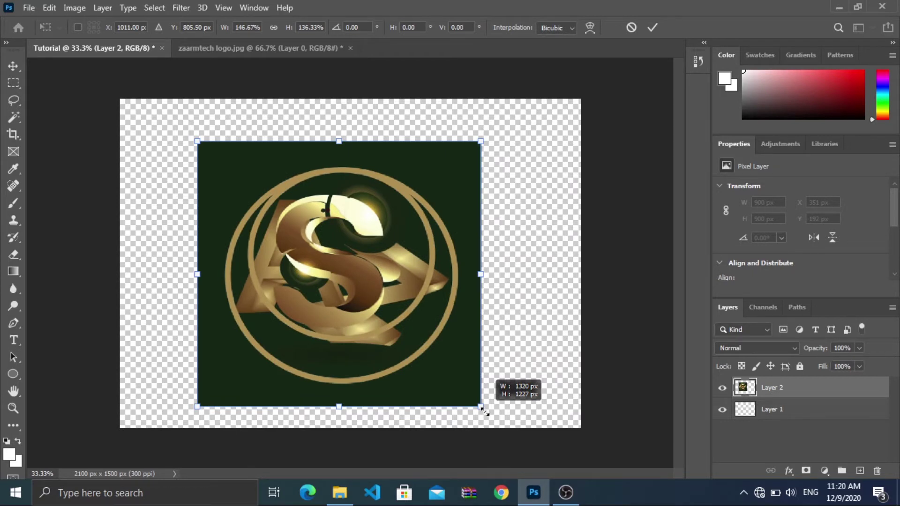
drag(485, 413, 533, 236)
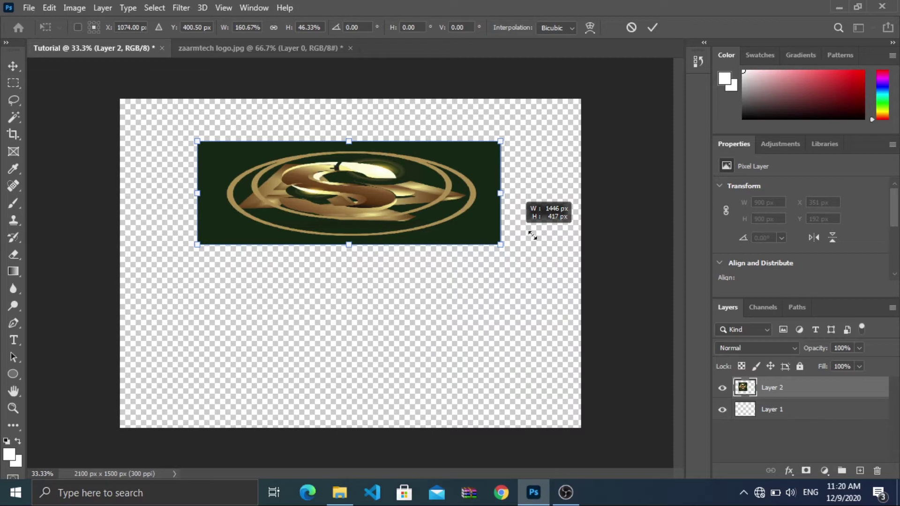
mouse_move(533, 236)
mouse_down()
mouse_move(492, 283)
mouse_move(533, 244)
mouse_up()
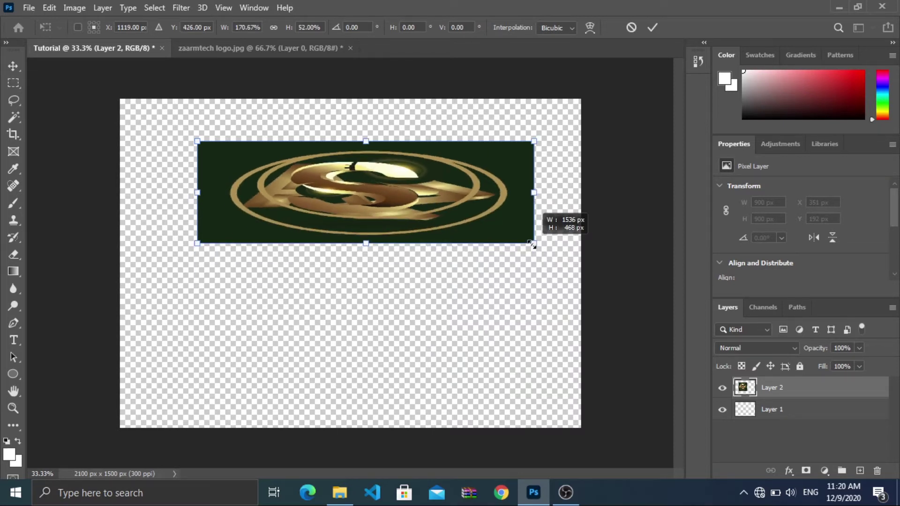
drag(532, 244, 539, 237)
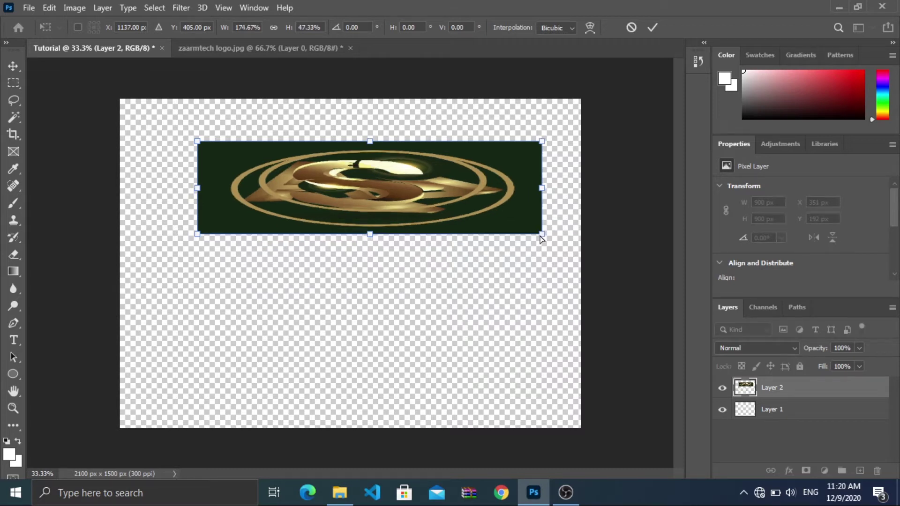
key(ctrl+z)
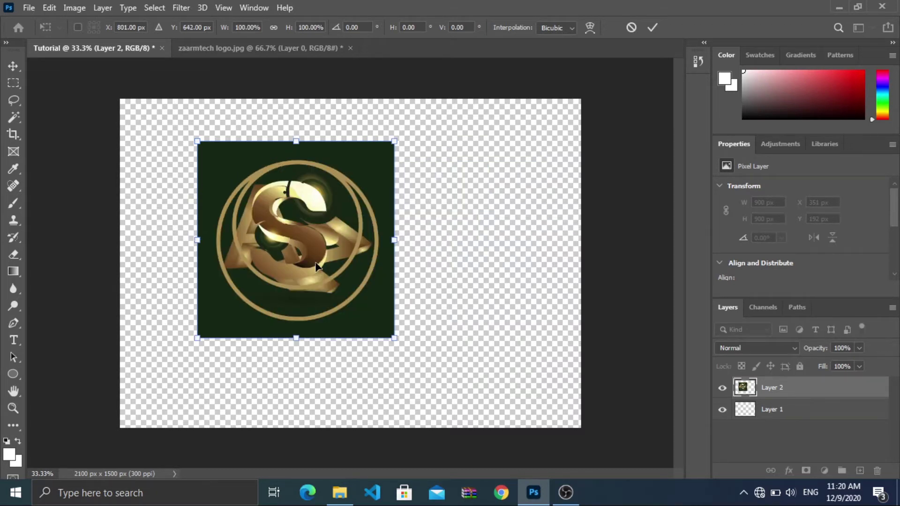
Step: Scale the logo with linked proportions to about 1497 px square, filling the canvas height, and centre it horizontally
click(273, 31)
drag(394, 338, 491, 294)
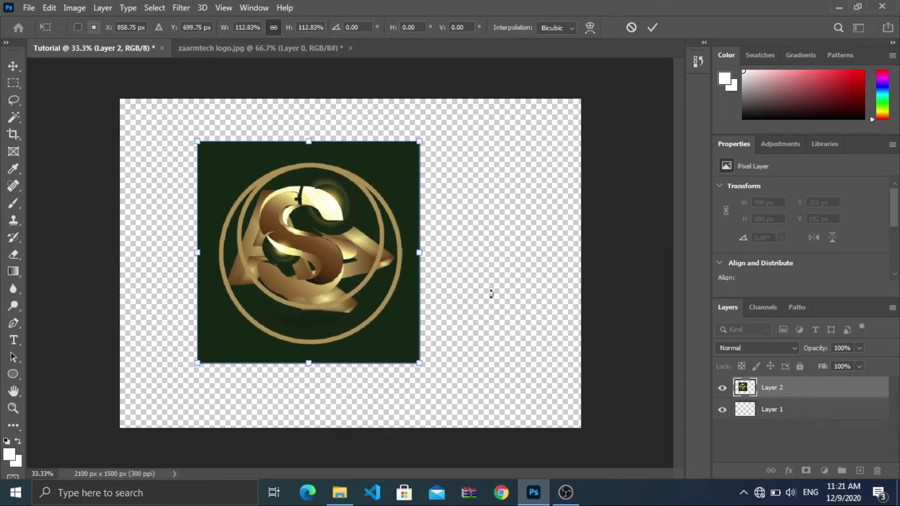
drag(298, 223, 228, 183)
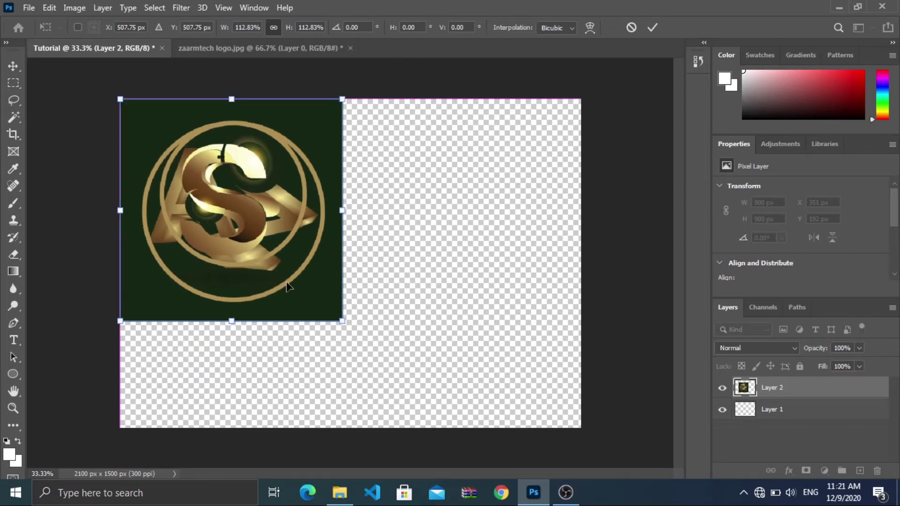
drag(342, 321, 511, 372)
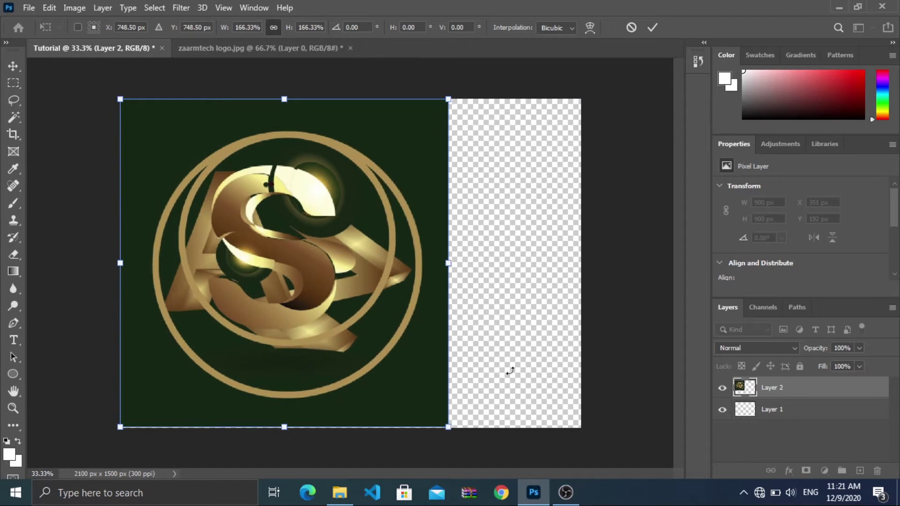
click(653, 29)
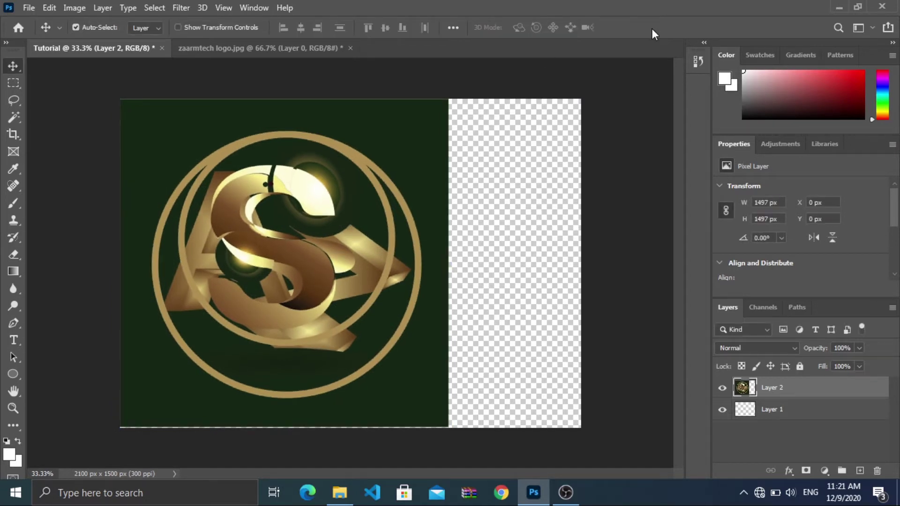
drag(300, 173, 357, 182)
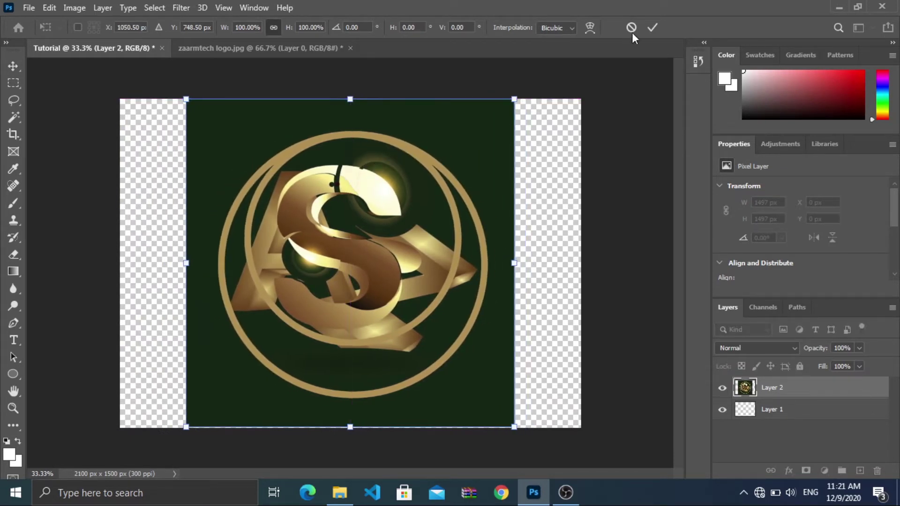
click(652, 24)
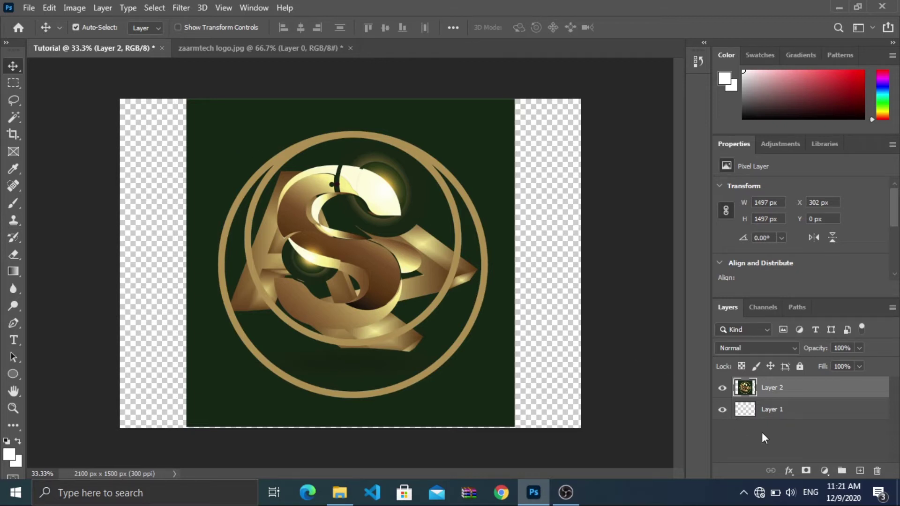
click(825, 471)
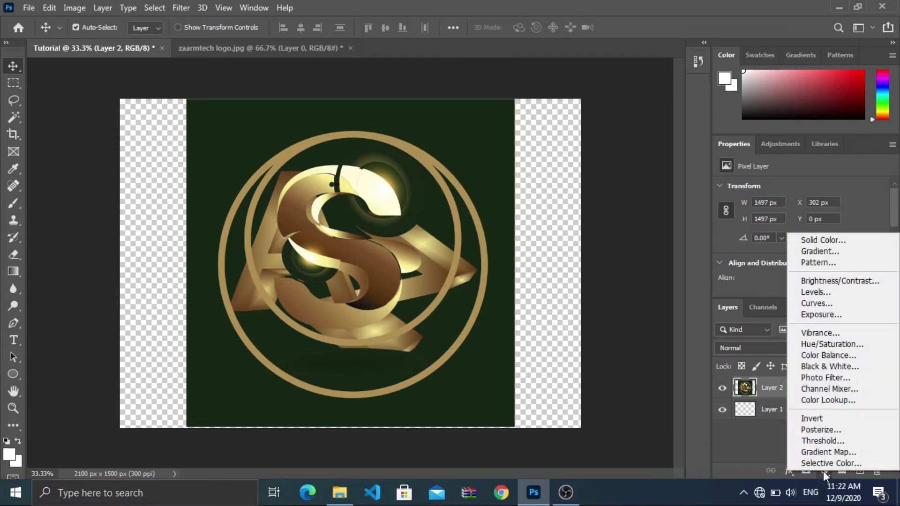
click(816, 242)
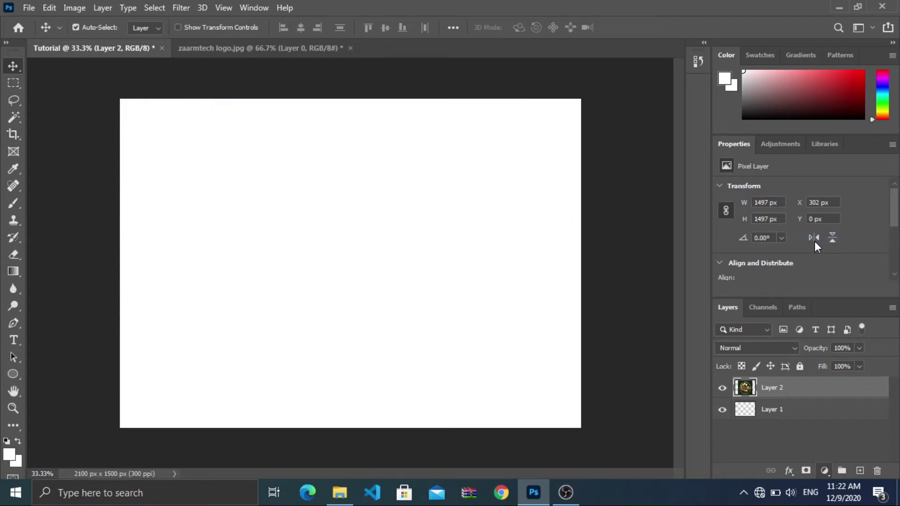
drag(300, 150, 411, 146)
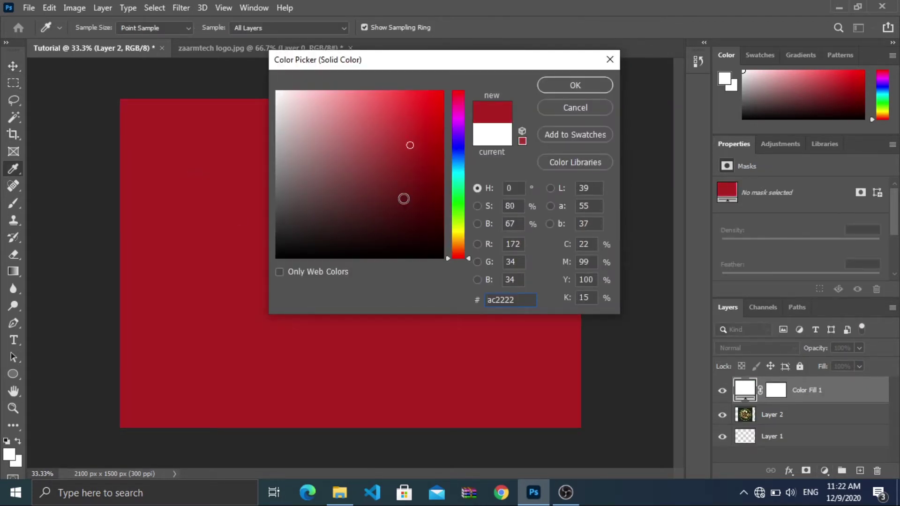
click(392, 210)
mouse_move(324, 209)
mouse_down()
mouse_move(304, 207)
mouse_move(341, 141)
mouse_up()
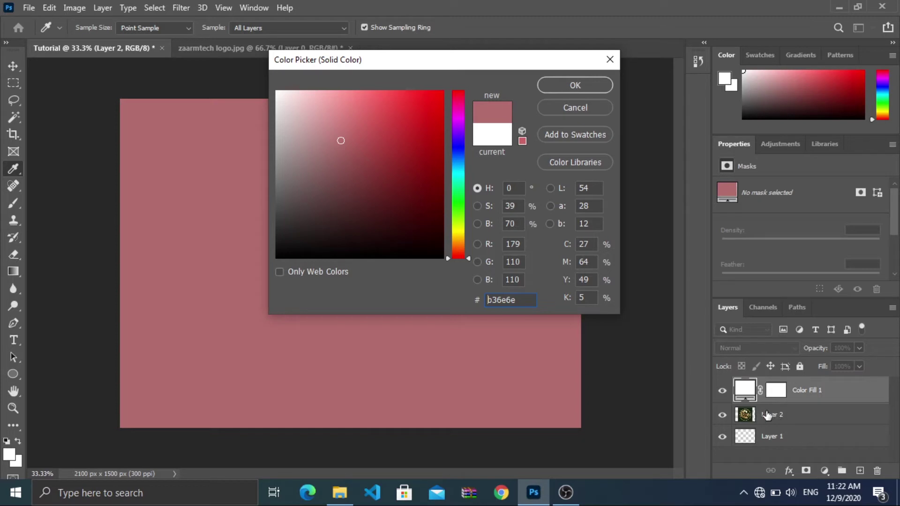
click(576, 108)
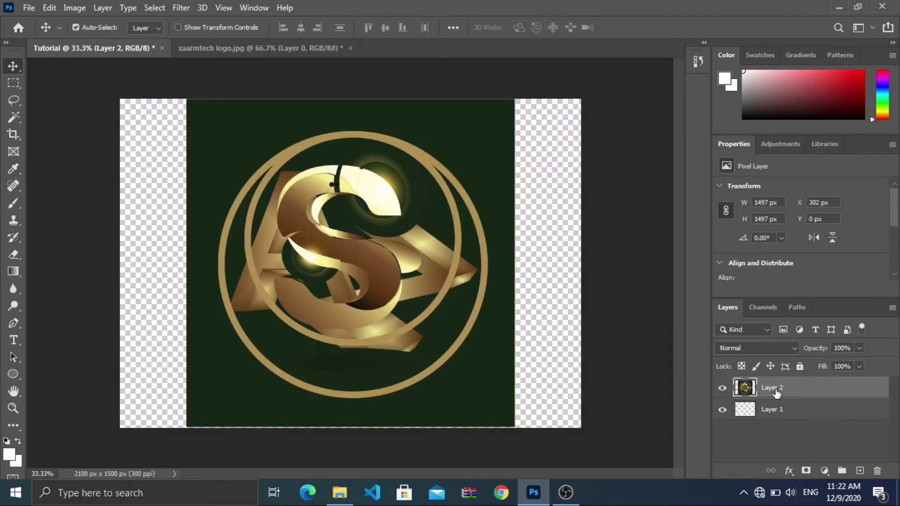
Step: Rename Layer 2 as Logo
double_click(774, 388)
text(Logo)
key(Return)
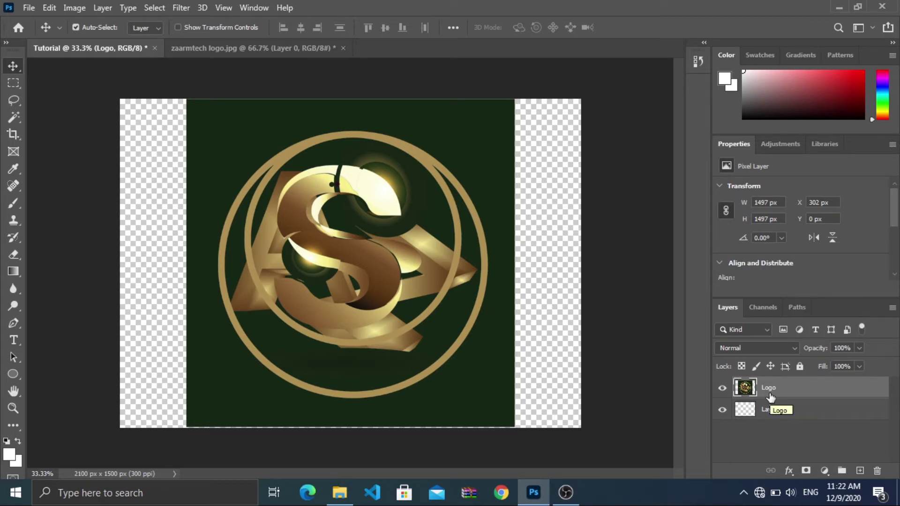
Step: Turn Layer 1 into a Solid Color fill beneath the Logo layer, using the dark green #162715 sampled from the logo's background
click(800, 415)
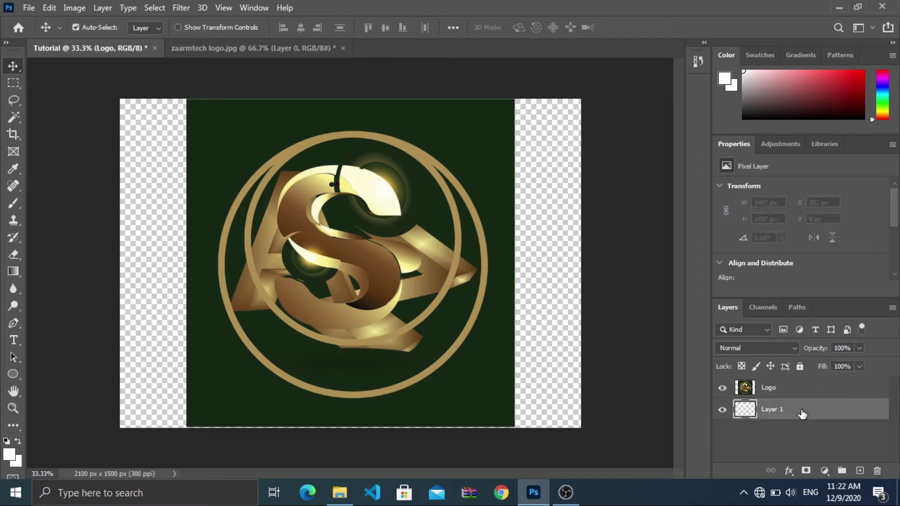
click(825, 471)
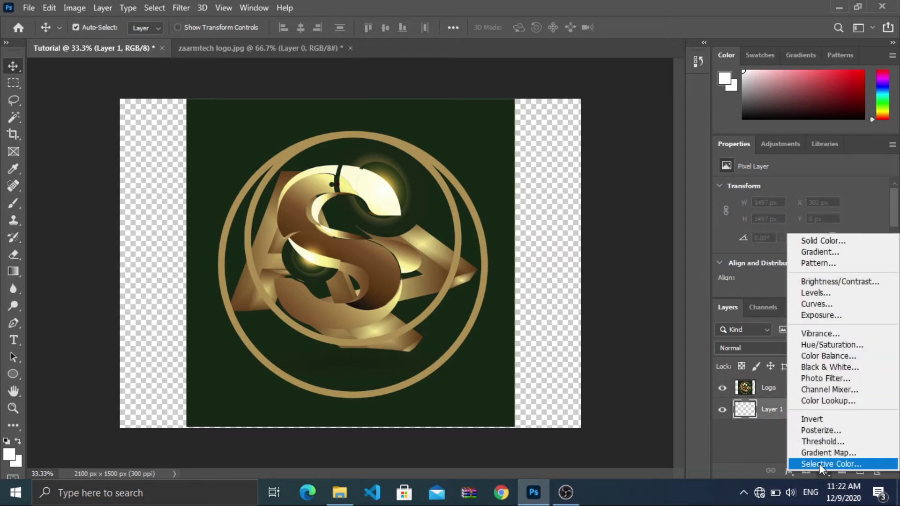
click(863, 241)
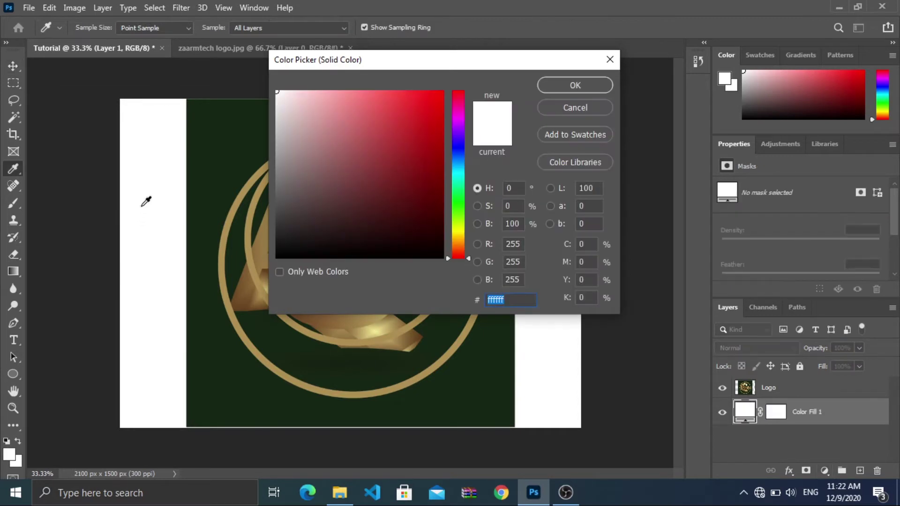
text(8e1a1a)
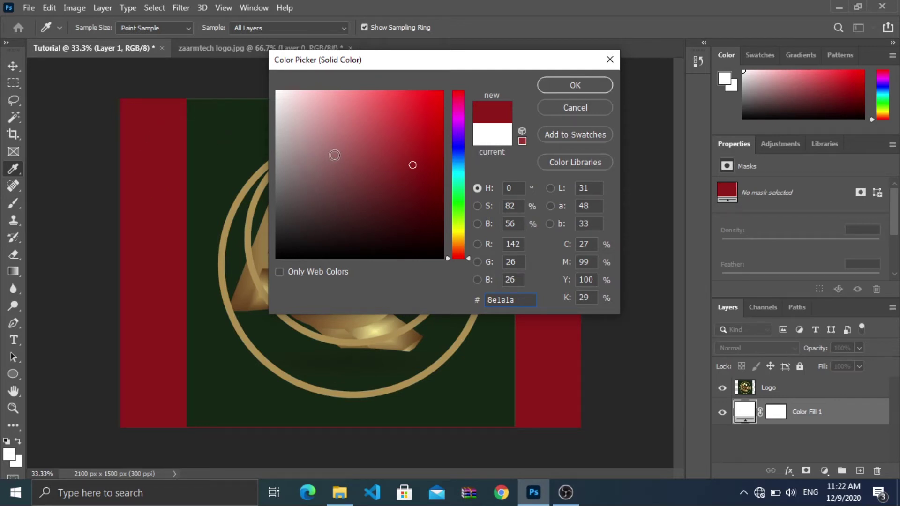
click(219, 151)
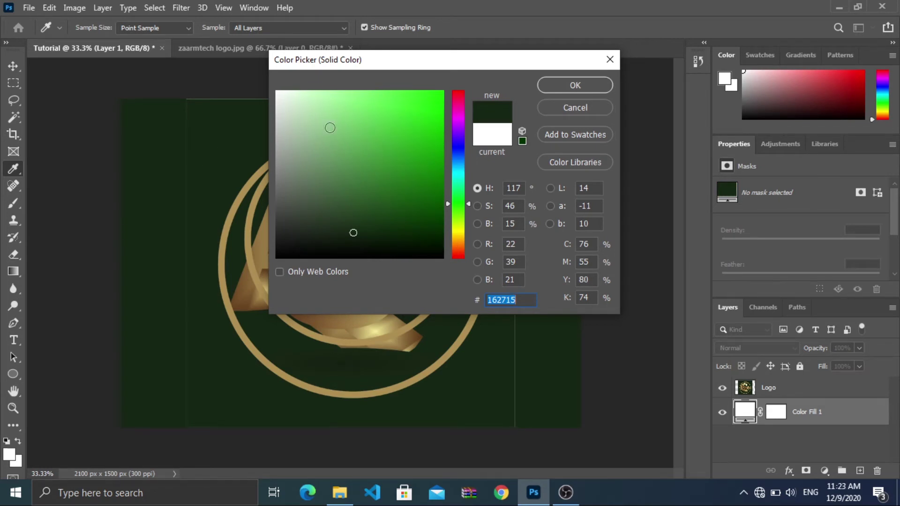
click(589, 81)
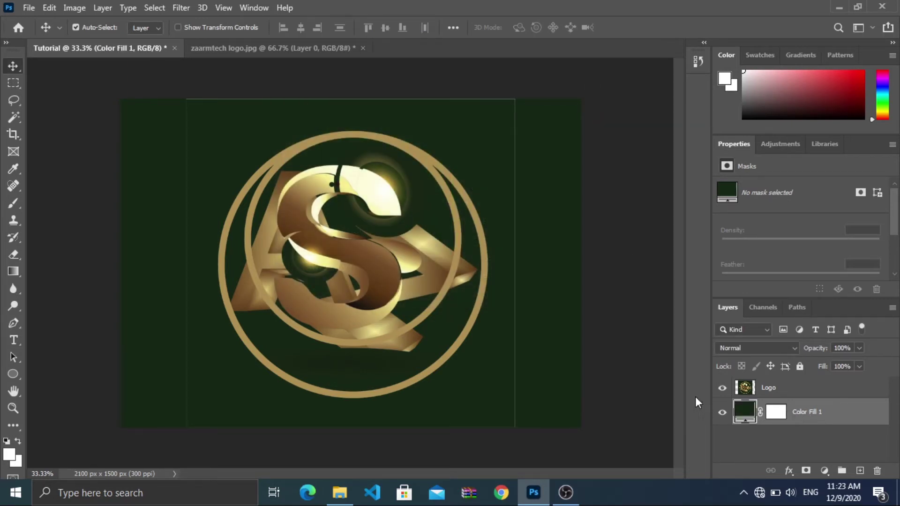
Step: Stack the color fill above the Logo layer and back below it, and toggle the Logo layer's visibility off and on
drag(856, 411, 844, 380)
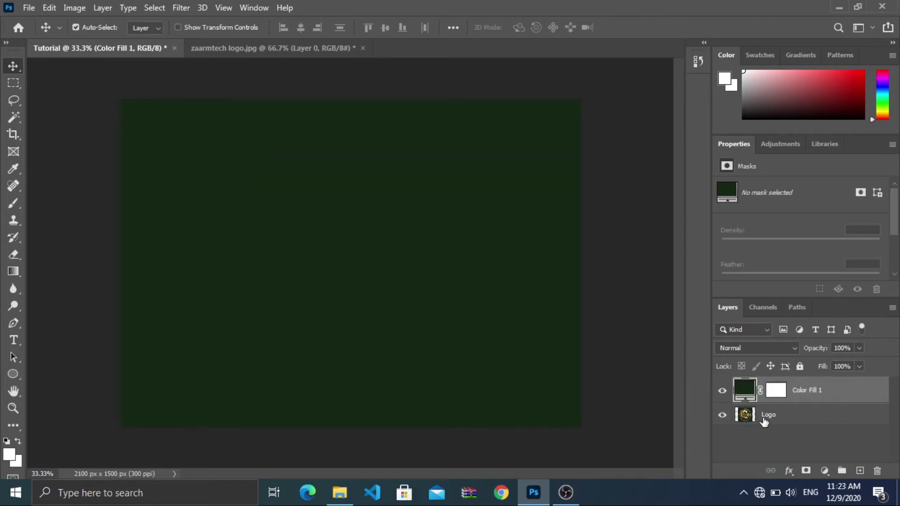
drag(811, 392, 810, 428)
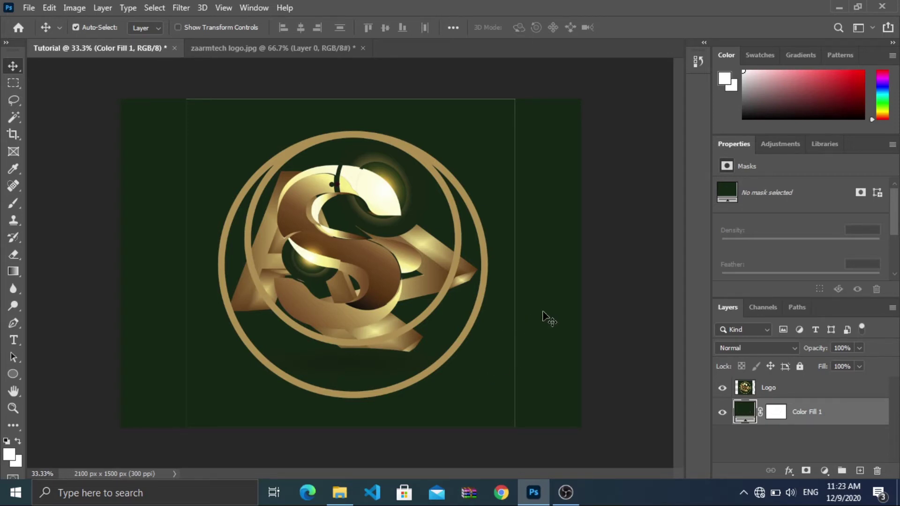
click(725, 389)
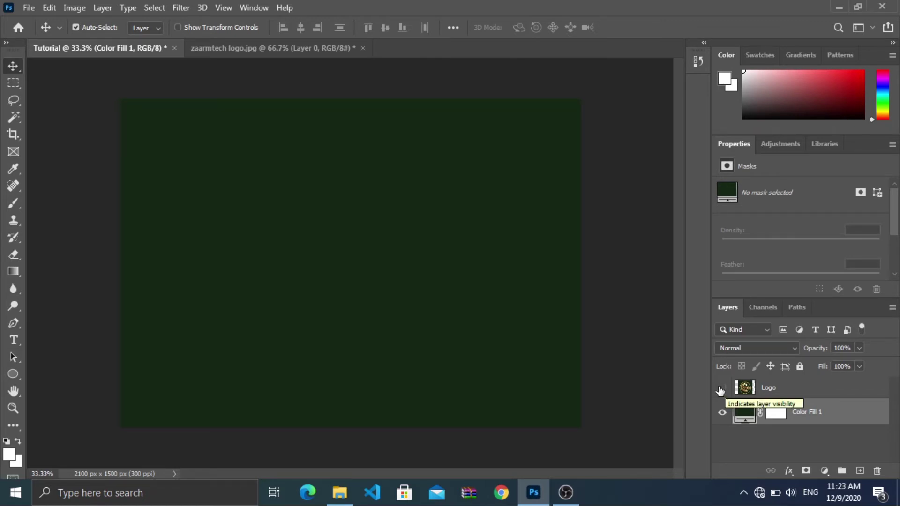
click(722, 389)
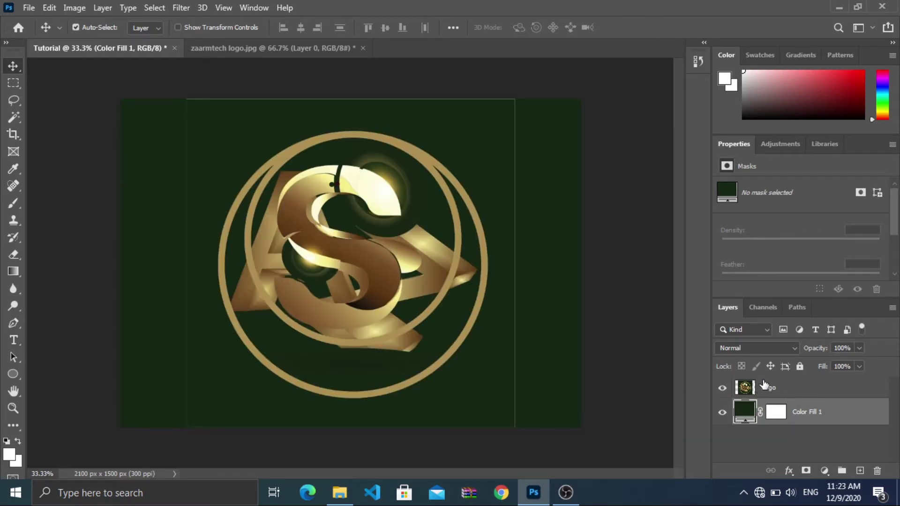
Step: Select the Logo layer and set up the Brush tool with 100% hardness for covering the logo's visible edge line
click(787, 391)
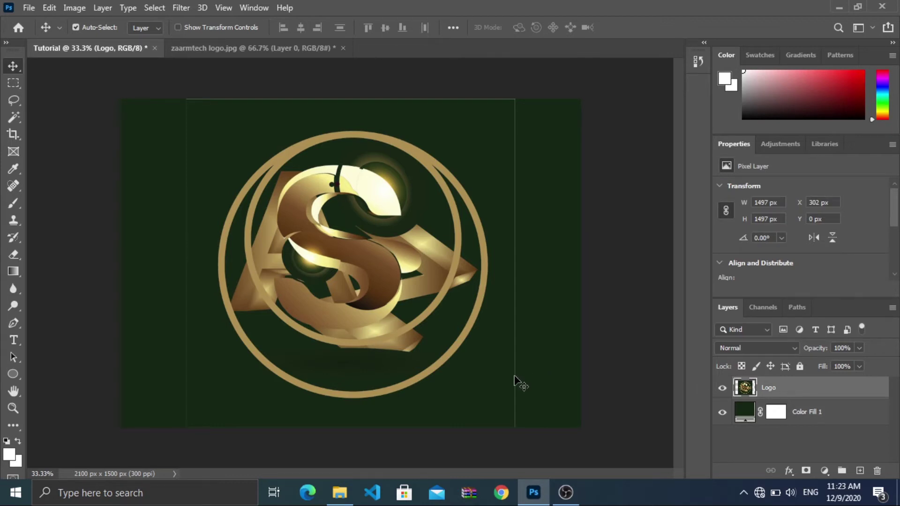
scroll(518, 382, up, 2)
scroll(595, 397, up, 2)
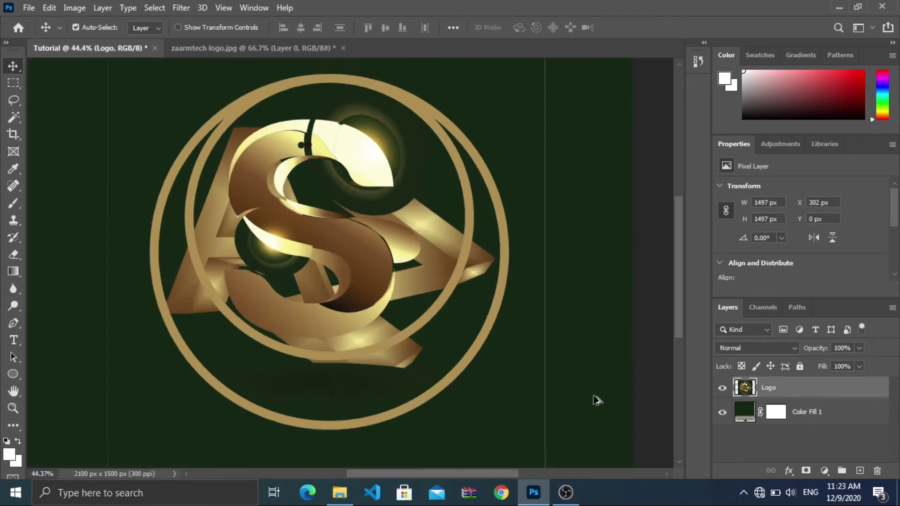
scroll(596, 397, up, 1)
scroll(582, 399, down, 4)
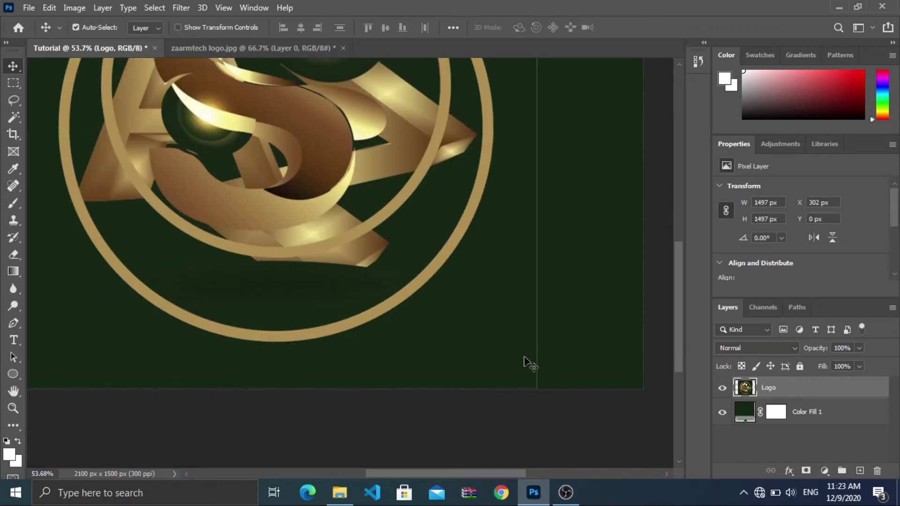
click(9, 204)
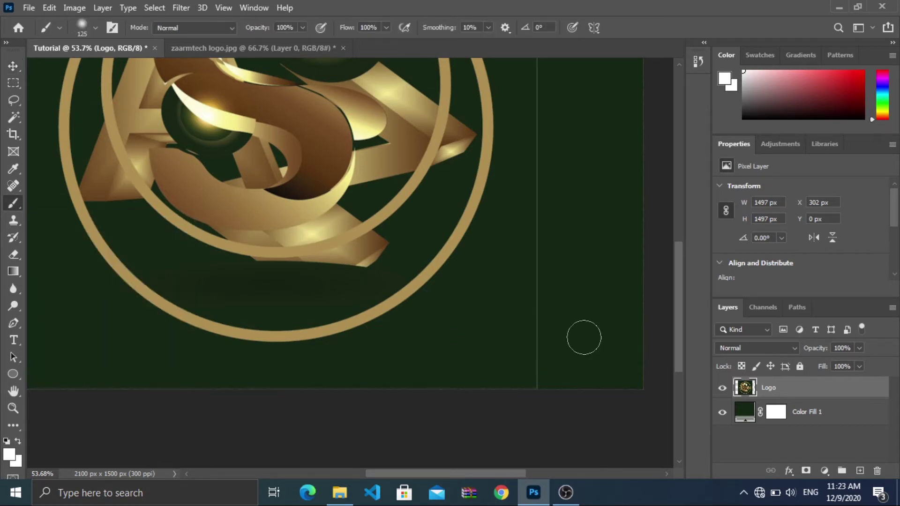
click(96, 27)
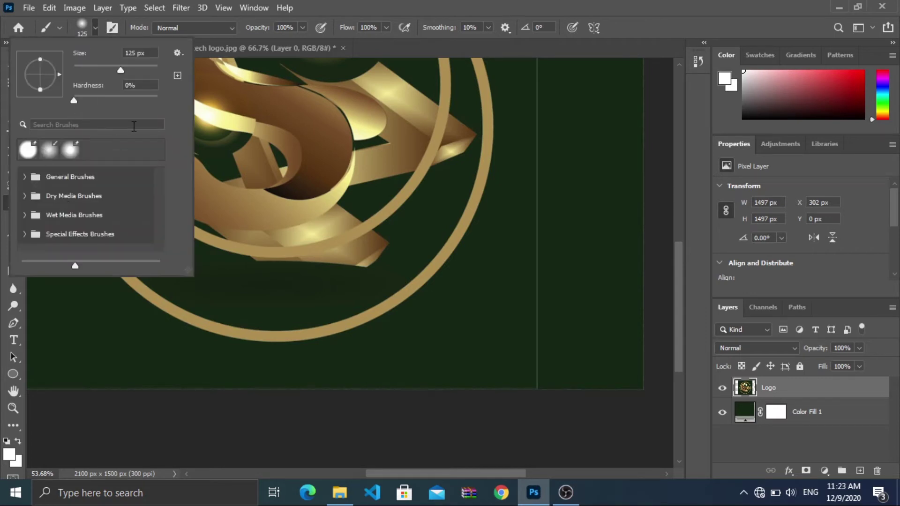
drag(92, 100, 183, 102)
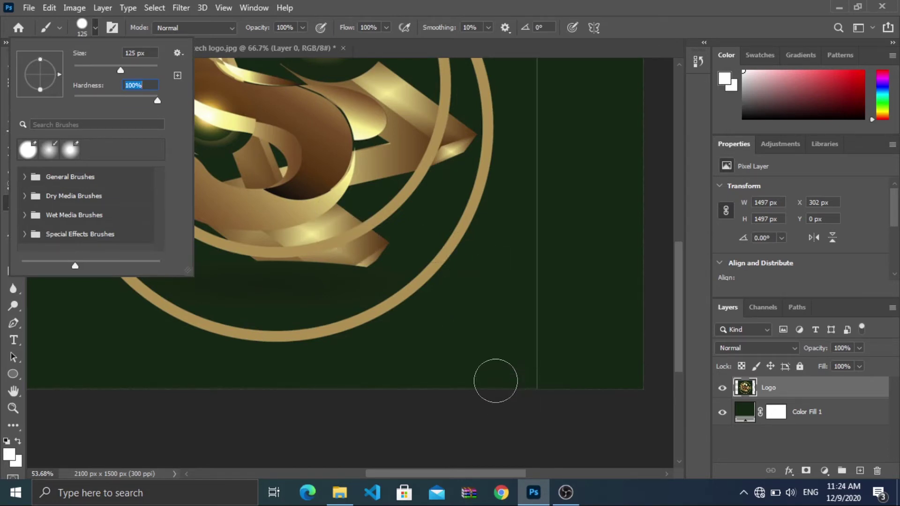
Step: Sample the logo's dark green background as the brush color and paint a stroke over the lower curve of the golden S
click(486, 315)
alt+click(486, 315)
drag(325, 149, 284, 204)
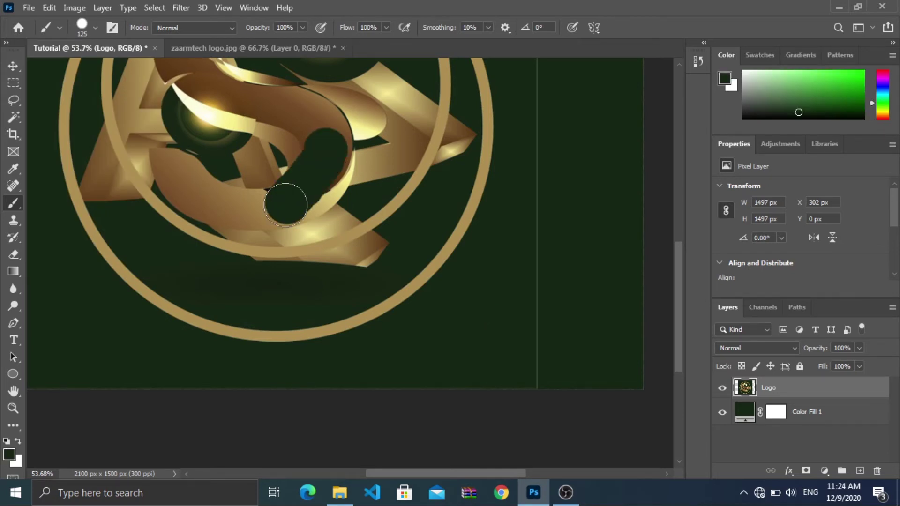
Step: Undo the last hard-edged stroke and paint a soft-edged one over the lower curve of the S with low brush hardness
key(ctrl+z)
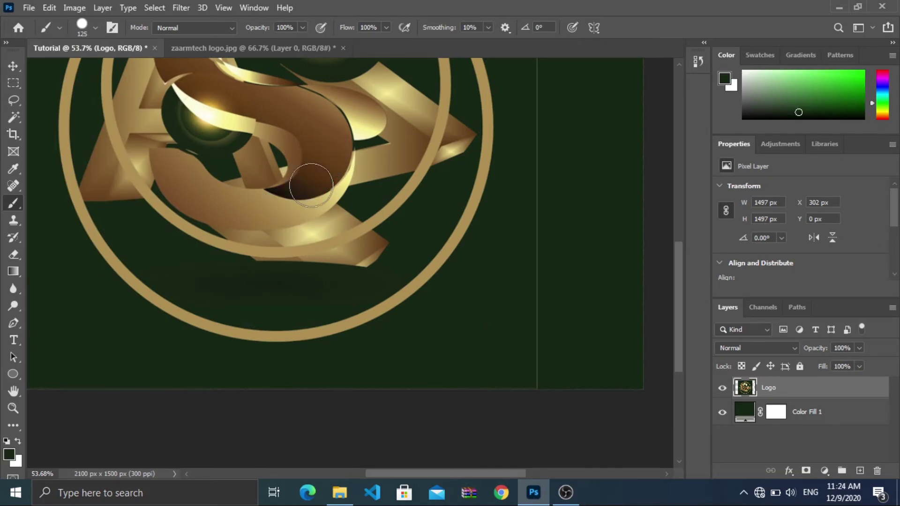
click(95, 27)
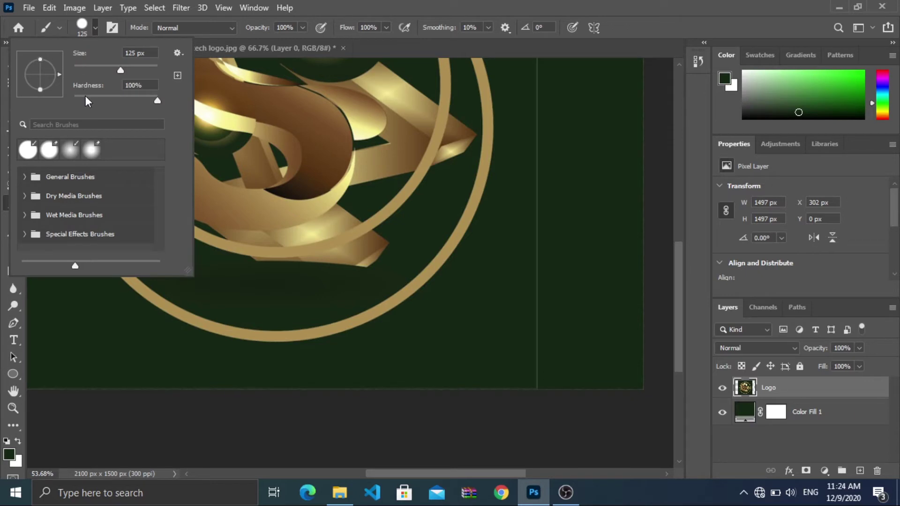
drag(86, 96, 69, 92)
click(490, 2)
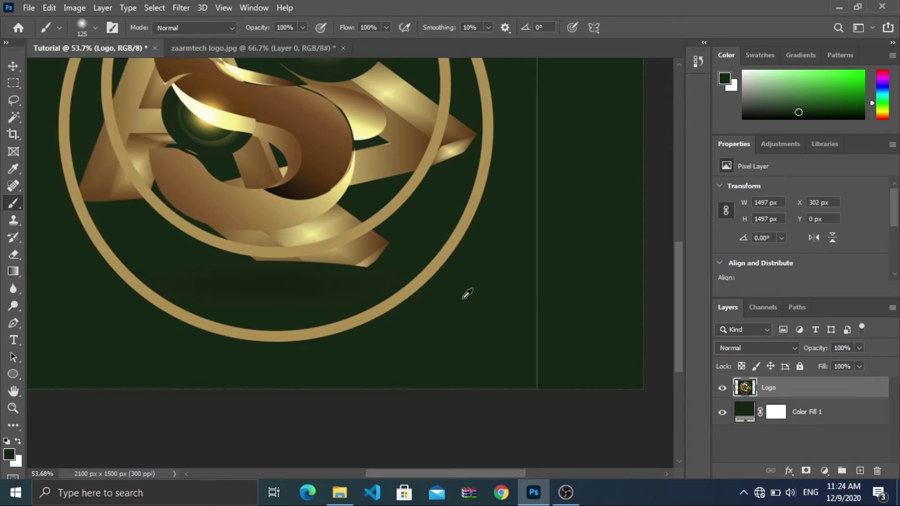
mouse_move(331, 155)
mouse_down()
mouse_move(290, 201)
mouse_move(344, 141)
mouse_move(289, 183)
mouse_move(321, 152)
mouse_move(357, 141)
mouse_up()
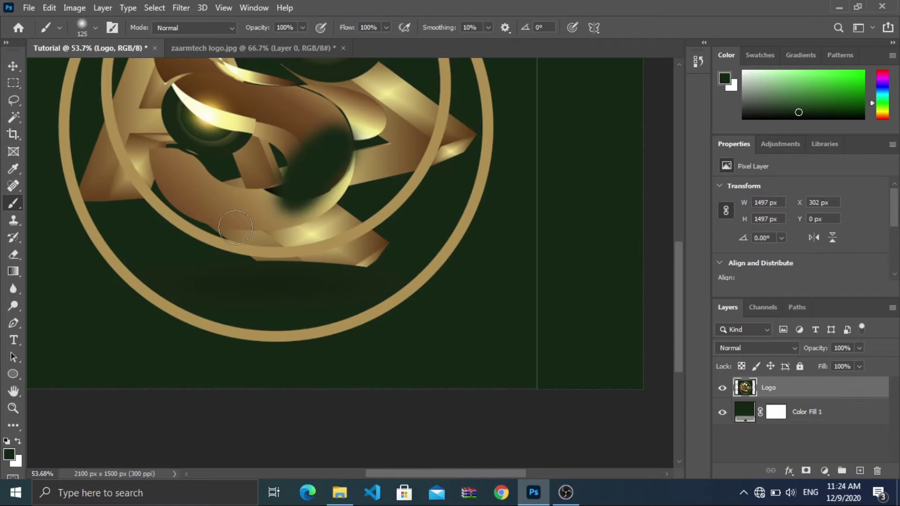
Step: Undo the soft-edged stroke and raise the brush hardness to get a hard edge again
key(ctrl+z)
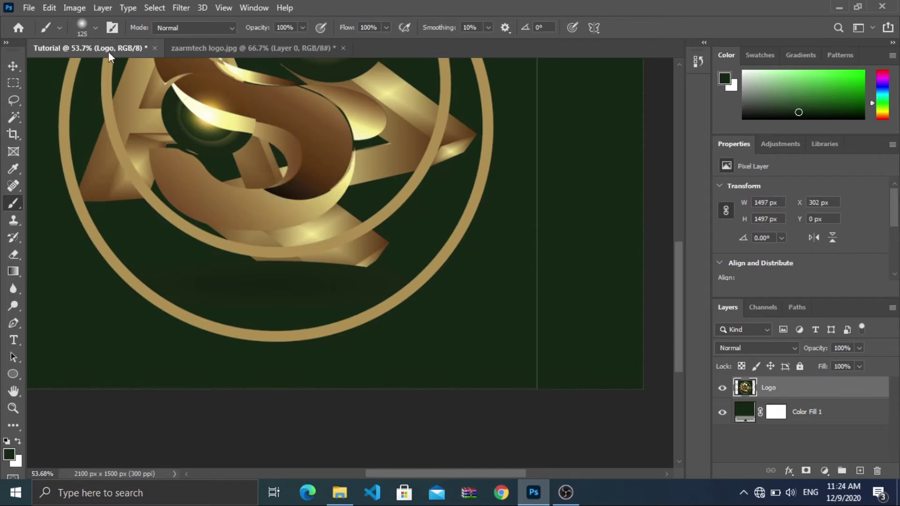
click(96, 28)
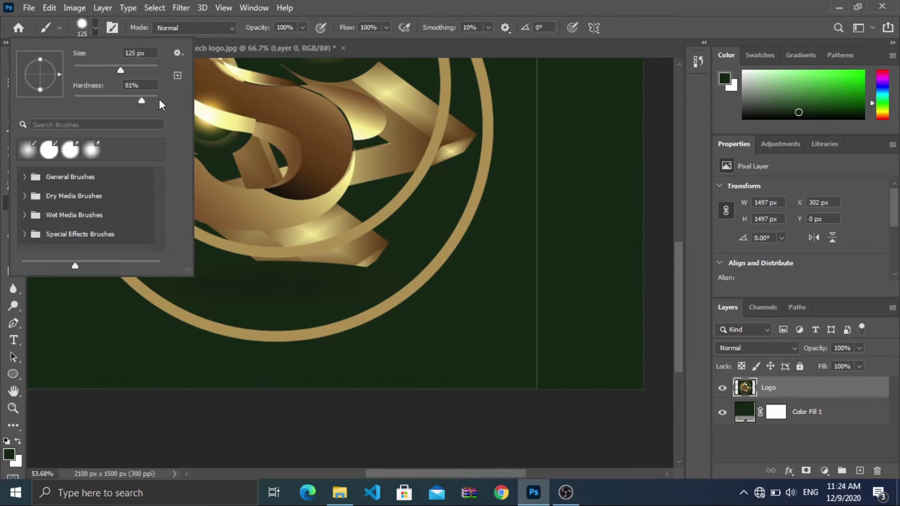
key(Return)
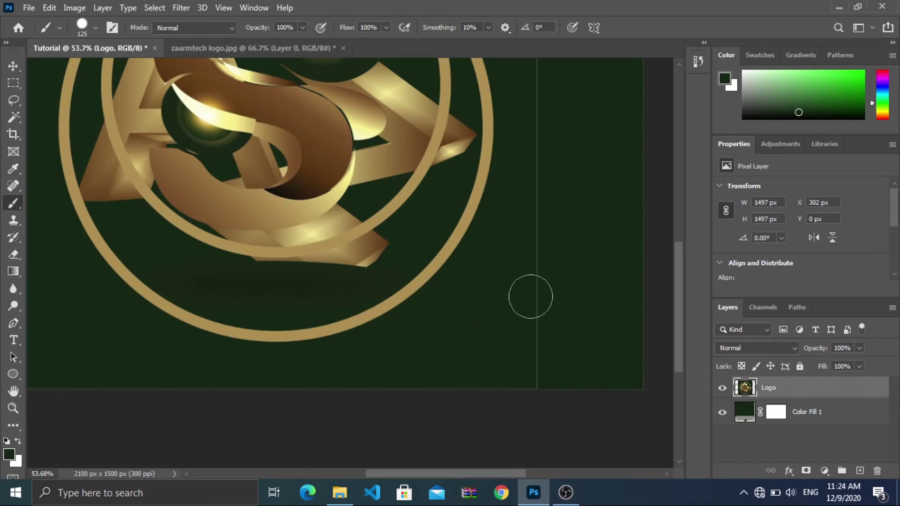
Step: Sample the gold of the logo's ring and paint a stroke over the vertical edge line right of the logo
key(alt)
alt+click(343, 227)
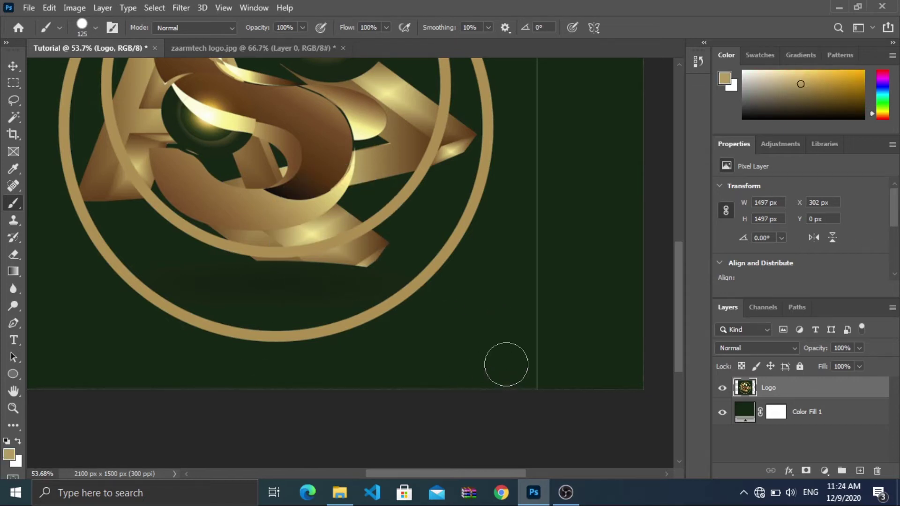
drag(533, 355, 537, 219)
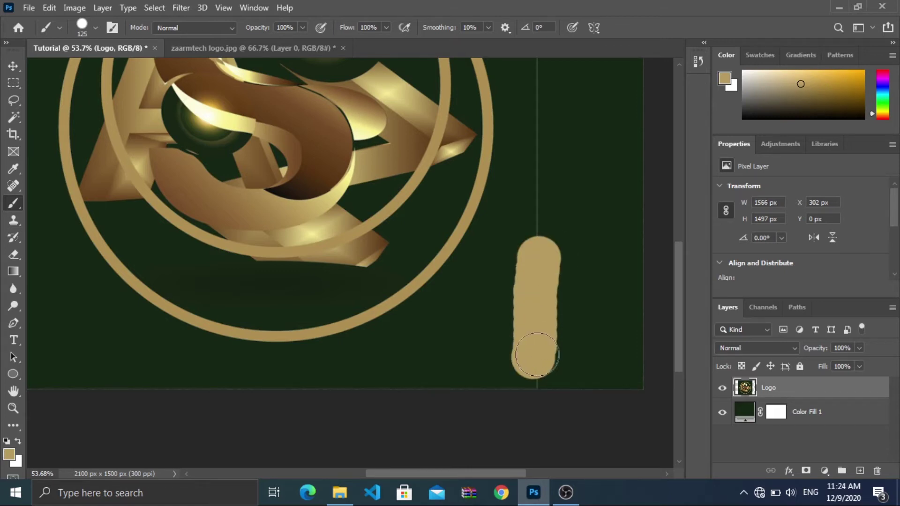
Step: Sample the dark green background and paint over the gold stroke and the whole edge line right of the logo
alt+click(465, 322)
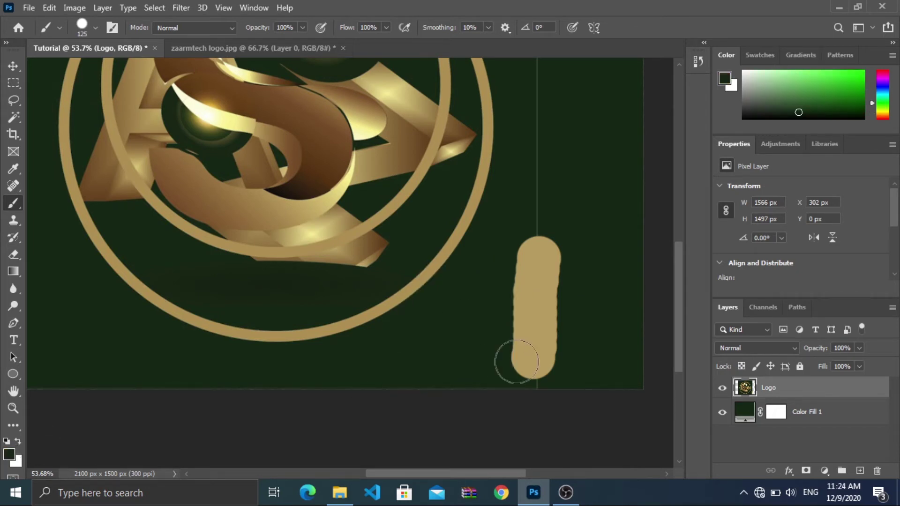
mouse_move(518, 358)
mouse_down()
mouse_move(541, 300)
mouse_move(524, 367)
mouse_move(542, 371)
mouse_move(563, 351)
mouse_move(542, 383)
mouse_move(529, 351)
mouse_move(542, 260)
mouse_move(547, 340)
mouse_move(563, 300)
mouse_move(553, 205)
mouse_move(524, 296)
mouse_move(524, 365)
mouse_move(544, 222)
mouse_up()
scroll(544, 188, up, 2)
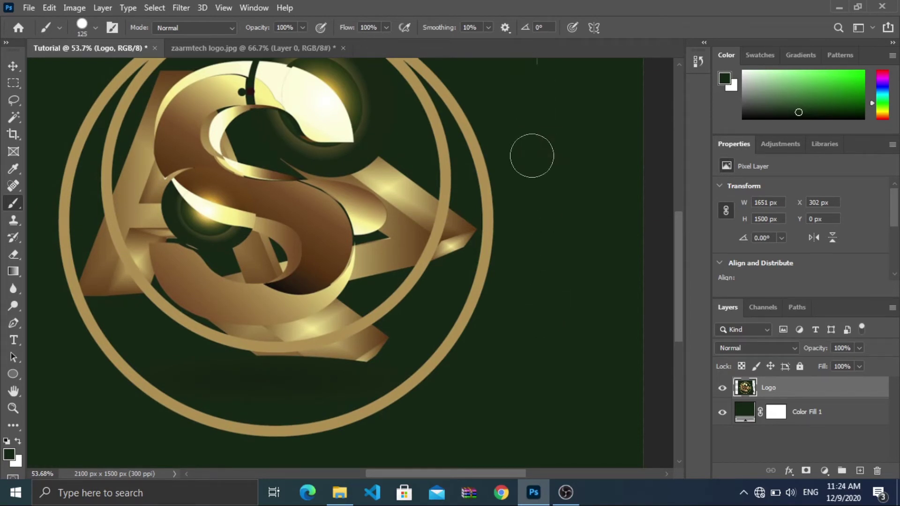
scroll(533, 156, up, 3)
mouse_move(533, 203)
mouse_down()
mouse_move(547, 118)
mouse_move(419, 110)
mouse_move(597, 110)
mouse_move(524, 117)
mouse_move(110, 109)
mouse_move(259, 130)
mouse_move(357, 130)
mouse_up()
Step: Paint dark green over the edge lines at the canvas's upper left and down along the logo's left side
scroll(356, 131, down, 4)
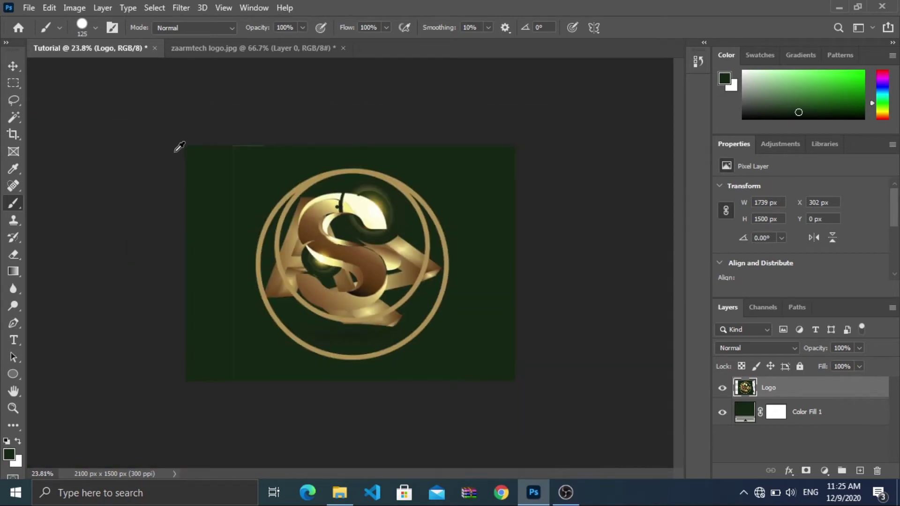
scroll(179, 145, up, 5)
scroll(141, 107, up, 2)
scroll(147, 112, up, 2)
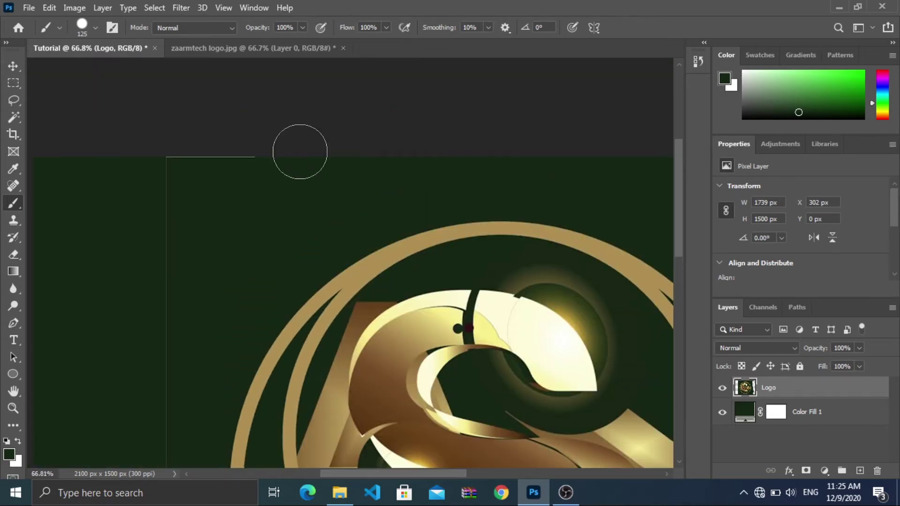
drag(153, 173, 163, 302)
scroll(161, 298, down, 2)
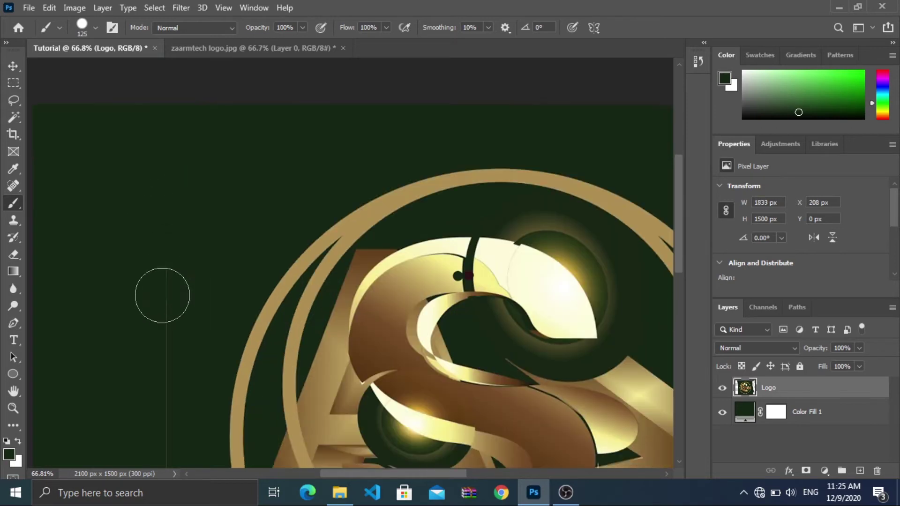
scroll(156, 318, down, 2)
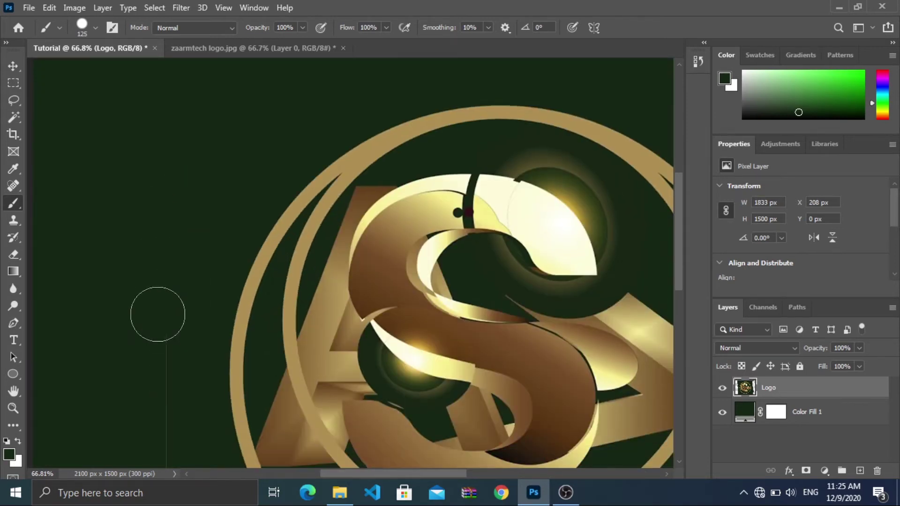
scroll(151, 320, down, 2)
scroll(151, 321, down, 1)
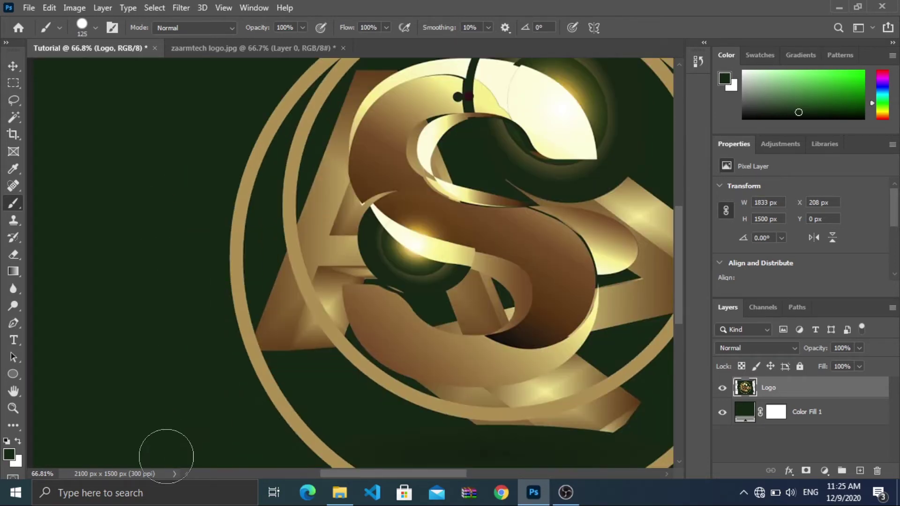
scroll(157, 346, down, 2)
scroll(157, 339, down, 1)
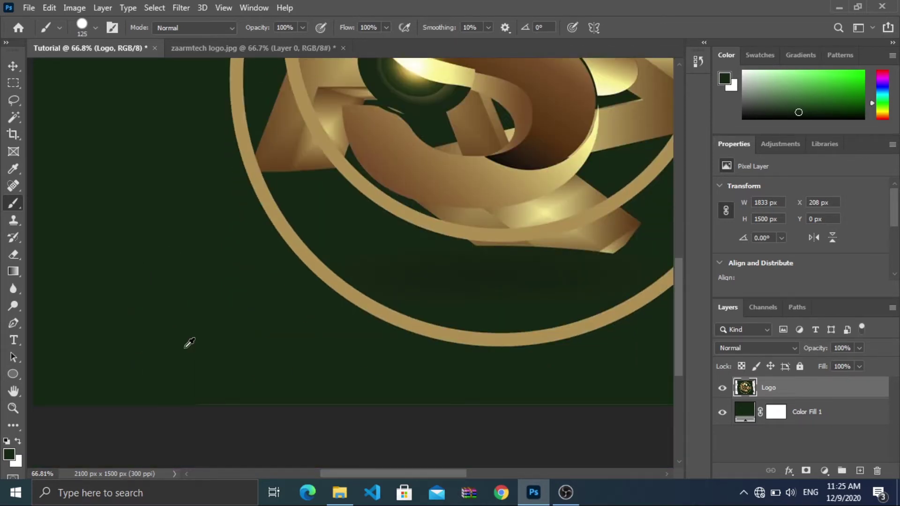
Step: Move the Logo layer horizontally into the left part of the canvas, to an X position of about -142 px
alt+scroll(195, 324, down, 4)
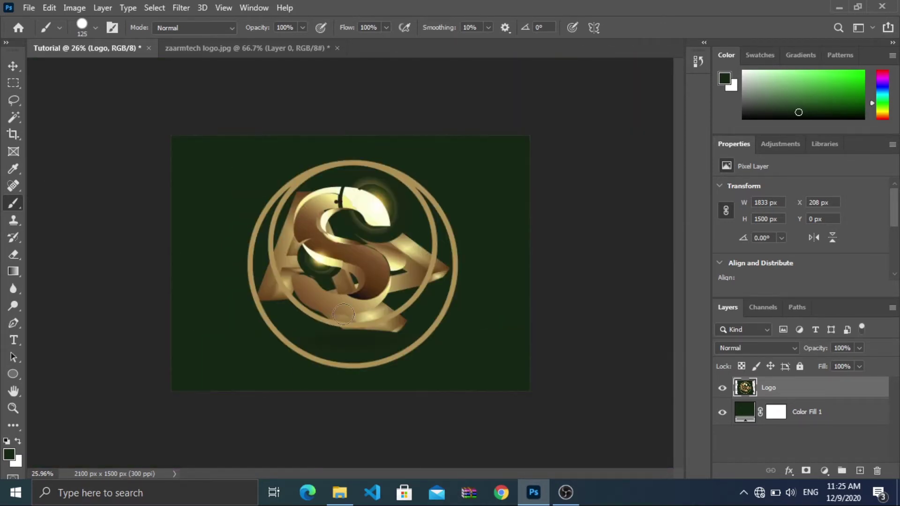
click(13, 65)
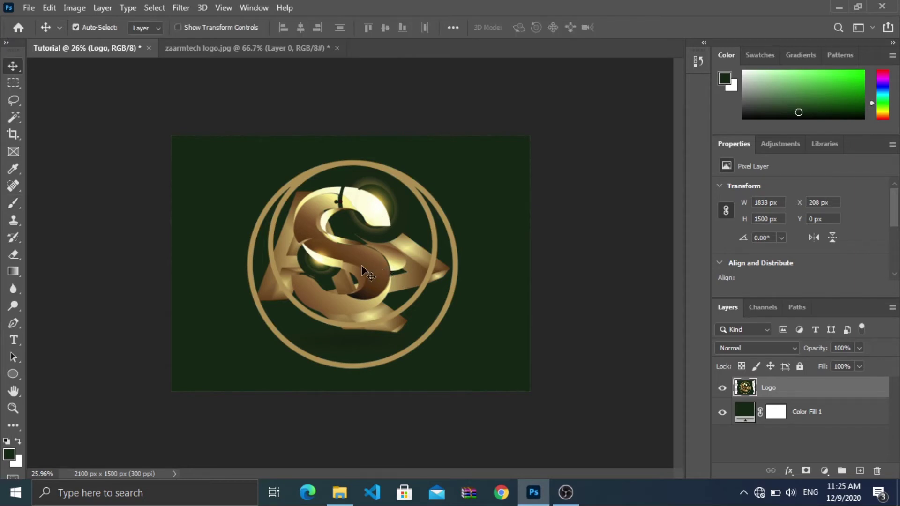
drag(362, 267, 303, 267)
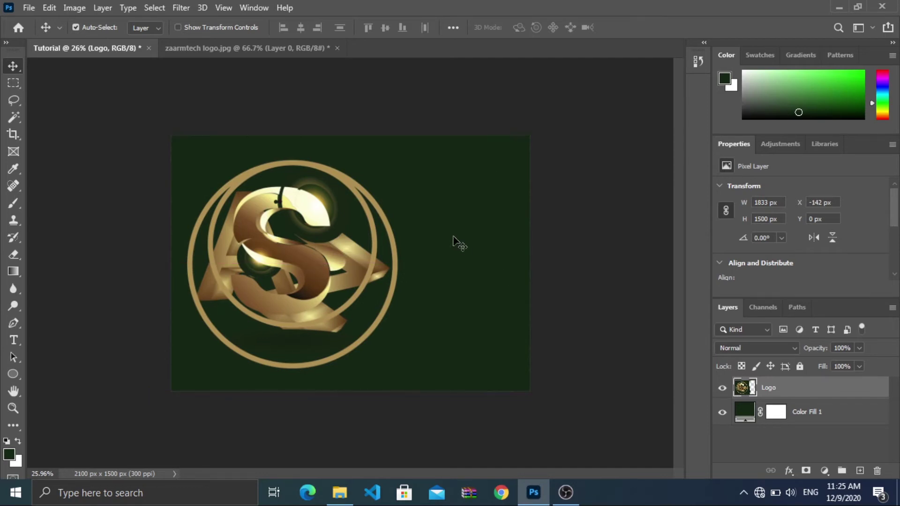
Step: Place fire.png from the Photoshop folder on drive E: into the Tutorial document
click(839, 7)
double_click(145, 162)
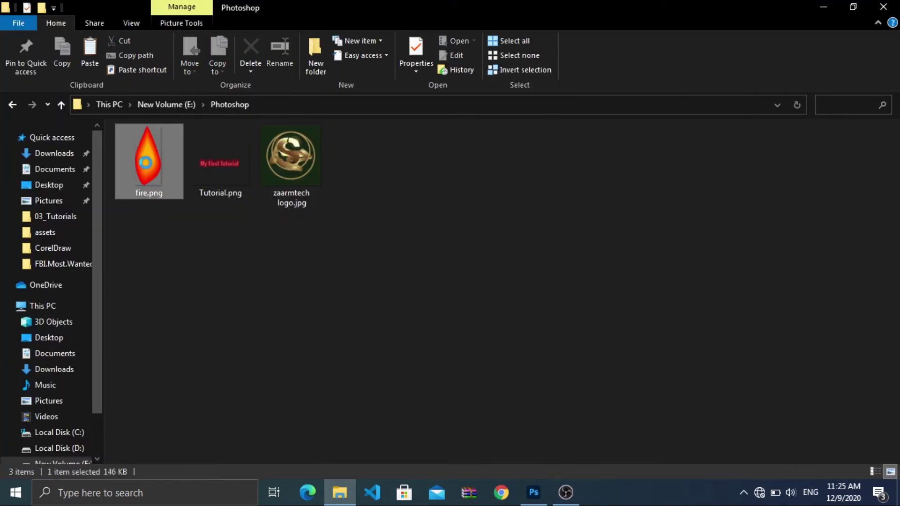
drag(142, 158, 747, 432)
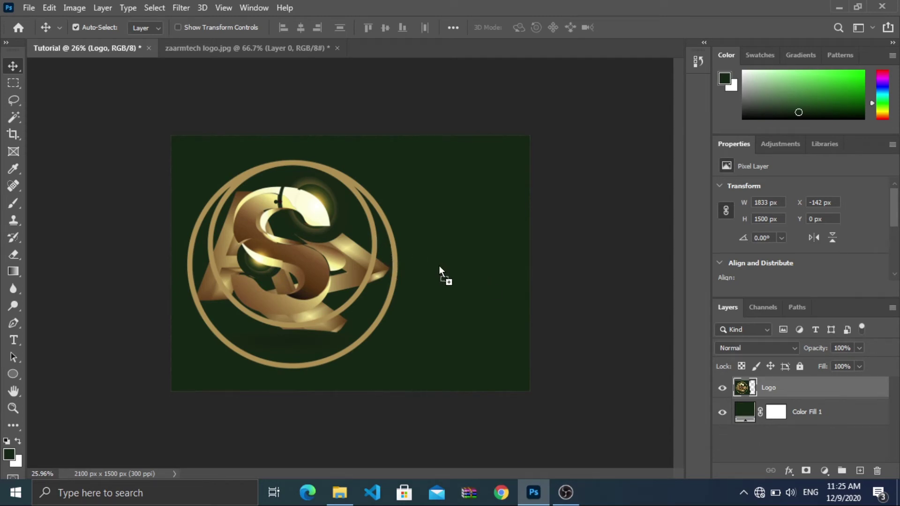
drag(440, 266, 441, 266)
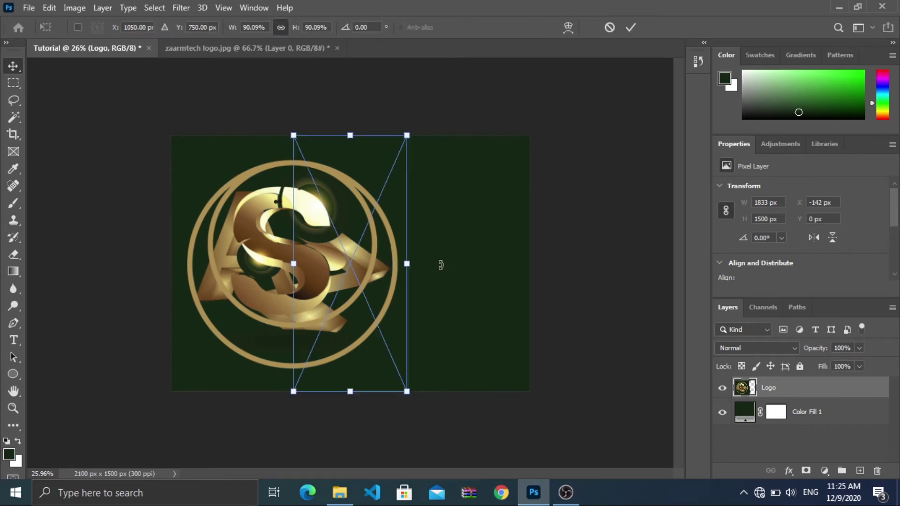
Step: Scale the placed fire image to about 67.75%, position it right of the logo, and commit the transform
drag(354, 251, 466, 251)
drag(404, 136, 434, 196)
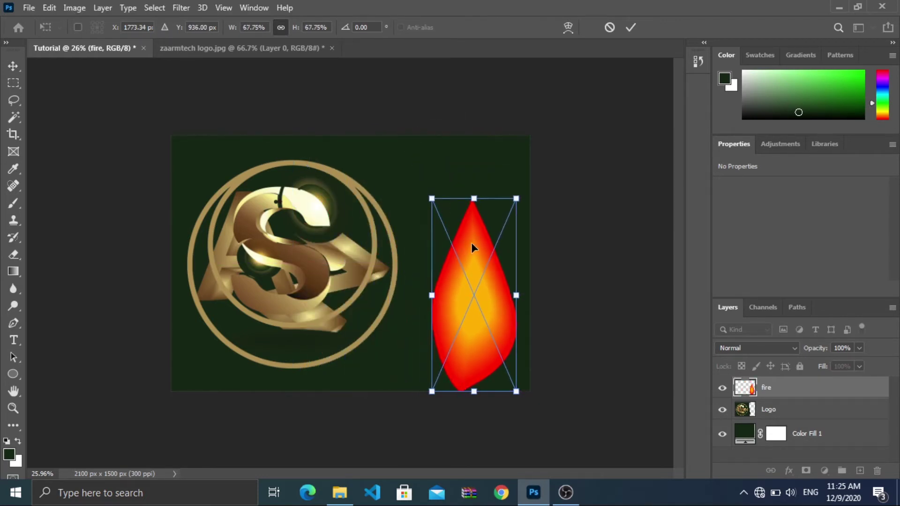
drag(471, 243, 466, 196)
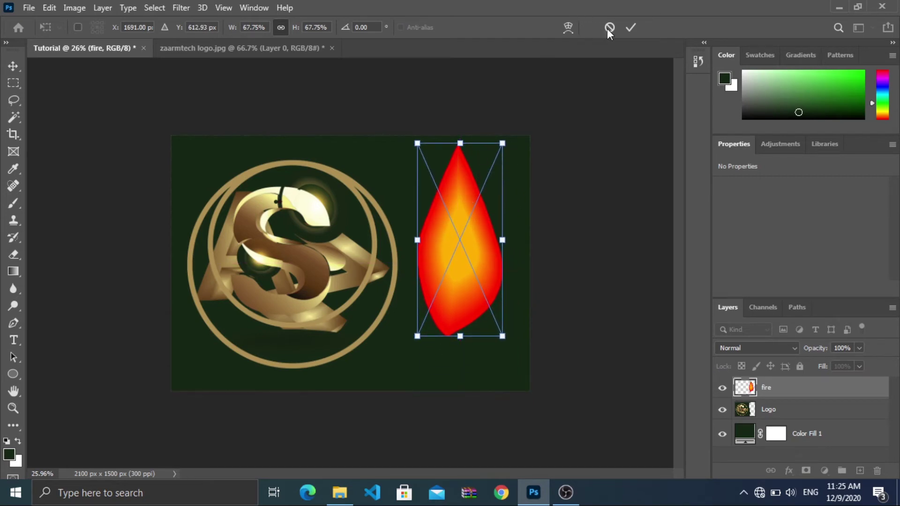
click(629, 28)
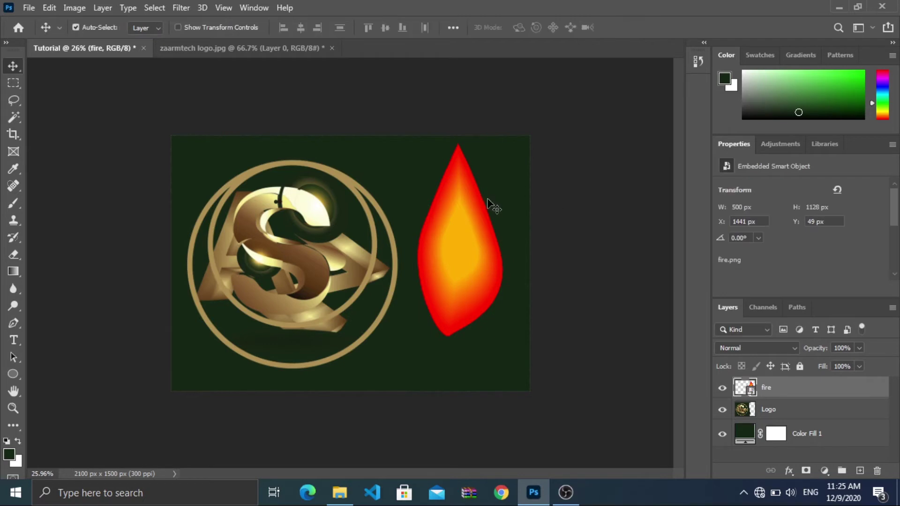
Step: Open the fire layer's name for editing and keep it, and toggle the layer's visibility off and on
scroll(468, 237, down, 3)
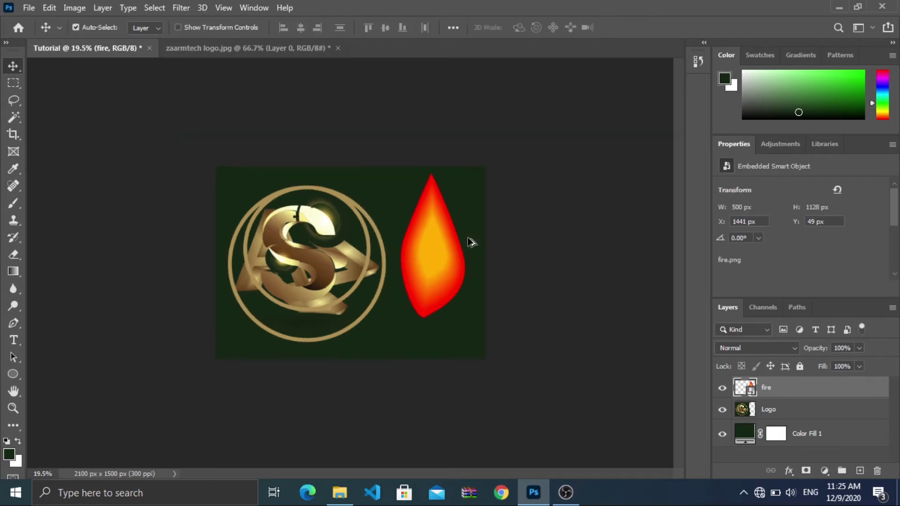
scroll(468, 237, up, 2)
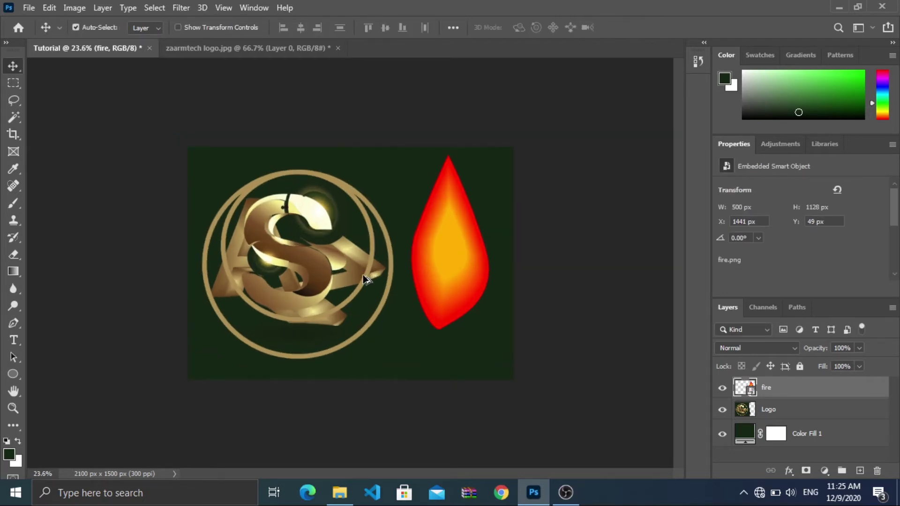
double_click(768, 389)
key(Return)
click(721, 389)
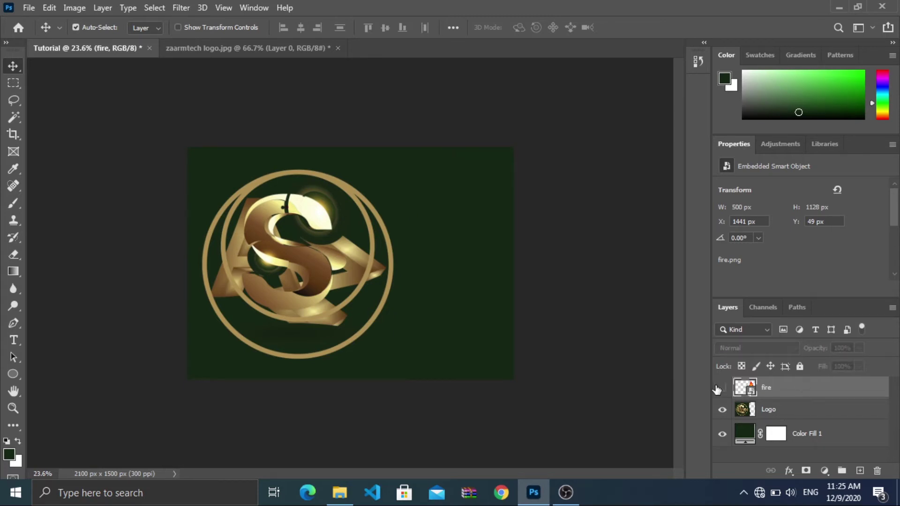
click(722, 389)
click(723, 388)
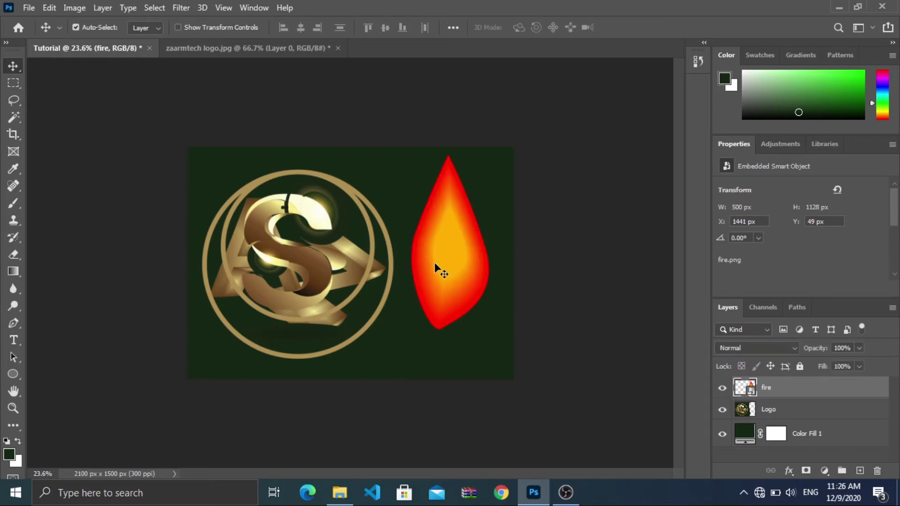
Step: Lower the fire layer's opacity to about 49% and bring it back to 100%
scroll(352, 262, up, 2)
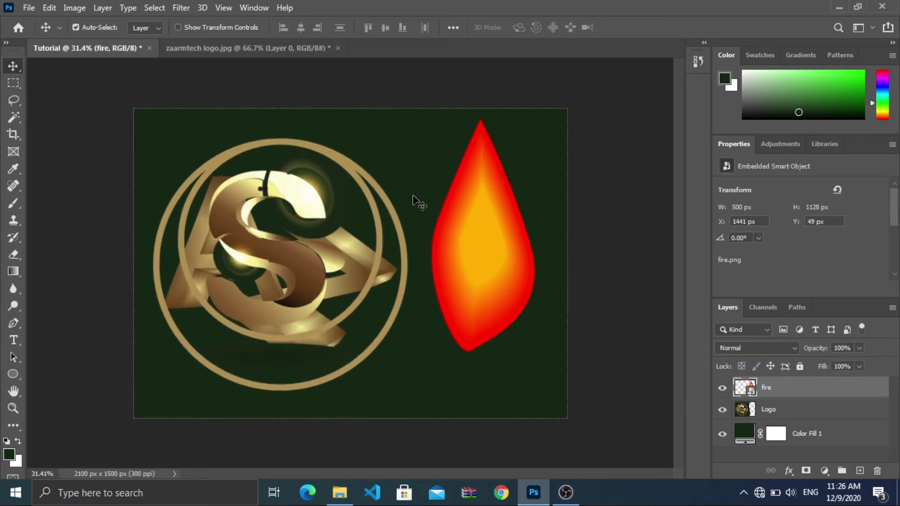
scroll(423, 249, down, 1)
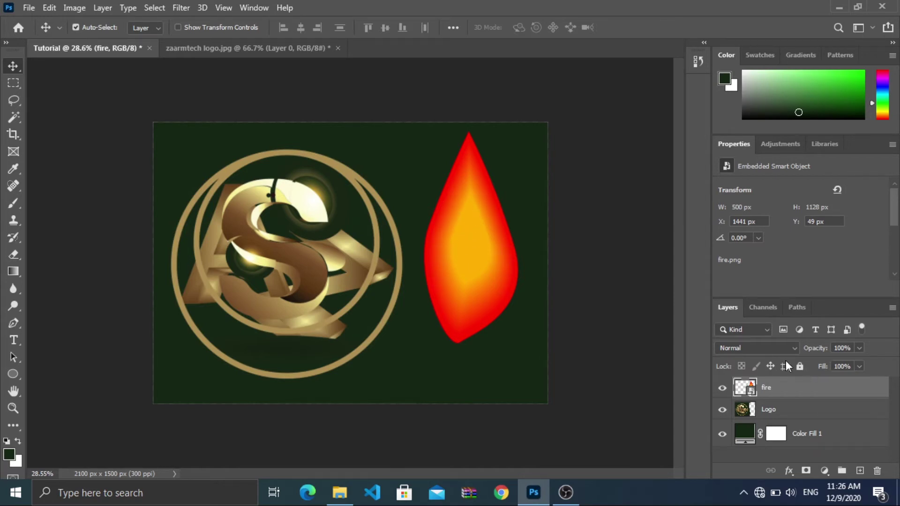
click(860, 349)
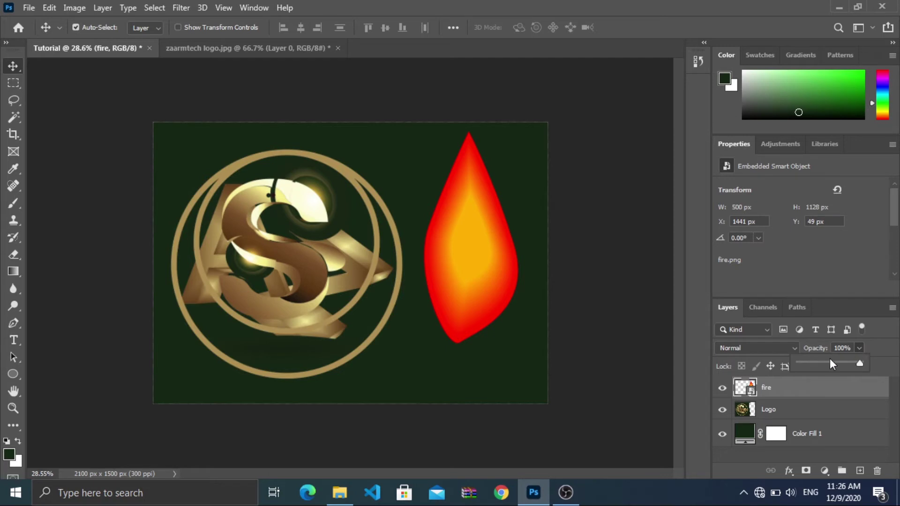
click(818, 363)
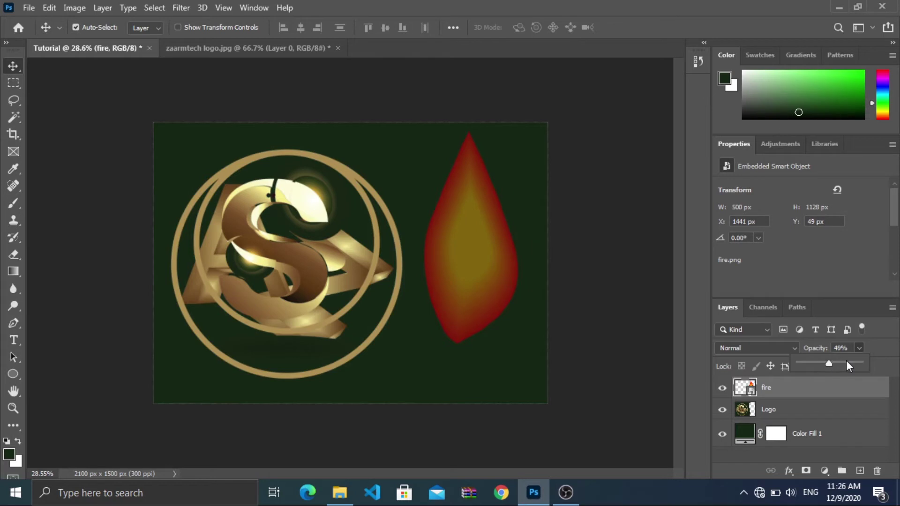
drag(849, 366, 881, 360)
click(885, 350)
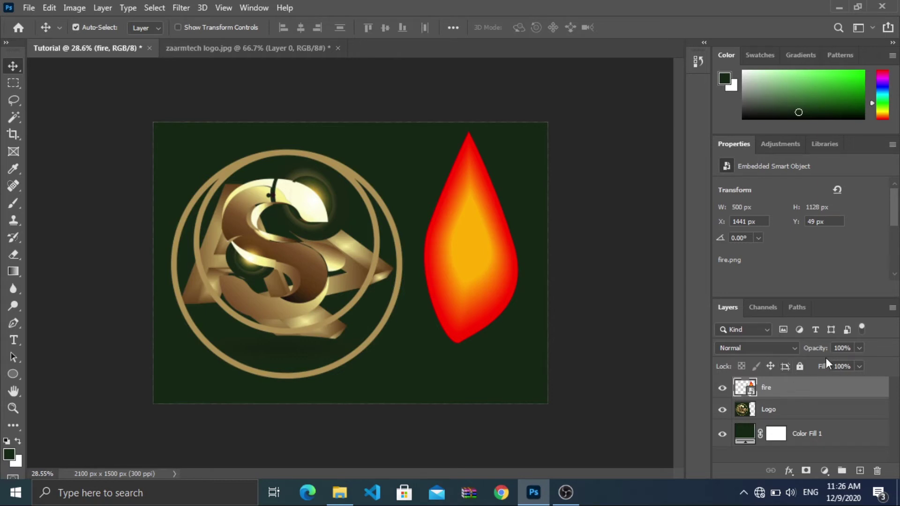
Step: Set the fire layer's blend mode to Exclusion, move the flame slightly right to X 1476 px, and deselect the layer
click(797, 348)
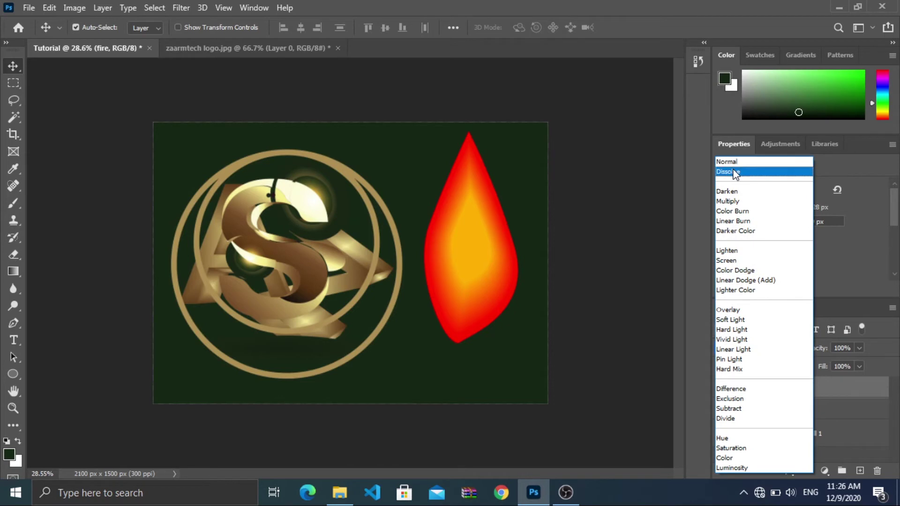
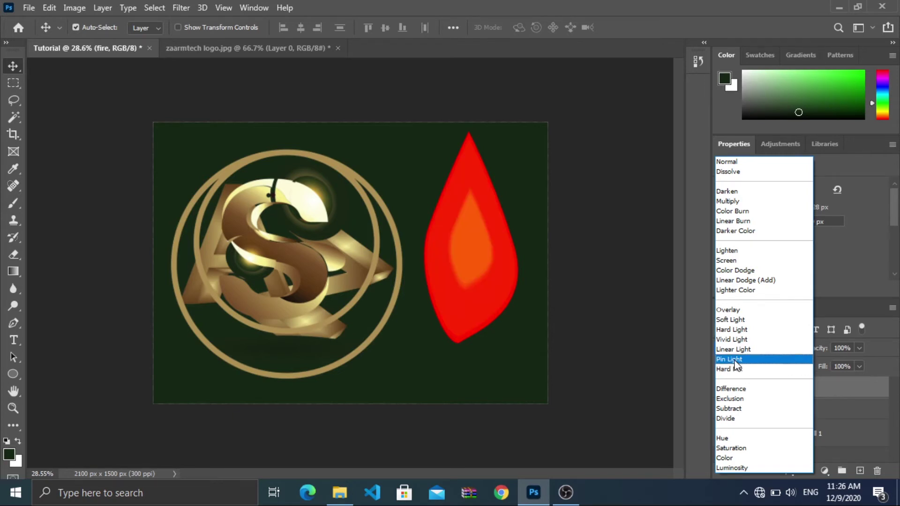
click(732, 400)
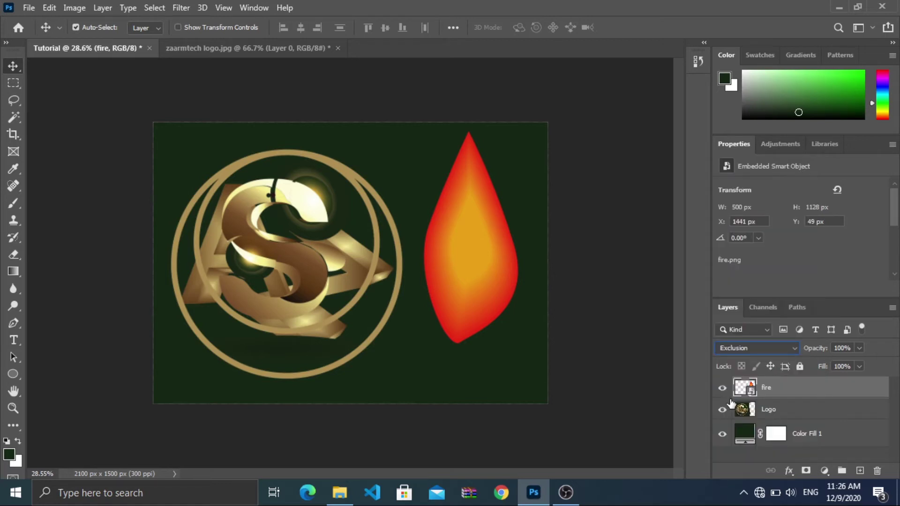
click(626, 240)
click(463, 231)
drag(464, 229, 471, 231)
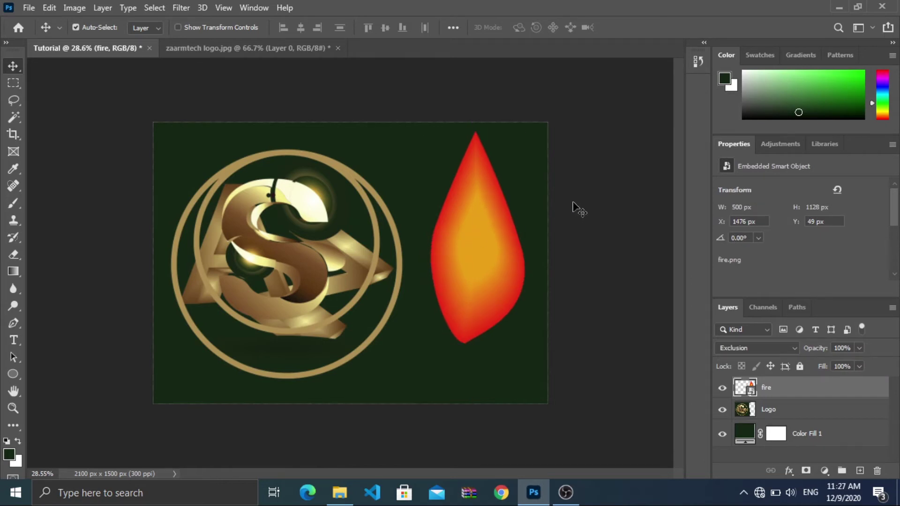
click(583, 205)
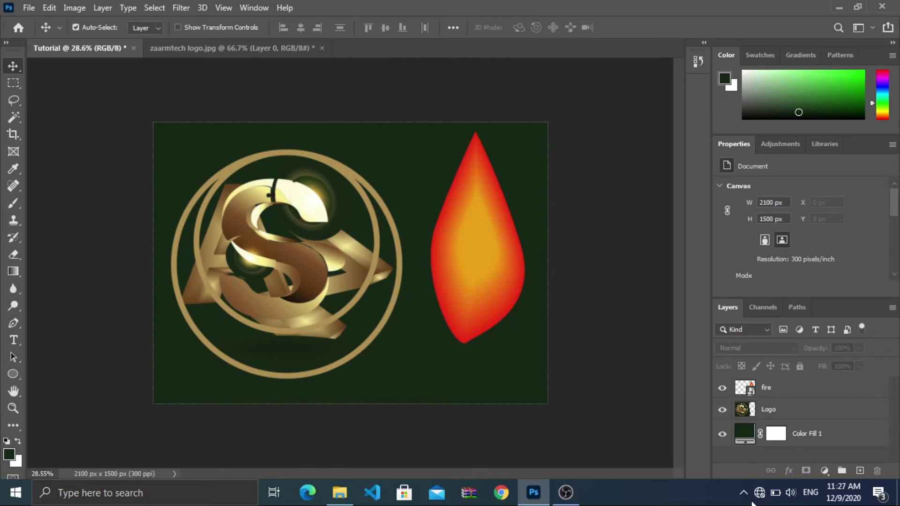
Step: Add a new empty layer above the fire layer and open the Gradient Editor for the Gradient tool, moved clear of the artwork
click(794, 387)
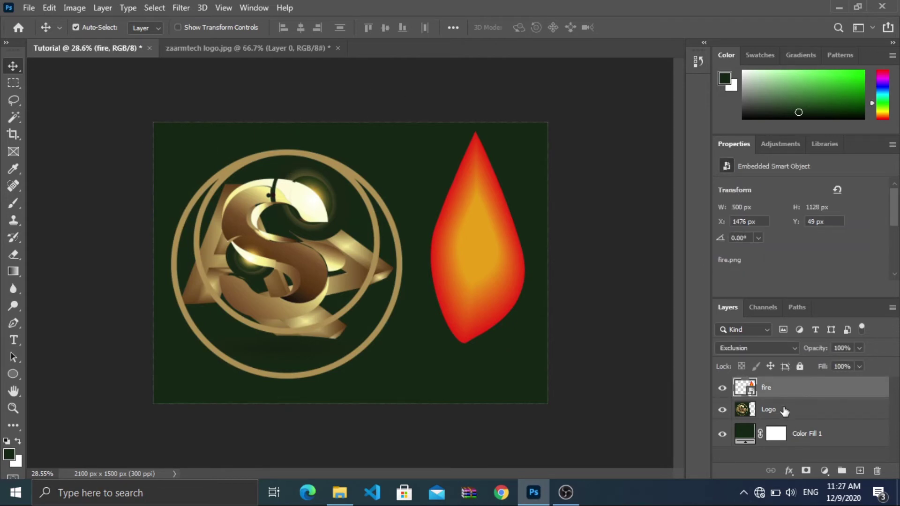
click(860, 471)
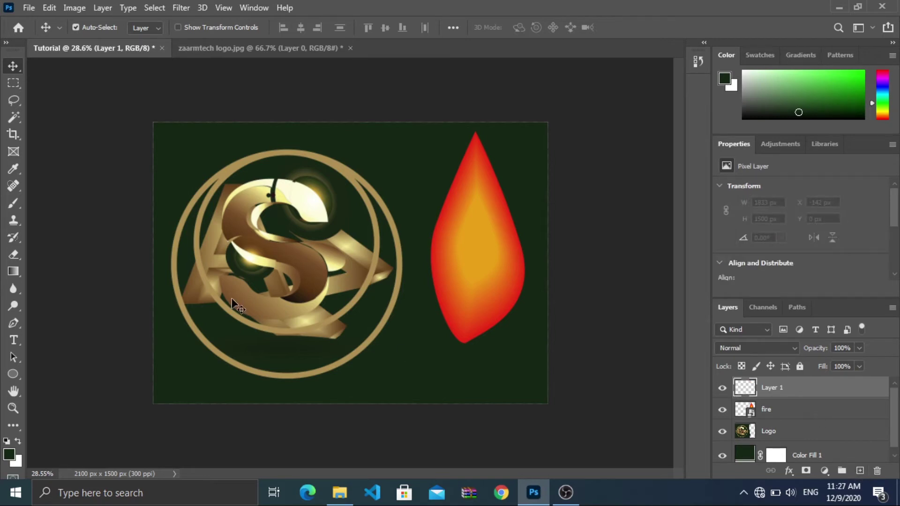
click(14, 276)
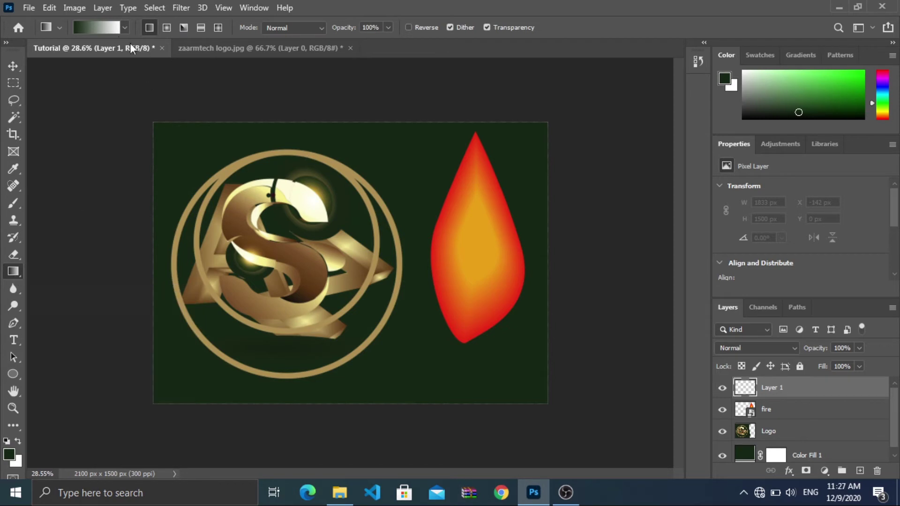
click(110, 29)
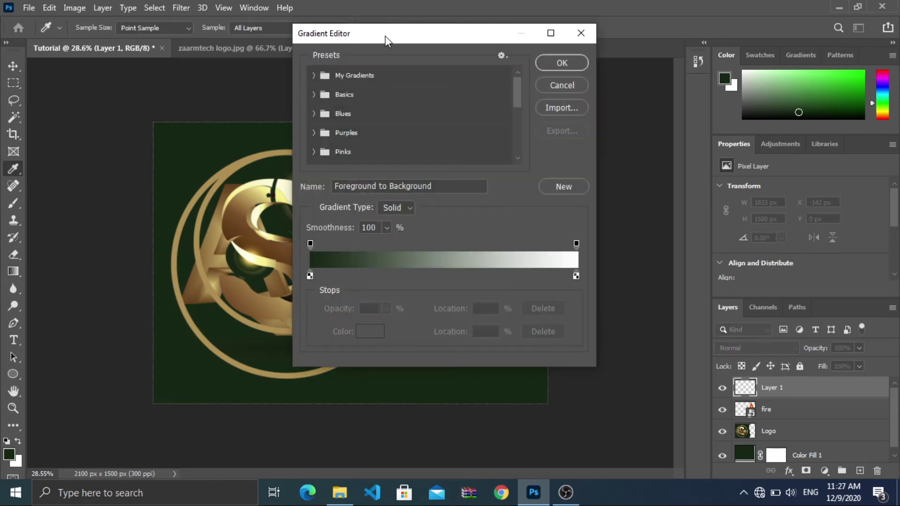
drag(412, 36, 672, 146)
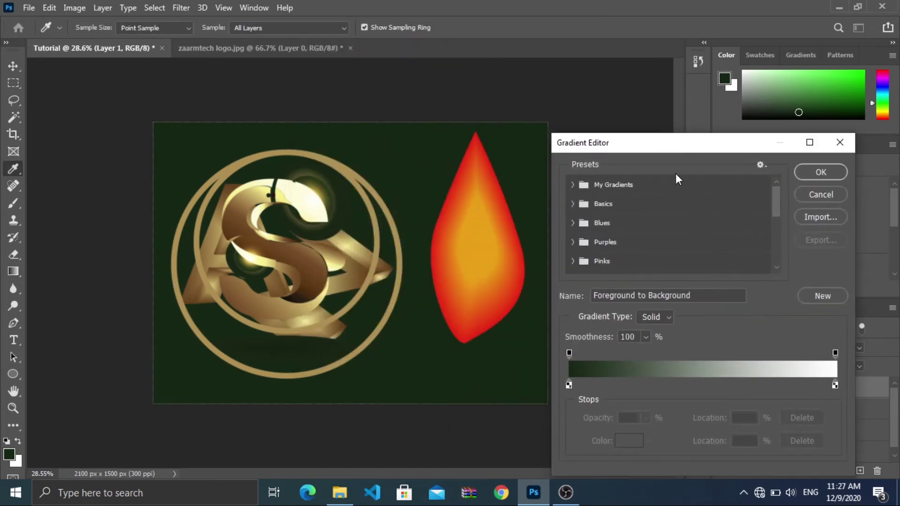
Step: Set the gradient's starting color stop to the orange-red e94916 sampled from the flame's lower tip
click(569, 386)
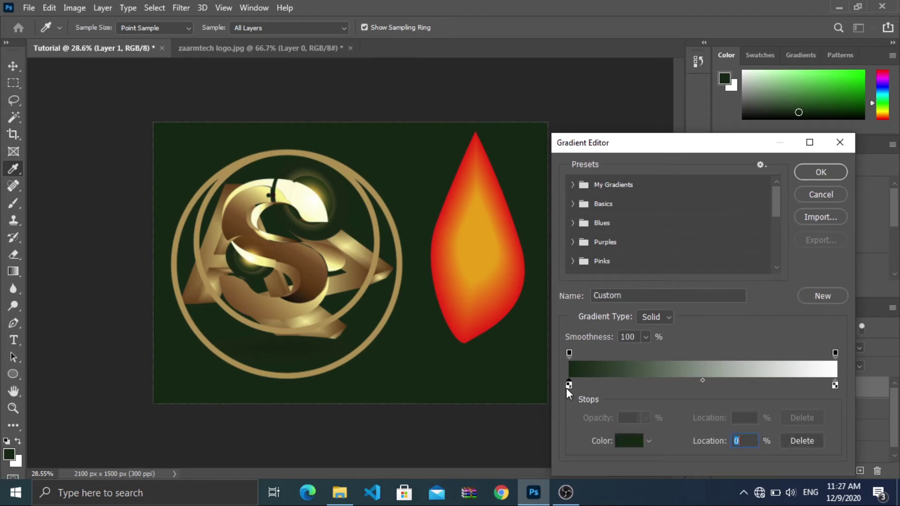
click(624, 443)
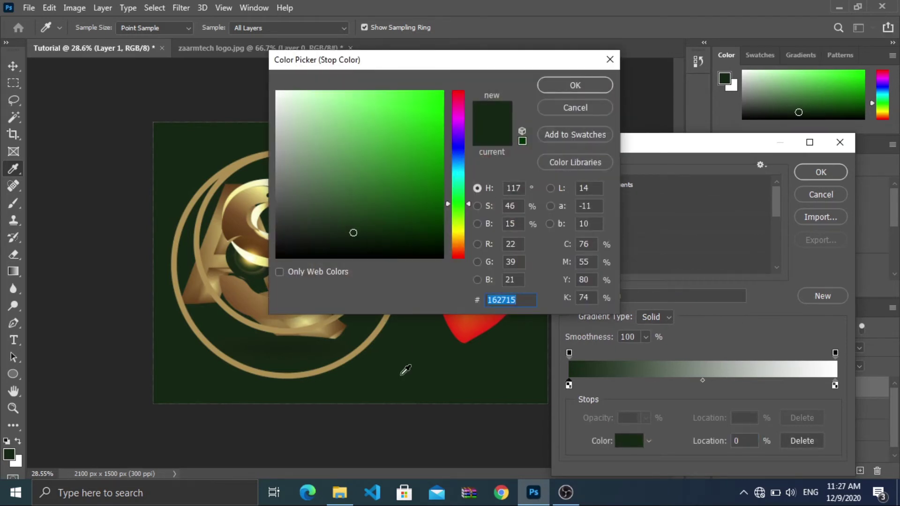
click(467, 324)
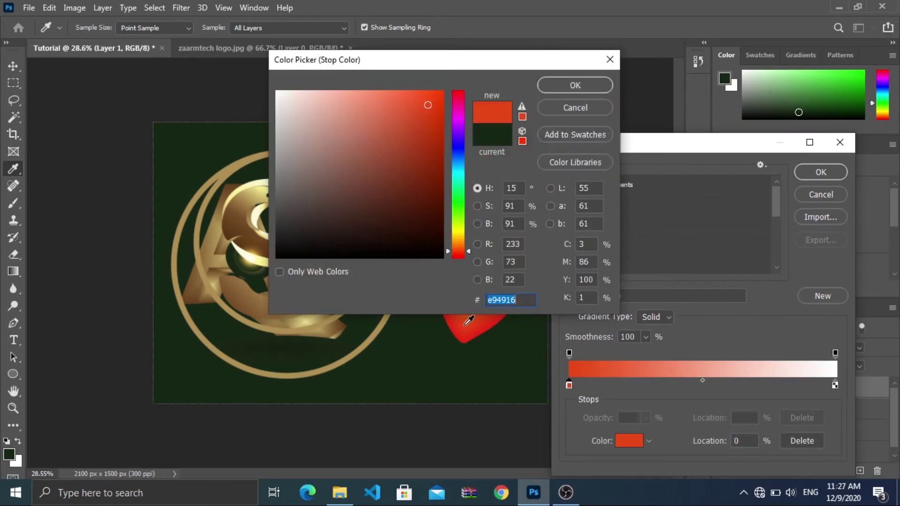
click(580, 86)
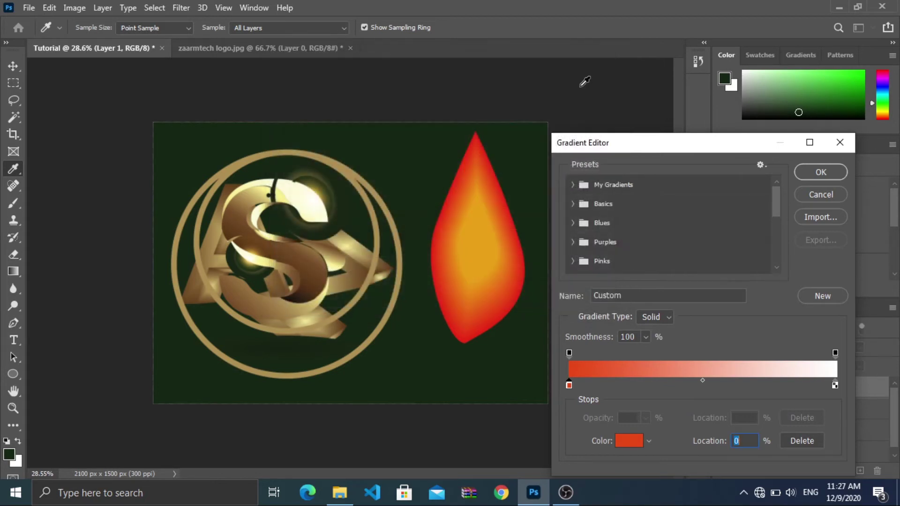
Step: Set the gradient's end color stop to white
click(835, 386)
click(629, 441)
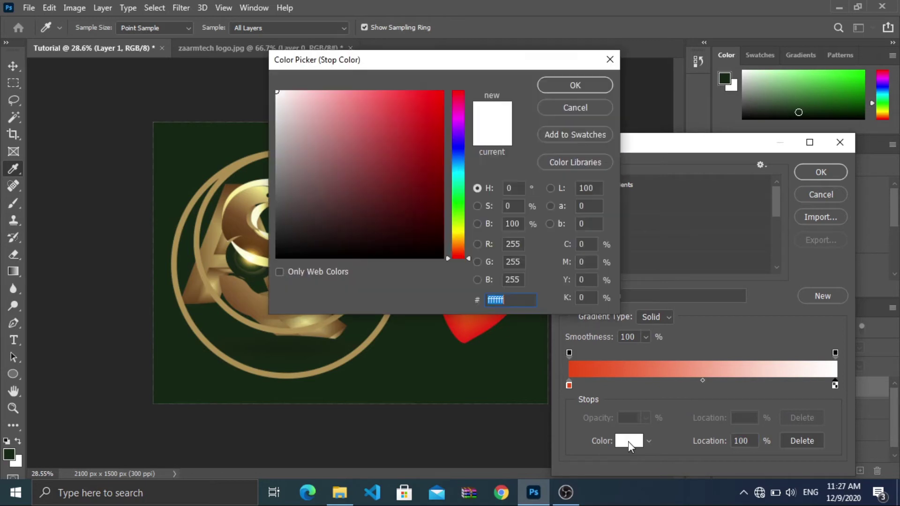
drag(404, 167, 267, 76)
click(575, 85)
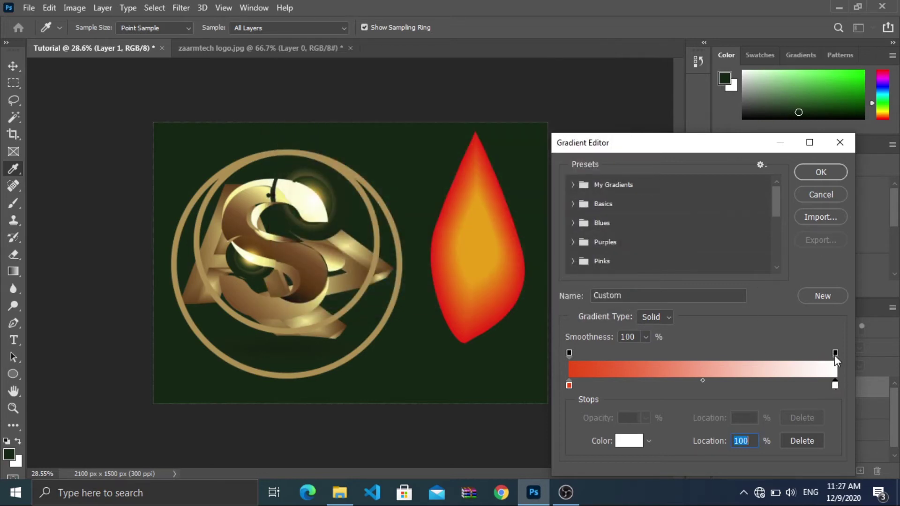
Step: Try adding a white color stop at location 58% along the gradient
double_click(724, 386)
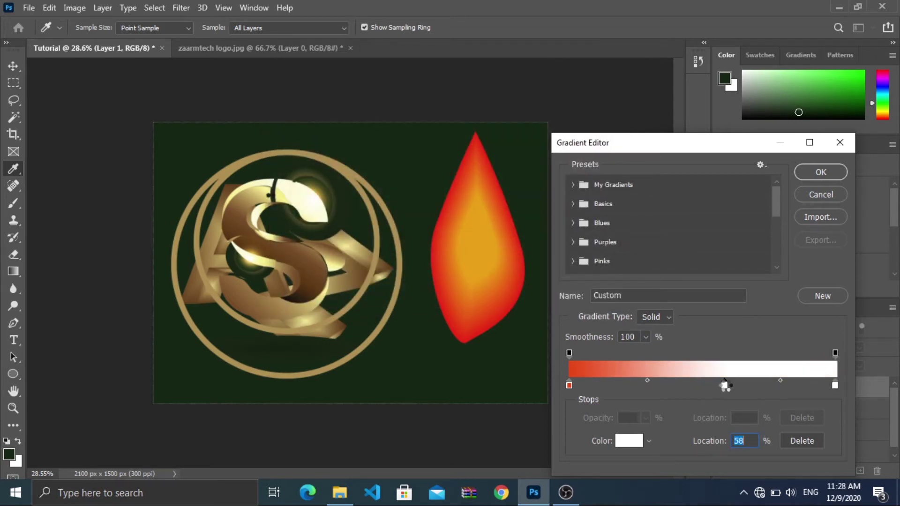
click(575, 108)
key(BackSpace)
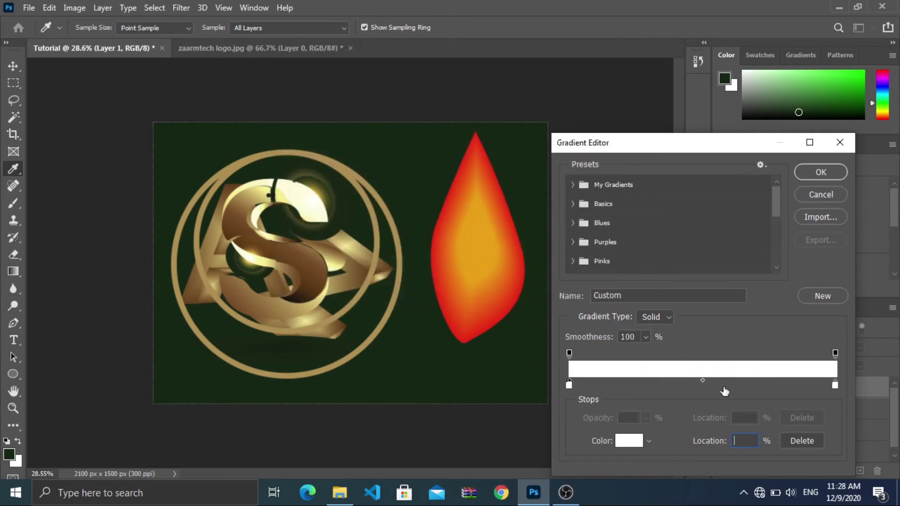
Step: Load the Foreground to Transparent preset from the Gold folder in My Gradients
click(573, 185)
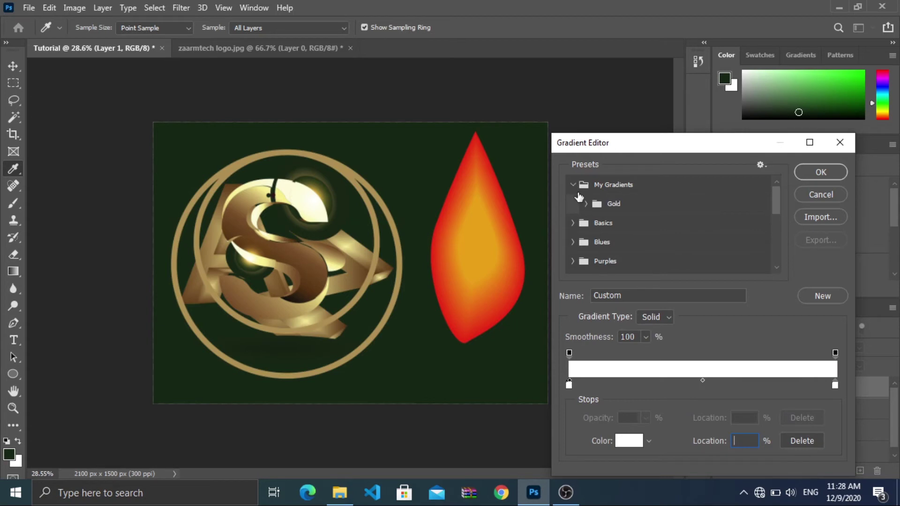
click(586, 203)
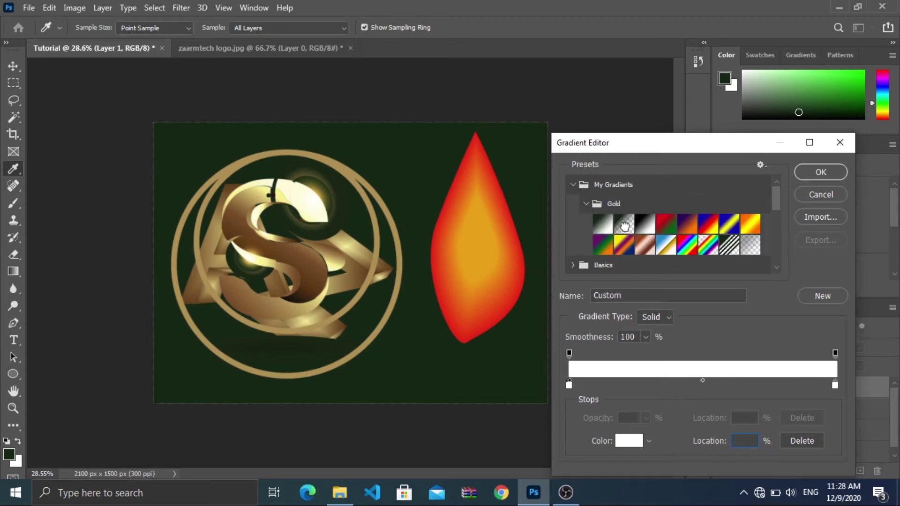
click(625, 225)
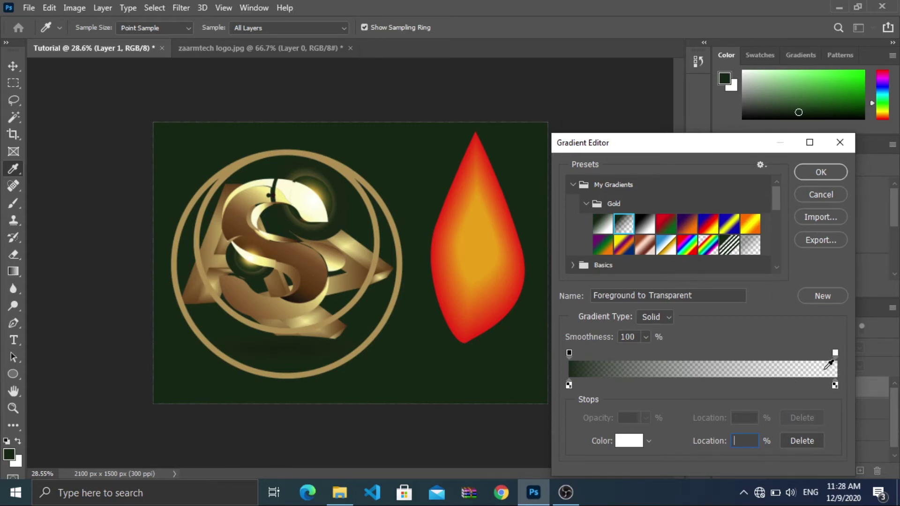
Step: Recolor the gradient's starting stop to a darkened red based on a sample from the flame's lower tip
click(569, 385)
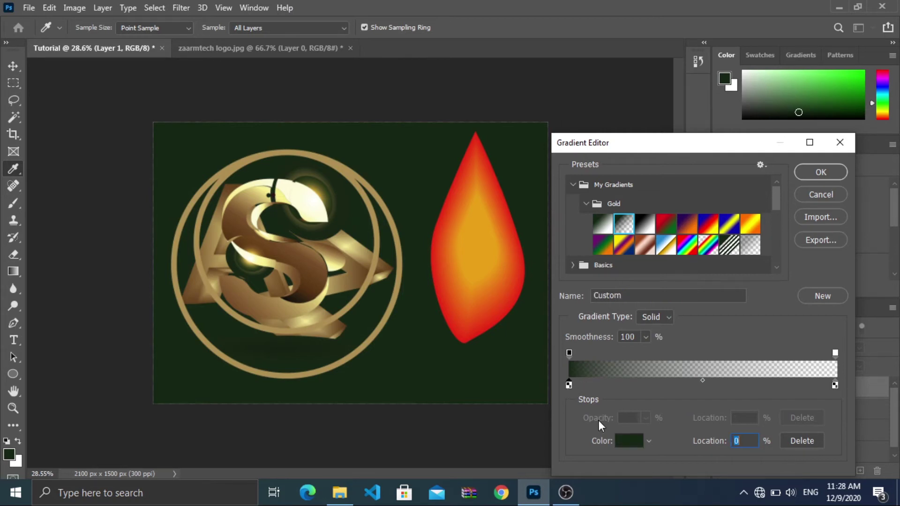
click(622, 436)
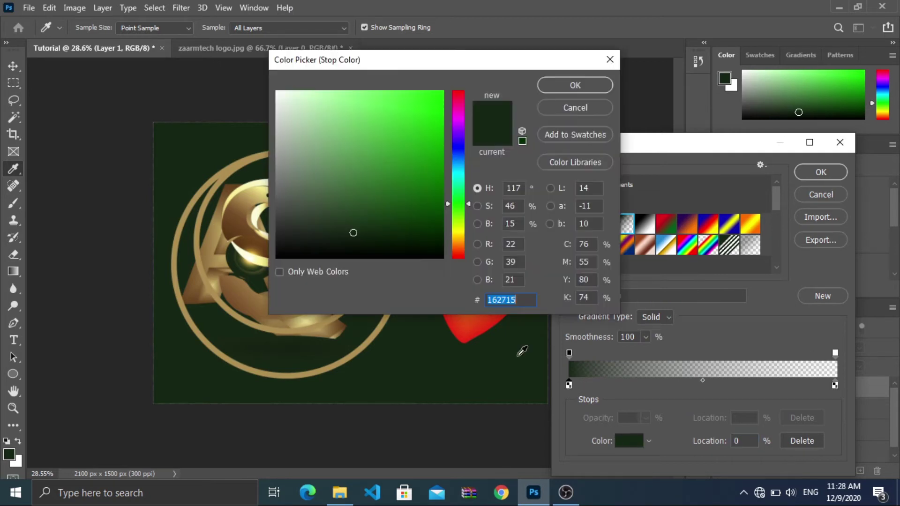
click(471, 335)
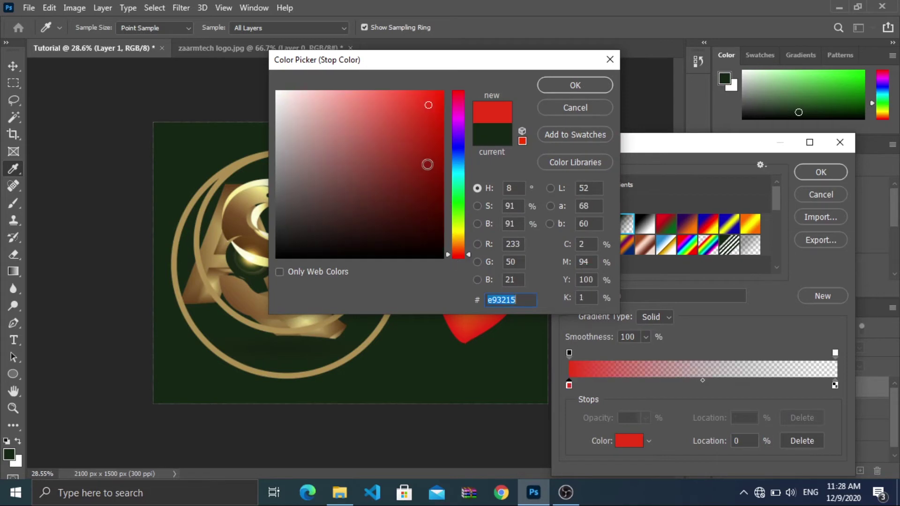
click(576, 86)
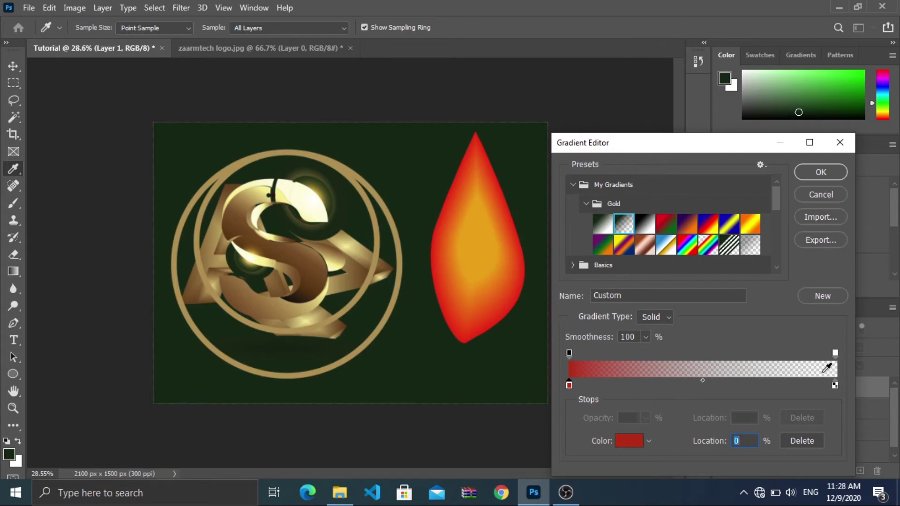
Step: Apply the red-to-transparent gradient and draw it on Layer 1 from the canvas's lower edge up past its upper edge
click(820, 172)
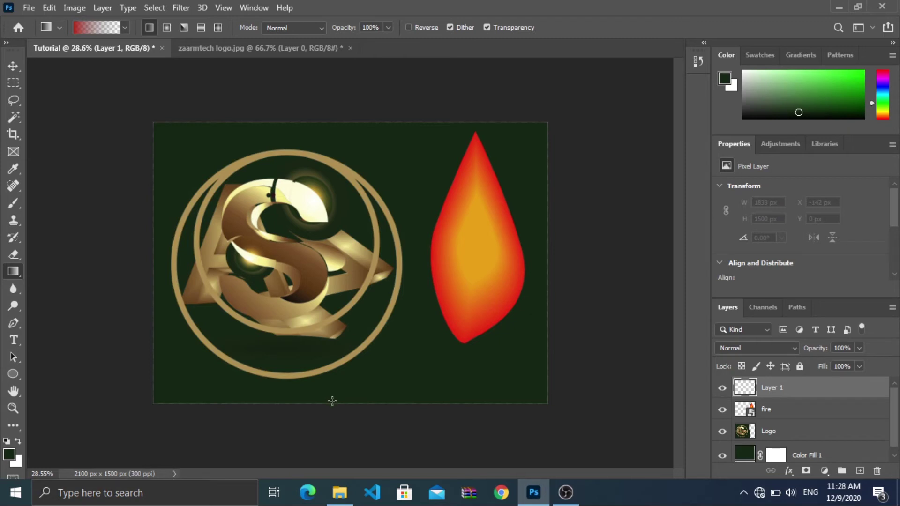
drag(333, 400, 387, 106)
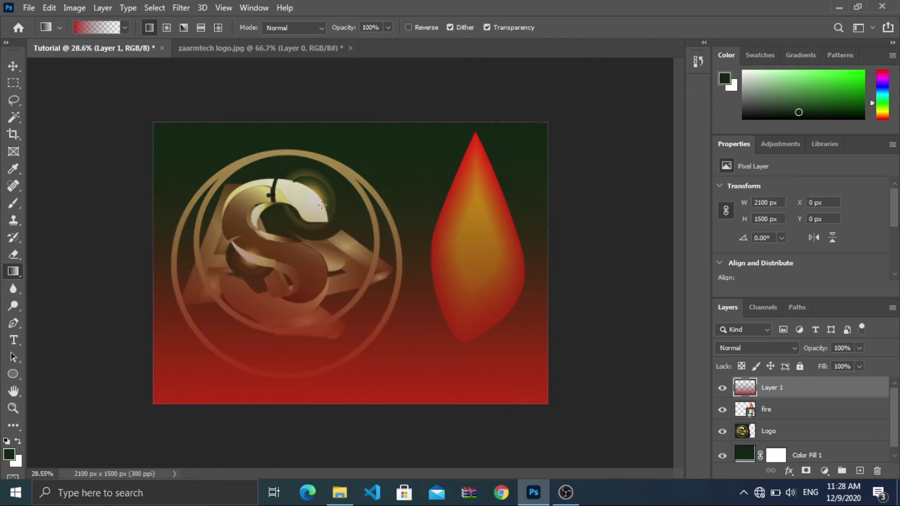
Step: Try layering additional diagonal red gradients over Layer 1, and undo them
drag(370, 388, 427, 217)
drag(518, 373, 420, 191)
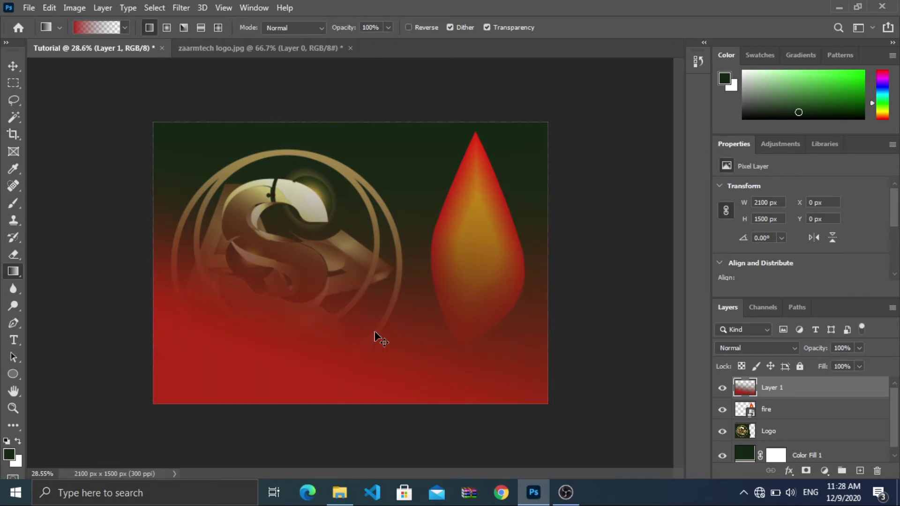
key(ctrl+z)
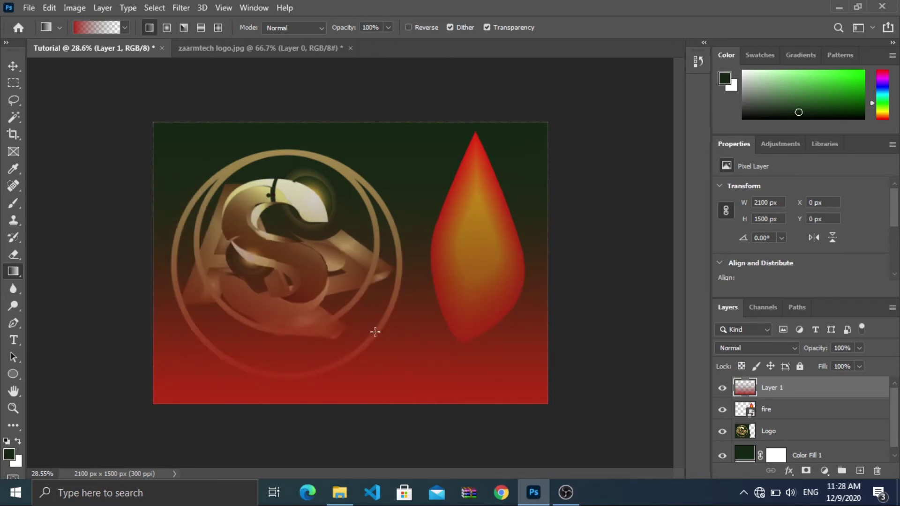
Step: Rename Layer 1 to Gradient and hide it
click(9, 67)
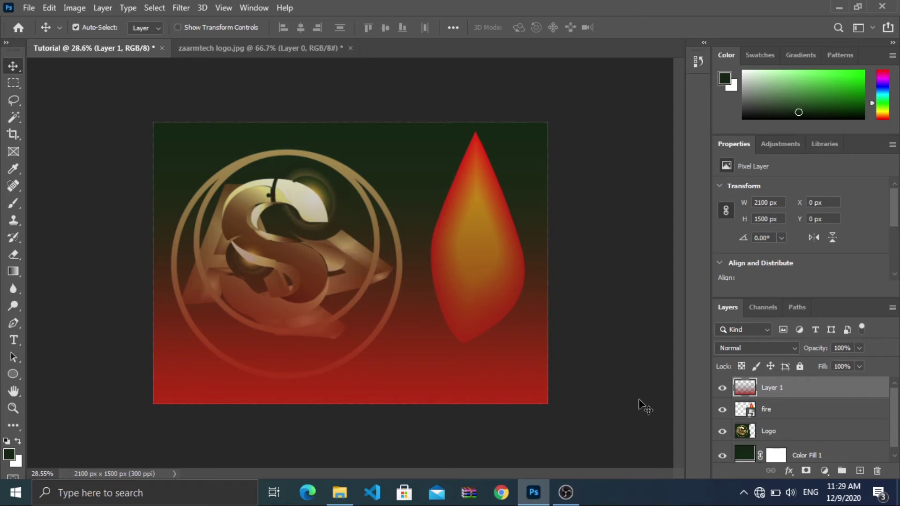
double_click(778, 388)
text(Gradient)
key(Return)
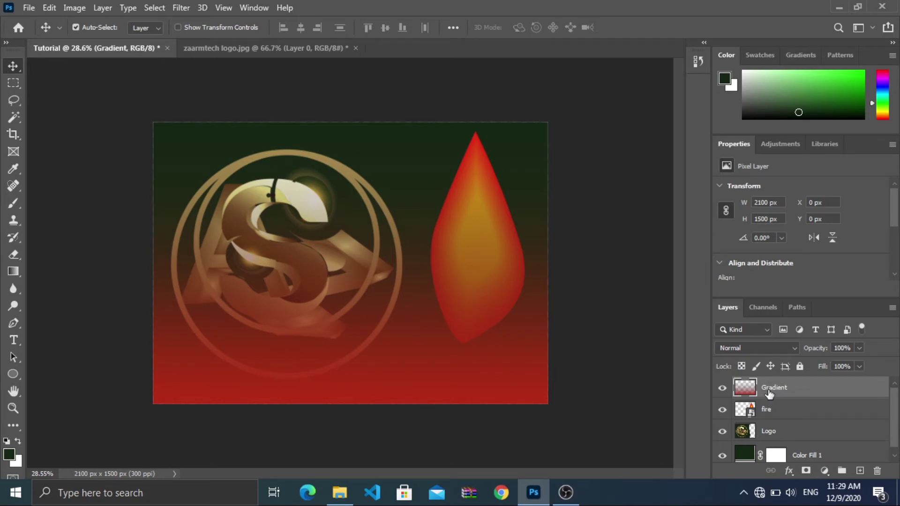
click(723, 388)
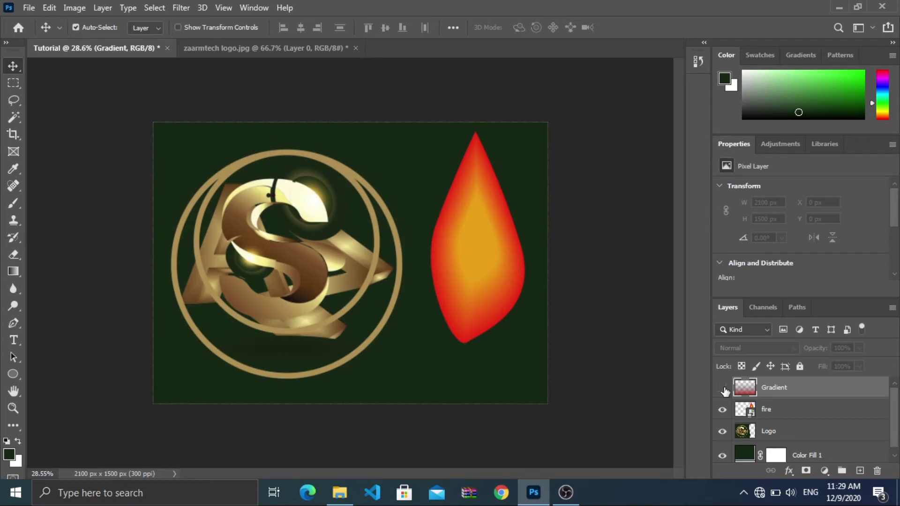
Step: Try shifting the Logo layer's hue with Hue/Saturation to +40, +20 and -142
click(782, 435)
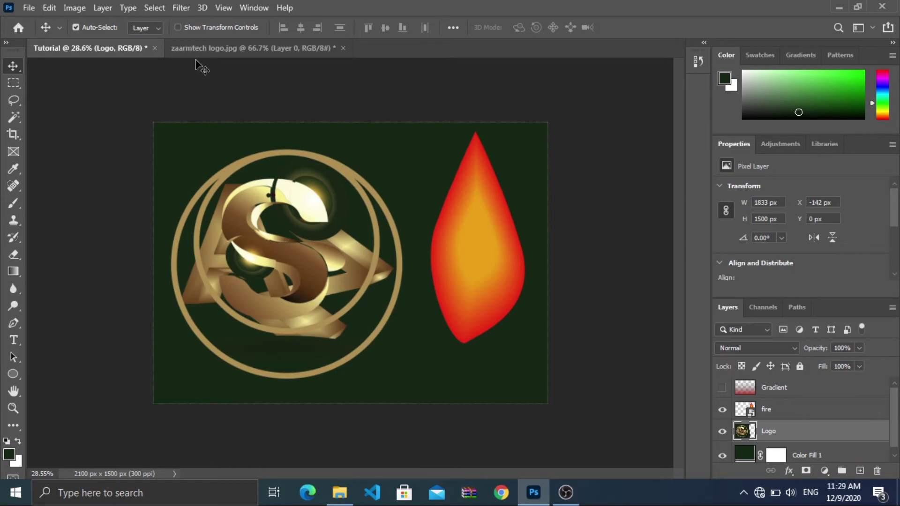
click(75, 8)
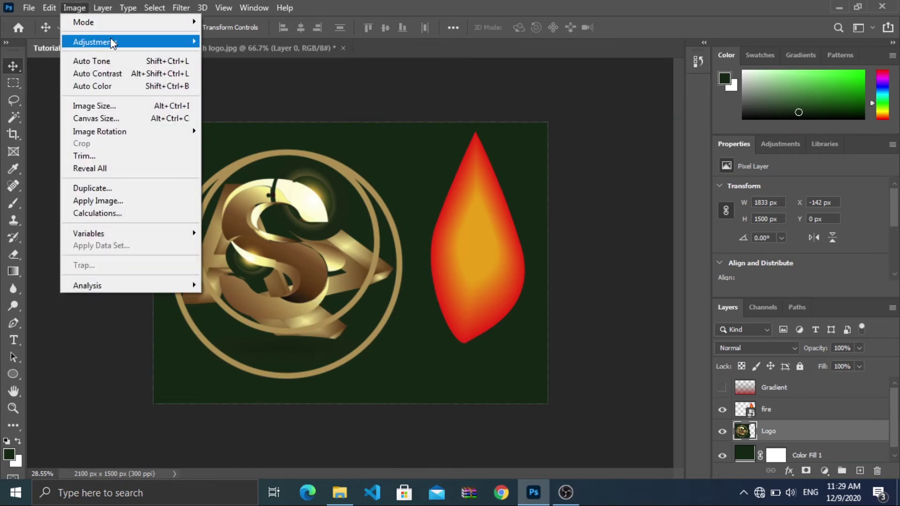
mouse_move(110, 41)
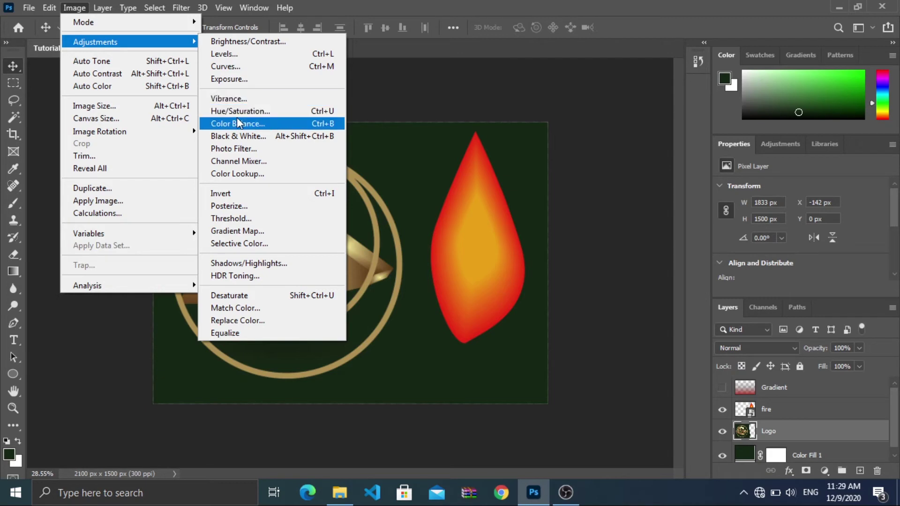
click(222, 114)
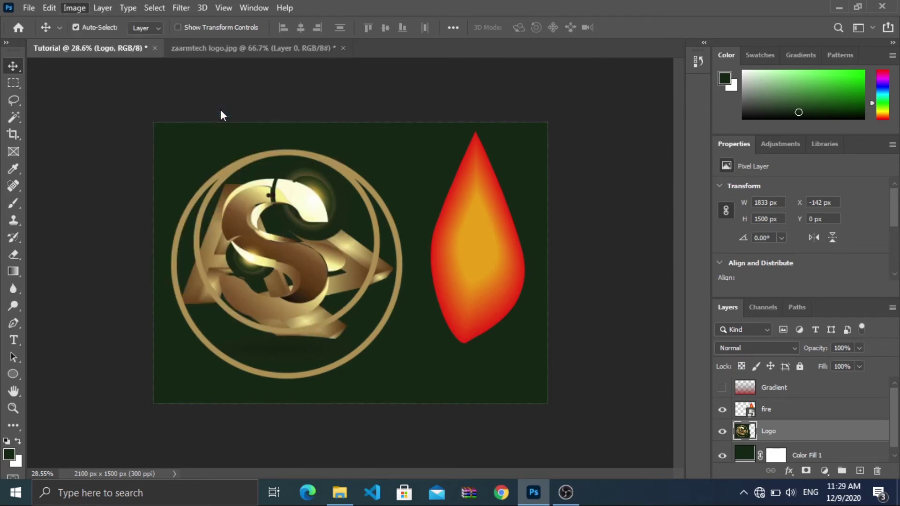
drag(395, 77, 527, 109)
mouse_move(575, 189)
mouse_down()
mouse_move(588, 193)
mouse_move(564, 184)
mouse_up()
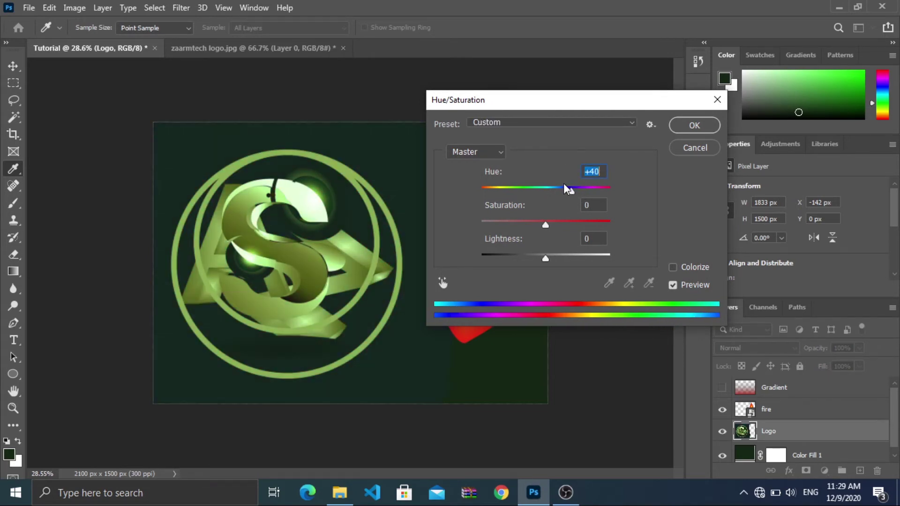
click(556, 188)
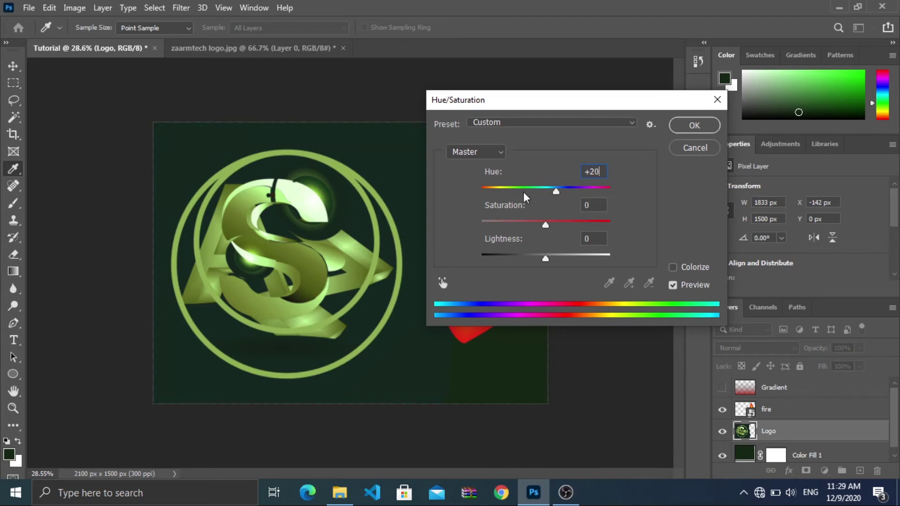
click(492, 190)
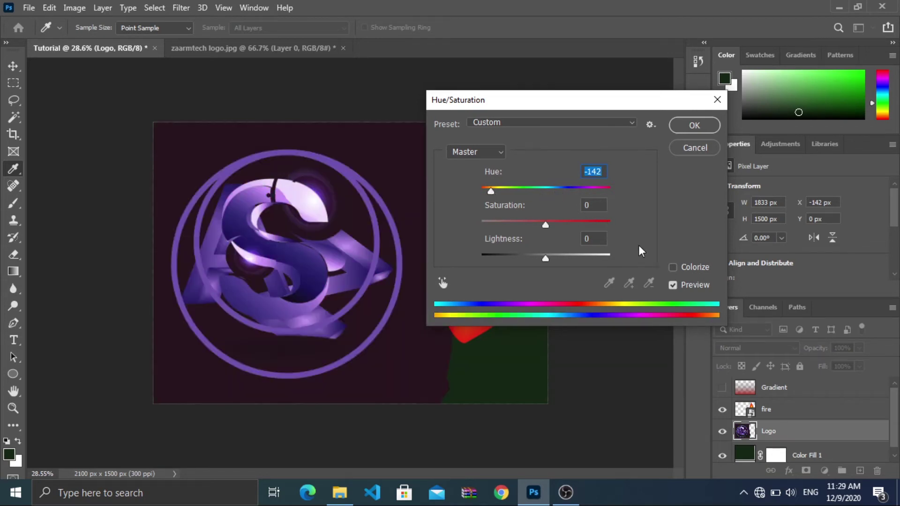
Step: Try colorizing the logo with saturation 62 at hues 264 and 70, and discard the Hue/Saturation adjustment
click(677, 269)
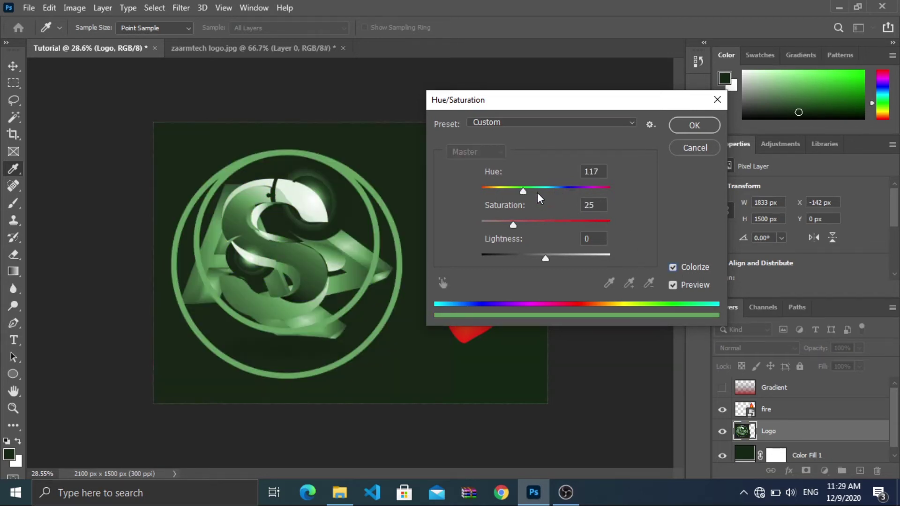
drag(536, 191, 588, 191)
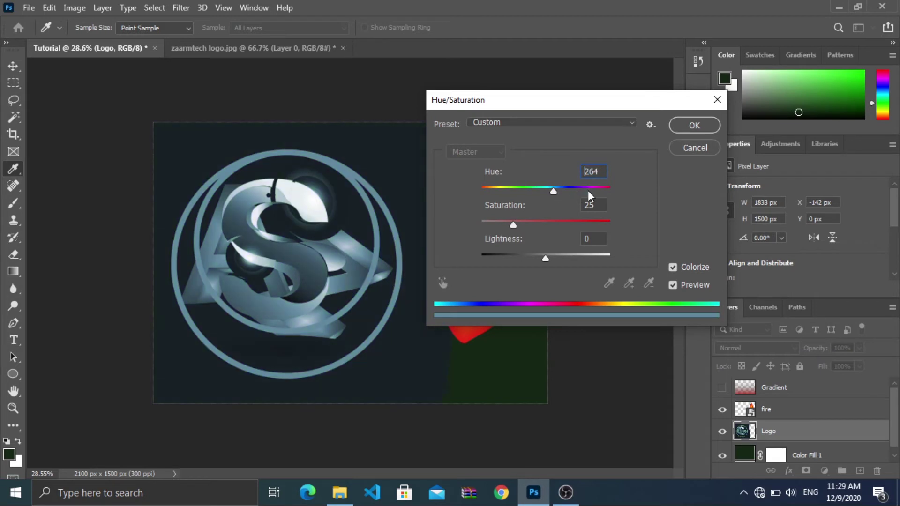
click(561, 221)
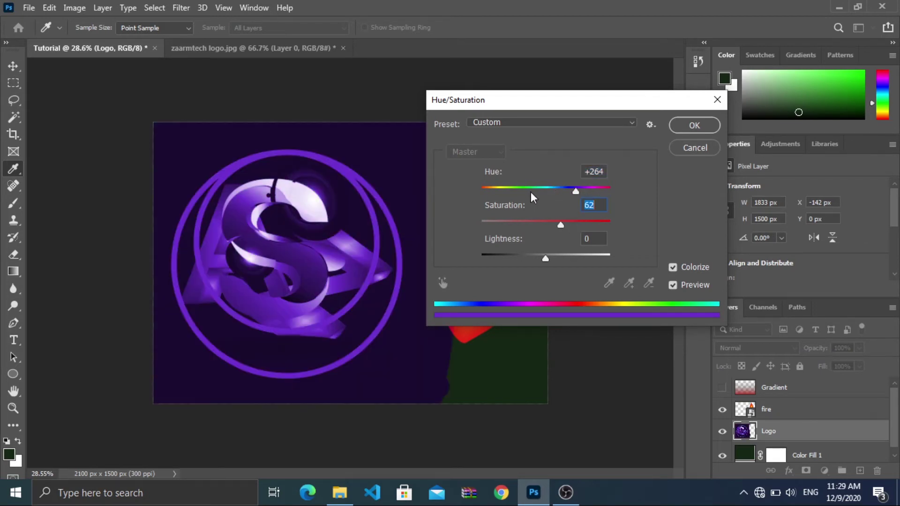
drag(531, 190, 505, 189)
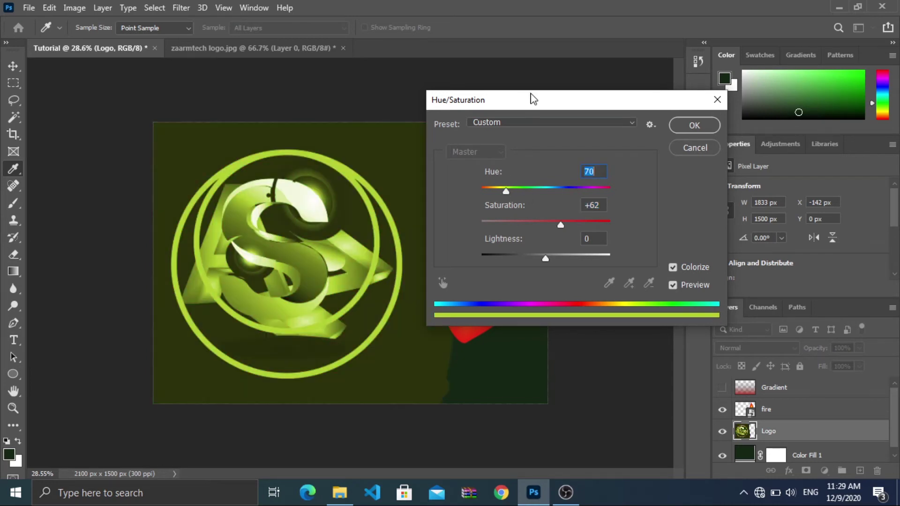
drag(532, 100, 701, 58)
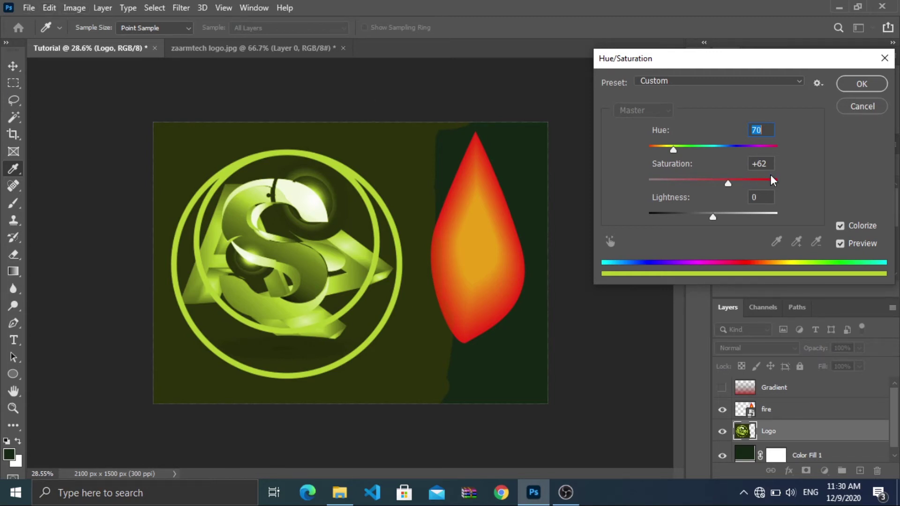
click(869, 105)
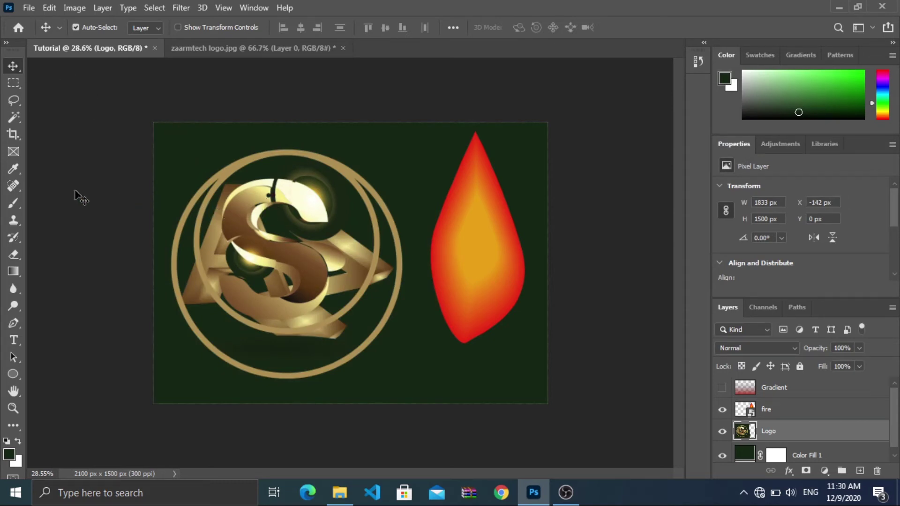
Step: Close the zaarmtech logo.jpg document without saving its changes
click(13, 221)
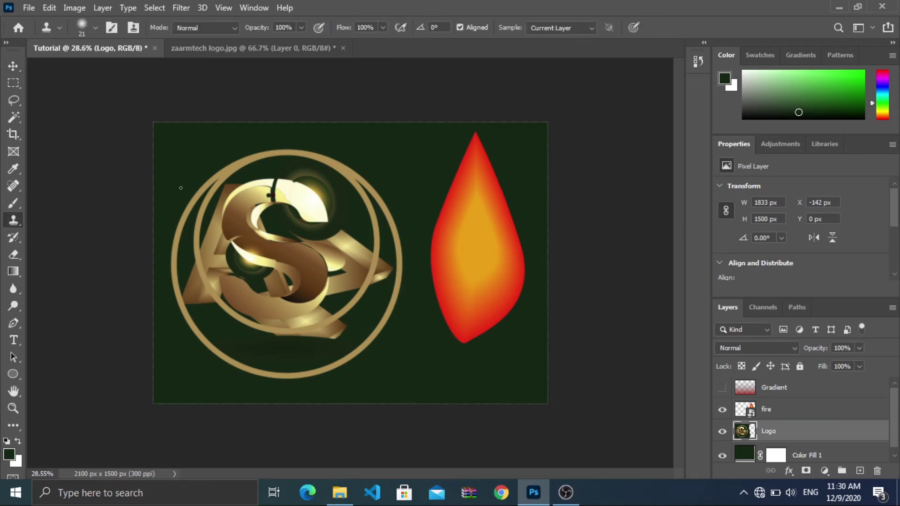
click(14, 65)
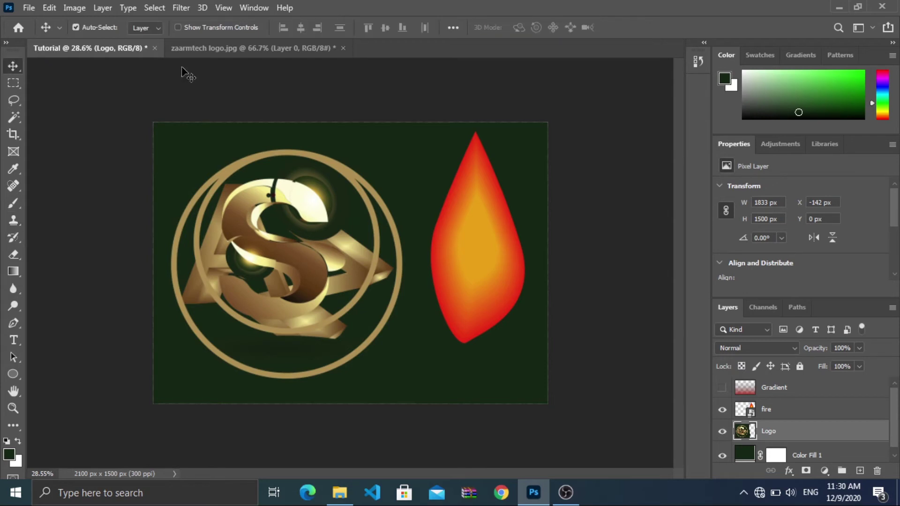
click(240, 47)
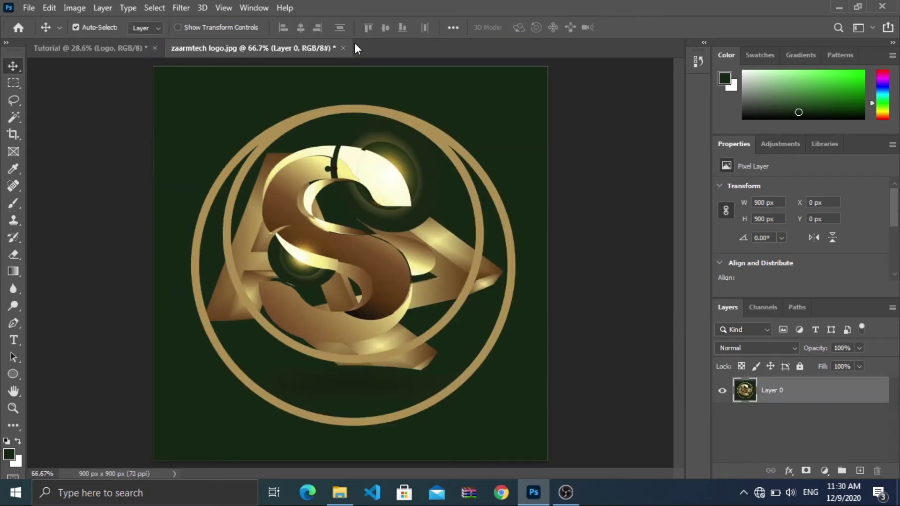
click(342, 48)
click(431, 191)
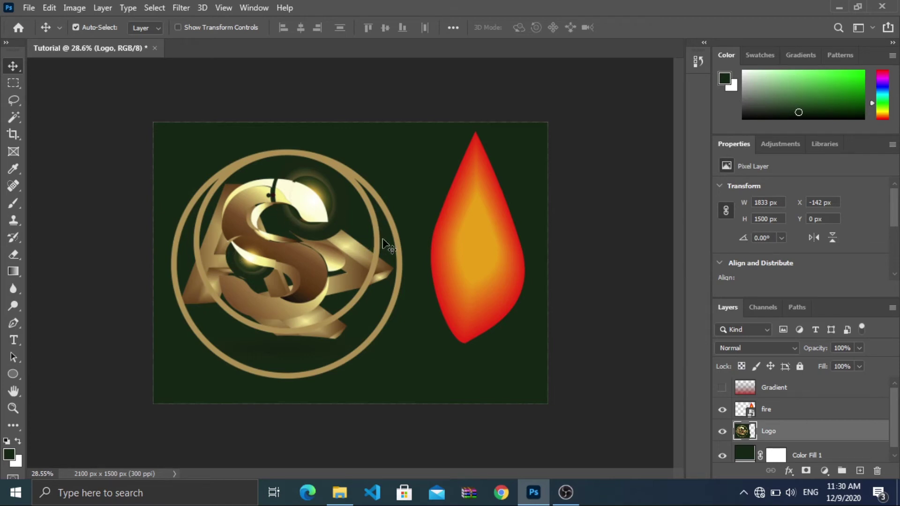
Step: Draw a triangle shape about 260 x 330 px just below the flame's lower tip and fill it with dark red
click(19, 378)
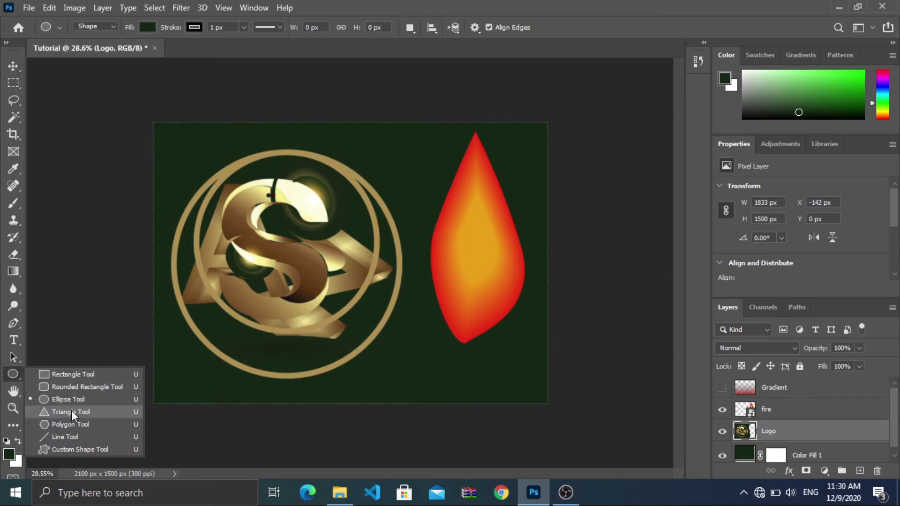
click(72, 412)
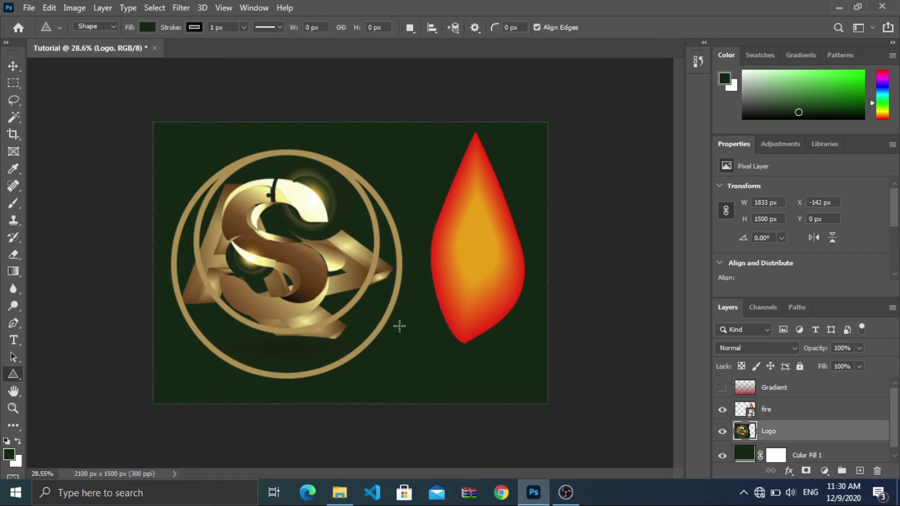
drag(398, 325, 447, 387)
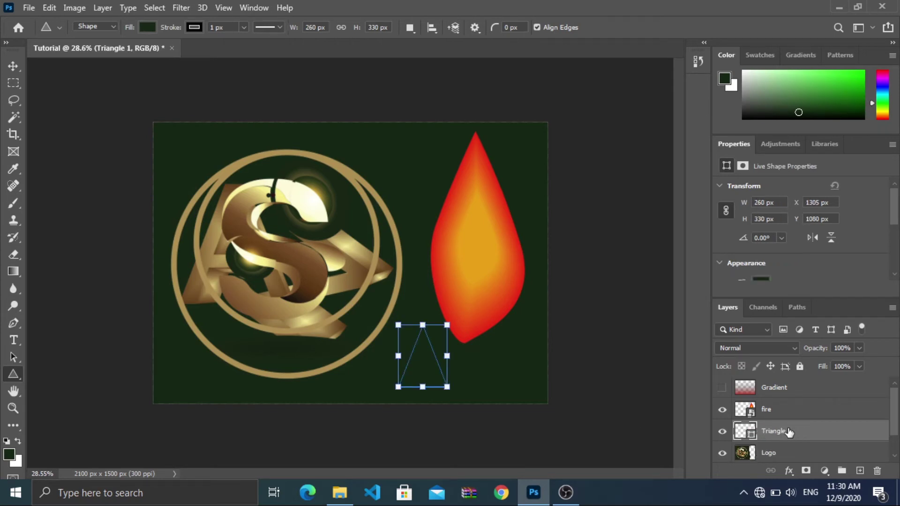
click(147, 29)
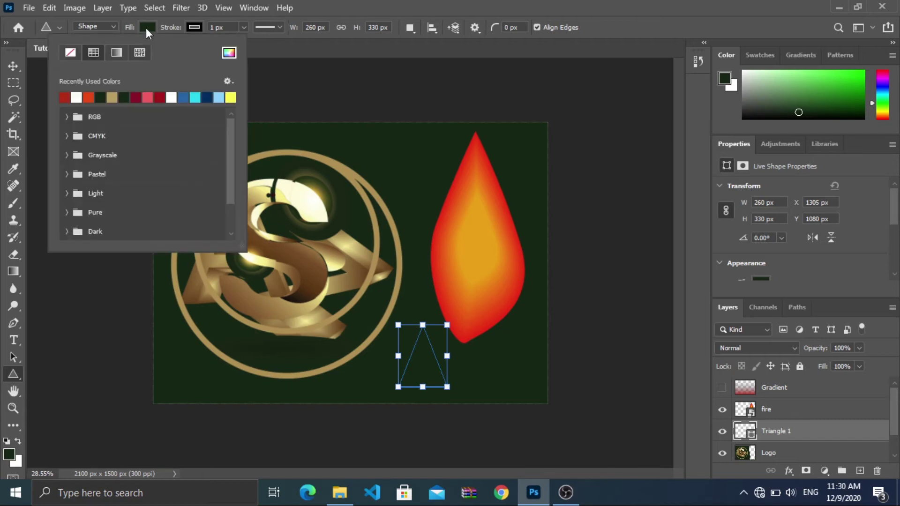
click(136, 96)
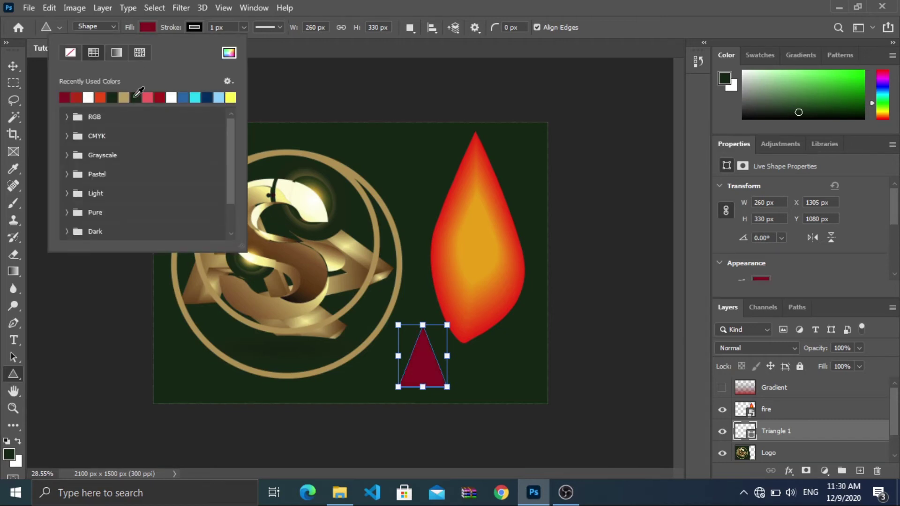
click(13, 66)
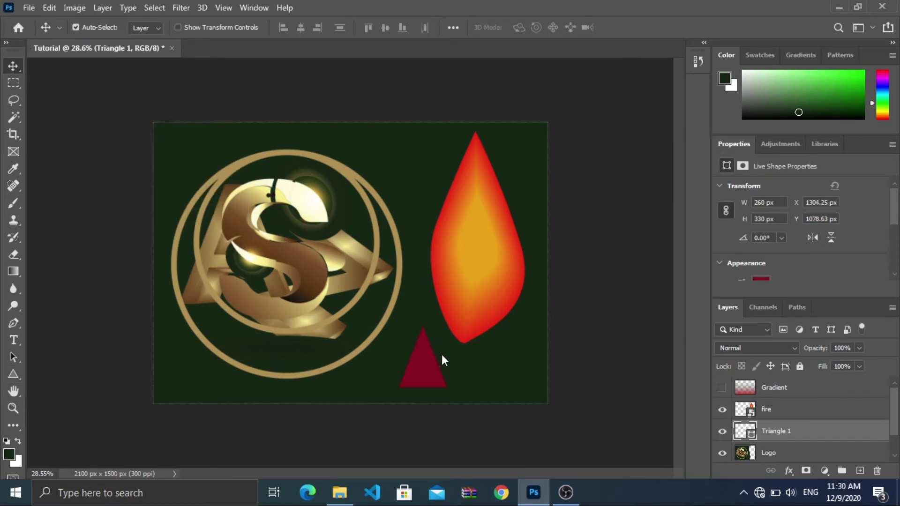
Step: Add an Inner Glow layer style to the triangle and increase its noise, choke and size
right_click(794, 432)
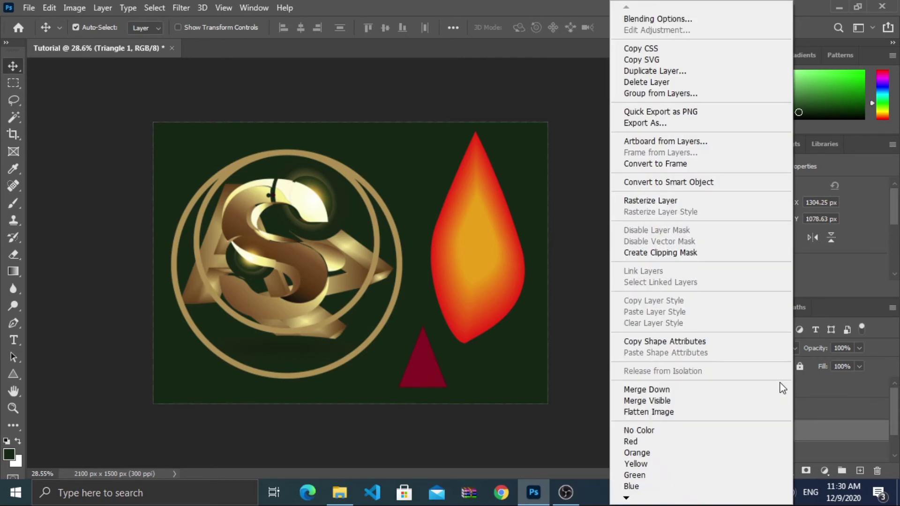
click(655, 18)
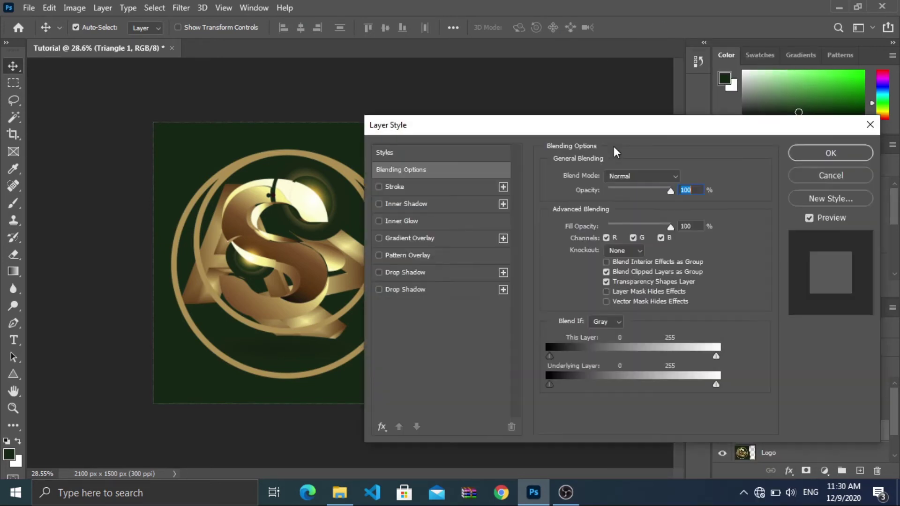
drag(494, 131, 633, 129)
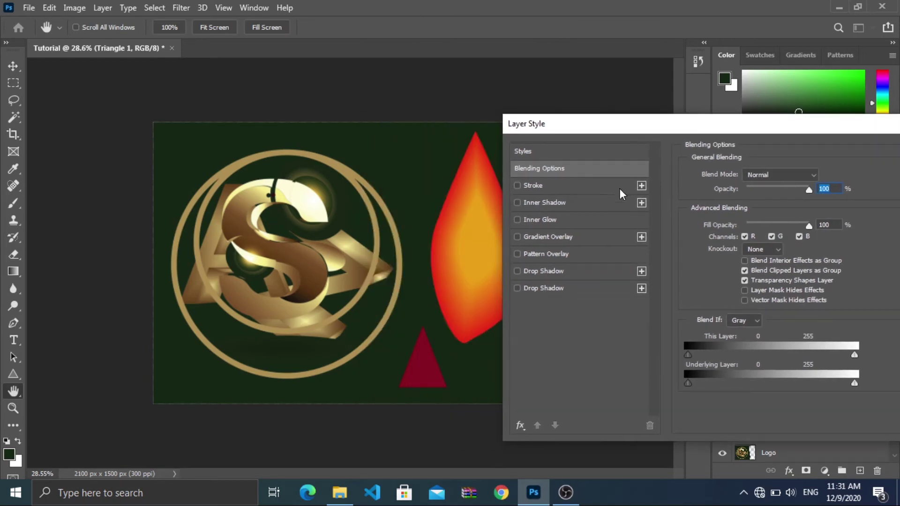
click(544, 219)
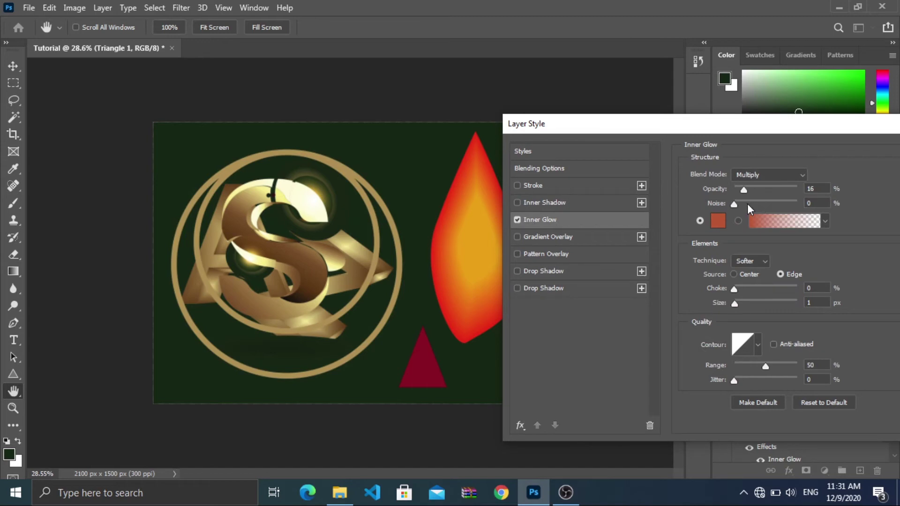
drag(748, 203, 753, 203)
click(757, 286)
click(739, 301)
drag(746, 306, 762, 305)
Step: Add a 27 px outside Stroke in white (ffffff) to the triangle and apply the layer style
click(571, 181)
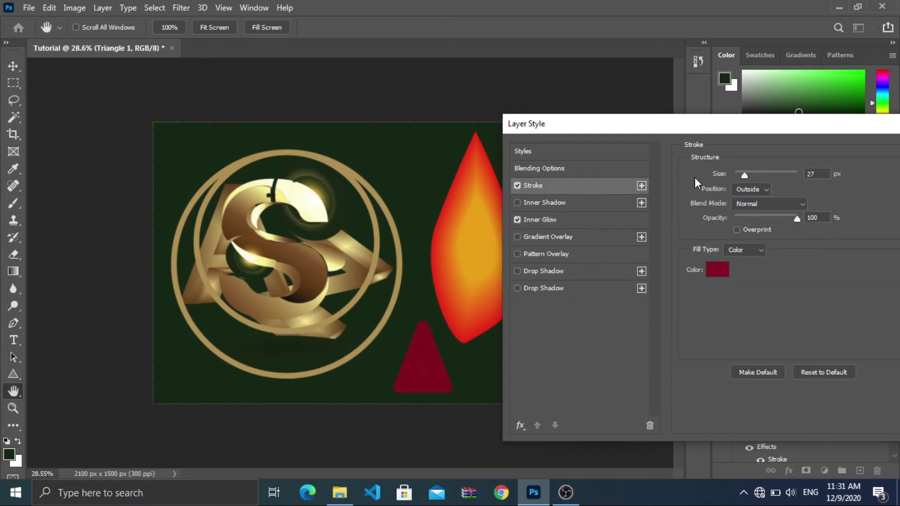
click(718, 270)
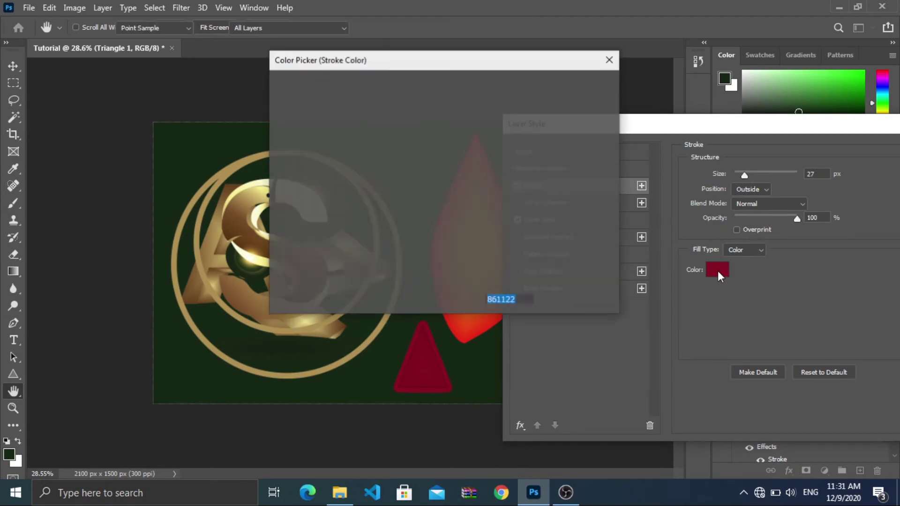
text(ffffff)
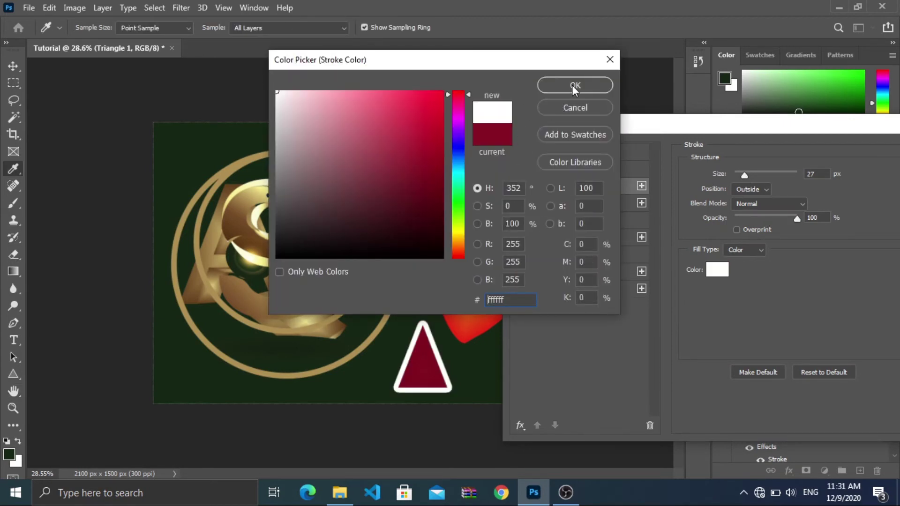
click(575, 85)
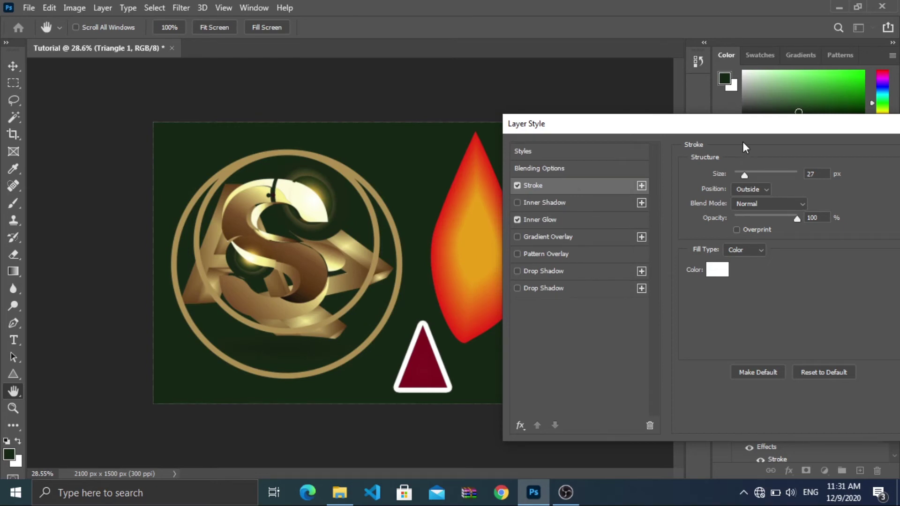
drag(750, 128, 525, 130)
click(737, 153)
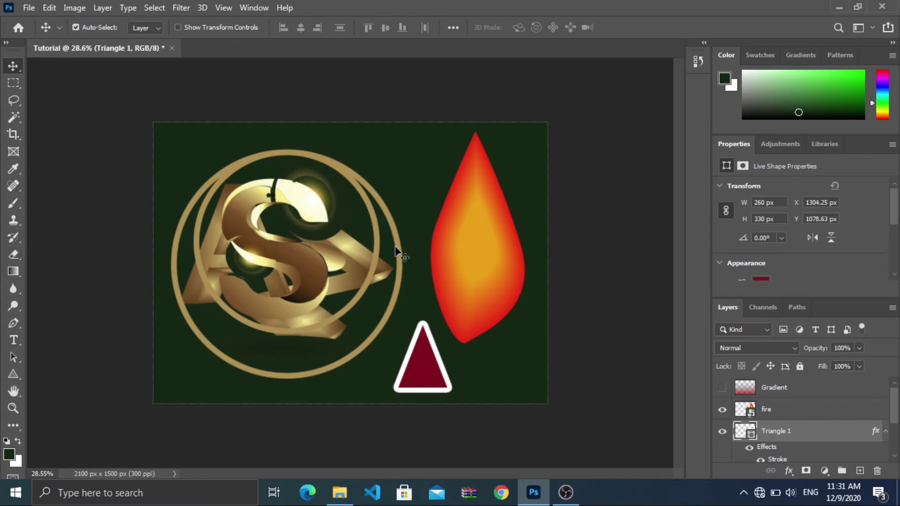
Step: Rasterize the Triangle 1 layer and use the Eraser on the middle of the triangle
click(13, 254)
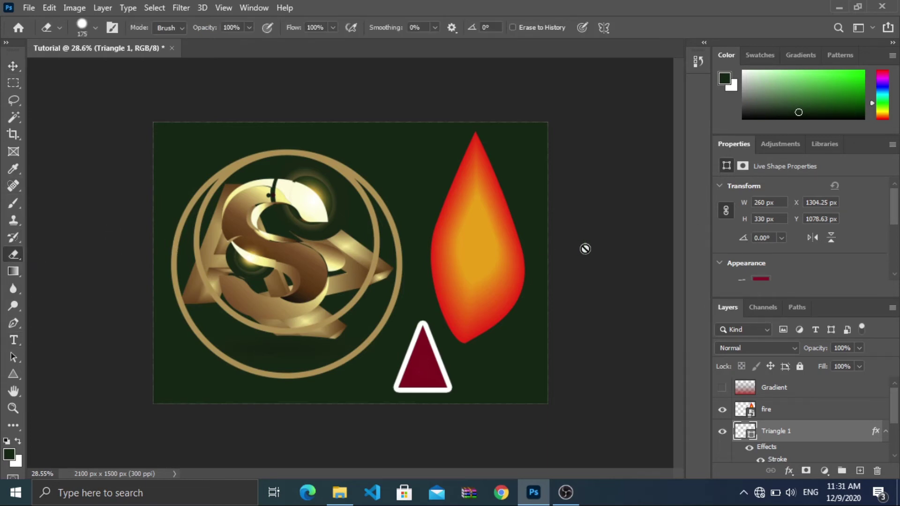
click(422, 362)
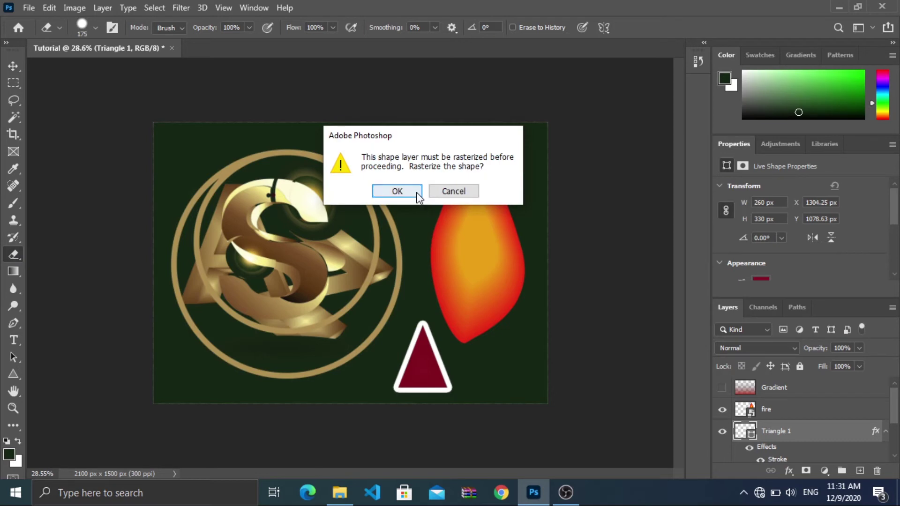
click(440, 192)
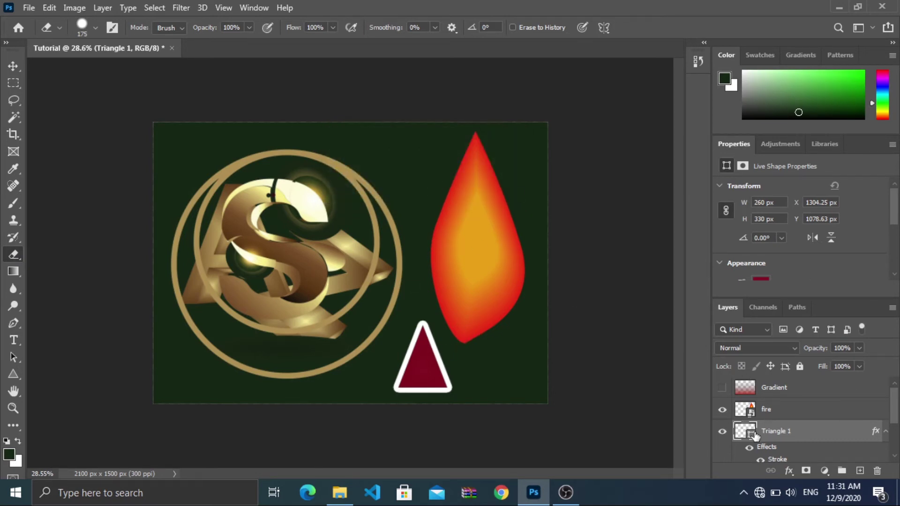
right_click(780, 436)
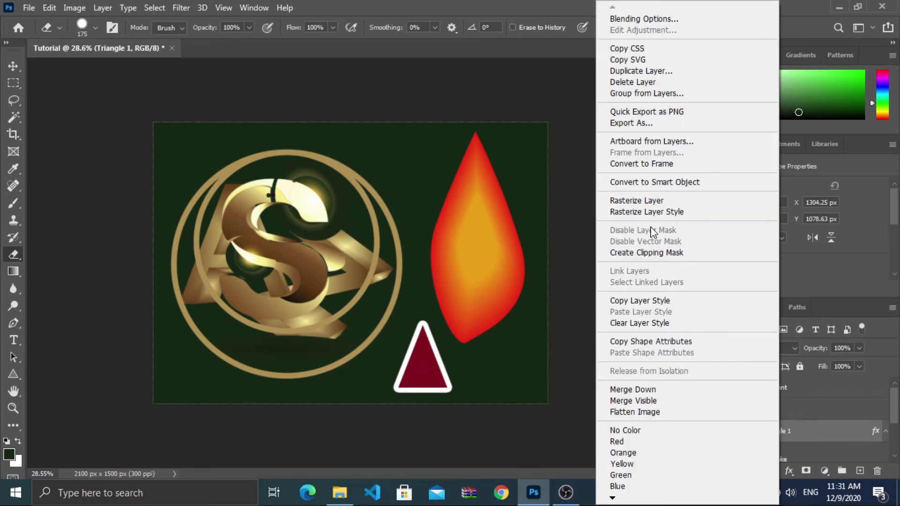
click(645, 200)
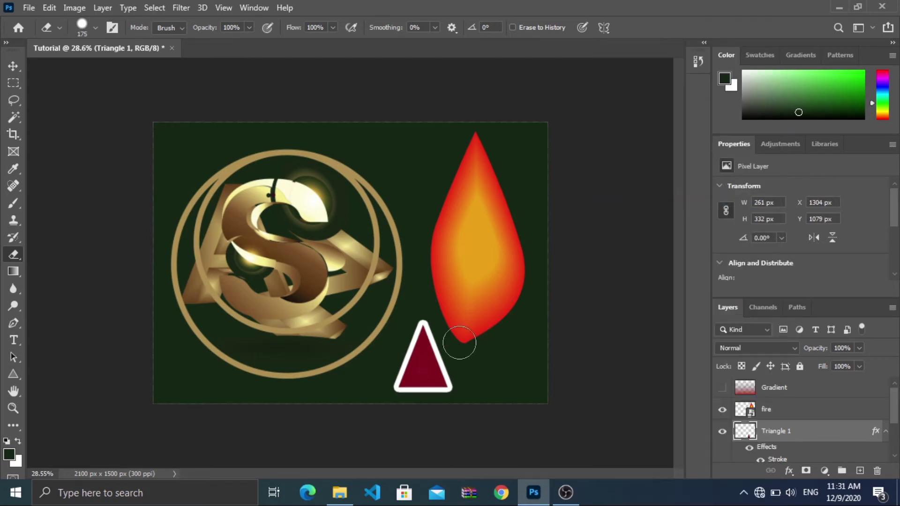
mouse_move(428, 361)
mouse_down()
mouse_move(427, 316)
mouse_move(467, 353)
mouse_move(396, 378)
mouse_move(427, 362)
mouse_up()
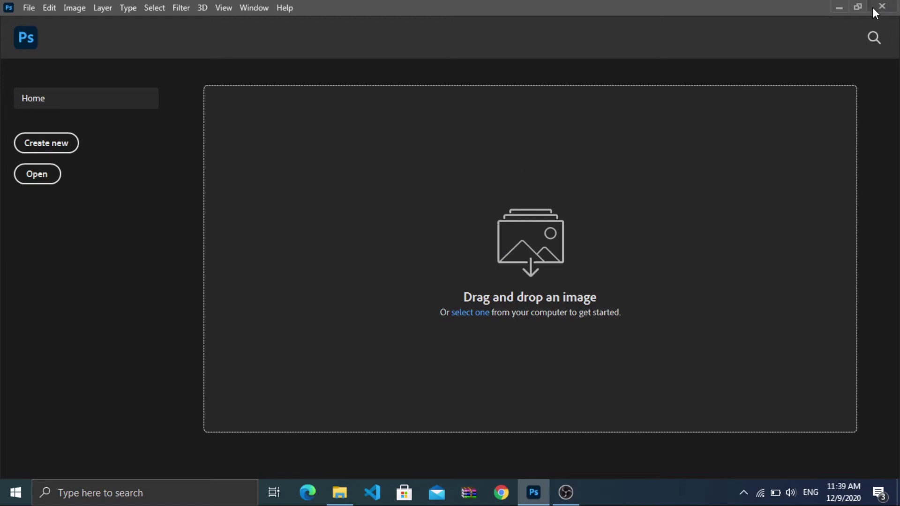
Step: Switch to the Photoshop folder in File Explorer and open Anime.png in Photoshop
click(846, 5)
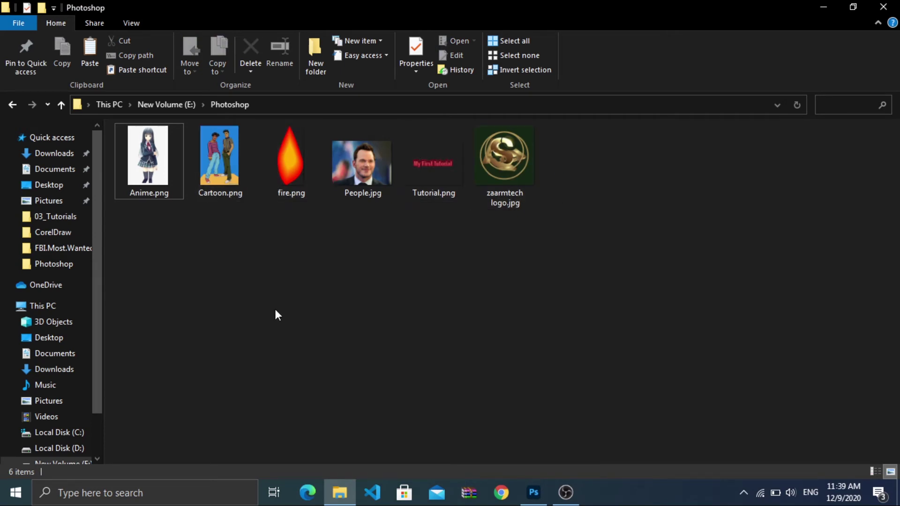
double_click(149, 152)
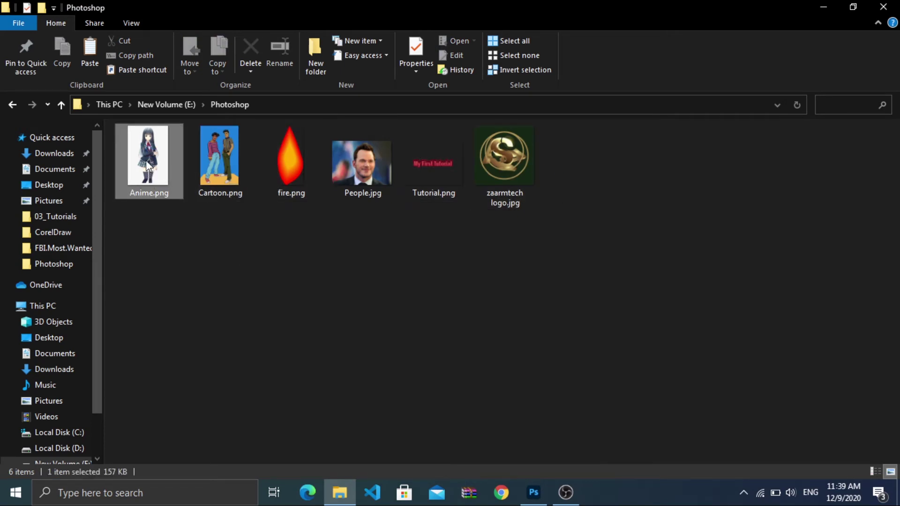
drag(145, 159, 447, 196)
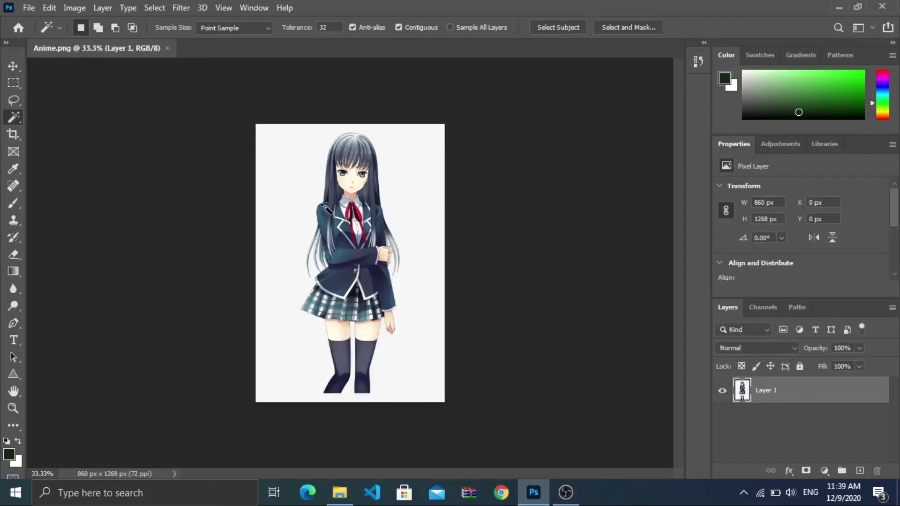
Step: Examine the anime character's face, hair and outfit up close and as a whole figure
alt+scroll(327, 208, up, 5)
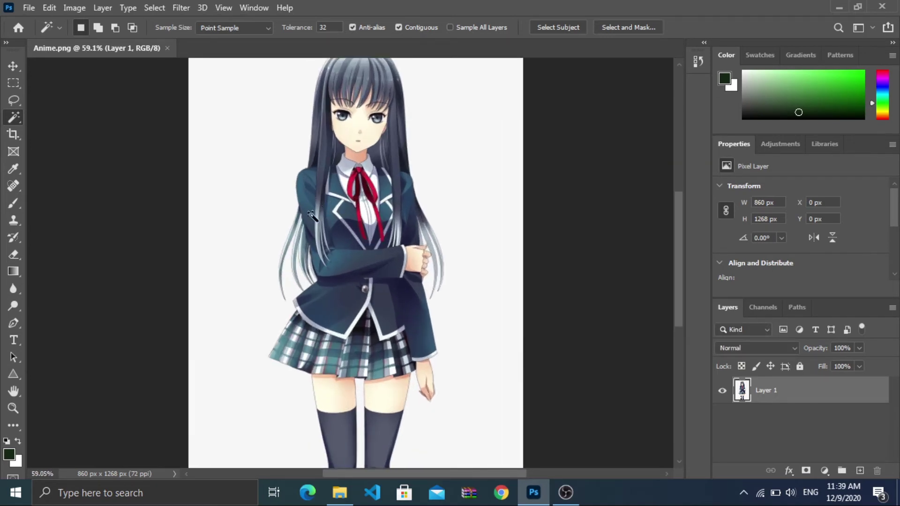
click(13, 66)
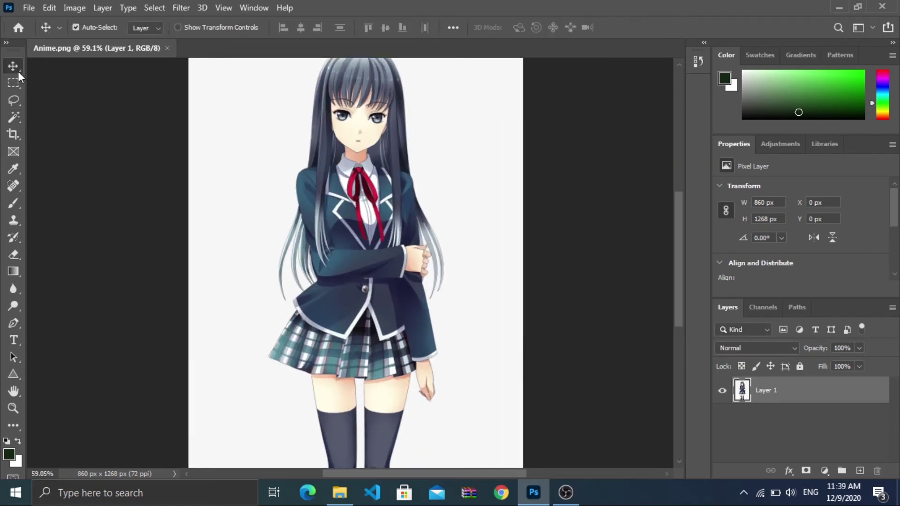
alt+scroll(370, 194, down, 5)
alt+scroll(350, 109, up, 5)
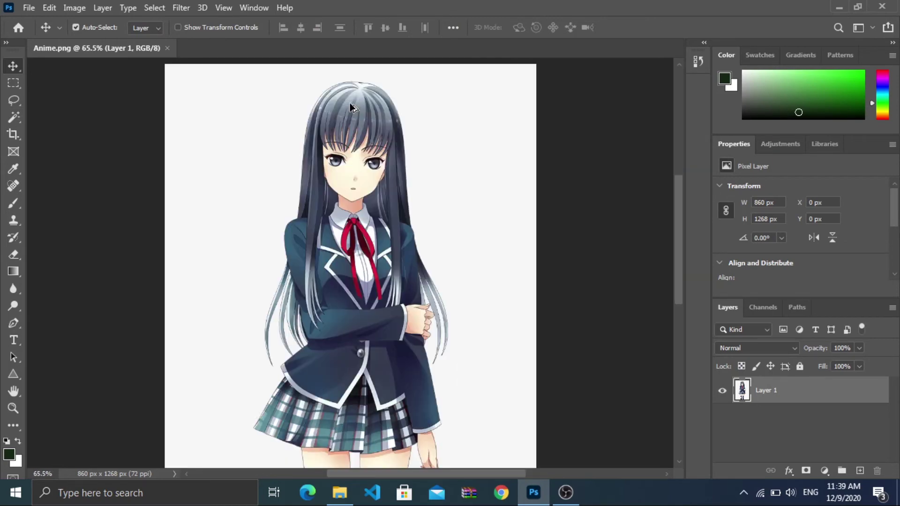
scroll(353, 109, up, 3)
scroll(356, 165, down, 5)
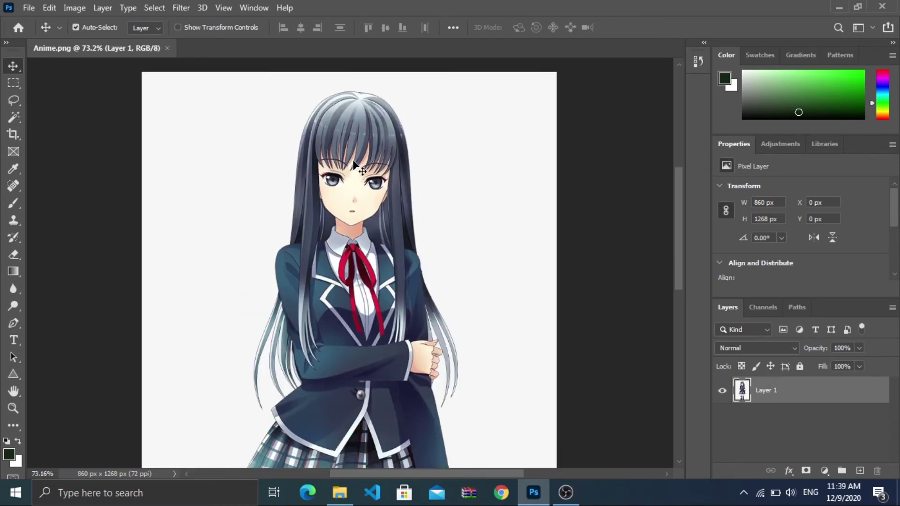
scroll(359, 246, down, 2)
scroll(355, 255, up, 4)
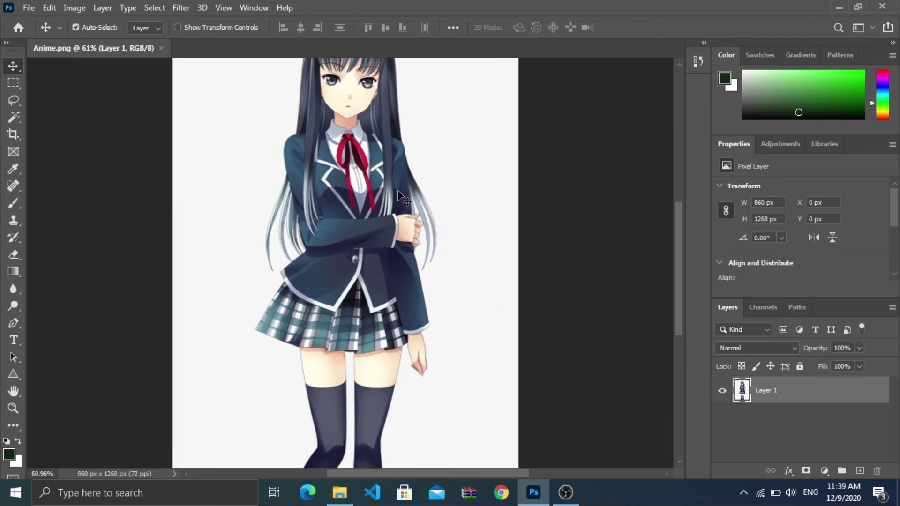
scroll(488, 263, down, 2)
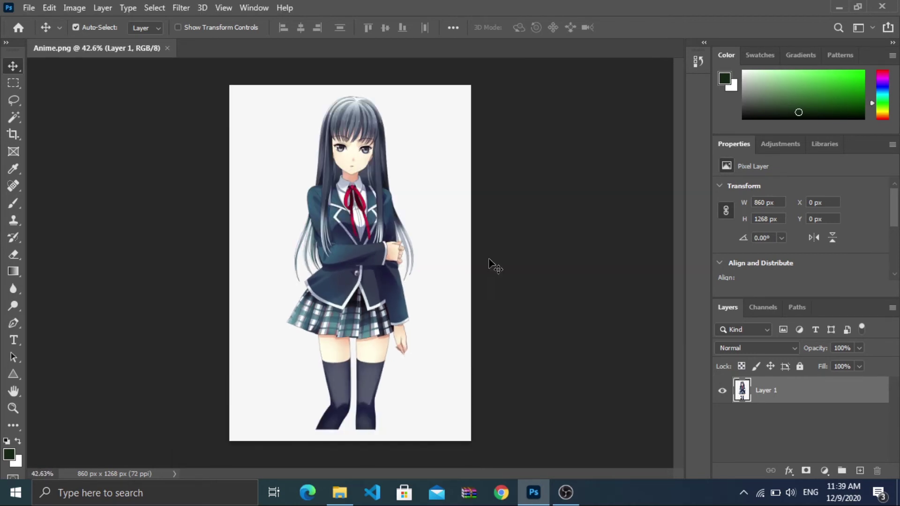
scroll(425, 106, up, 3)
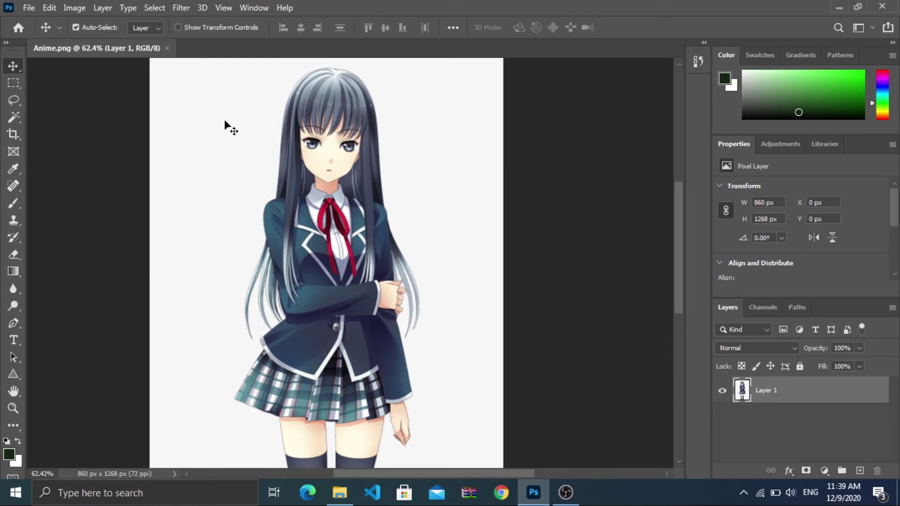
Step: Select the white background around the anime character with the Magic Wand and delete it
scroll(213, 100, down, 2)
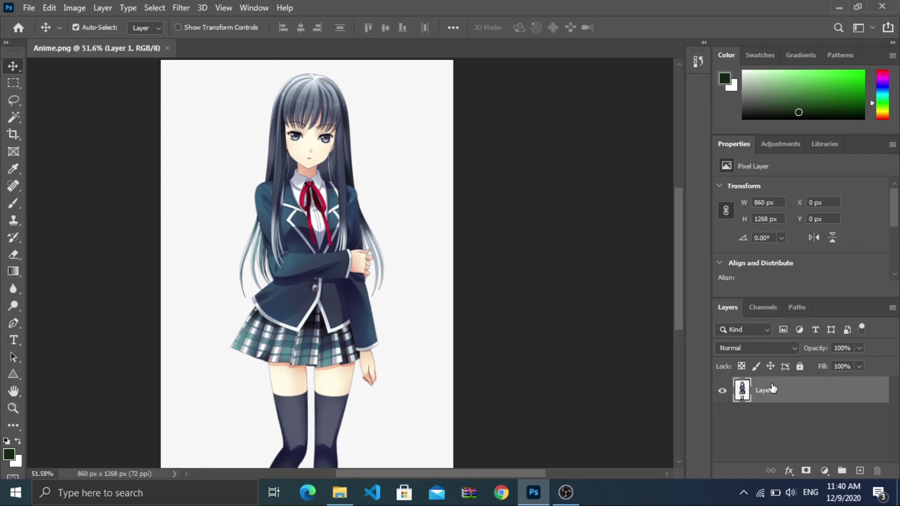
click(18, 125)
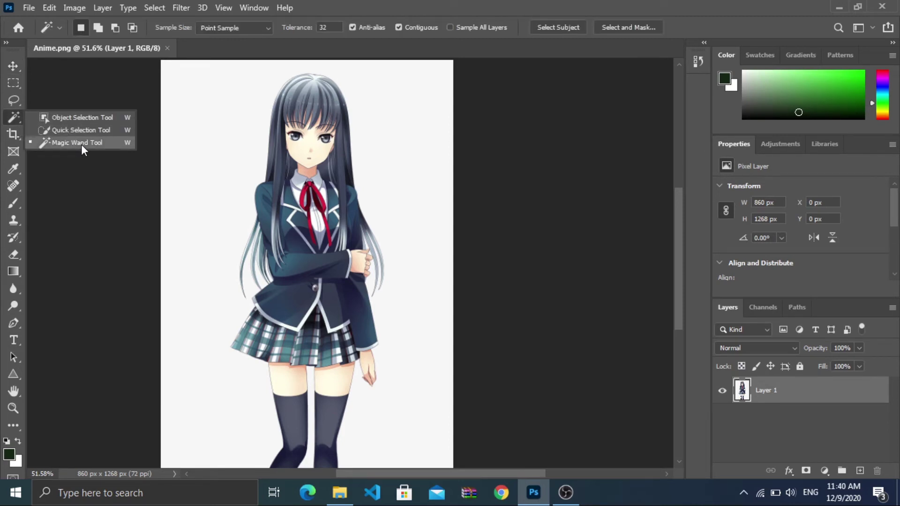
click(83, 130)
click(15, 120)
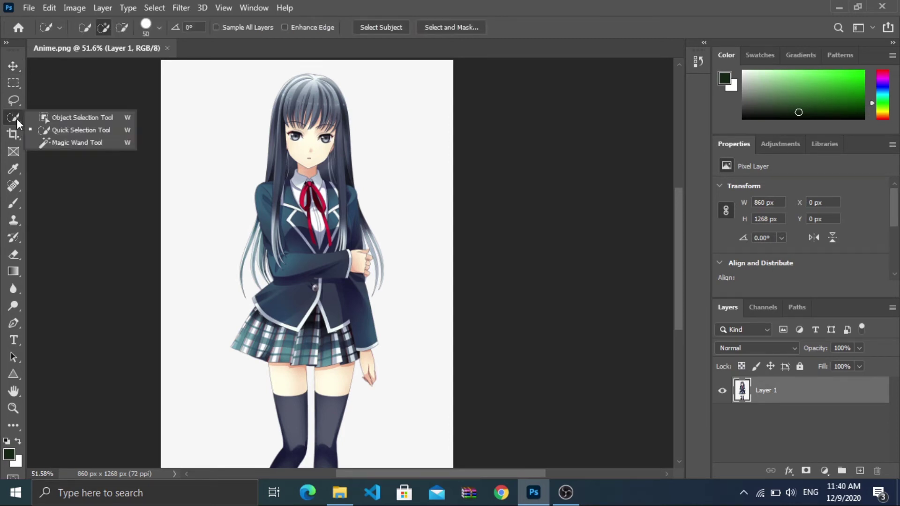
click(64, 145)
scroll(323, 204, down, 2)
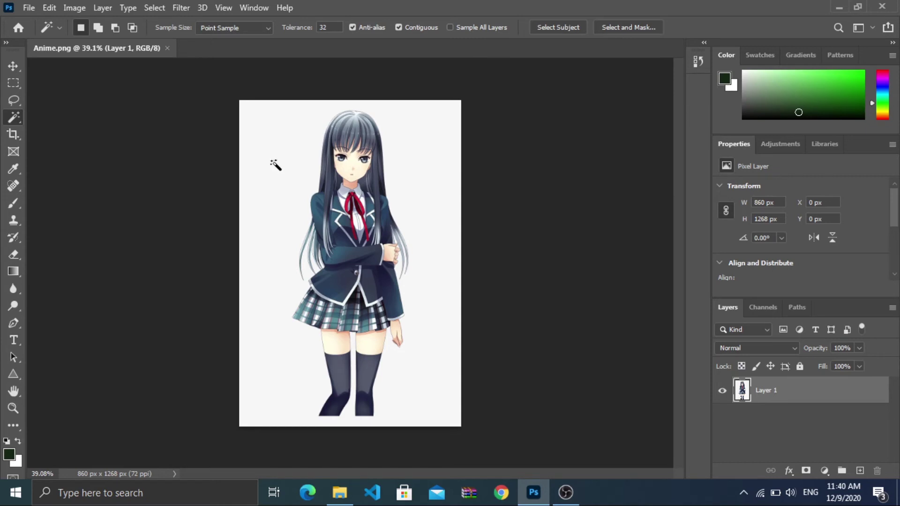
scroll(286, 164, up, 4)
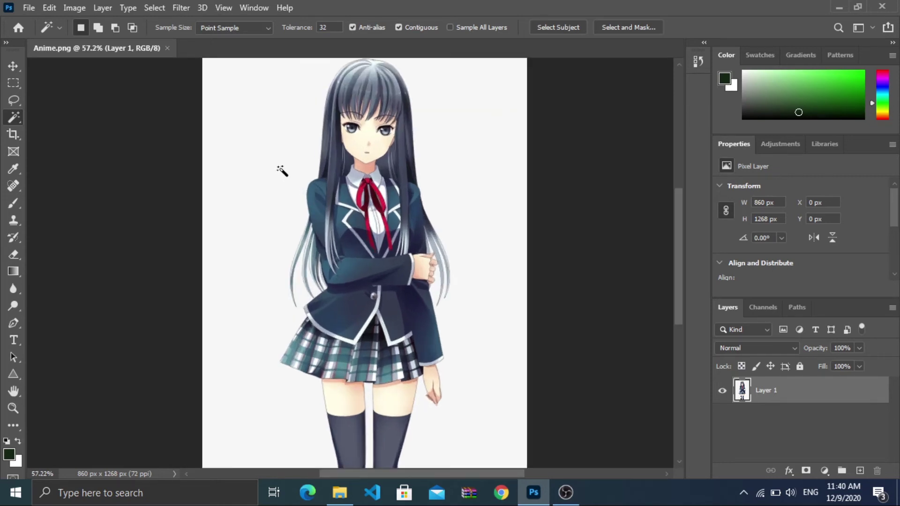
click(469, 179)
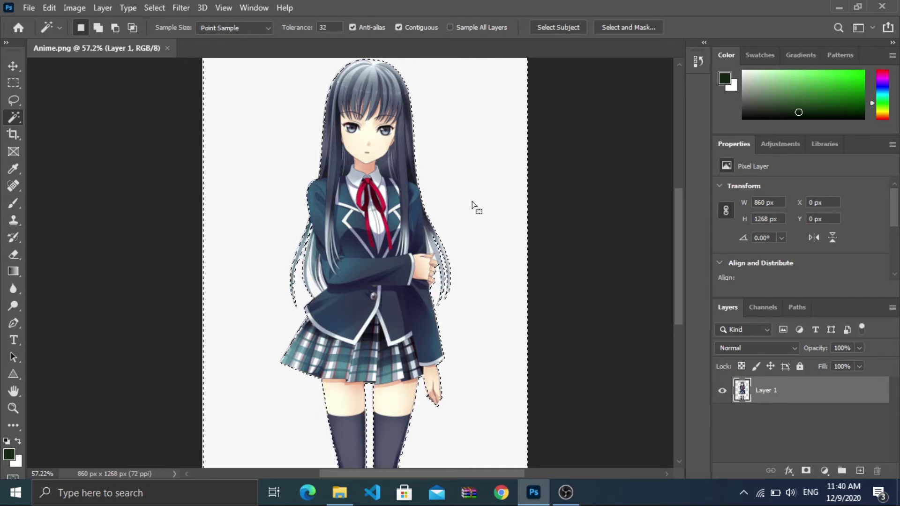
key(Delete)
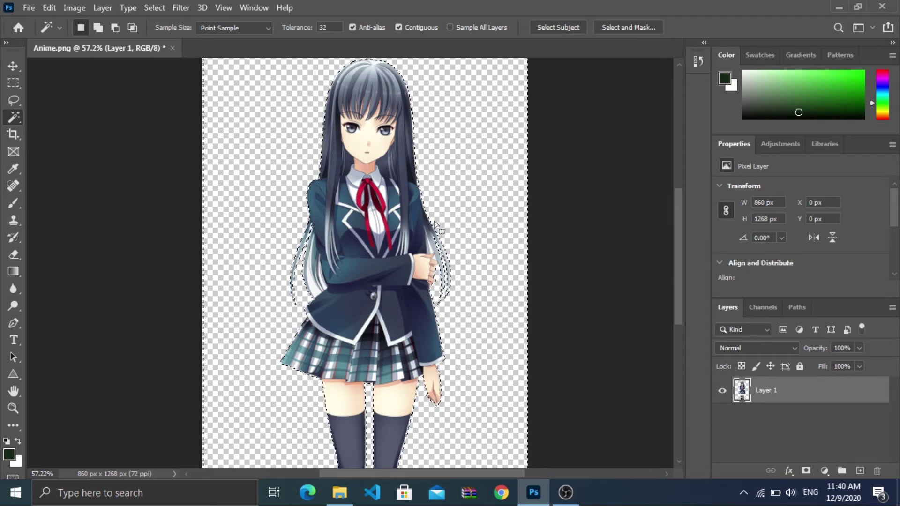
Step: Try further Magic Wand selections on the character's hair and the emptied background around the figure
scroll(382, 154, down, 1)
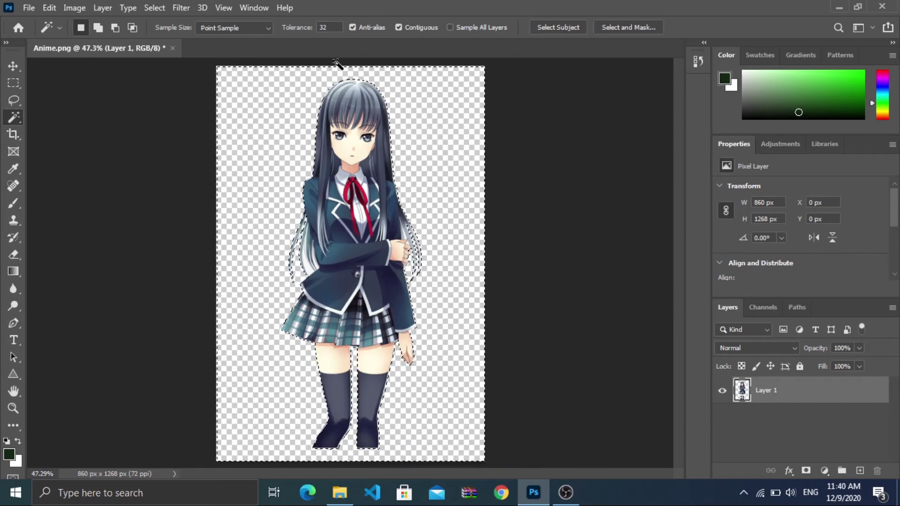
scroll(344, 92, up, 3)
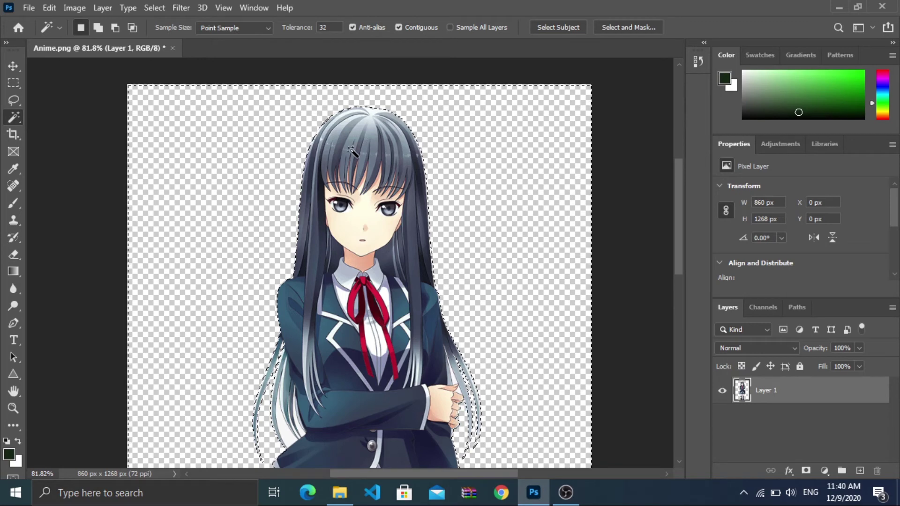
click(434, 134)
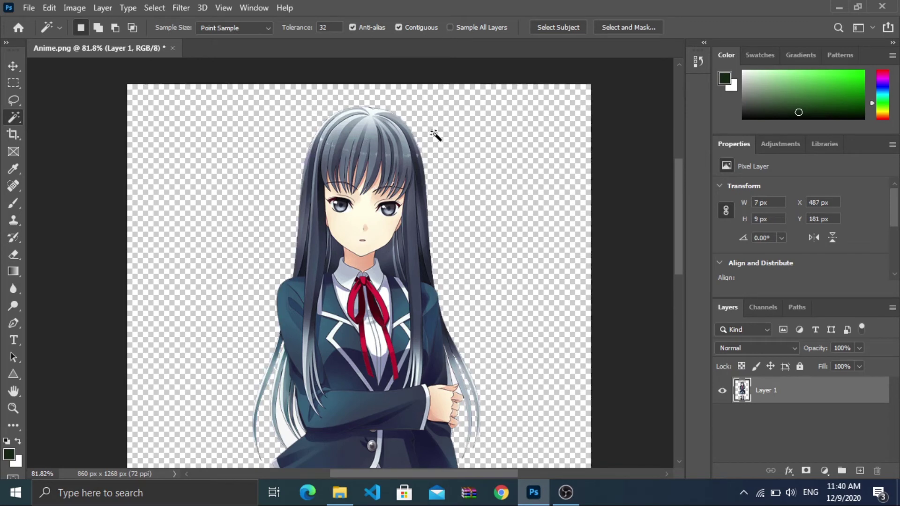
click(318, 219)
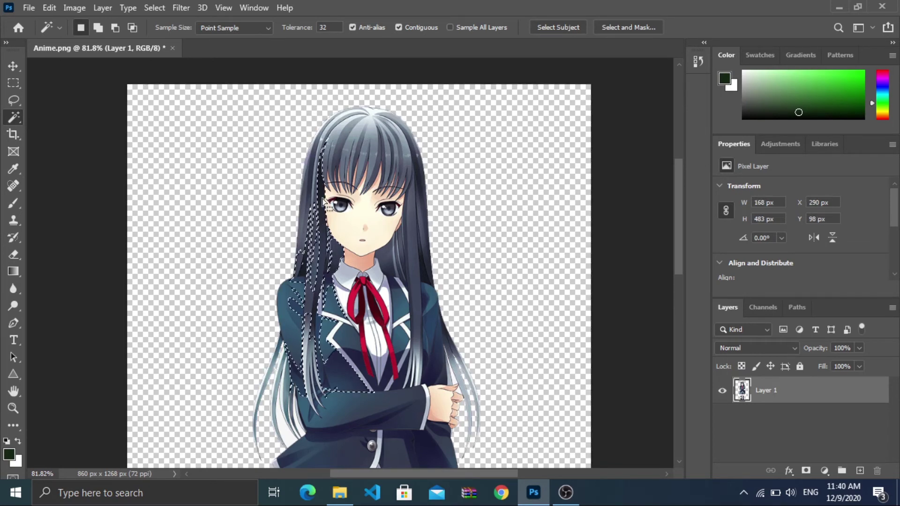
click(263, 231)
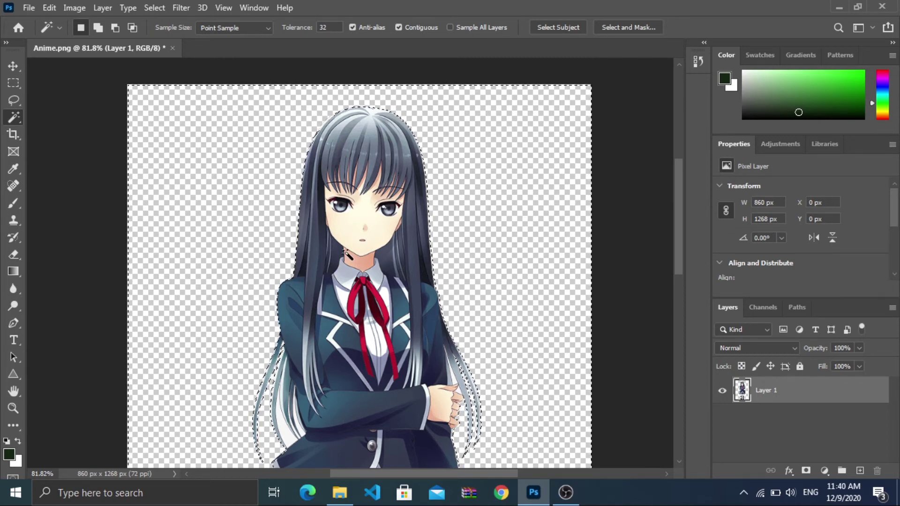
Step: Deselect the background selection and switch to the Move tool
click(162, 7)
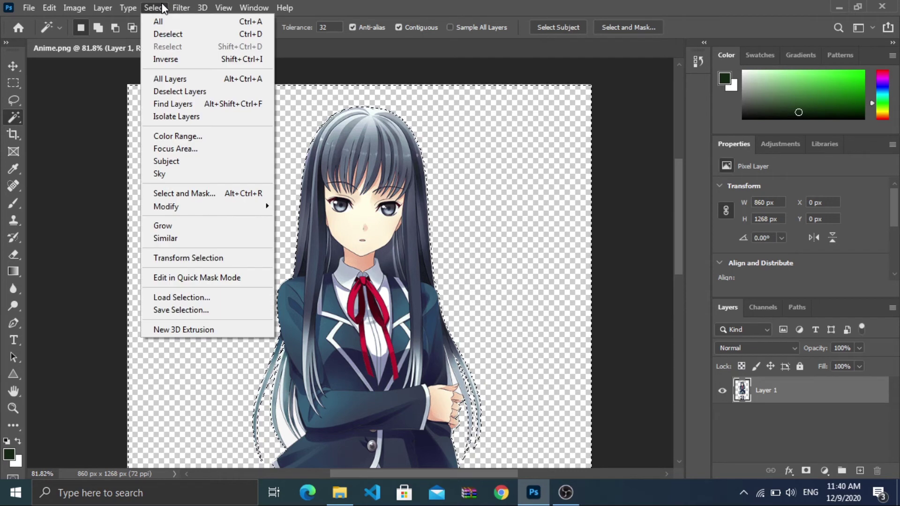
click(164, 34)
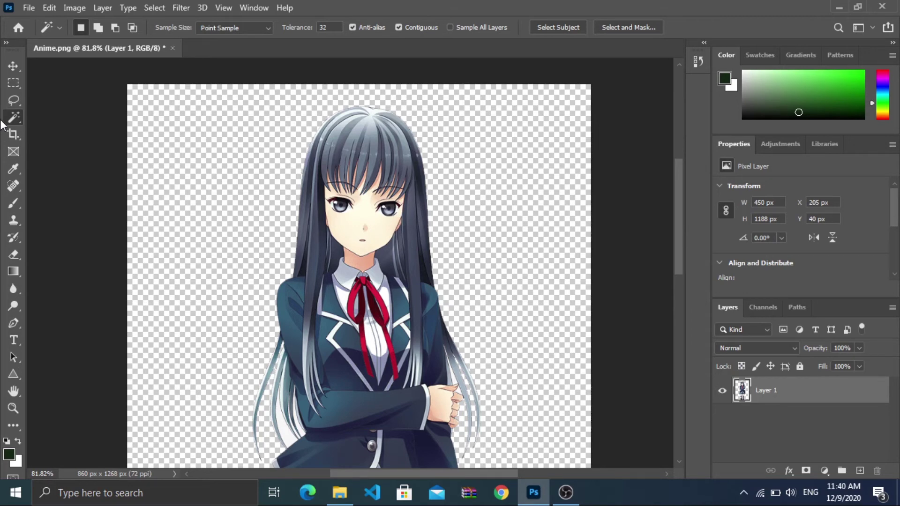
click(14, 66)
scroll(432, 230, down, 2)
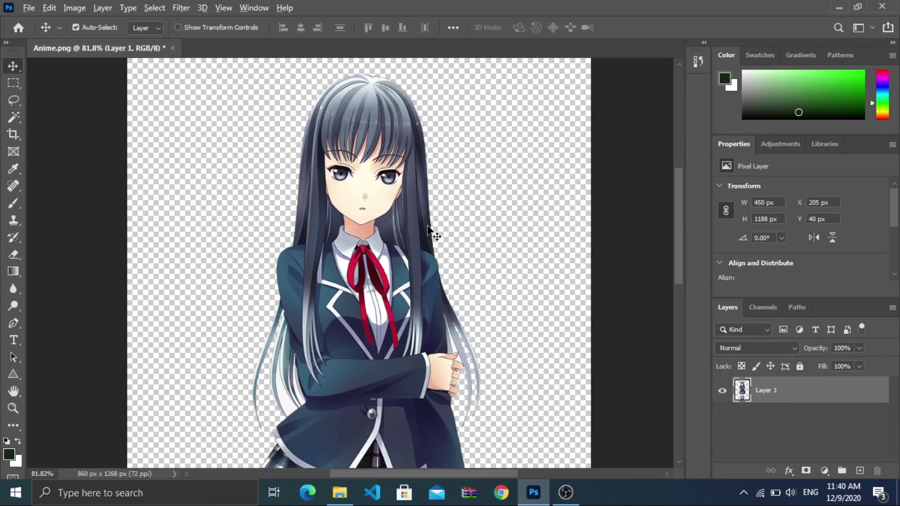
scroll(431, 230, down, 3)
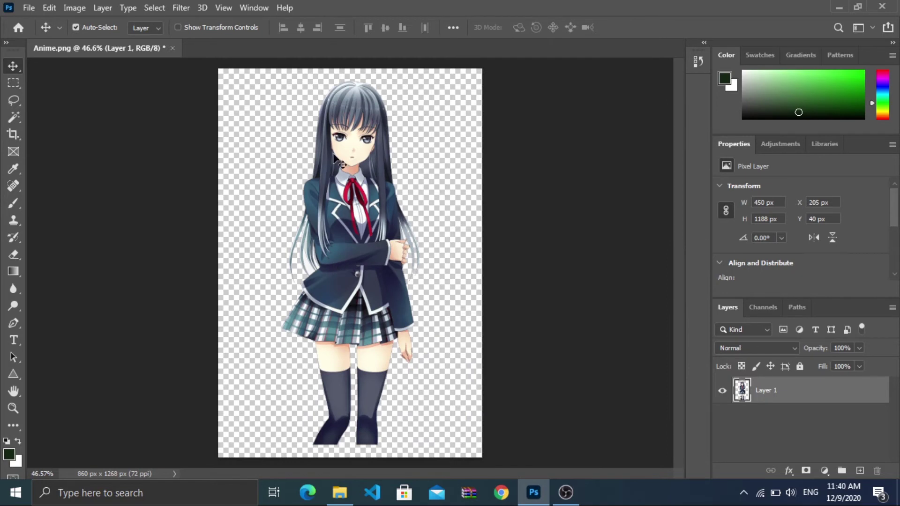
mouse_move(348, 219)
mouse_down()
mouse_move(373, 226)
mouse_move(347, 219)
mouse_up()
Step: Add a Solid Color fill layer in purple (963da3) and place it beneath Layer 1
click(825, 471)
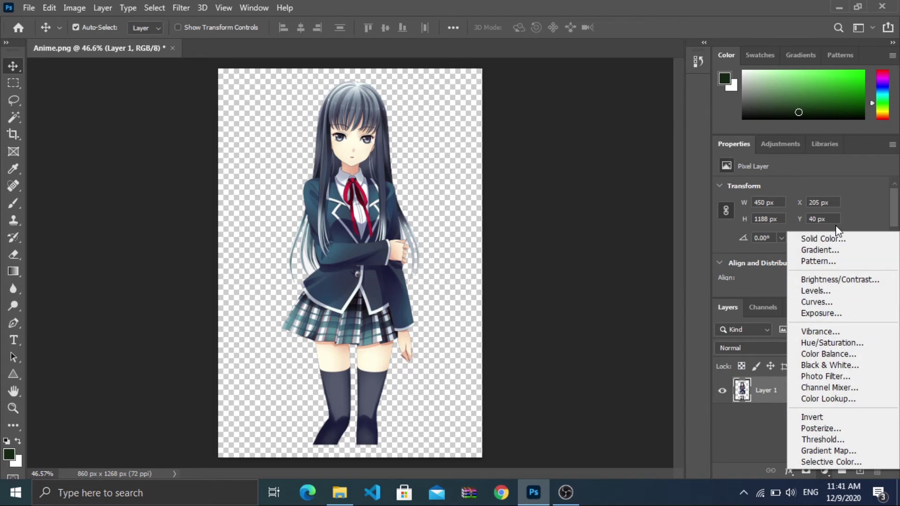
click(824, 237)
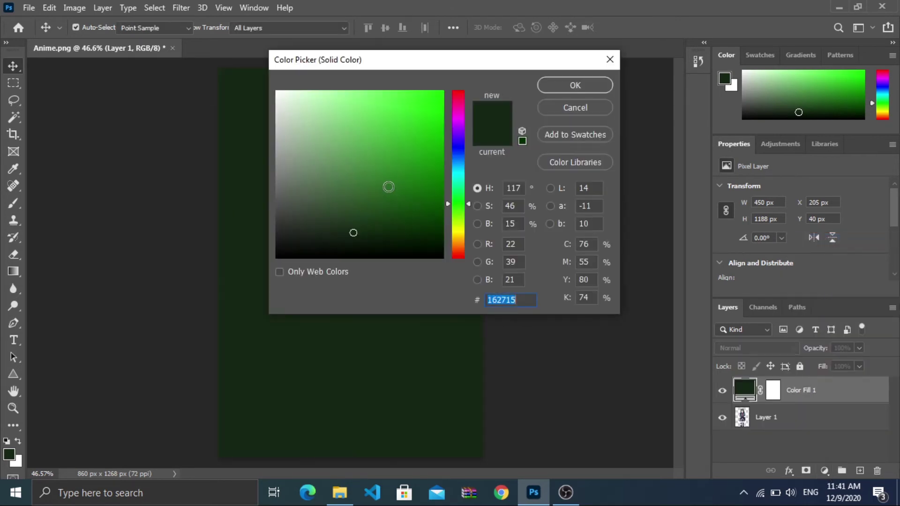
mouse_move(388, 187)
mouse_down()
mouse_move(395, 147)
mouse_move(444, 97)
mouse_move(440, 149)
mouse_move(461, 123)
mouse_up()
click(460, 149)
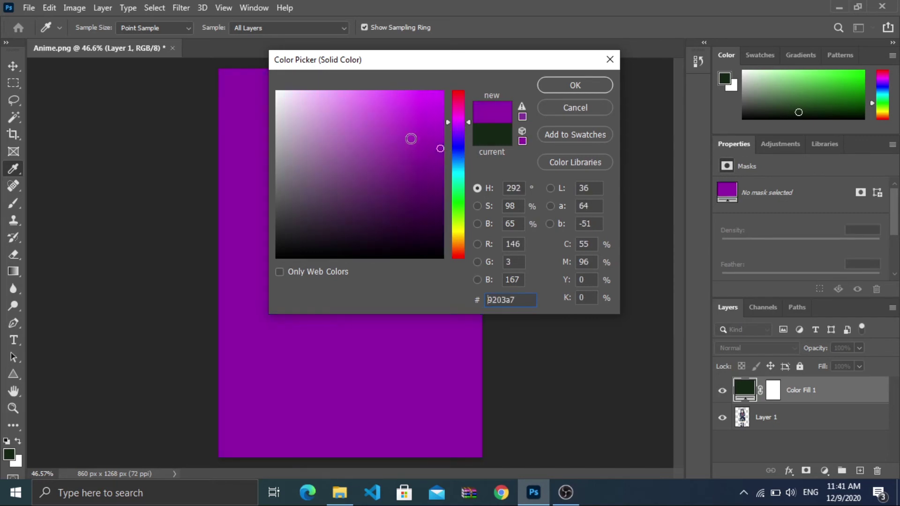
drag(383, 150, 381, 152)
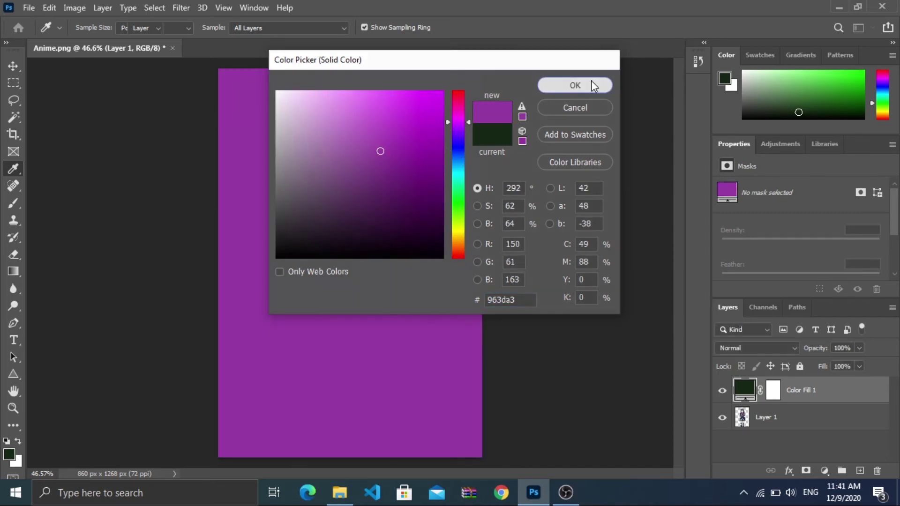
click(592, 81)
key(v)
drag(793, 396, 794, 432)
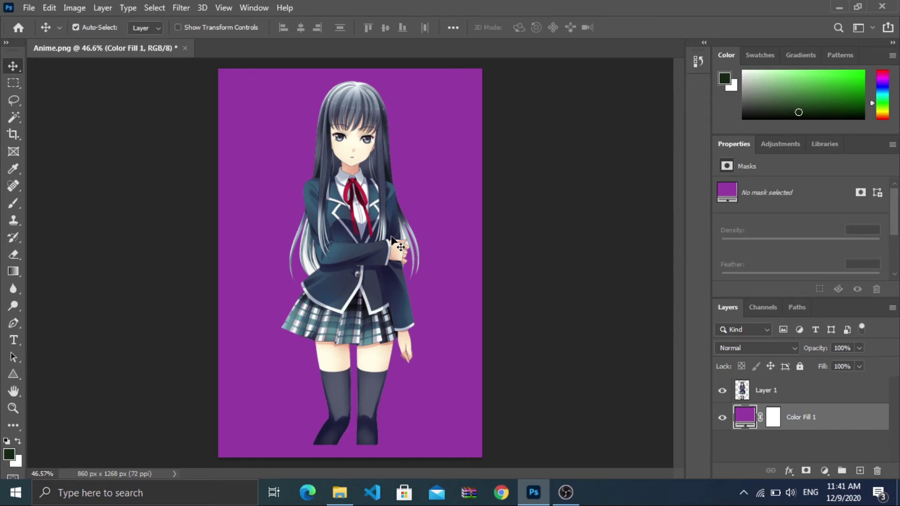
Step: Open People.jpg from the Photoshop folder in Photoshop and convert its Background into a regular layer named Layer 0
click(839, 7)
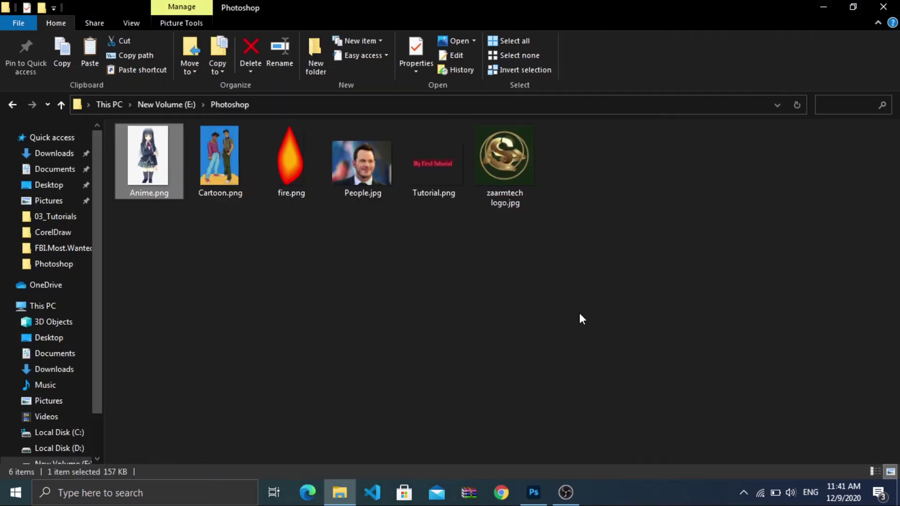
double_click(375, 178)
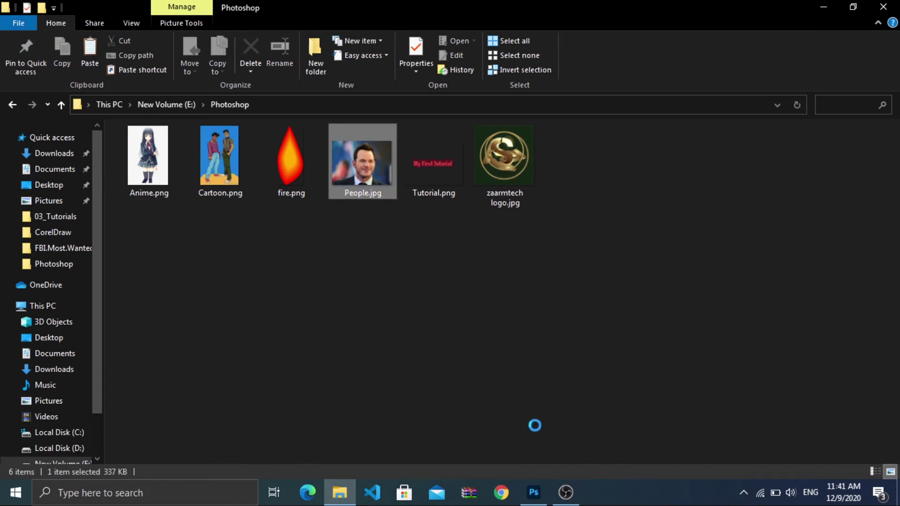
drag(389, 173, 821, 444)
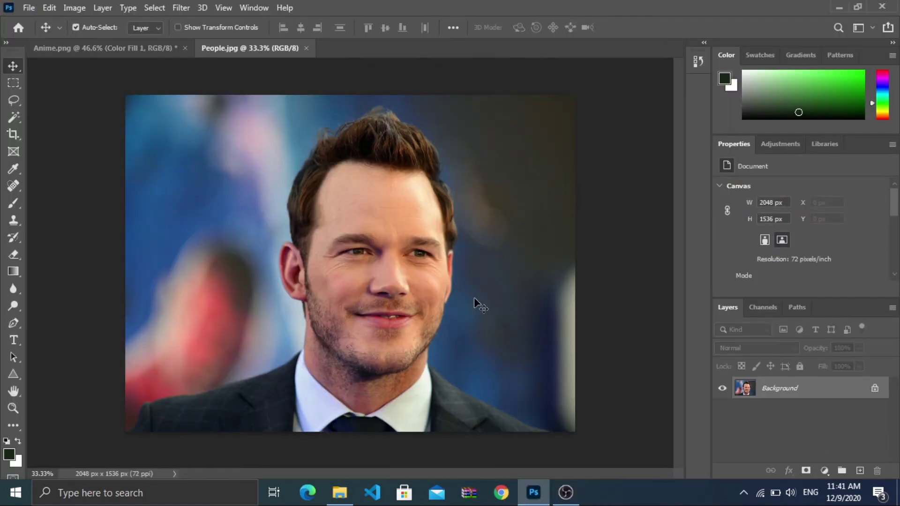
double_click(825, 393)
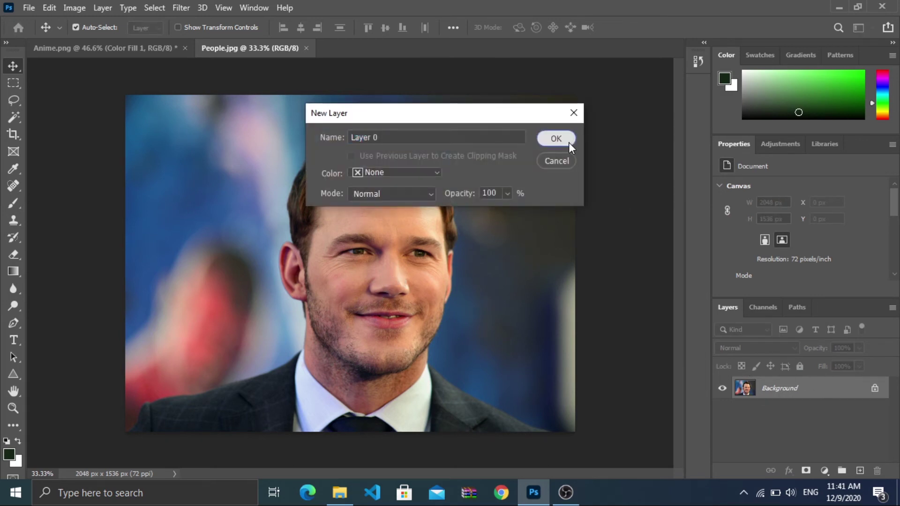
click(569, 142)
Step: Try Magic Wand selections on the blurred background and the man's face, and clear the selection
click(14, 117)
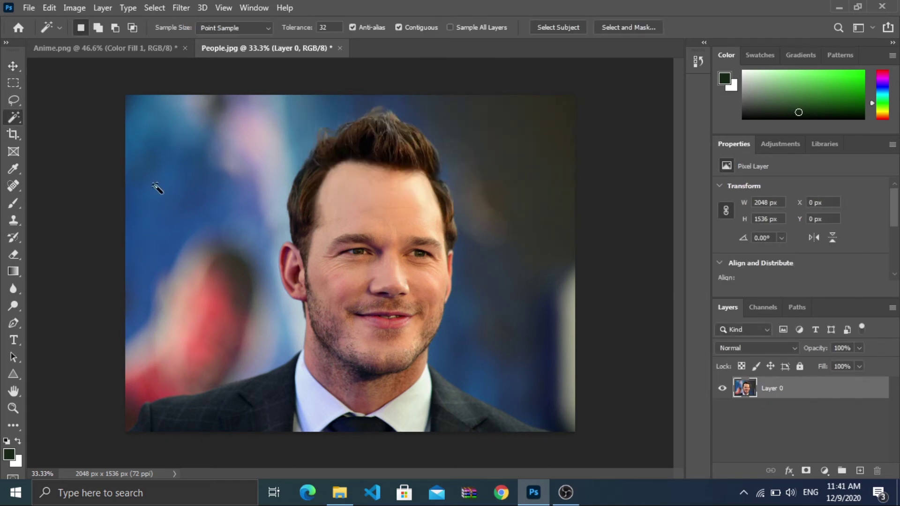
click(186, 202)
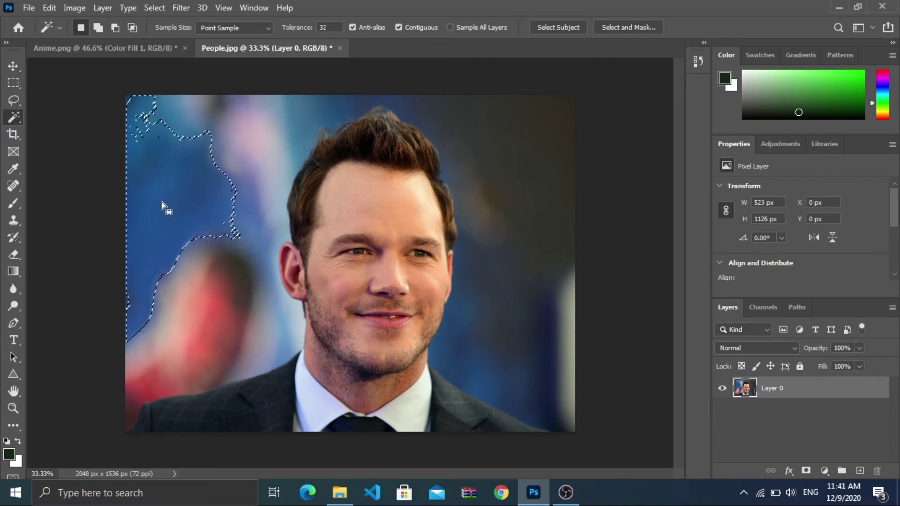
click(291, 133)
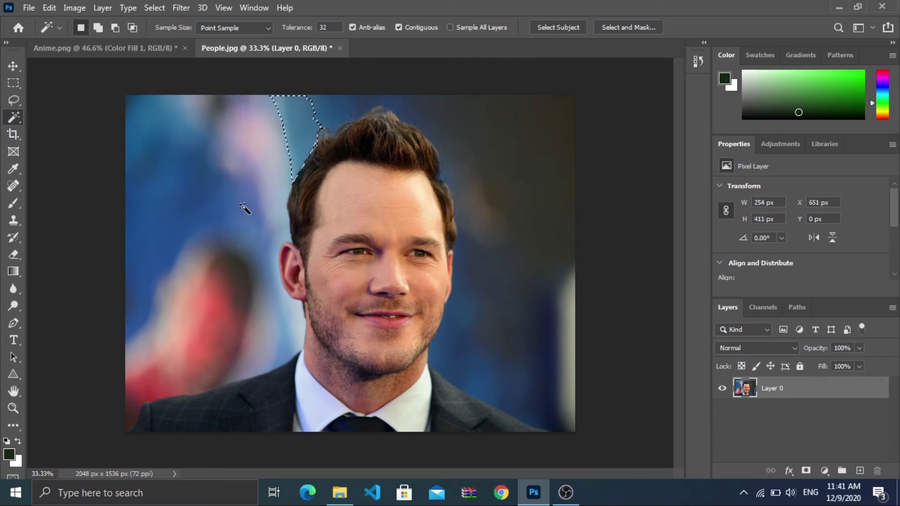
click(383, 245)
click(393, 268)
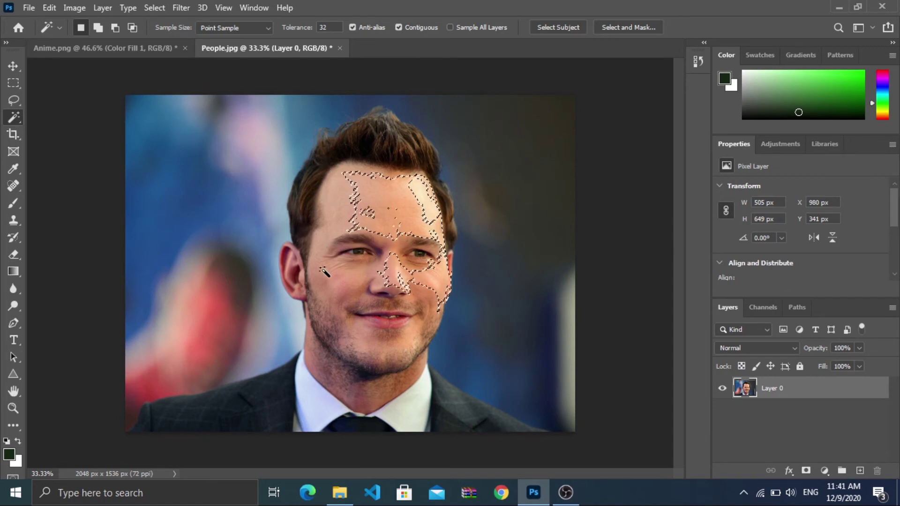
key(ctrl+d)
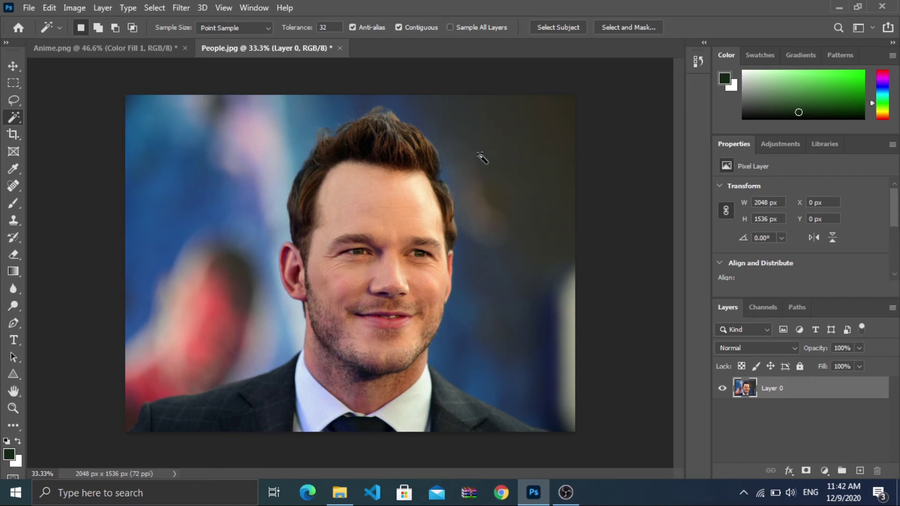
Step: Use the Quick Selection tool to select the blurred background on both sides of the man
right_click(18, 119)
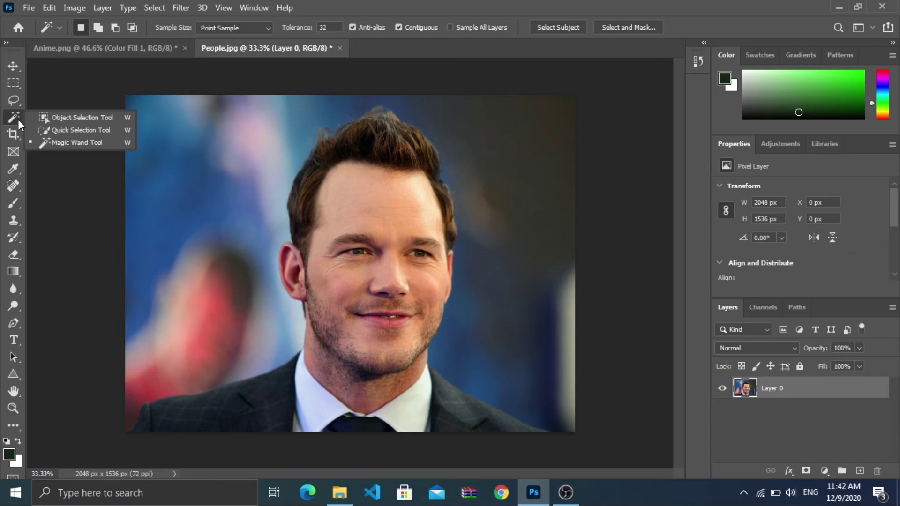
click(111, 130)
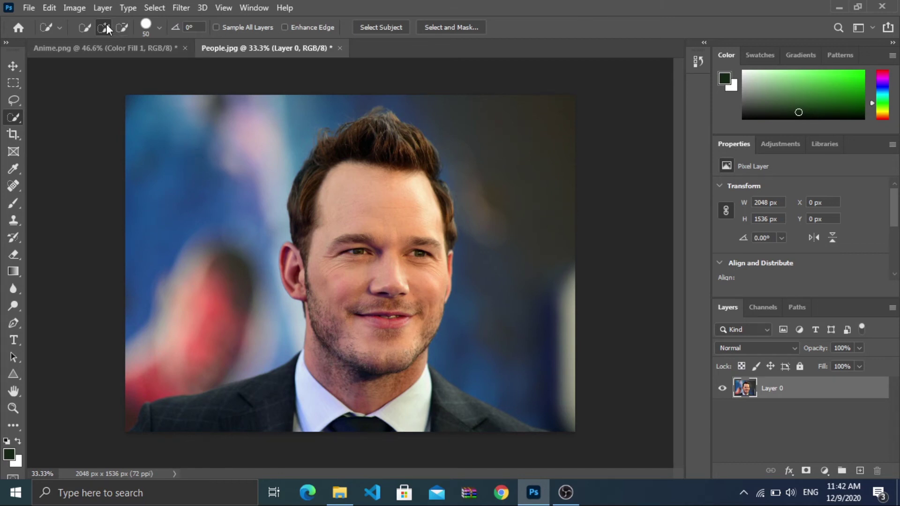
mouse_move(144, 116)
mouse_down()
mouse_move(169, 137)
mouse_move(155, 284)
mouse_move(215, 233)
mouse_move(218, 299)
mouse_up()
mouse_move(223, 350)
mouse_down()
mouse_move(317, 89)
mouse_move(316, 97)
mouse_move(369, 103)
mouse_move(418, 94)
mouse_move(430, 145)
mouse_up()
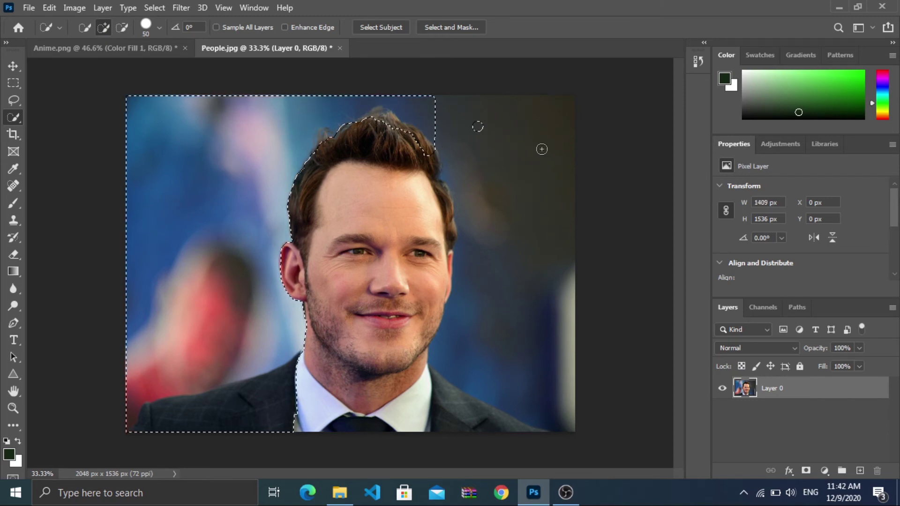
mouse_move(541, 149)
mouse_down()
mouse_move(555, 160)
mouse_move(555, 201)
mouse_up()
click(538, 310)
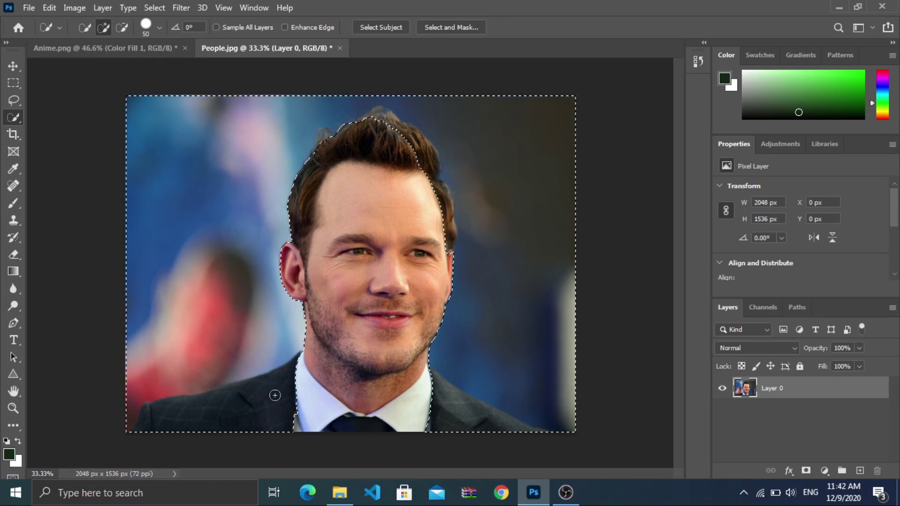
Step: Subtract both shoulders of the man's suit from the background selection
key(alt)
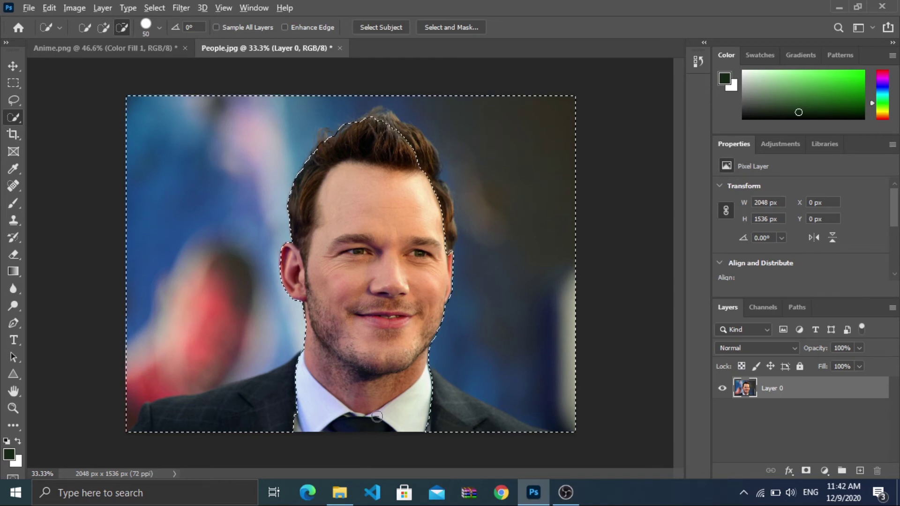
mouse_move(301, 376)
mouse_down()
mouse_move(275, 402)
mouse_move(203, 424)
mouse_up()
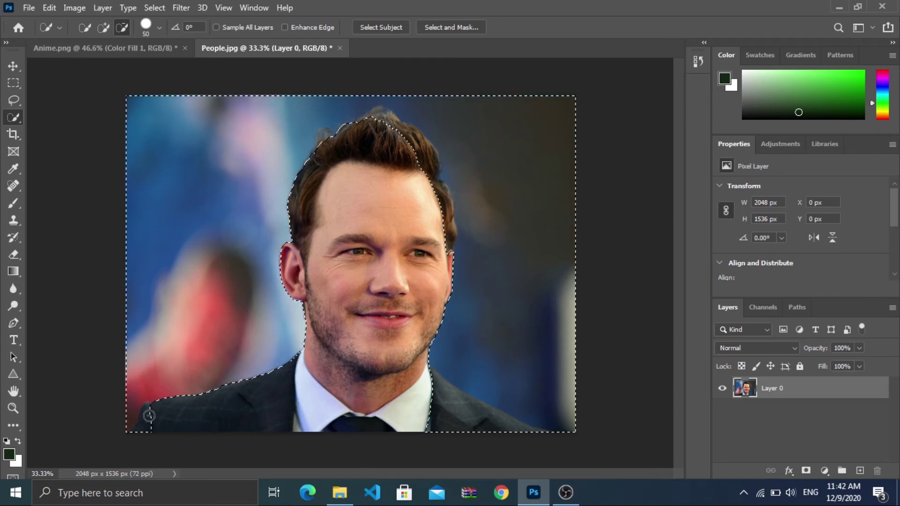
drag(150, 419, 137, 434)
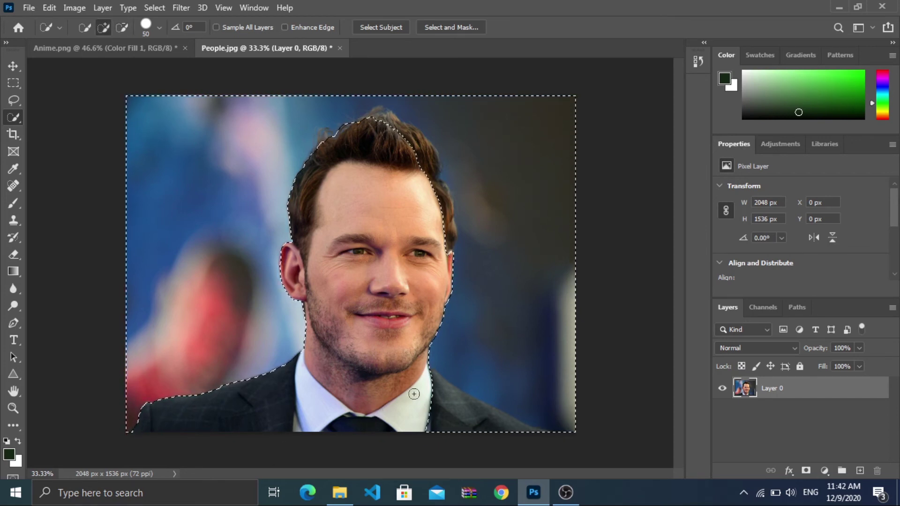
key(alt)
drag(466, 413, 500, 425)
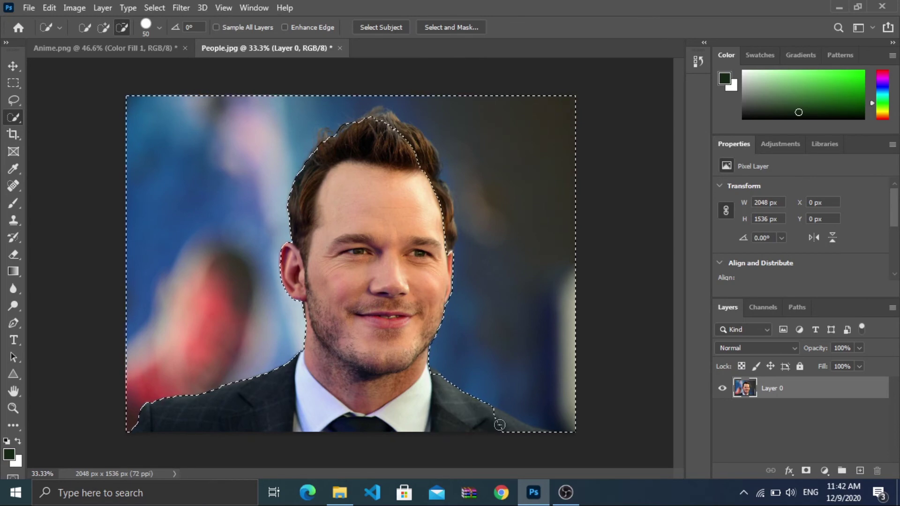
click(537, 436)
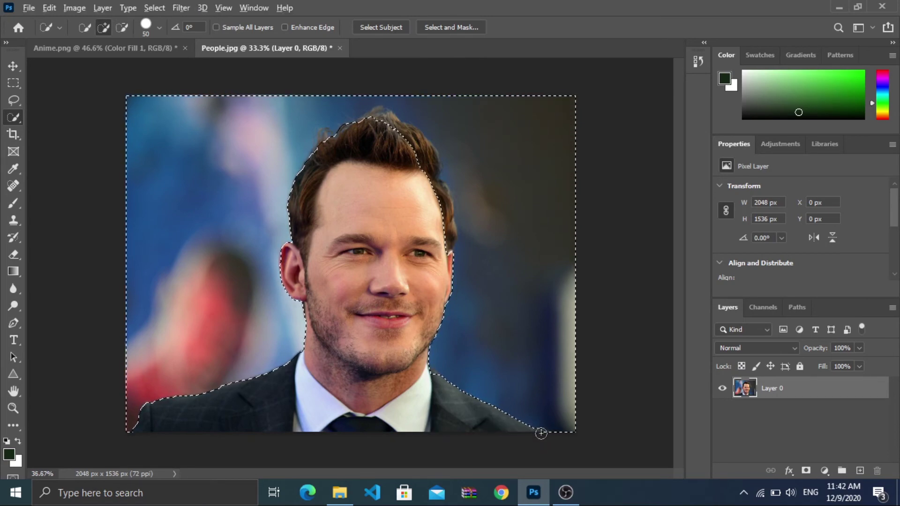
Step: Subtract the suit corner beside the collar and the man's hair at the crown and along its right edge from the selection
scroll(542, 433, up, 5)
scroll(558, 418, down, 3)
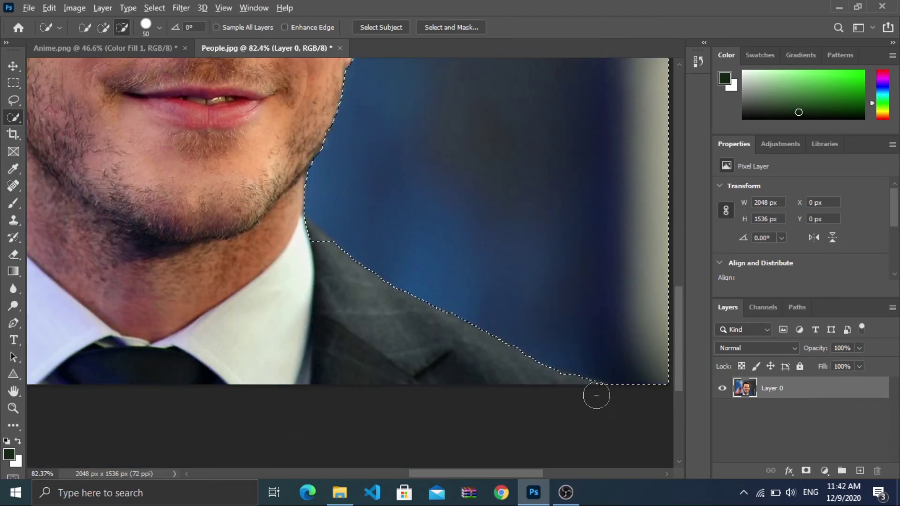
scroll(487, 383, down, 8)
scroll(487, 382, up, 10)
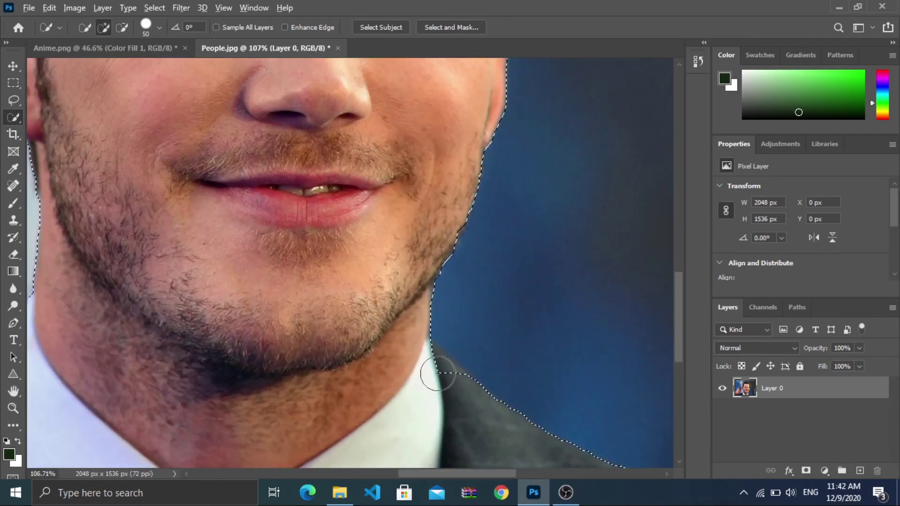
drag(435, 368, 428, 364)
scroll(436, 203, down, 7)
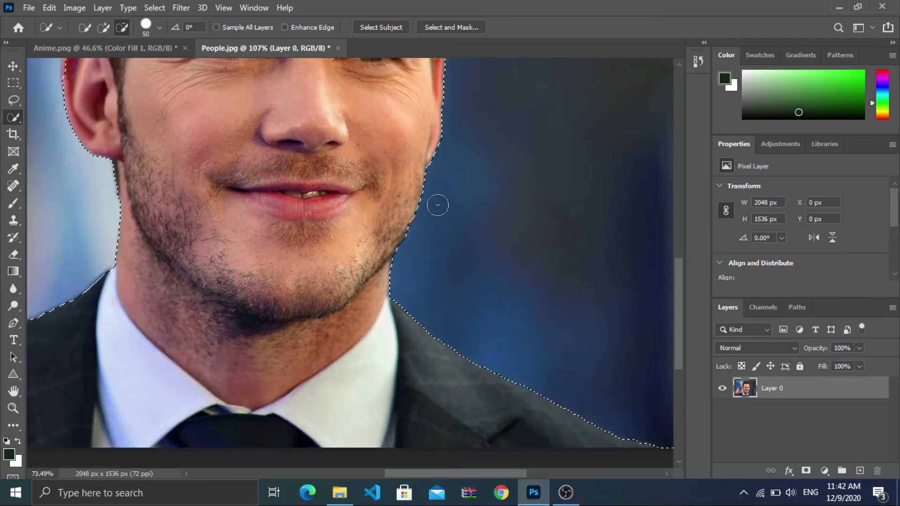
scroll(354, 144, up, 4)
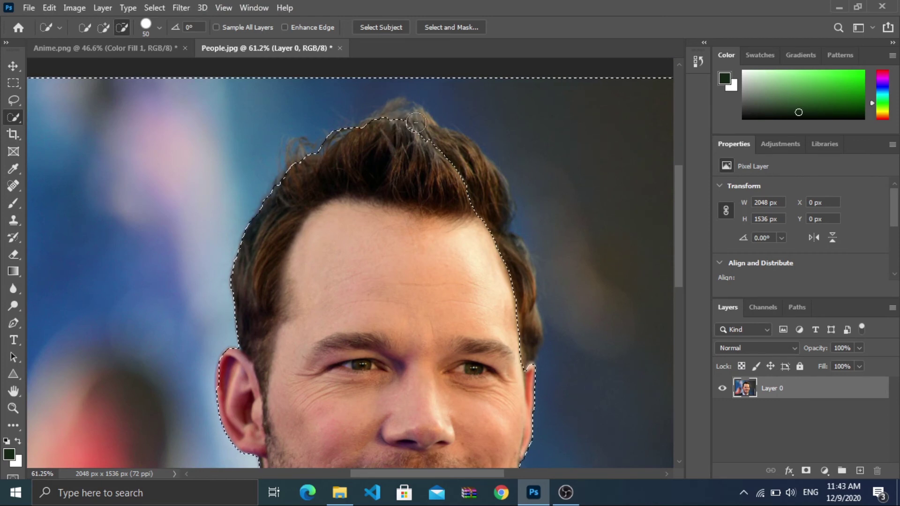
mouse_move(416, 123)
mouse_down()
mouse_move(470, 176)
mouse_move(494, 221)
mouse_move(525, 347)
mouse_move(475, 170)
mouse_move(497, 187)
mouse_move(396, 121)
mouse_move(372, 116)
mouse_move(358, 165)
mouse_up()
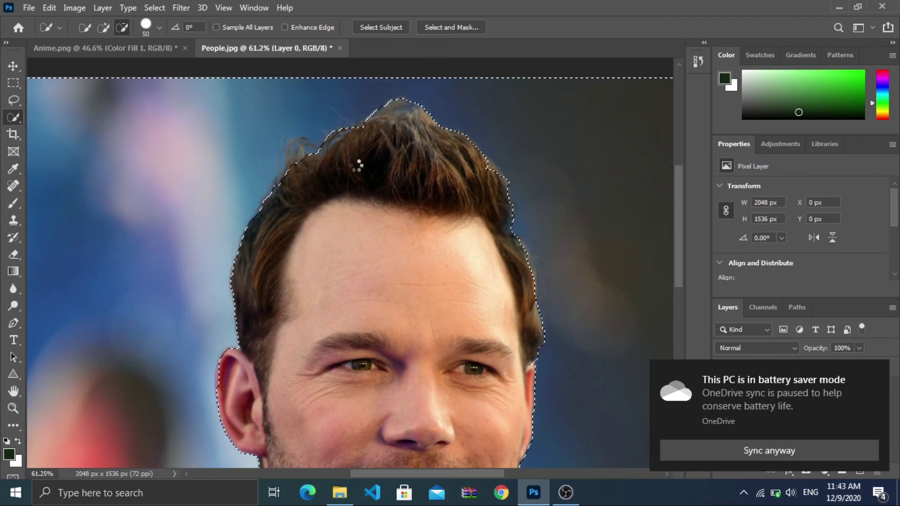
Step: Raise the screen brightness
key(XF86MonBrightnessUp)
key(XF86MonBrightnessUp)
key(XF86MonBrightnessUp)
key(XF86MonBrightnessUp)
key(XF86MonBrightnessUp)
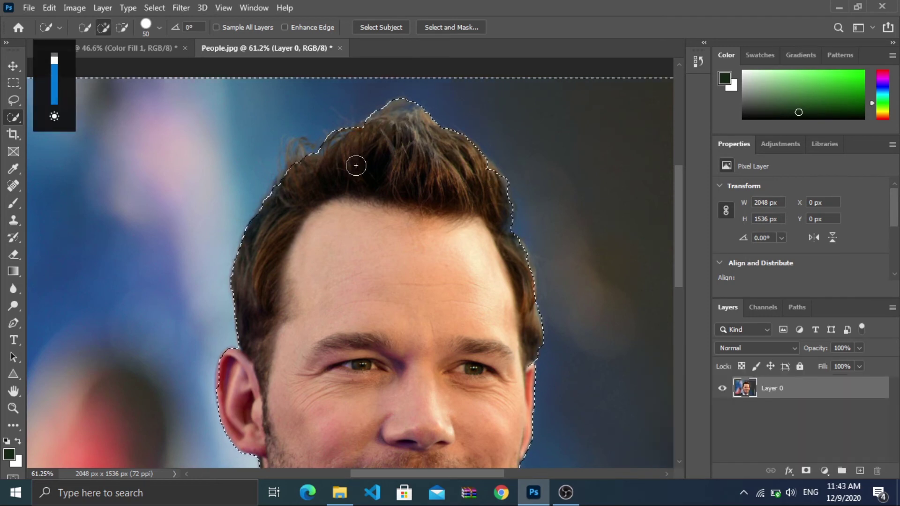
Step: Subtract the stray tuft at the hair's upper left from the selection, and delete the selected background before deselecting
key(alt)
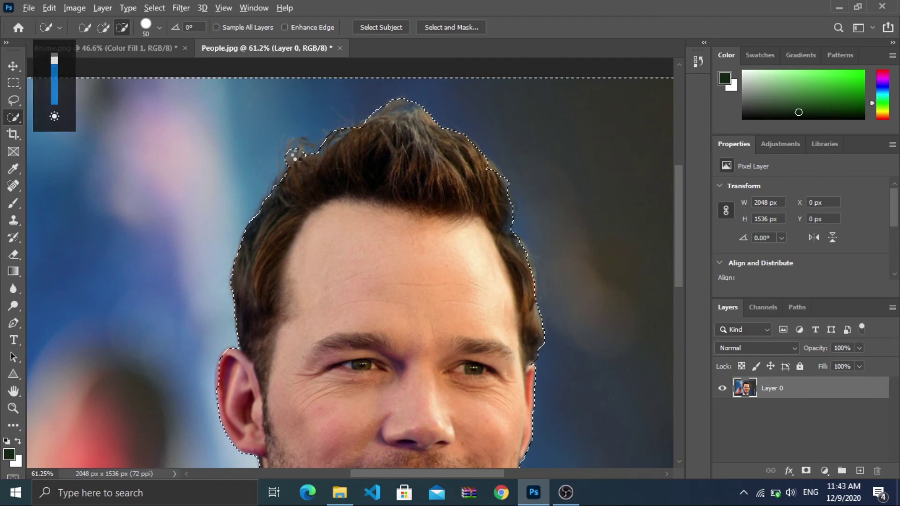
drag(295, 156, 300, 153)
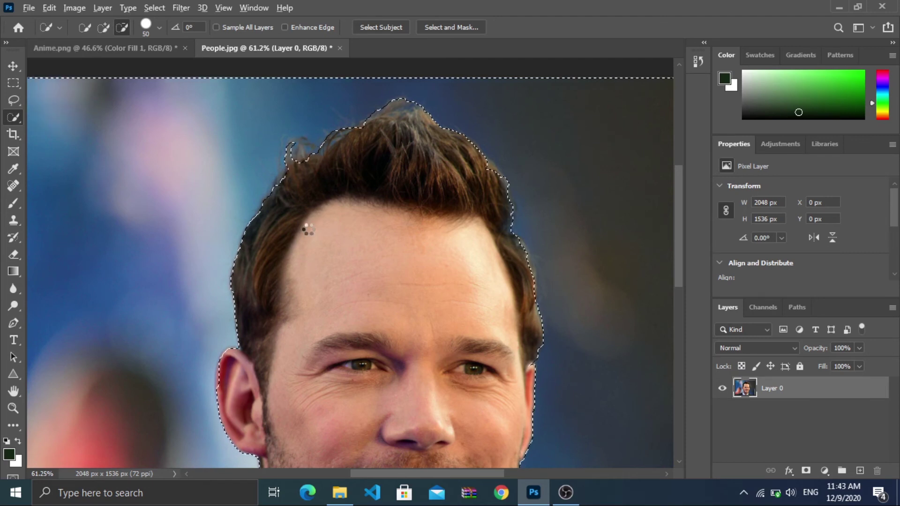
scroll(309, 229, down, 8)
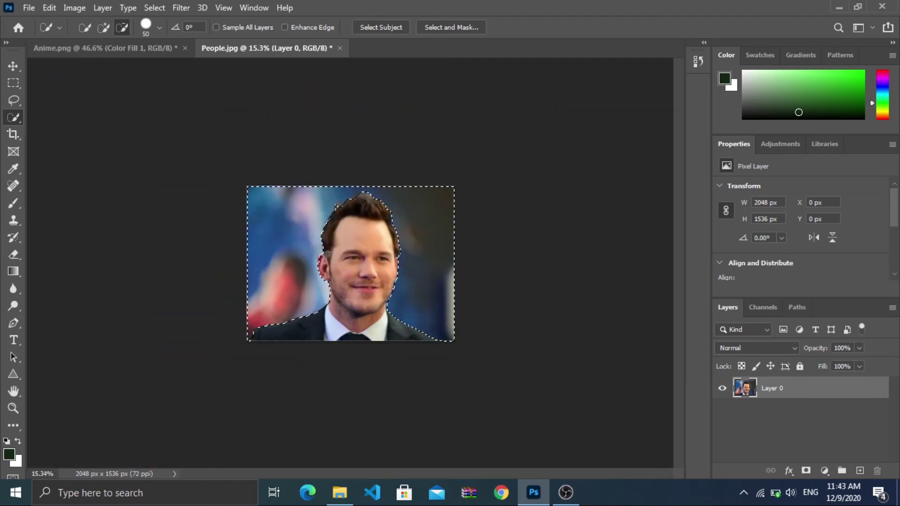
scroll(327, 253, up, 2)
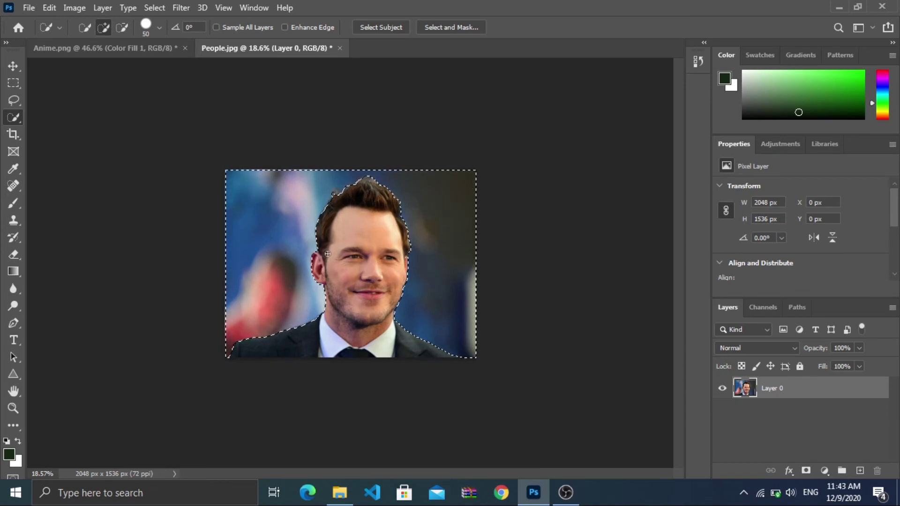
key(Delete)
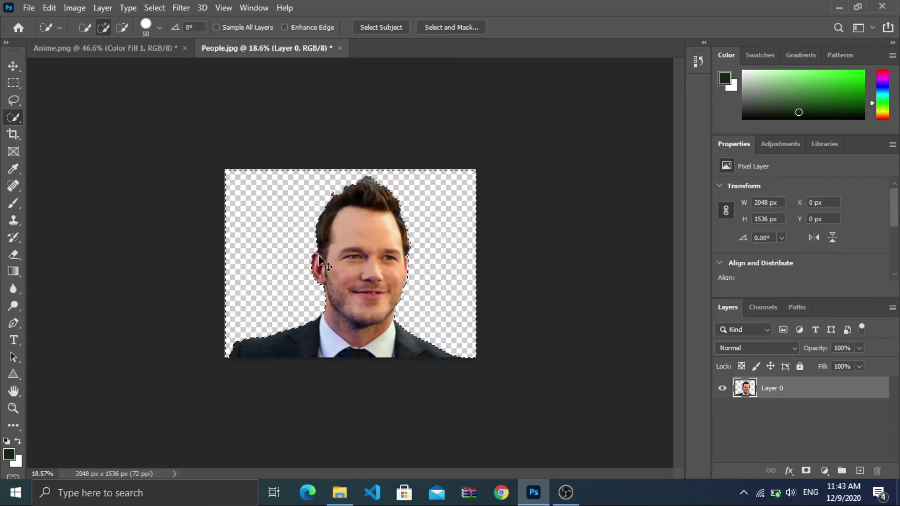
key(ctrl+d)
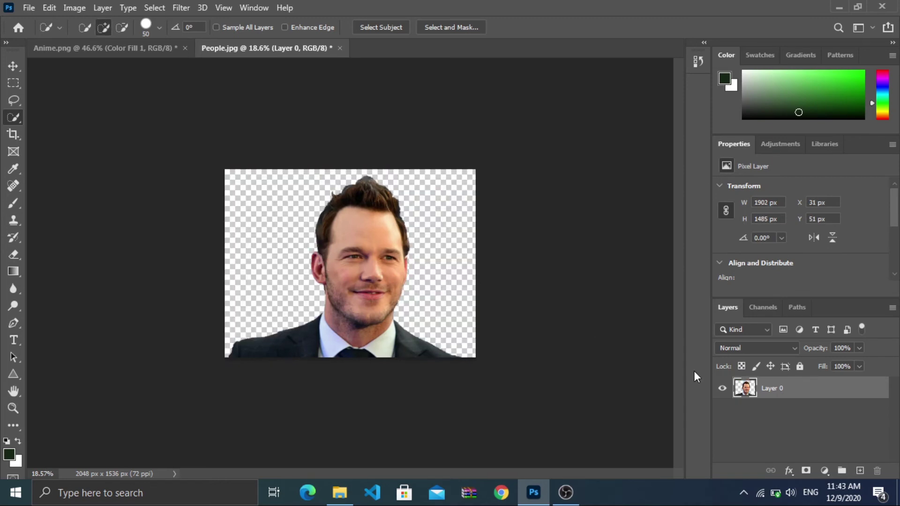
Step: Add a Solid Color fill layer in dark green (162715) and place it beneath Layer 0
click(825, 471)
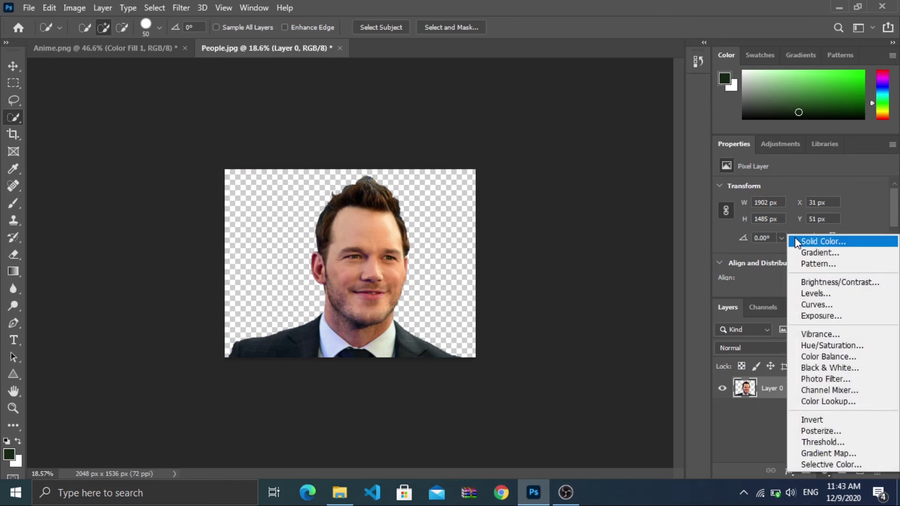
click(797, 241)
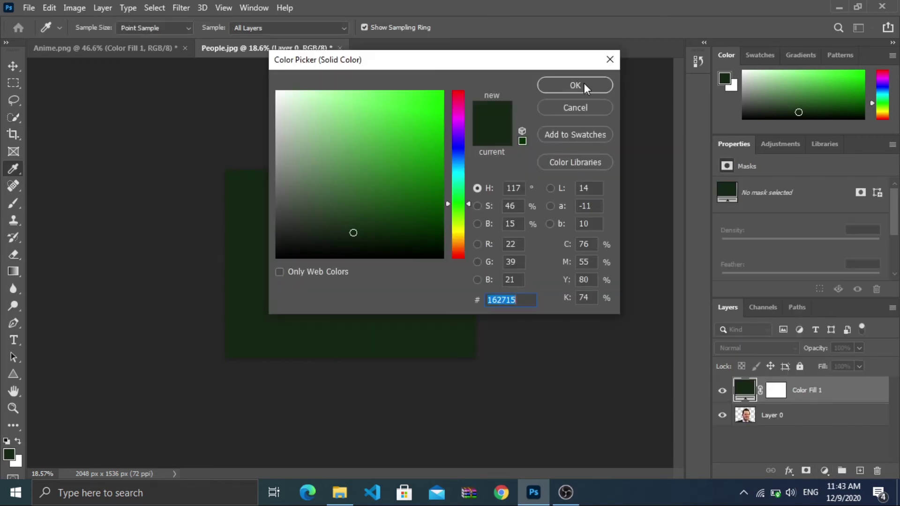
click(575, 85)
key(w)
drag(824, 392, 818, 432)
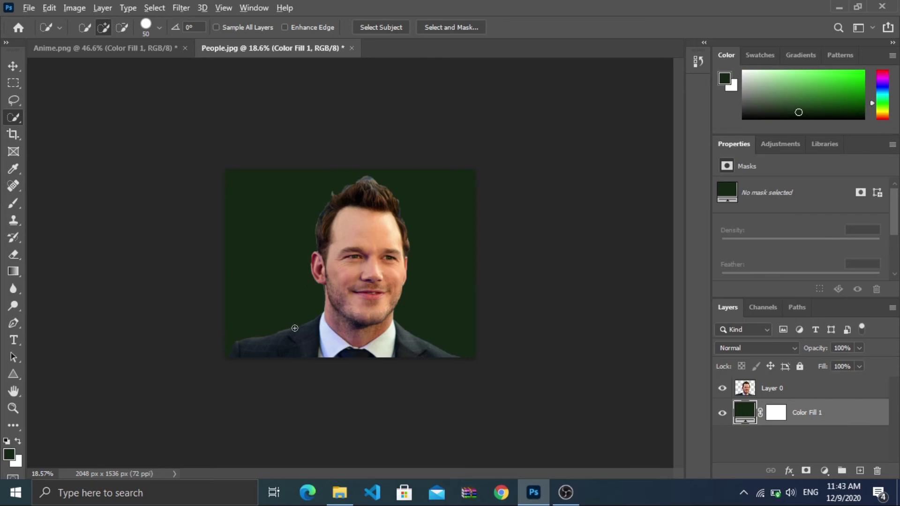
Step: Inspect the cut-out's shoulder edge, and undo the fill layer, background deletion and selection to restore the original photo
scroll(294, 328, up, 3)
scroll(153, 429, up, 5)
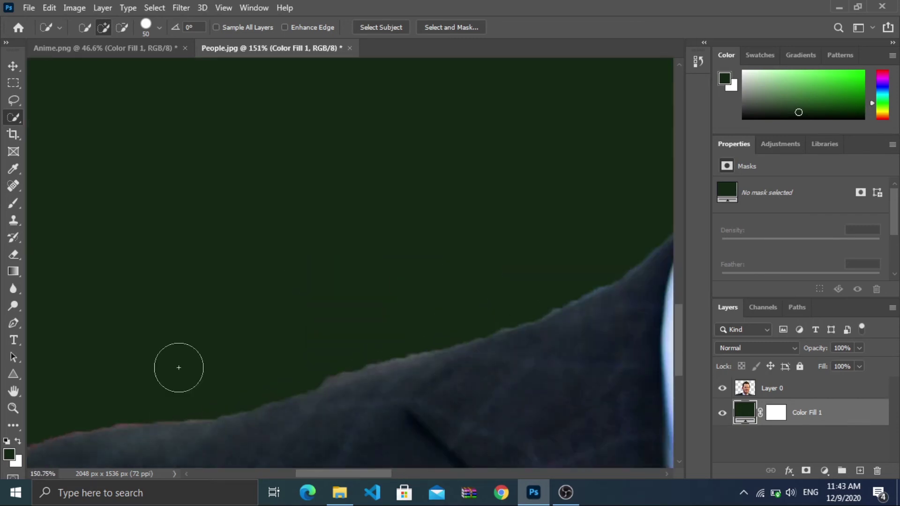
scroll(434, 274, down, 4)
scroll(433, 275, down, 3)
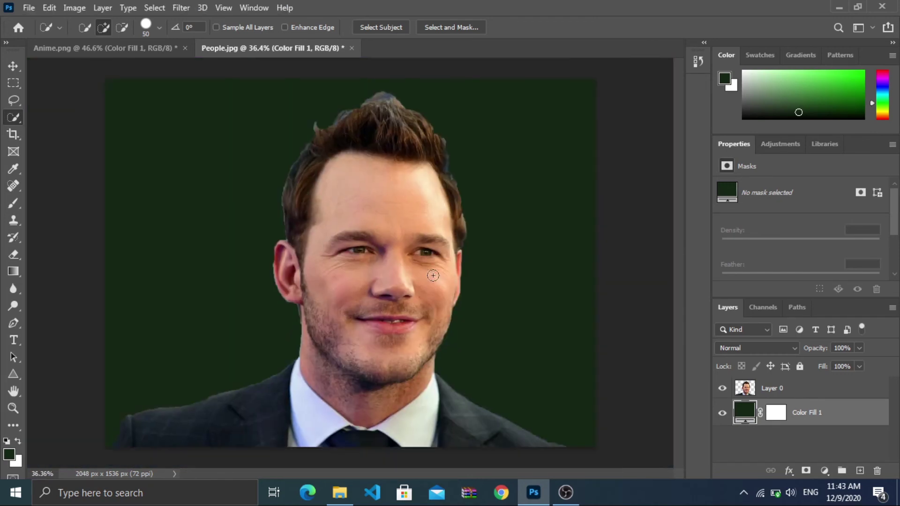
key(ctrl+bracketright)
key(Delete)
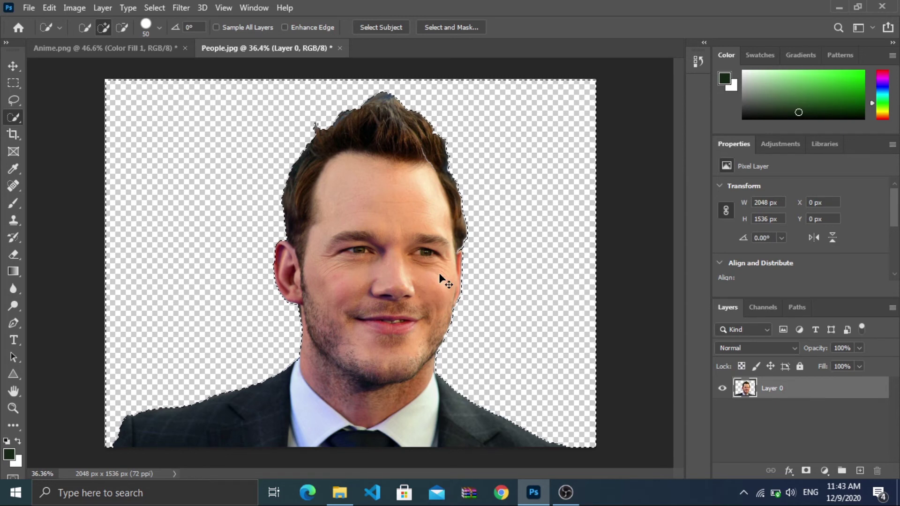
key(ctrl+z)
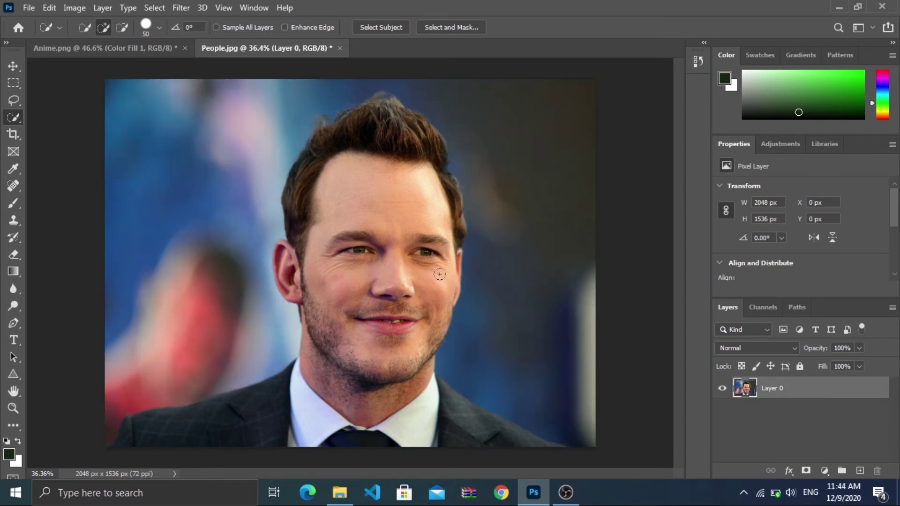
Step: Activate the Eraser tool for the background beside the suit shoulder at the photo's lower-right corner
click(16, 257)
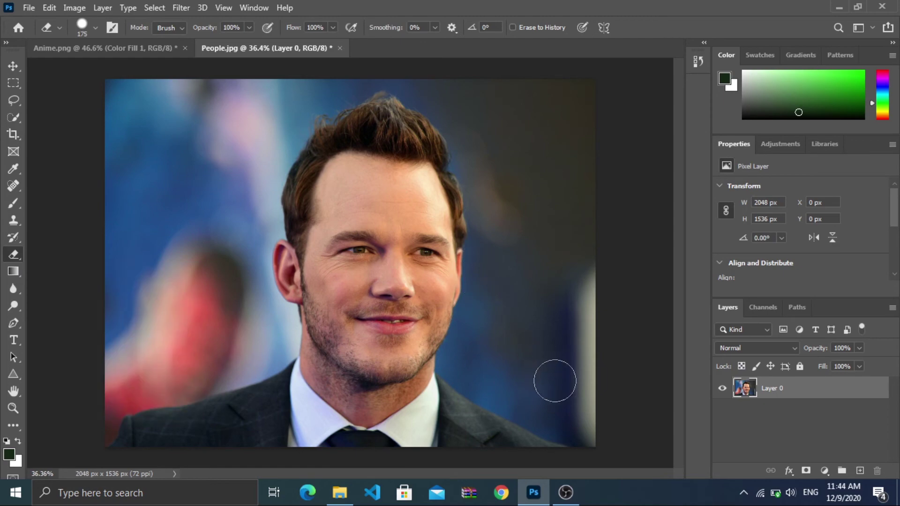
scroll(597, 391, up, 5)
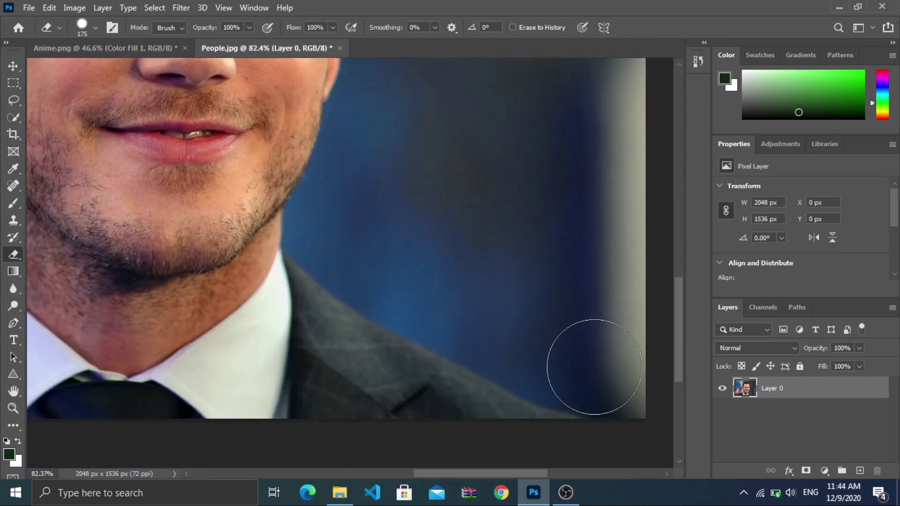
scroll(593, 371, down, 3)
scroll(656, 351, up, 3)
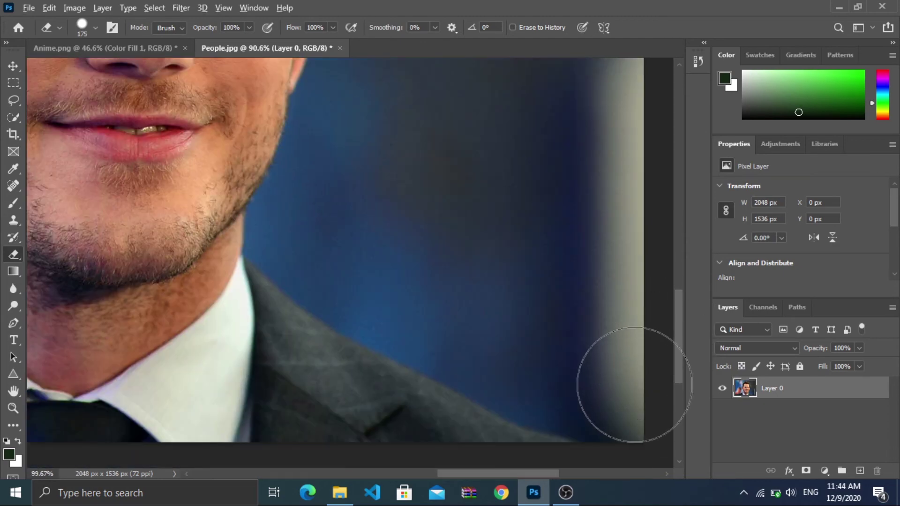
scroll(610, 370, up, 2)
scroll(605, 369, down, 1)
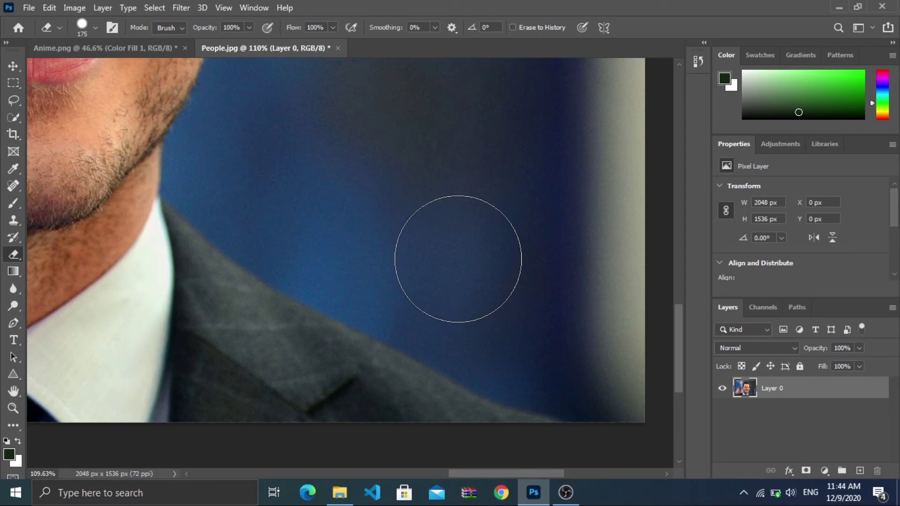
Step: Reduce the eraser brush to 70 px and soften its edge to 24% hardness
key(bracketleft)
key(bracketleft)
key(bracketleft)
key(bracketleft)
key(bracketleft)
key(bracketleft)
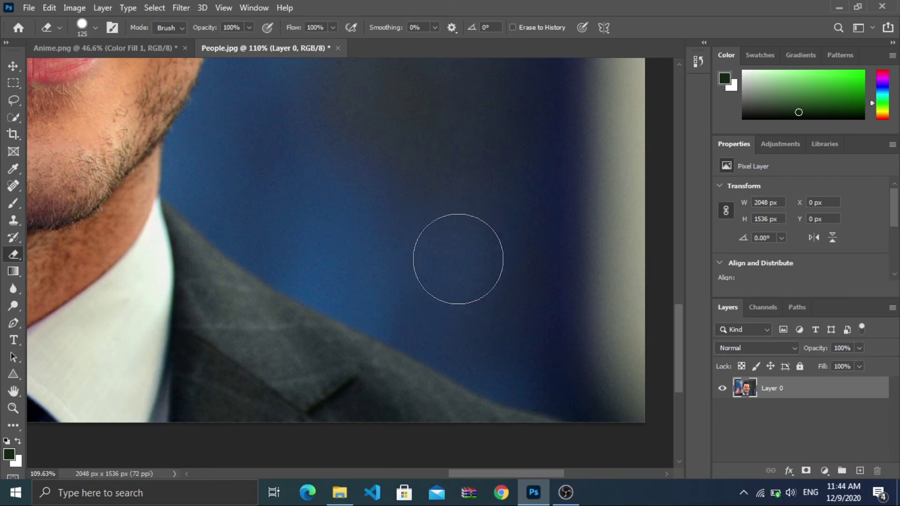
key(bracketleft)
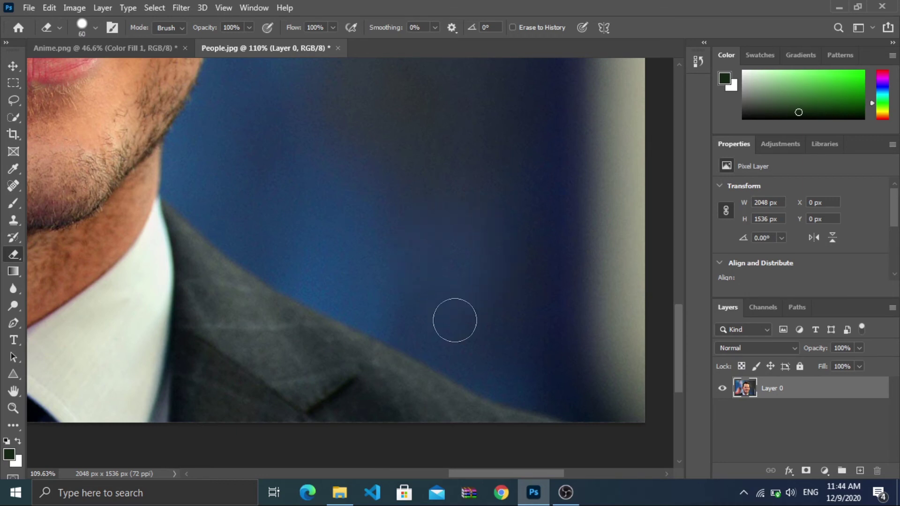
key(bracketright)
click(95, 28)
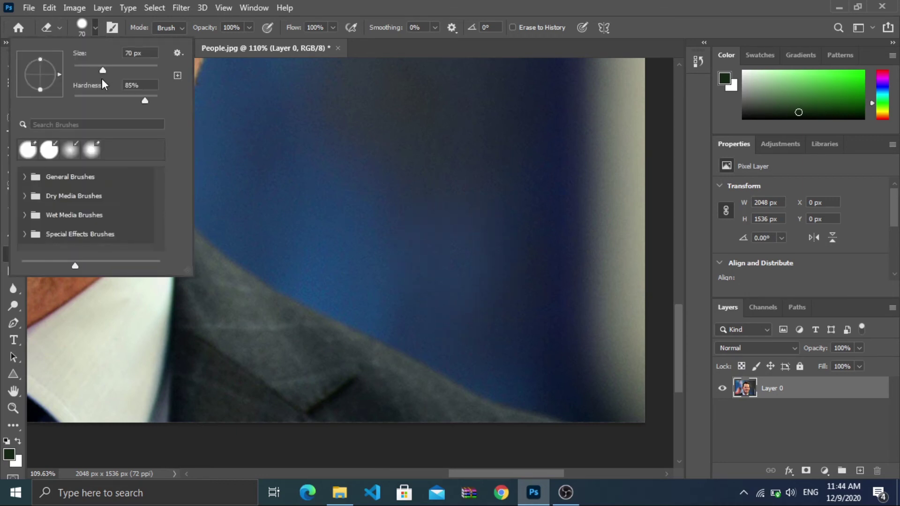
click(103, 96)
key(Return)
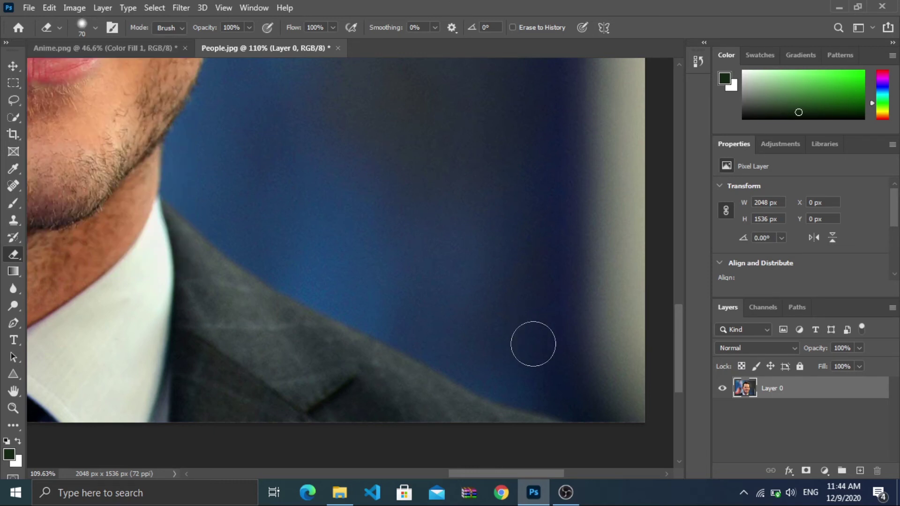
Step: Erase a strip of background along the suit shoulder at the photo's right and up beside the face
scroll(564, 405, up, 1)
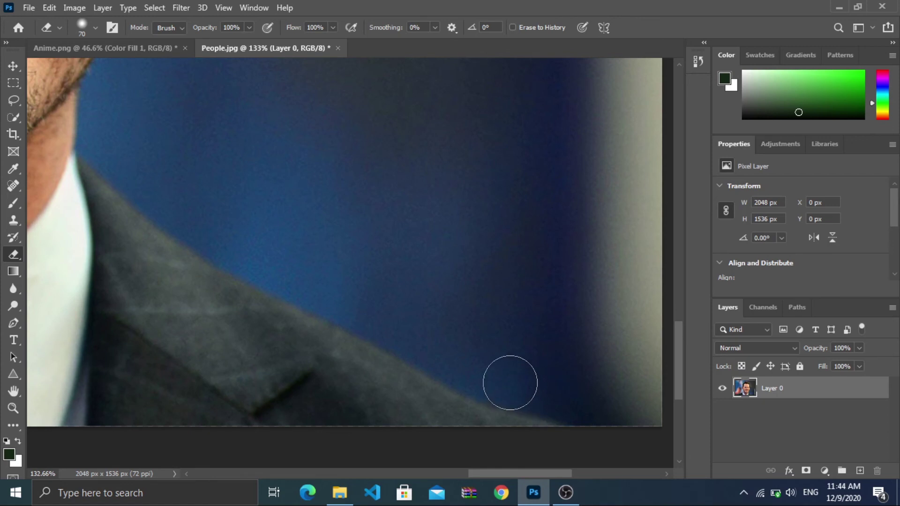
mouse_move(508, 379)
mouse_down()
mouse_move(588, 401)
mouse_move(495, 377)
mouse_move(245, 249)
mouse_move(107, 143)
mouse_move(162, 146)
mouse_move(108, 283)
mouse_move(384, 391)
mouse_move(180, 308)
mouse_move(197, 256)
mouse_move(171, 271)
mouse_move(165, 319)
mouse_move(210, 162)
mouse_move(197, 315)
mouse_move(214, 318)
mouse_move(182, 366)
mouse_move(219, 327)
mouse_up()
scroll(160, 140, up, 2)
scroll(381, 382, up, 2)
scroll(198, 257, up, 2)
scroll(167, 316, up, 2)
scroll(220, 327, up, 2)
drag(216, 141, 292, 209)
scroll(292, 209, up, 4)
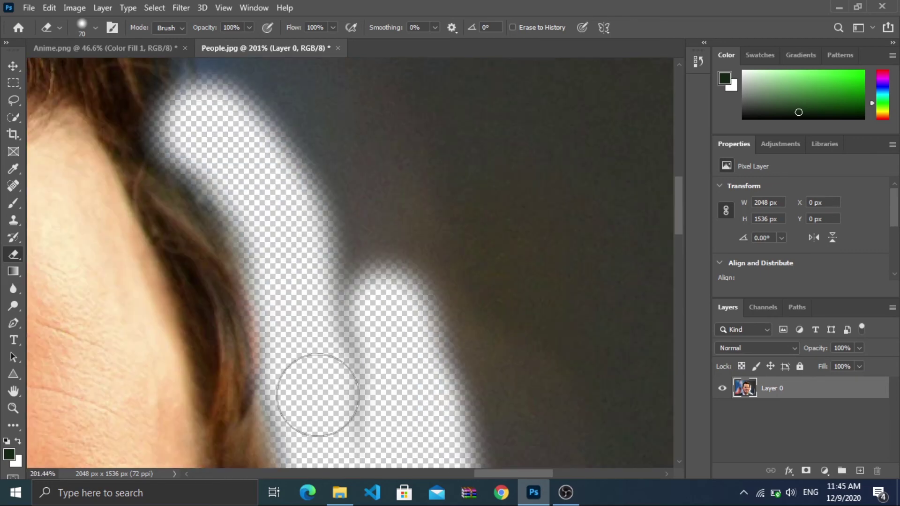
Step: Erase the background beside the hair on the photo's right side and over the top of the head
drag(317, 394, 403, 262)
scroll(305, 197, down, 8)
drag(305, 197, 328, 268)
scroll(300, 201, up, 2)
mouse_move(244, 178)
mouse_down()
mouse_move(284, 249)
mouse_move(80, 125)
mouse_move(181, 134)
mouse_up()
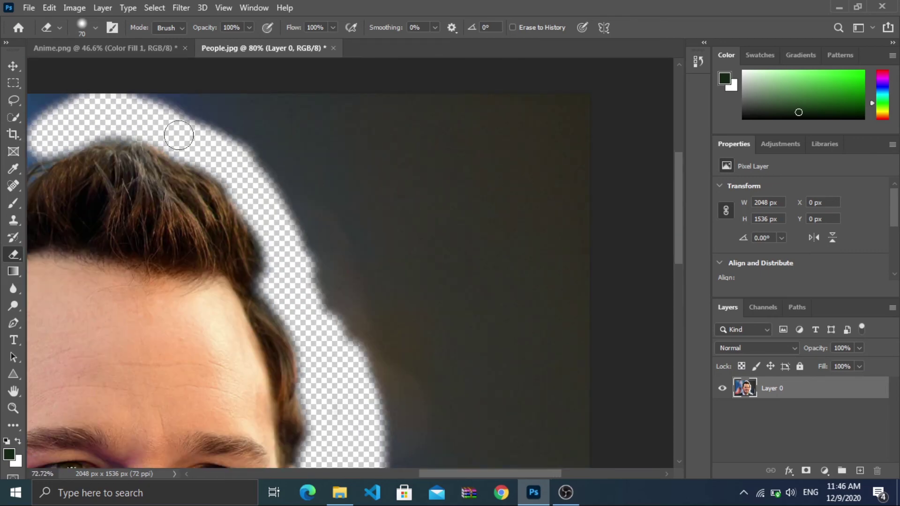
Step: Erase the background around the hair from the top of the head down the photo's left side
scroll(181, 134, up, 2)
mouse_move(366, 129)
mouse_down()
mouse_move(249, 231)
mouse_move(185, 419)
mouse_up()
mouse_move(185, 420)
mouse_down()
mouse_move(454, 63)
mouse_move(155, 331)
mouse_up()
scroll(199, 241, up, 4)
scroll(199, 241, down, 3)
drag(199, 241, 212, 309)
Step: Shrink the eraser brush and erase the background close to the hair above the ear
key(bracketleft)
key(bracketleft)
key(bracketleft)
key(bracketleft)
key(bracketleft)
key(bracketleft)
key(bracketleft)
mouse_move(239, 239)
mouse_down()
mouse_move(227, 317)
mouse_move(230, 77)
mouse_up()
mouse_move(244, 335)
mouse_down()
mouse_move(173, 386)
mouse_move(167, 427)
mouse_up()
Step: Enlarge the eraser brush to 40 px and erase the background along the outer edge of the ear
key(bracketright)
key(bracketright)
key(bracketright)
drag(155, 324, 136, 390)
scroll(163, 205, down, 2)
drag(163, 205, 202, 432)
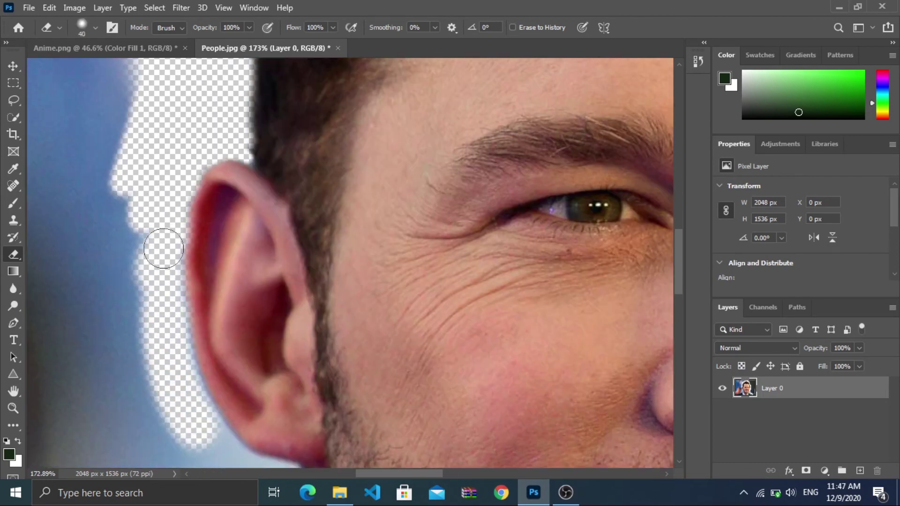
Step: Erase the background below the ear and along the neck down to the shirt collar
scroll(163, 247, down, 1)
mouse_move(163, 247)
mouse_down()
mouse_move(192, 321)
mouse_move(292, 396)
mouse_up()
scroll(244, 356, down, 2)
mouse_move(286, 239)
mouse_down()
mouse_move(301, 338)
mouse_move(291, 418)
mouse_up()
scroll(295, 303, down, 2)
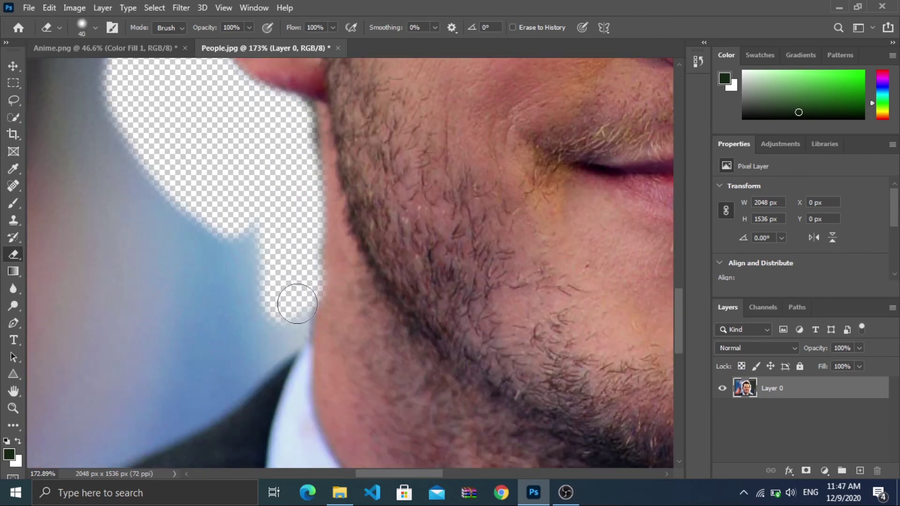
drag(295, 304, 262, 436)
Step: Erase a wide strip of background above the suit shoulder from the collar to the photo's left edge
scroll(223, 277, down, 5)
scroll(223, 277, up, 5)
mouse_move(445, 225)
mouse_down()
mouse_move(74, 356)
mouse_move(422, 197)
mouse_up()
scroll(389, 309, down, 5)
scroll(132, 336, up, 2)
mouse_move(277, 256)
mouse_down()
mouse_move(48, 321)
mouse_move(289, 211)
mouse_up()
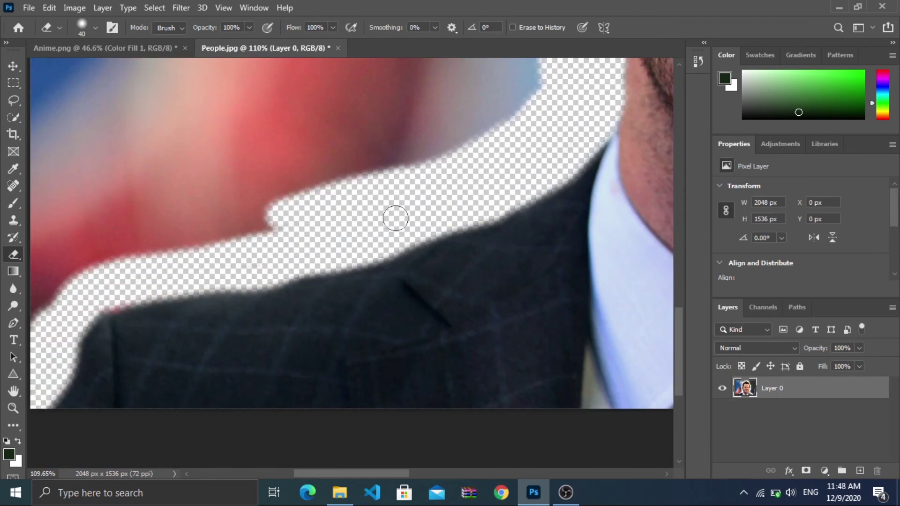
mouse_move(396, 218)
mouse_down()
mouse_move(211, 241)
mouse_move(159, 237)
mouse_move(96, 258)
mouse_move(241, 240)
mouse_up()
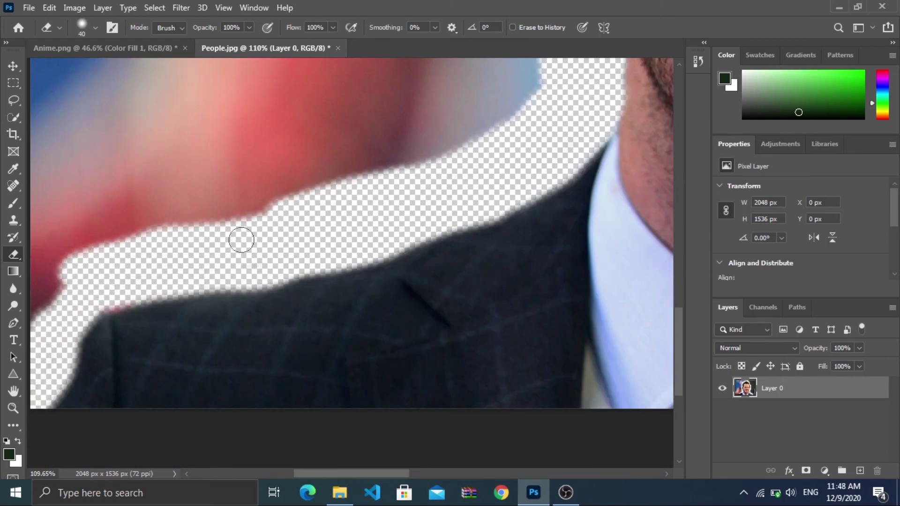
mouse_move(328, 207)
mouse_down()
mouse_move(42, 279)
mouse_move(26, 307)
mouse_move(58, 263)
mouse_up()
Step: Set the eraser brush to 400 px with a harder edge and erase all remaining background around the figure
scroll(245, 176, down, 11)
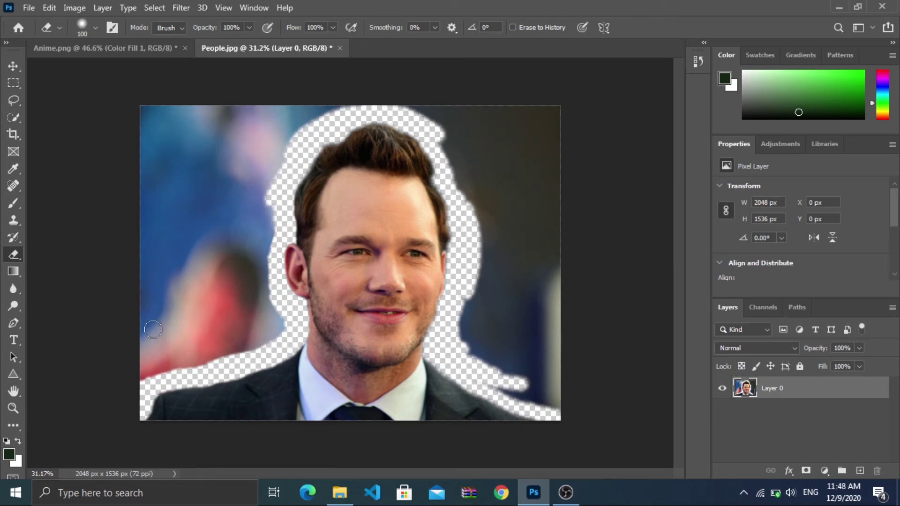
key(bracketright)
key(bracketright)
click(95, 27)
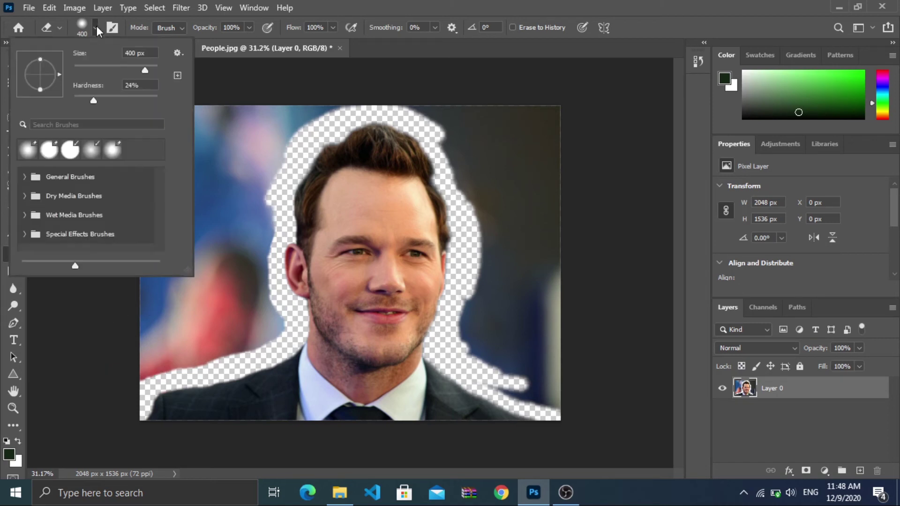
click(156, 96)
click(344, 1)
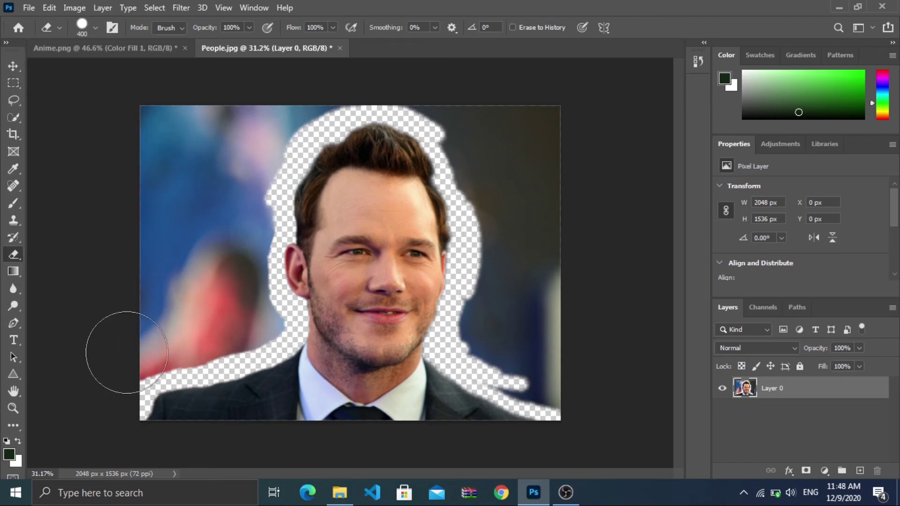
mouse_move(126, 353)
mouse_down()
mouse_move(221, 315)
mouse_move(249, 315)
mouse_move(238, 315)
mouse_move(225, 275)
mouse_move(239, 222)
mouse_move(225, 291)
mouse_move(189, 310)
mouse_move(173, 293)
mouse_move(187, 137)
mouse_move(120, 203)
mouse_move(129, 206)
mouse_move(167, 143)
mouse_move(189, 130)
mouse_move(212, 128)
mouse_move(218, 170)
mouse_move(291, 109)
mouse_move(371, 76)
mouse_move(415, 75)
mouse_move(465, 113)
mouse_move(486, 161)
mouse_move(503, 311)
mouse_move(469, 325)
mouse_move(480, 347)
mouse_move(574, 381)
mouse_move(564, 109)
mouse_move(543, 110)
mouse_move(543, 225)
mouse_up()
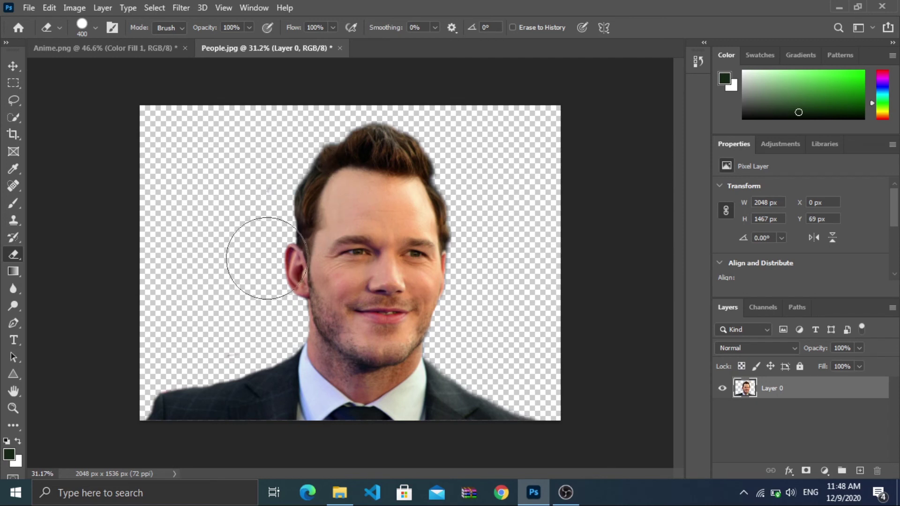
Step: Activate the Move tool and load Layer 0's pixels as a selection around the cut-out figure
click(12, 65)
scroll(345, 175, up, 3)
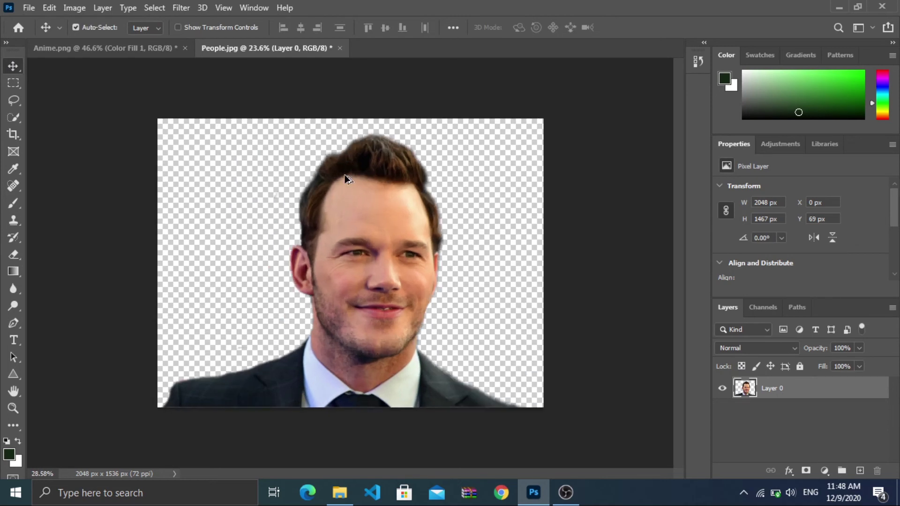
scroll(346, 177, down, 3)
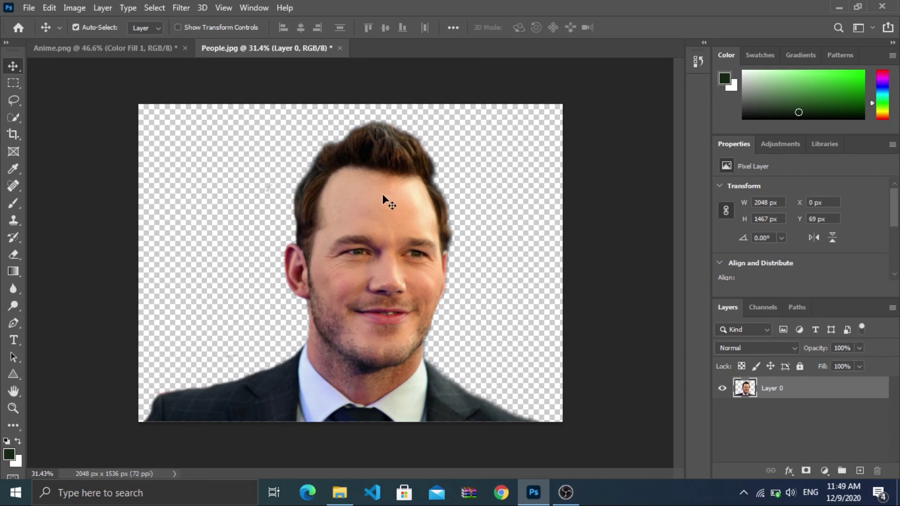
click(15, 118)
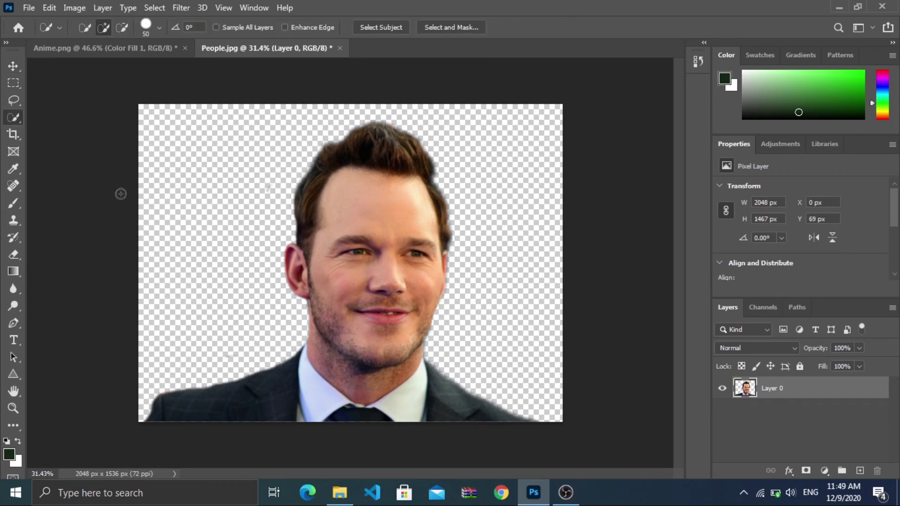
click(11, 64)
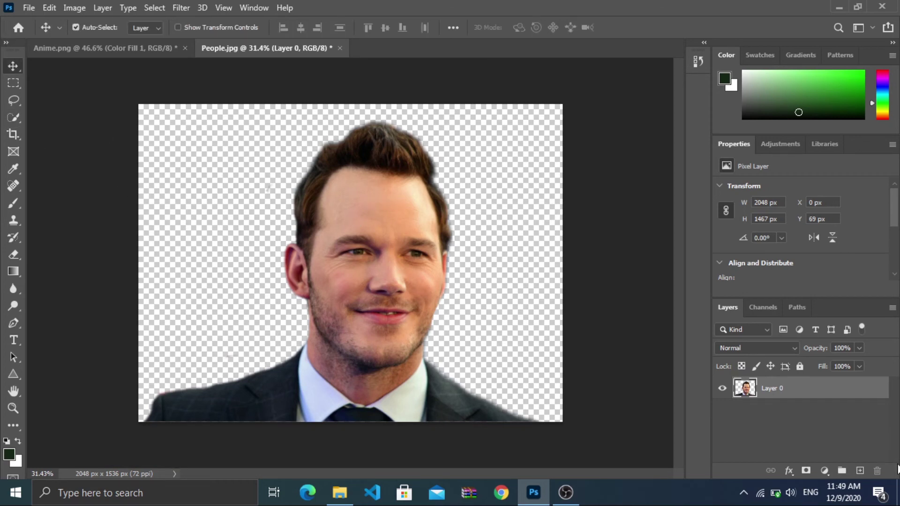
ctrl+click(749, 390)
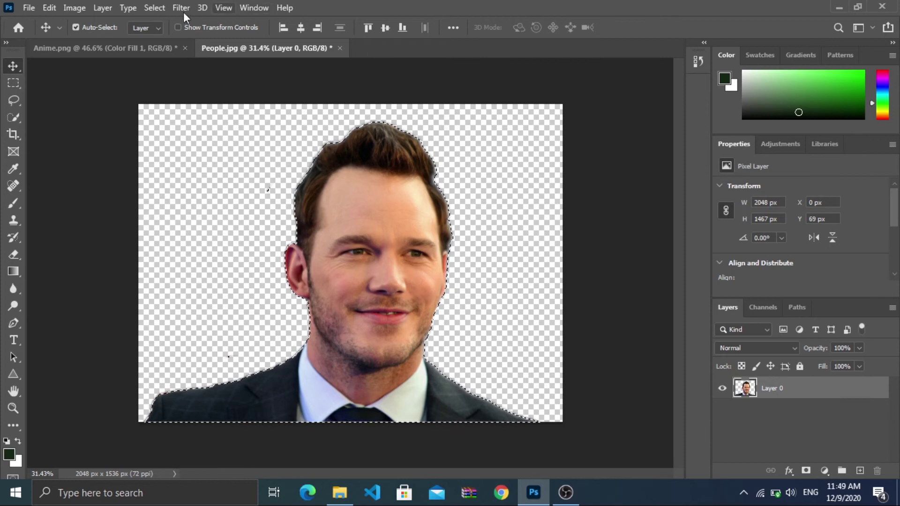
Step: Try several Gaussian Blur radii up to 196.4 pixels on the selected figure, and apply the blur at 6.4 pixels
click(165, 5)
mouse_move(180, 8)
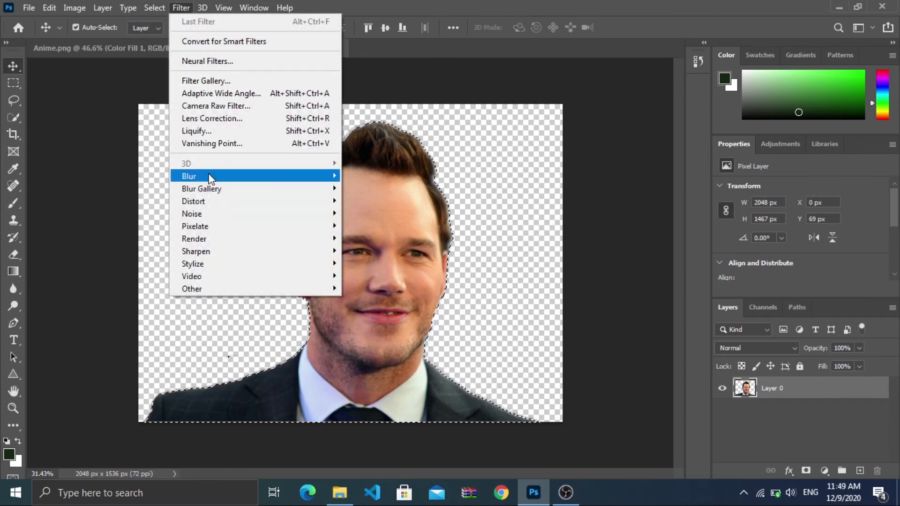
mouse_move(209, 179)
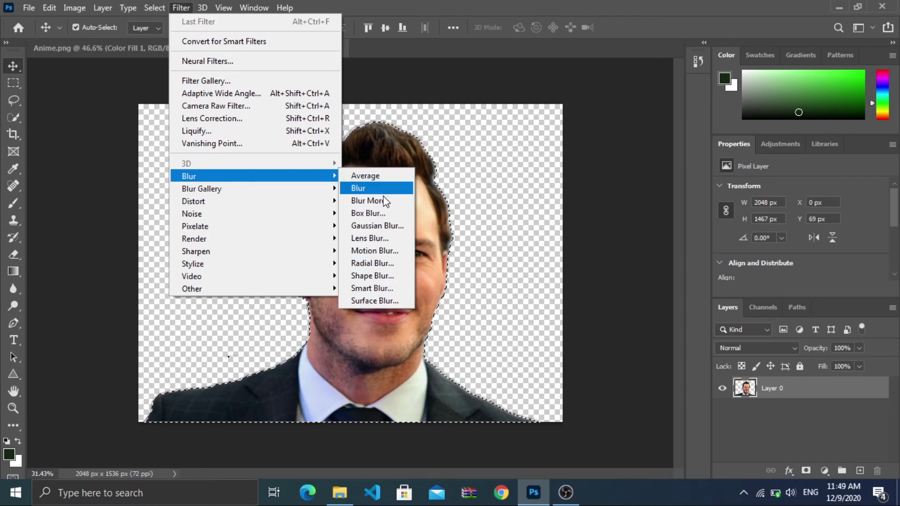
click(370, 226)
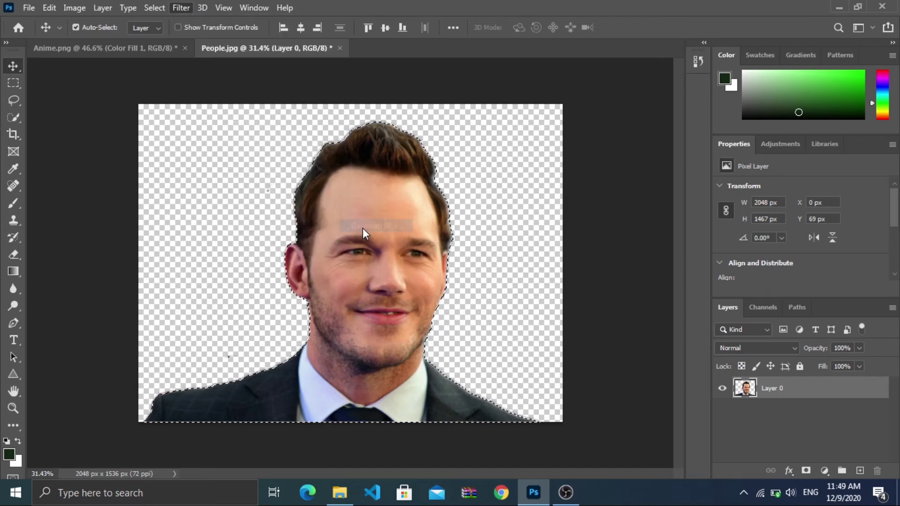
drag(416, 79, 523, 79)
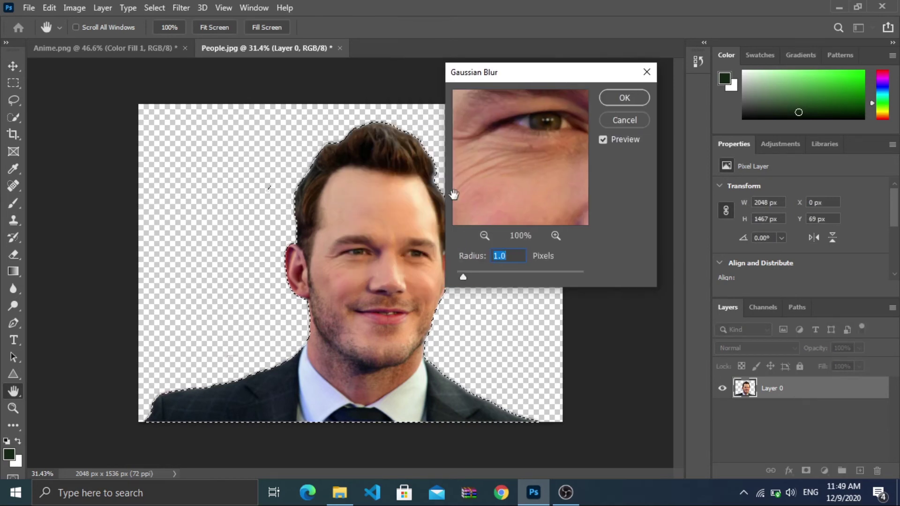
click(507, 270)
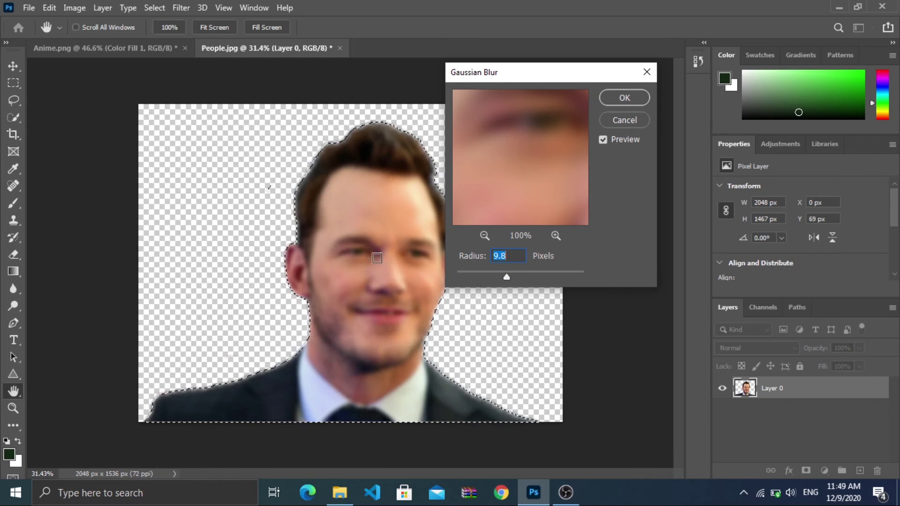
drag(505, 273, 561, 276)
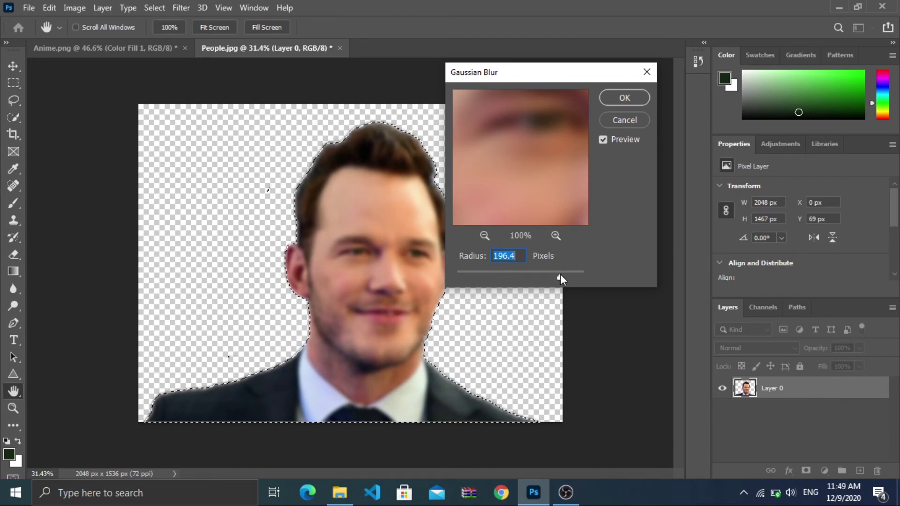
click(523, 271)
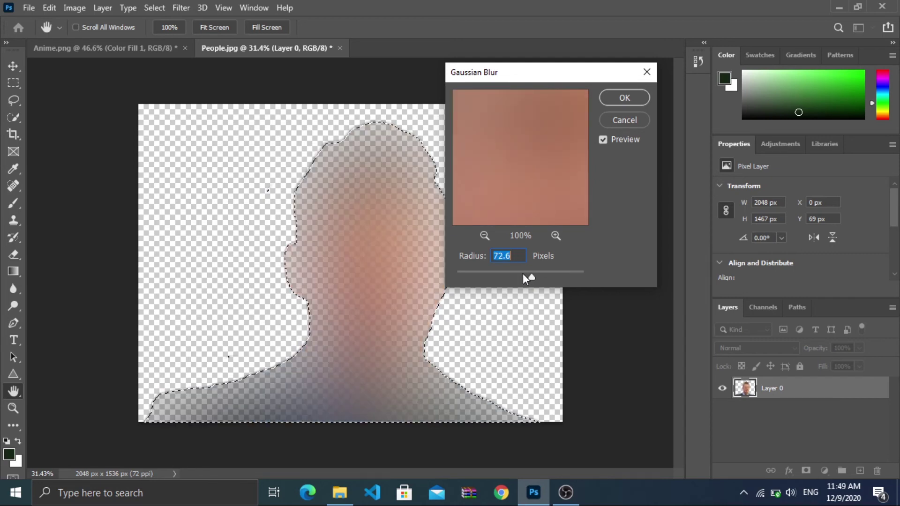
click(515, 273)
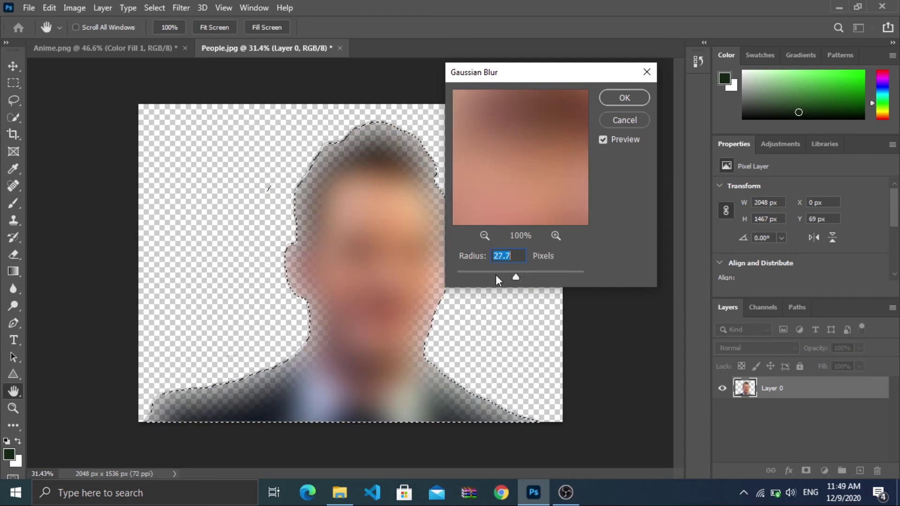
click(496, 276)
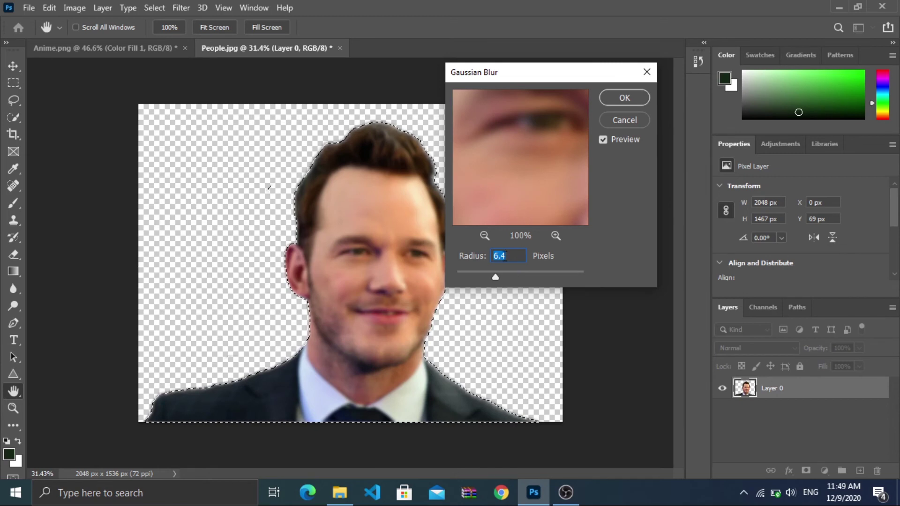
click(620, 101)
Step: Deselect the blurred figure and move it straight down to a Y position of about 152 px
key(v)
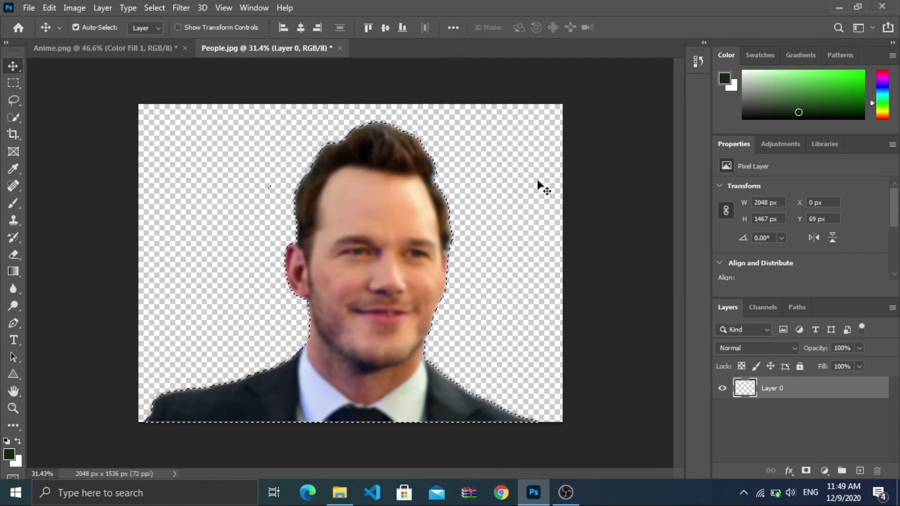
key(ctrl+d)
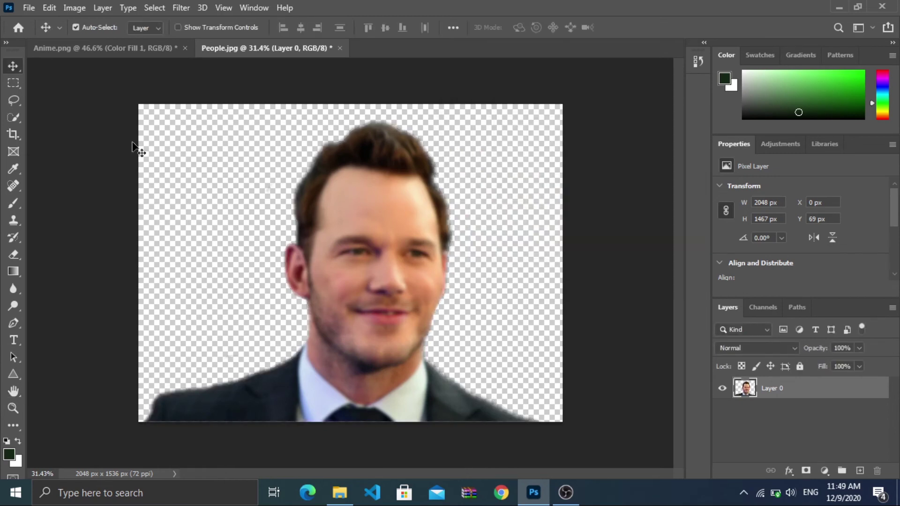
drag(367, 241, 365, 263)
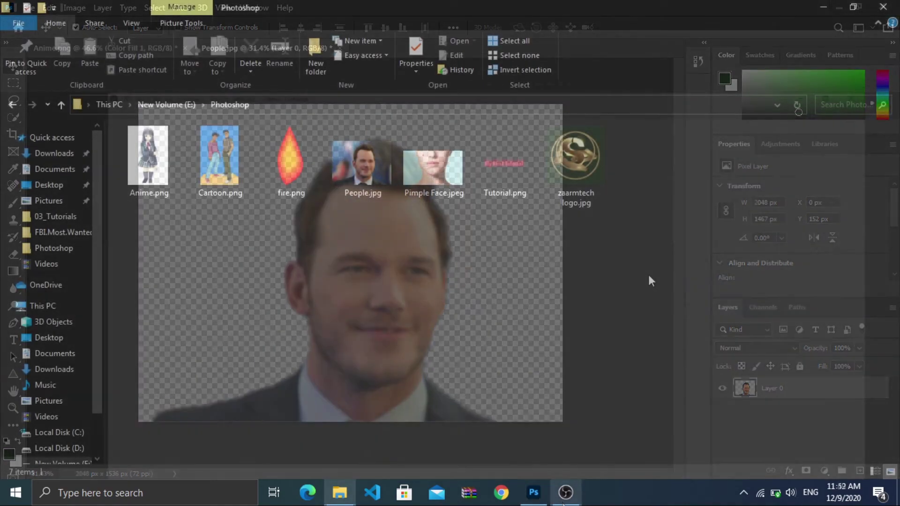
Step: Switch to File Explorer, refresh the Photoshop folder and open Pimple Face.jpeg
right_click(648, 275)
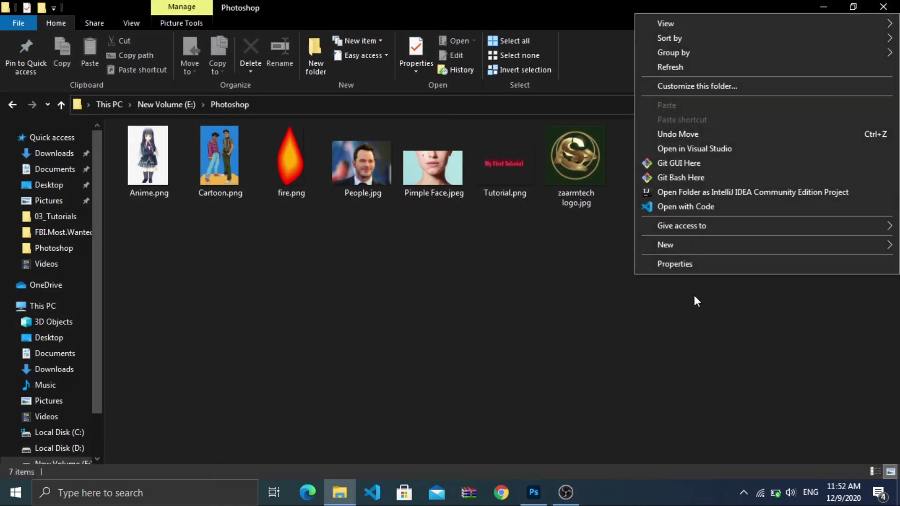
click(743, 66)
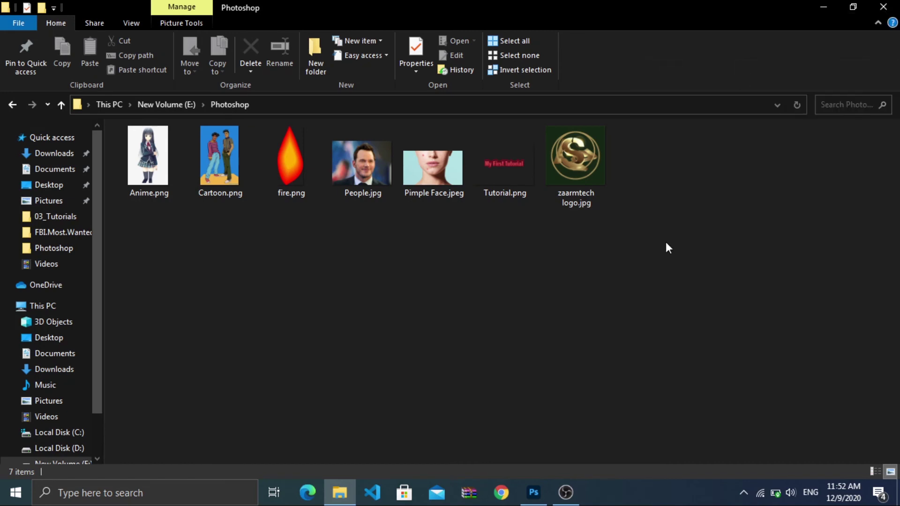
double_click(433, 175)
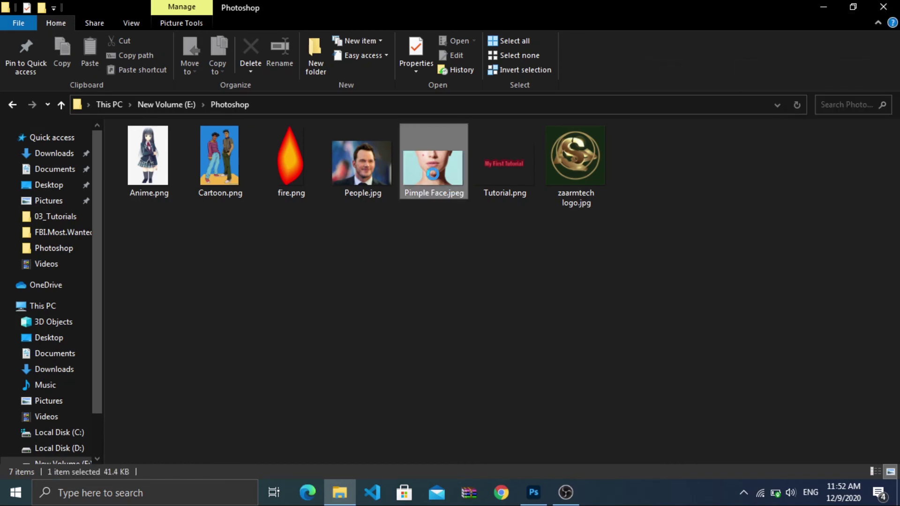
Step: Load Pimple Face.jpeg into Photoshop and convert its locked Background into a regular layer with the default settings
drag(435, 157, 752, 436)
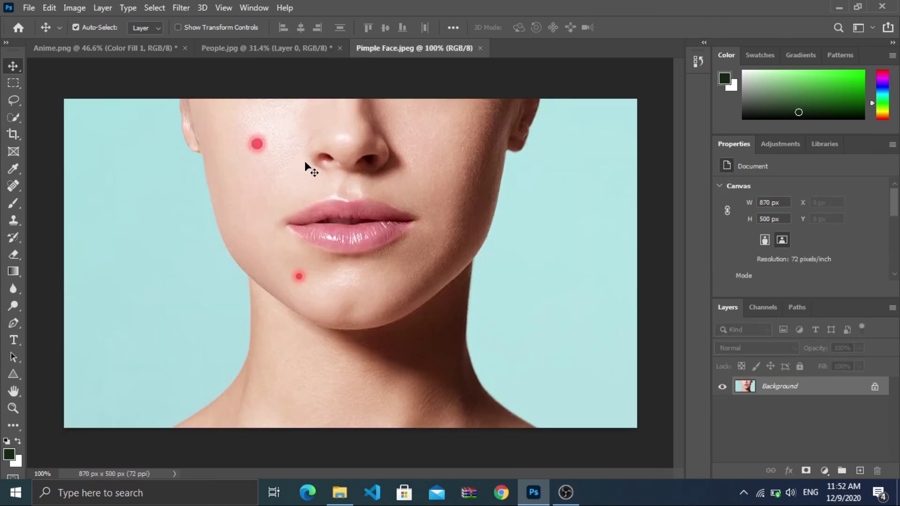
double_click(837, 391)
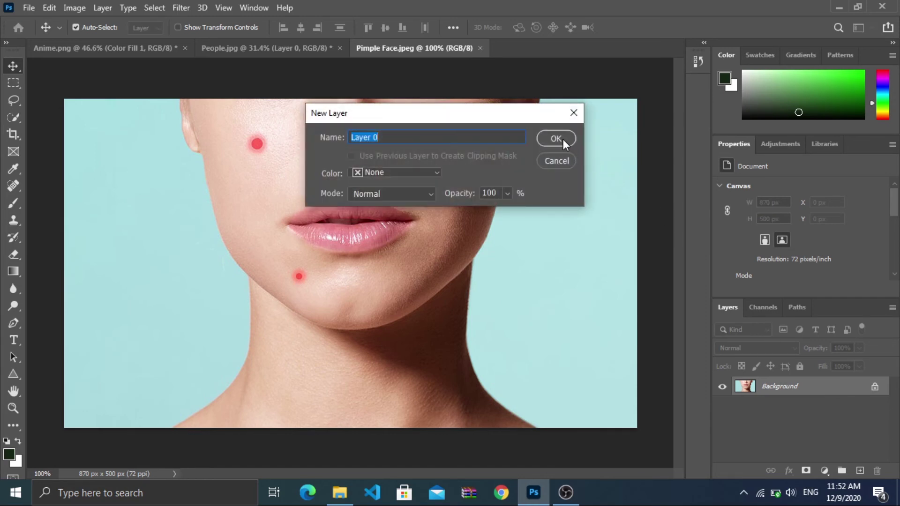
click(564, 139)
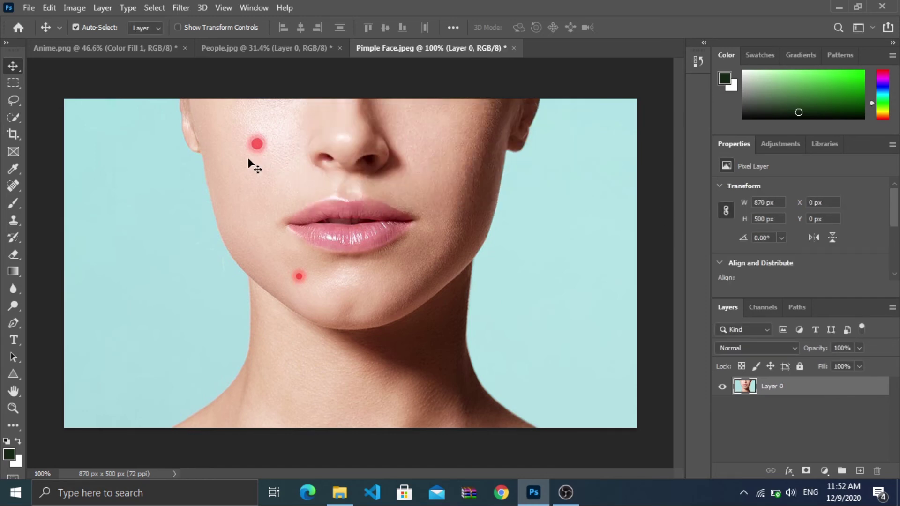
Step: Activate the Patch Tool for retouching the red pimples on the face
scroll(252, 137, up, 3)
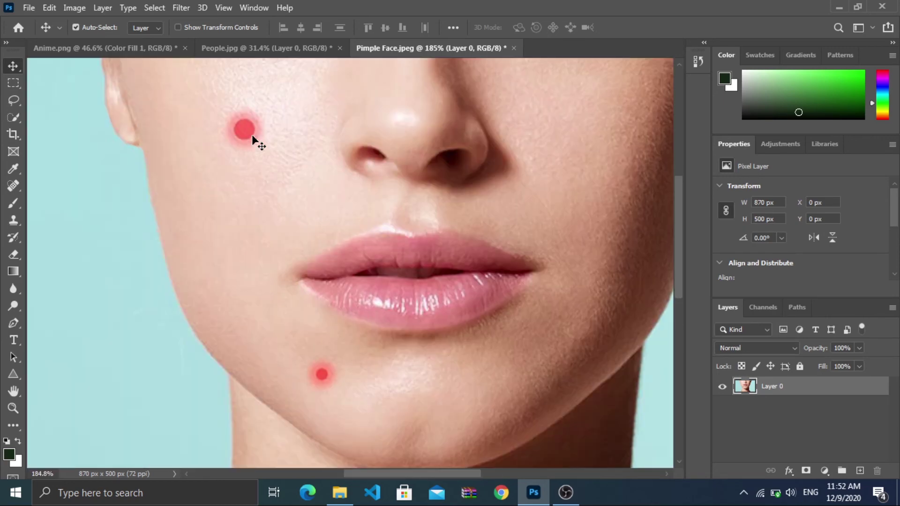
scroll(338, 400, up, 4)
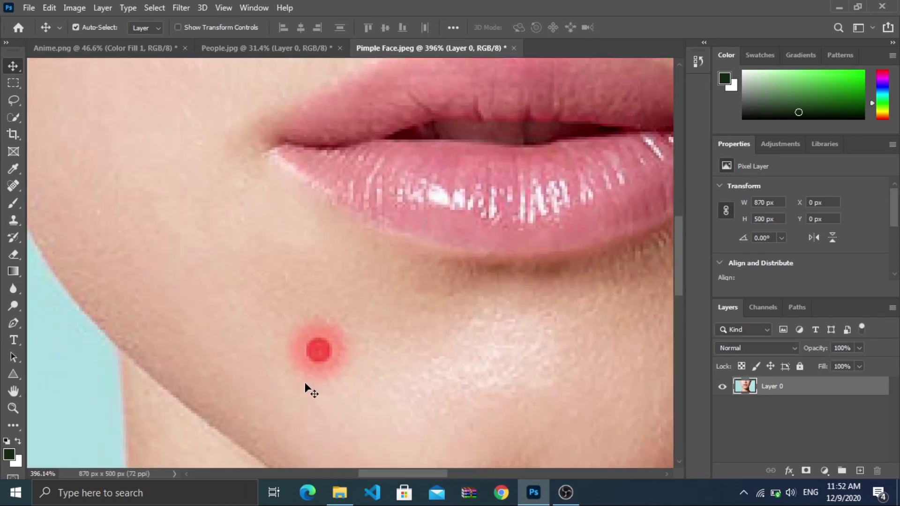
scroll(306, 385, down, 6)
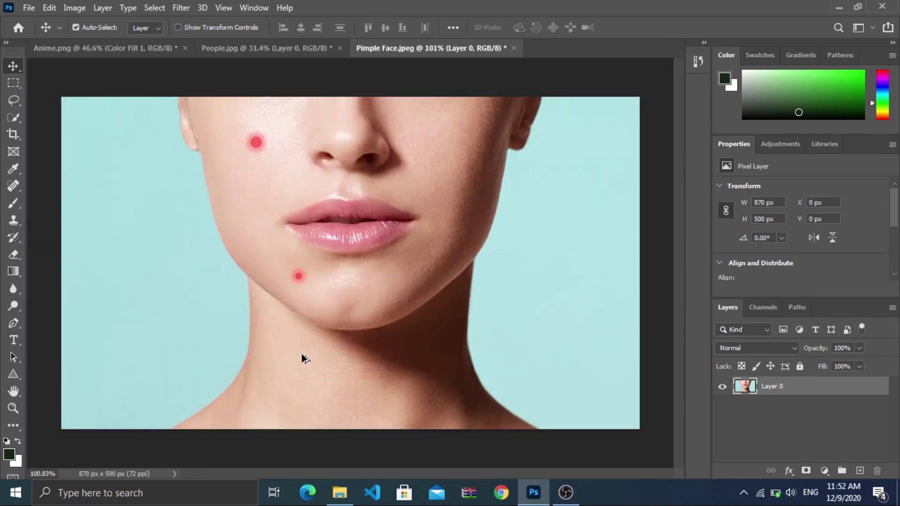
scroll(289, 282, up, 5)
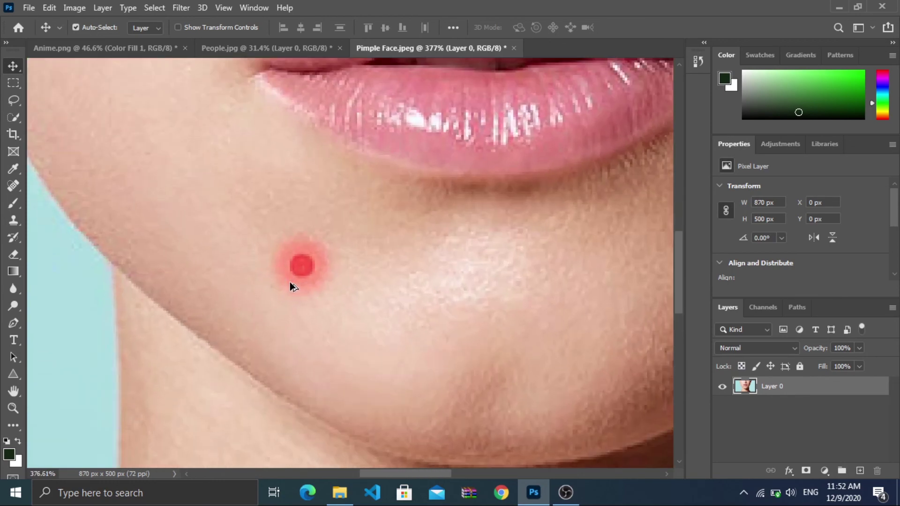
scroll(290, 283, up, 3)
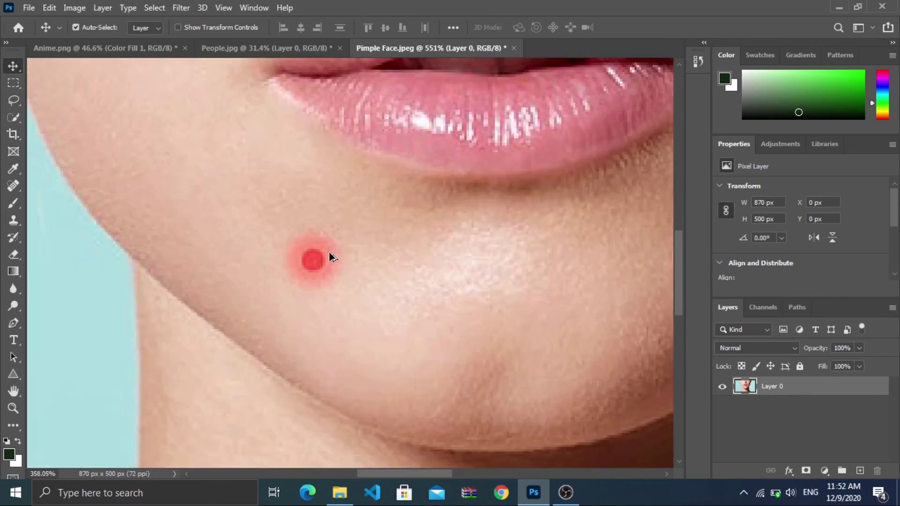
scroll(329, 252, down, 3)
scroll(325, 255, up, 2)
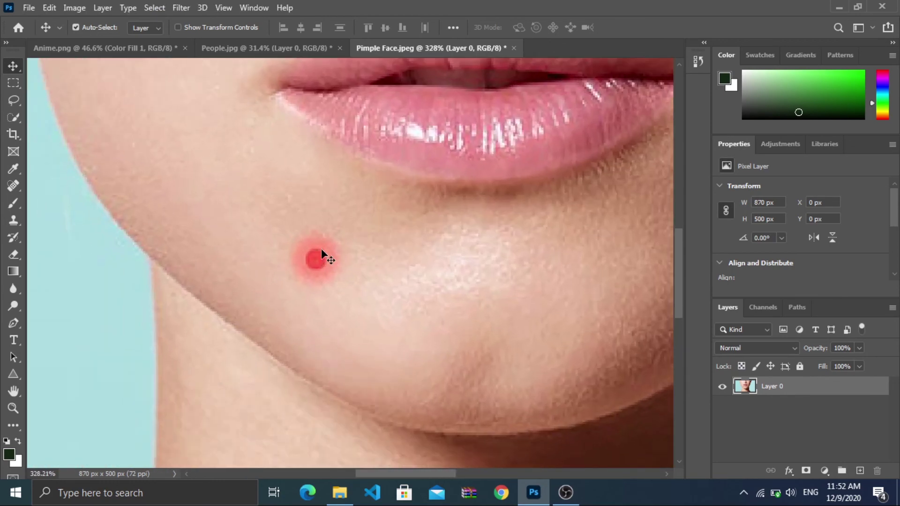
click(15, 209)
right_click(17, 209)
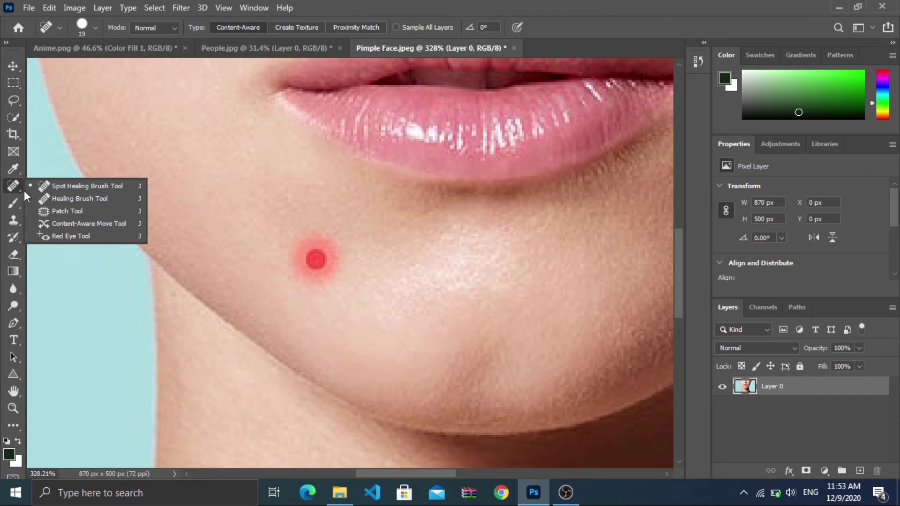
click(74, 210)
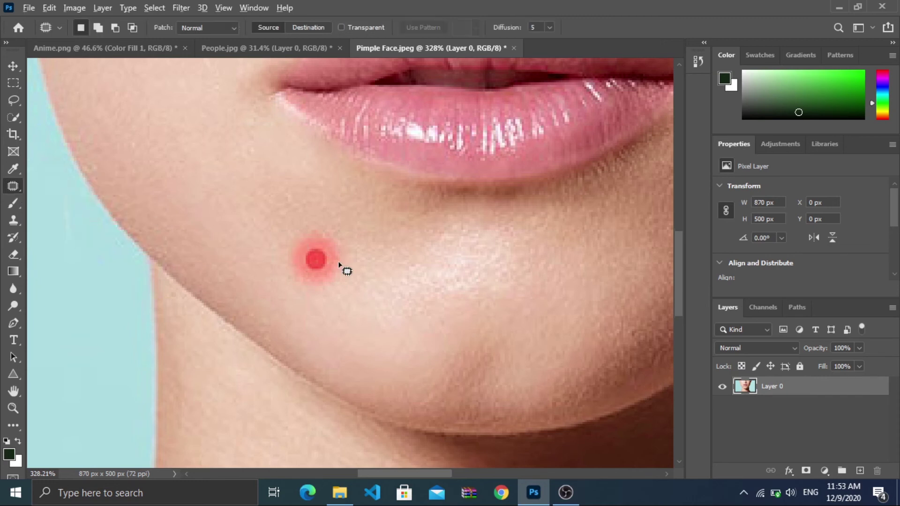
Step: Outline the red pimple on the chin with a freehand patch selection about 31 px wide and 34 px high
scroll(340, 265, up, 1)
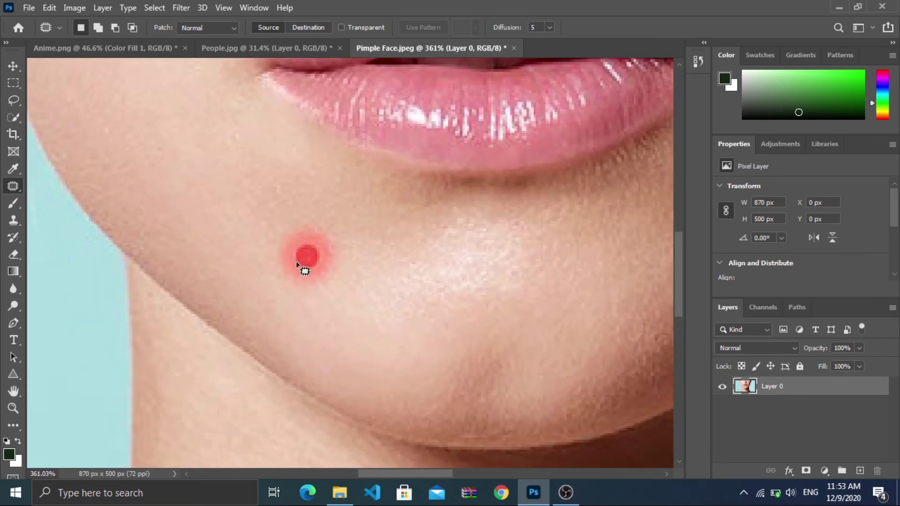
scroll(322, 247, down, 5)
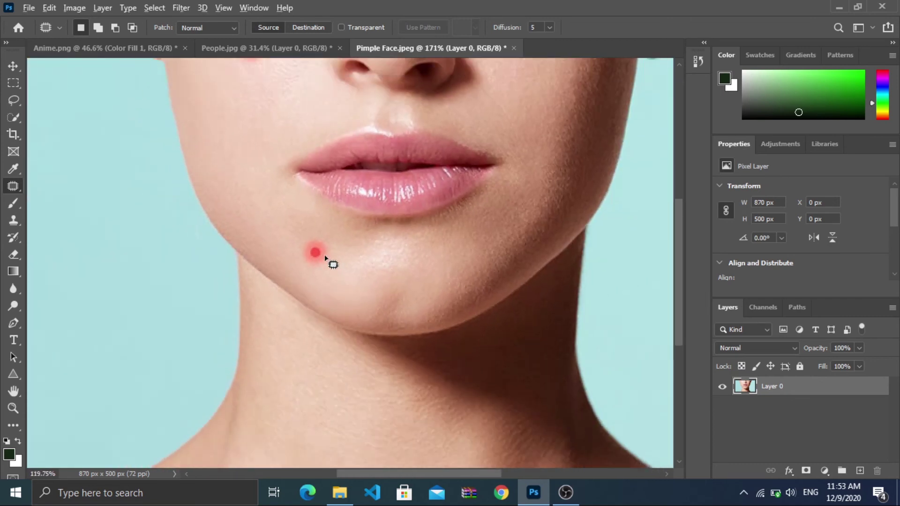
scroll(325, 256, down, 5)
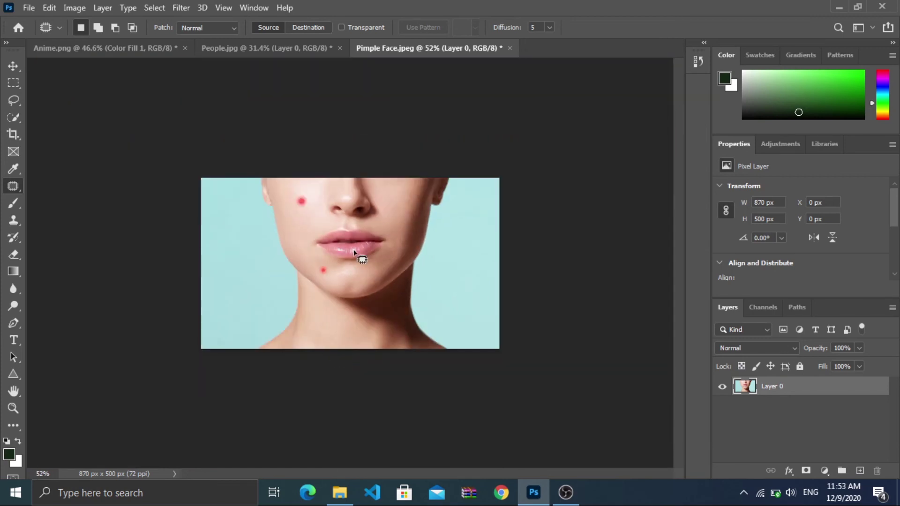
scroll(312, 258, up, 4)
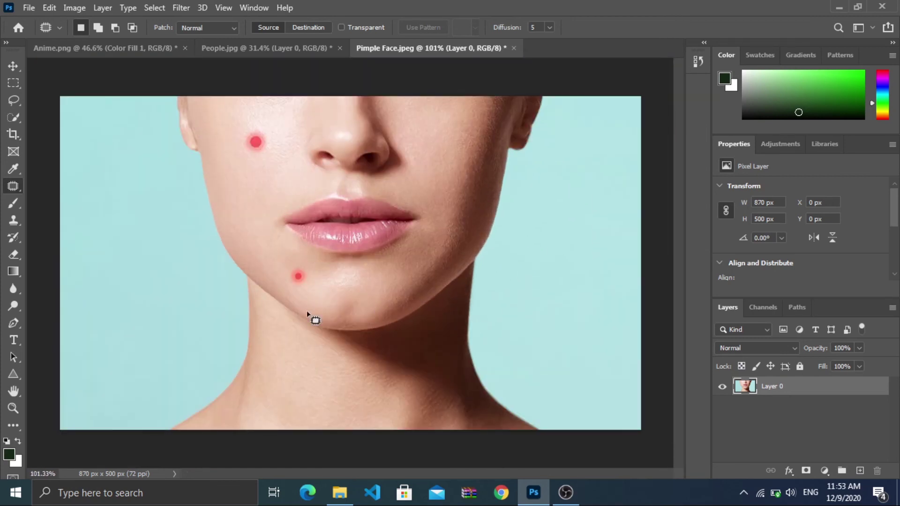
scroll(299, 285, up, 1)
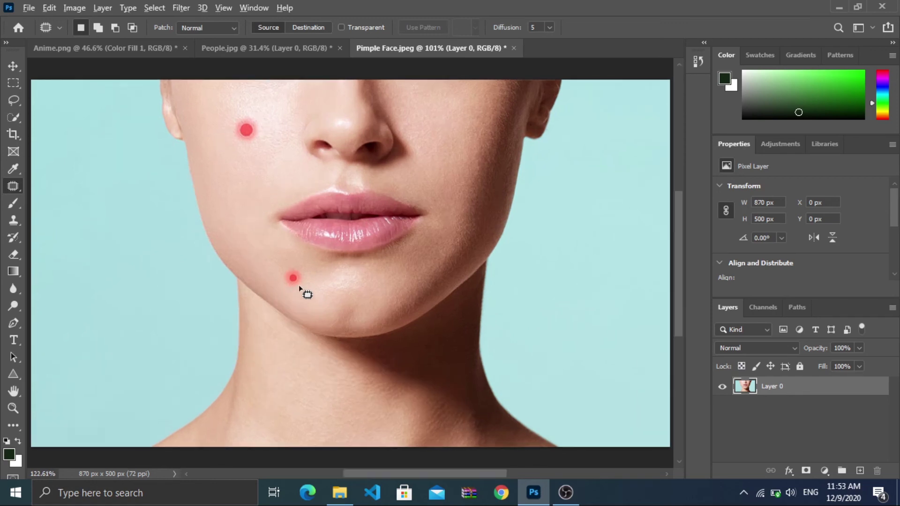
scroll(299, 285, up, 3)
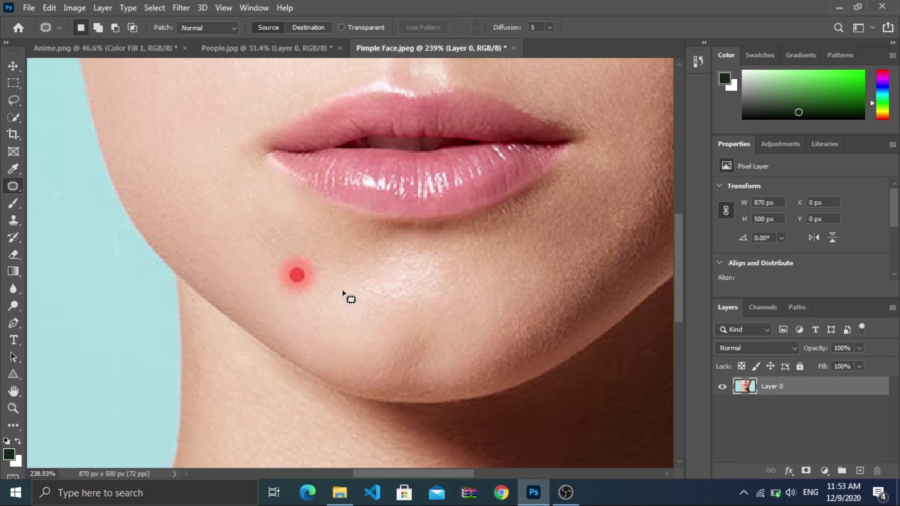
scroll(326, 282, up, 2)
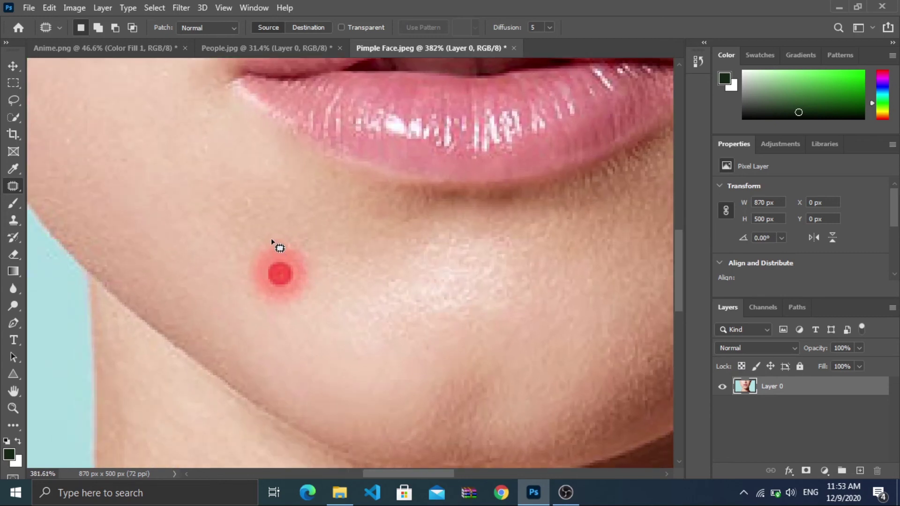
mouse_move(271, 238)
mouse_down()
mouse_move(308, 251)
mouse_move(317, 291)
mouse_move(311, 308)
mouse_move(289, 315)
mouse_move(247, 296)
mouse_move(241, 258)
mouse_move(283, 230)
mouse_up()
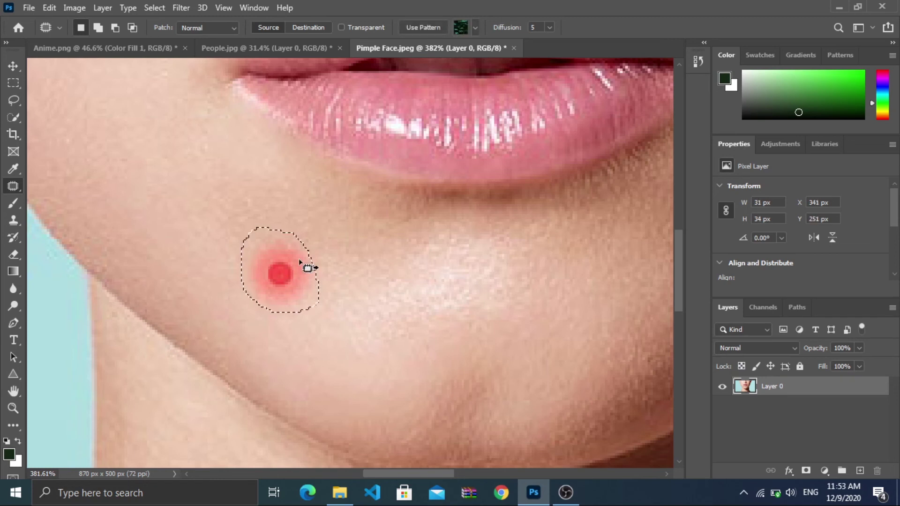
Step: Patch the selected chin pimple with clean skin from just below it and deselect the area
drag(300, 262, 324, 372)
scroll(316, 352, down, 2)
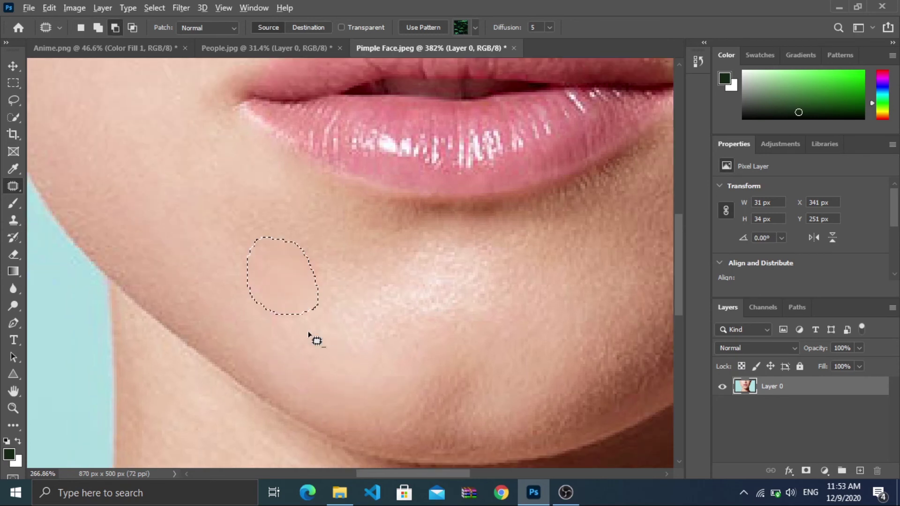
scroll(308, 333, down, 3)
key(ctrl+d)
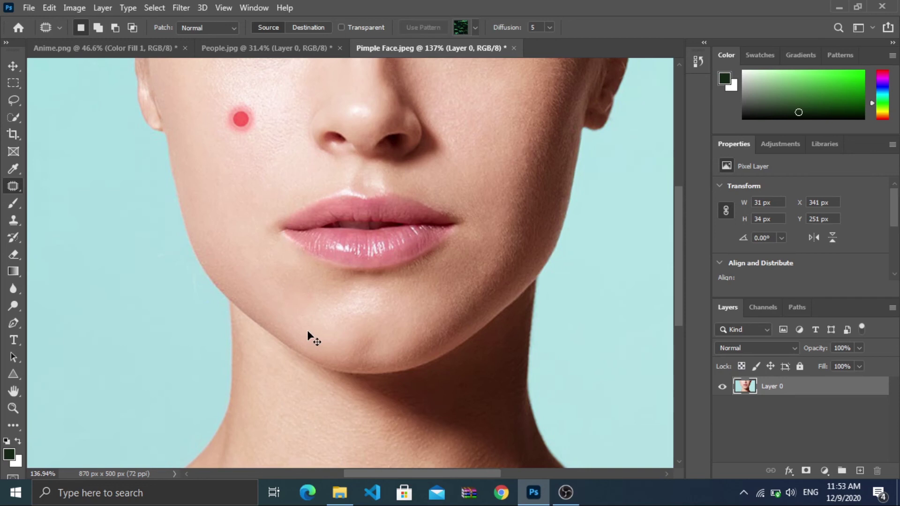
Step: Outline the red pimple on the cheek with a freehand patch selection about 36 px wide and 42 px high
scroll(296, 290, down, 2)
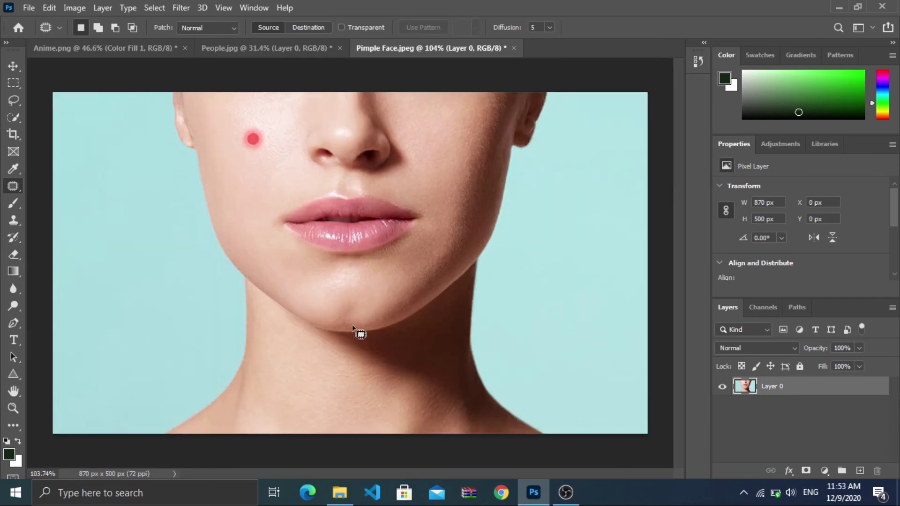
scroll(352, 325, down, 3)
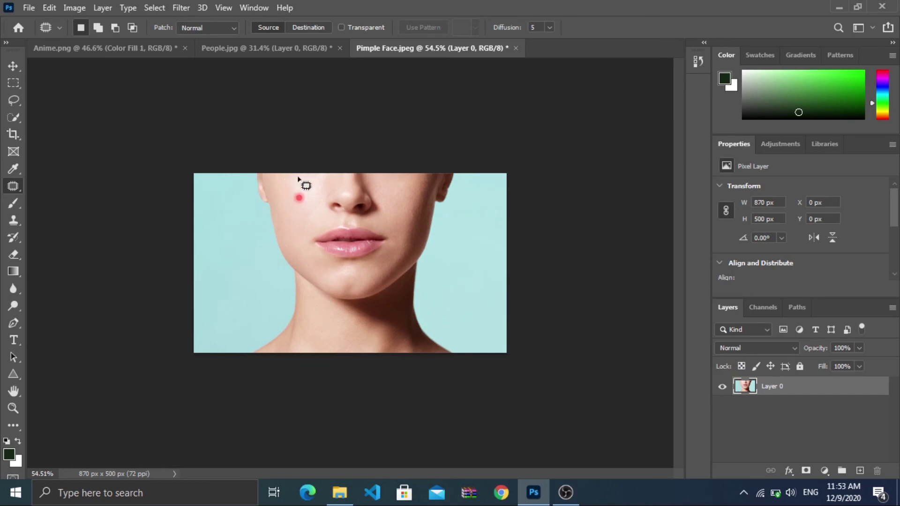
scroll(303, 183, up, 2)
scroll(249, 148, up, 2)
scroll(247, 148, up, 7)
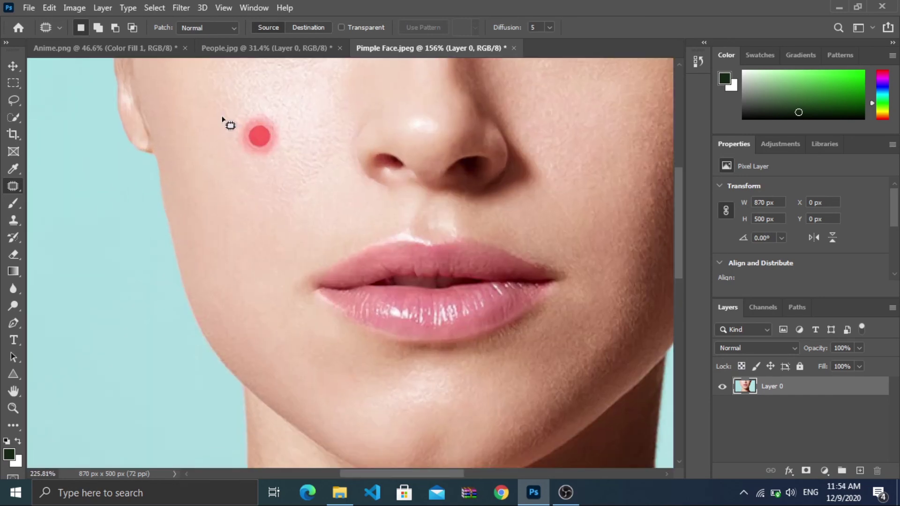
scroll(294, 185, up, 2)
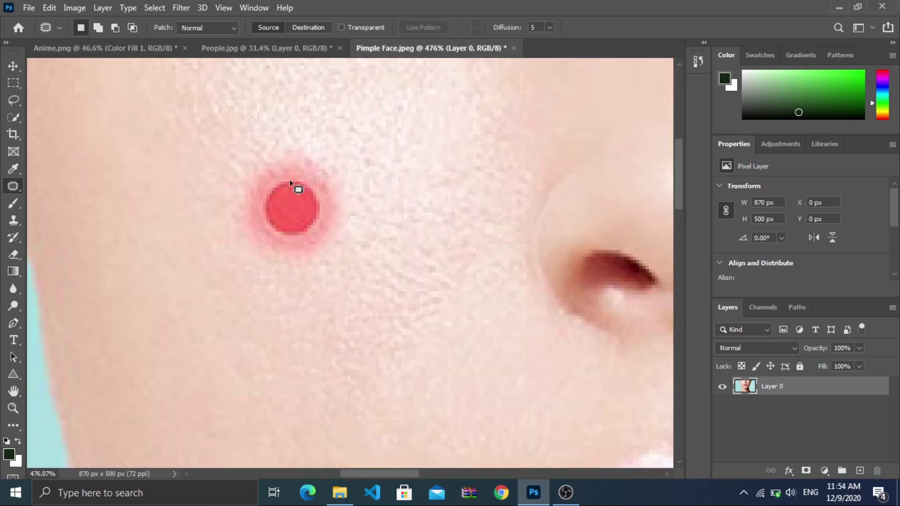
mouse_move(284, 149)
mouse_down()
mouse_move(337, 164)
mouse_move(352, 193)
mouse_move(342, 248)
mouse_move(305, 266)
mouse_move(260, 263)
mouse_move(237, 219)
mouse_move(273, 142)
mouse_move(309, 149)
mouse_up()
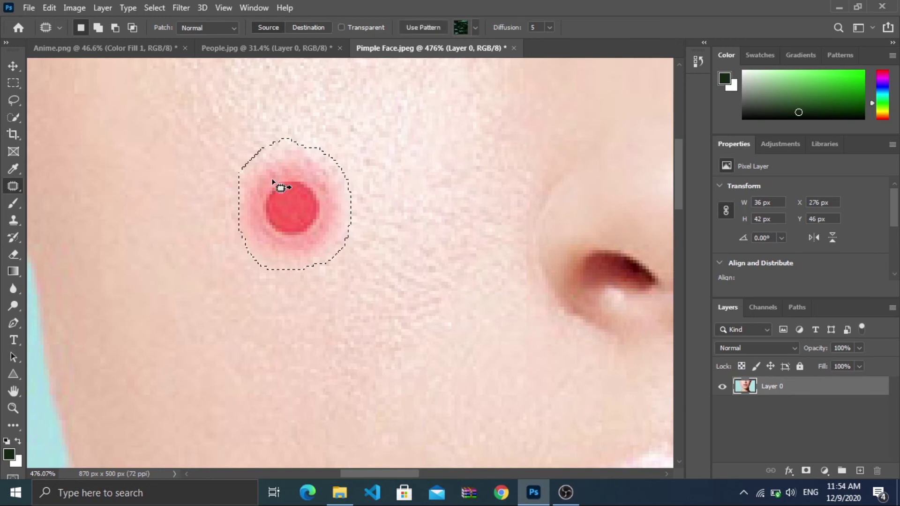
Step: Patch the selected cheek pimple with clean skin from below it on the side toward the nose, and deselect the area
drag(293, 189, 111, 333)
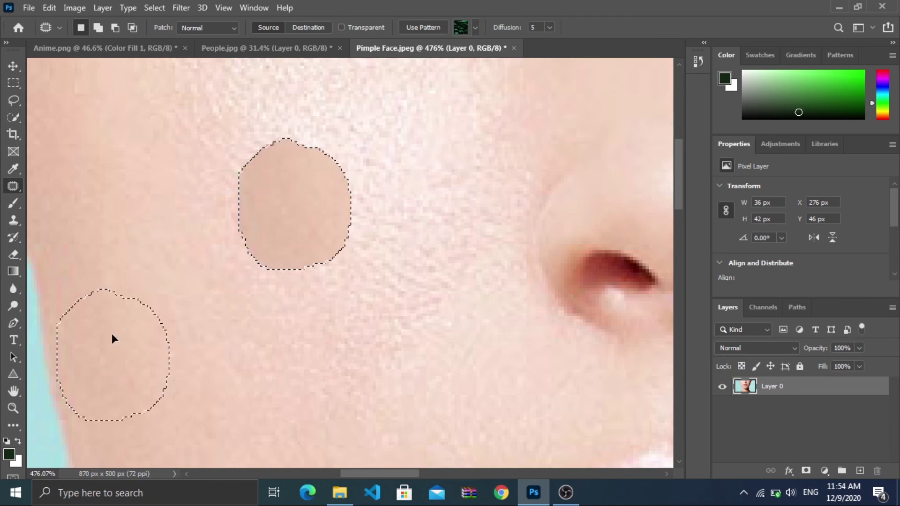
drag(111, 334, 370, 324)
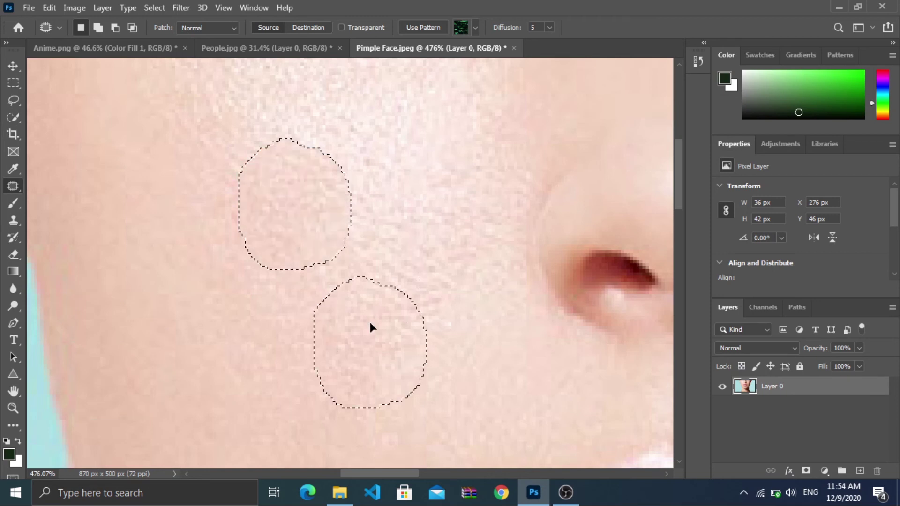
drag(370, 324, 370, 324)
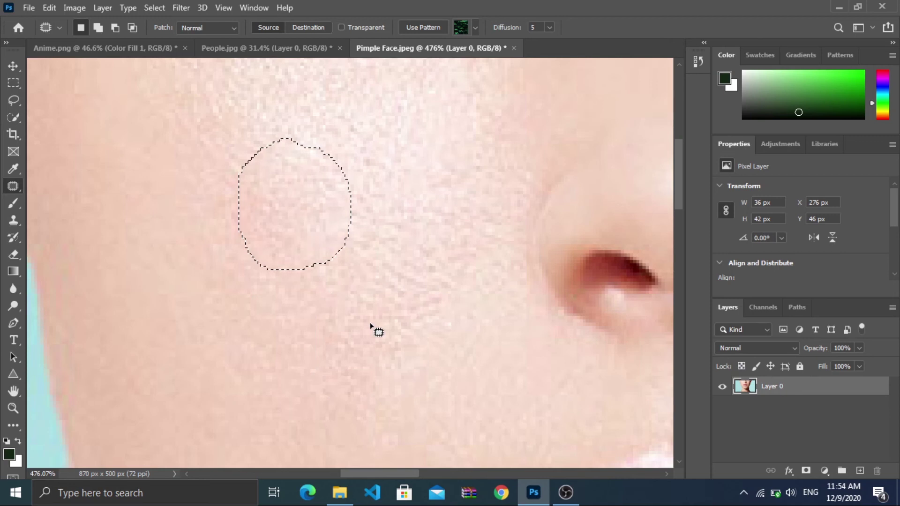
scroll(354, 286, down, 5)
key(ctrl+d)
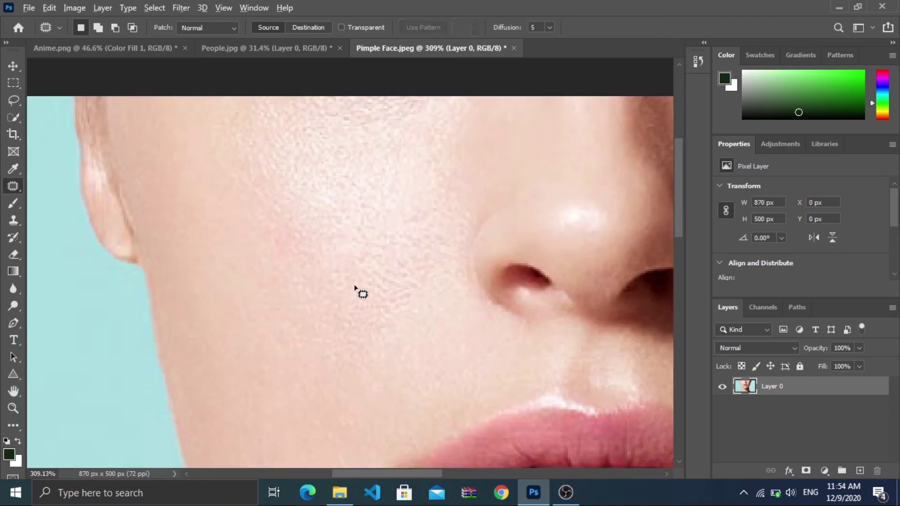
scroll(355, 286, down, 2)
scroll(355, 286, down, 2)
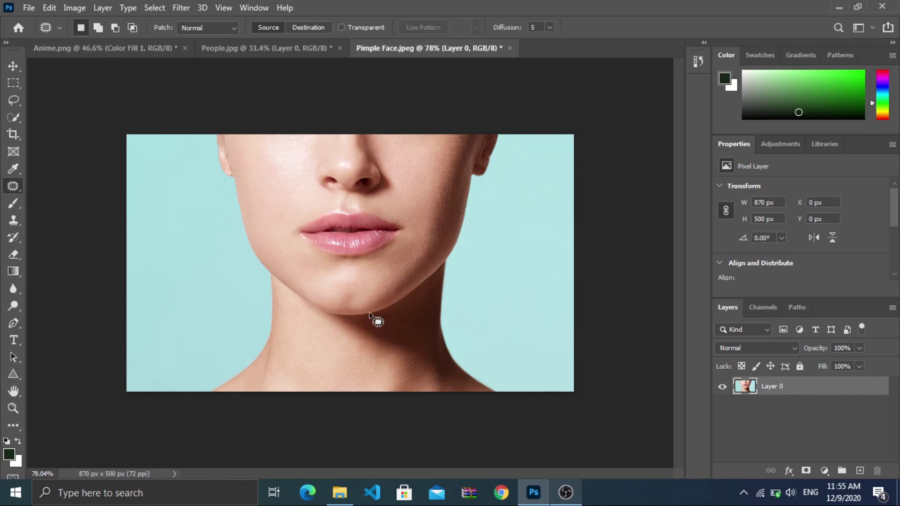
Step: Switch to the Magnetic Lasso Tool, keeping 0 px feather, 10 px width, 10% contrast and a frequency of 57
click(14, 118)
click(20, 104)
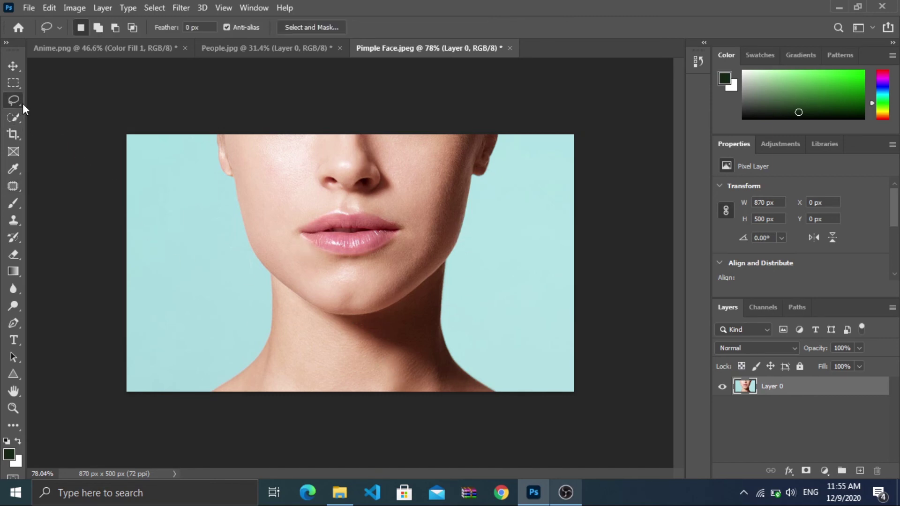
right_click(19, 105)
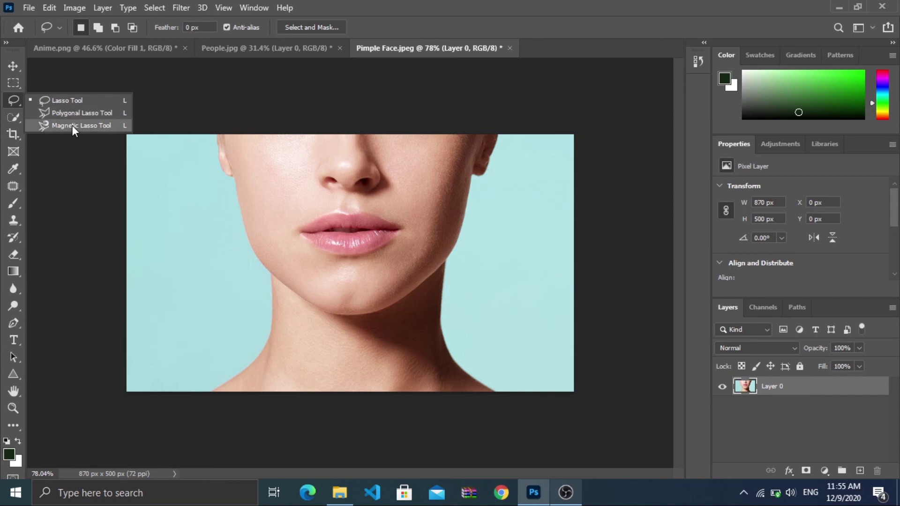
click(72, 125)
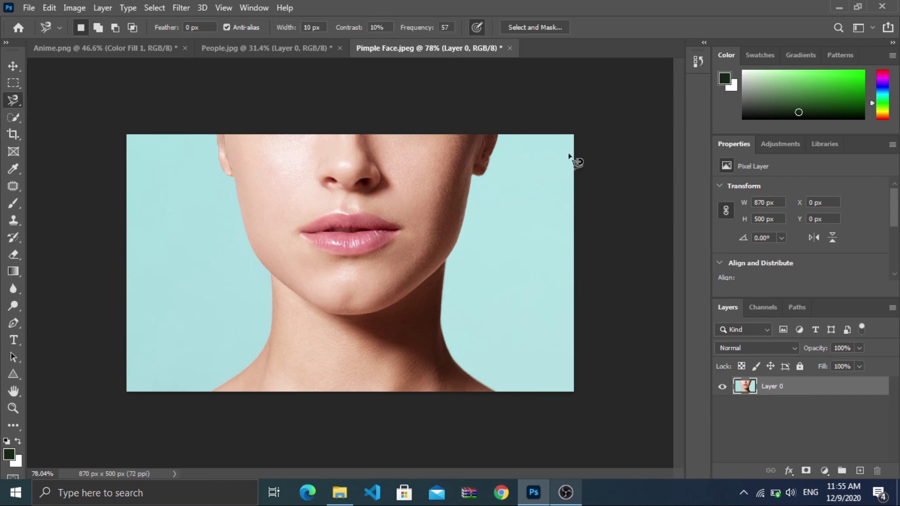
scroll(561, 149, up, 4)
scroll(627, 140, up, 2)
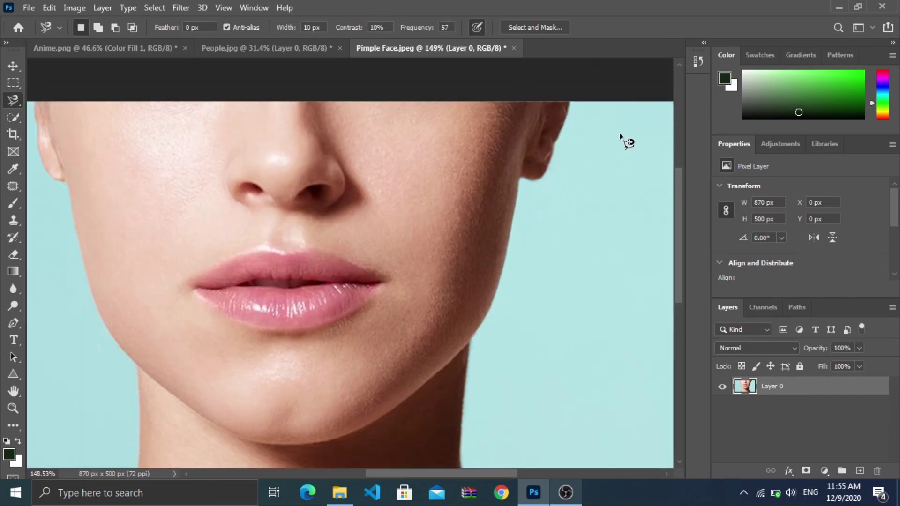
Step: Try to trace the edge of the ear and jaw with the Magnetic Lasso, about 83 px wide and 219 px high, and deselect it
scroll(637, 136, up, 2)
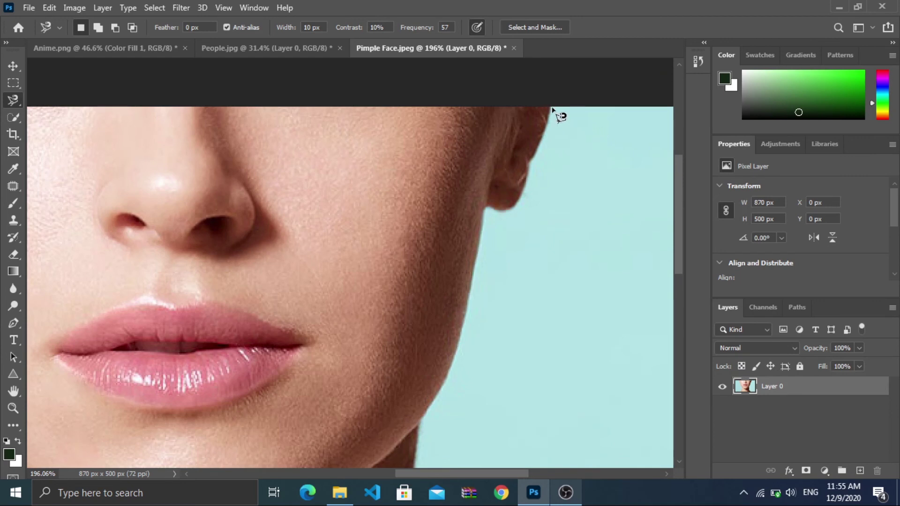
click(552, 108)
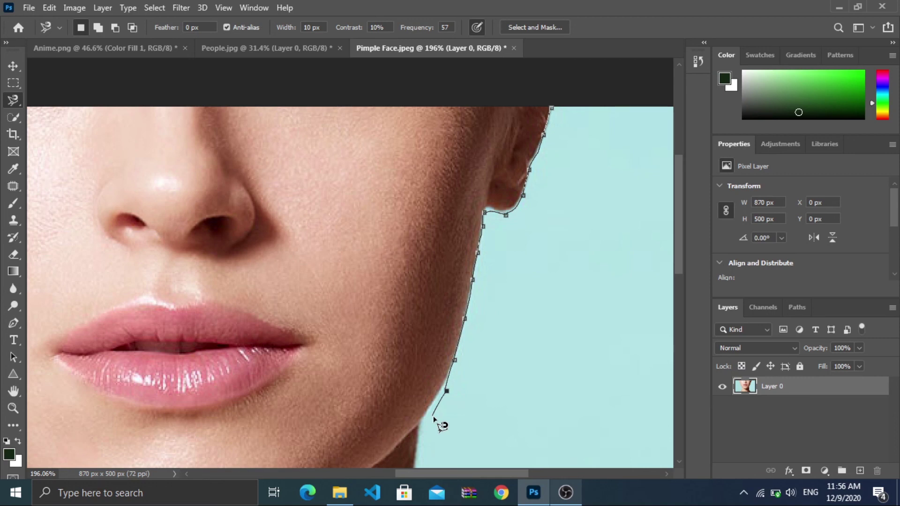
double_click(450, 396)
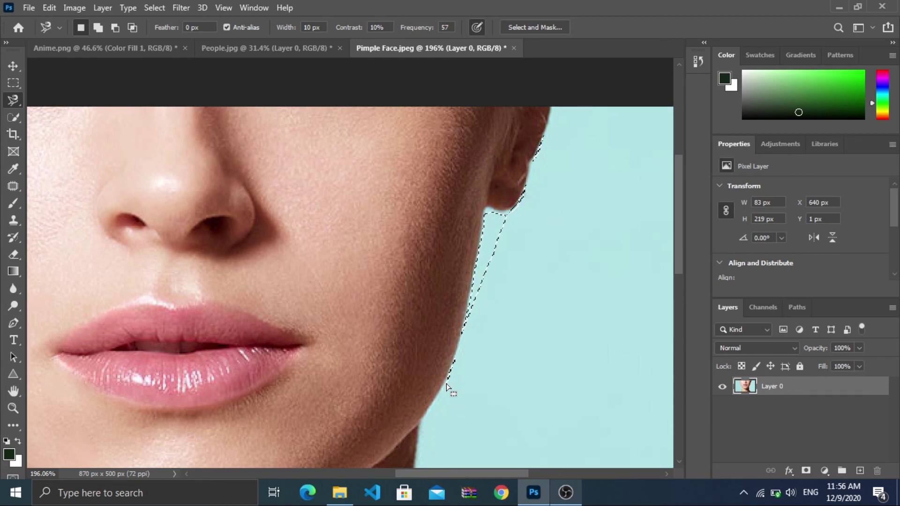
key(ctrl+d)
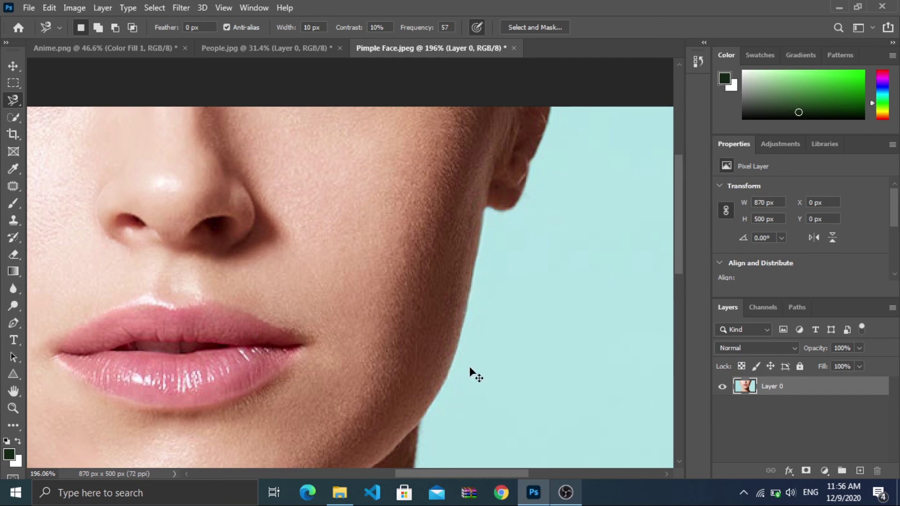
Step: Try a second Magnetic Lasso selection from the ear down to the neck, about 172 px wide and 486 px high, and undo it
click(468, 367)
scroll(506, 326, up, 2)
scroll(558, 176, down, 1)
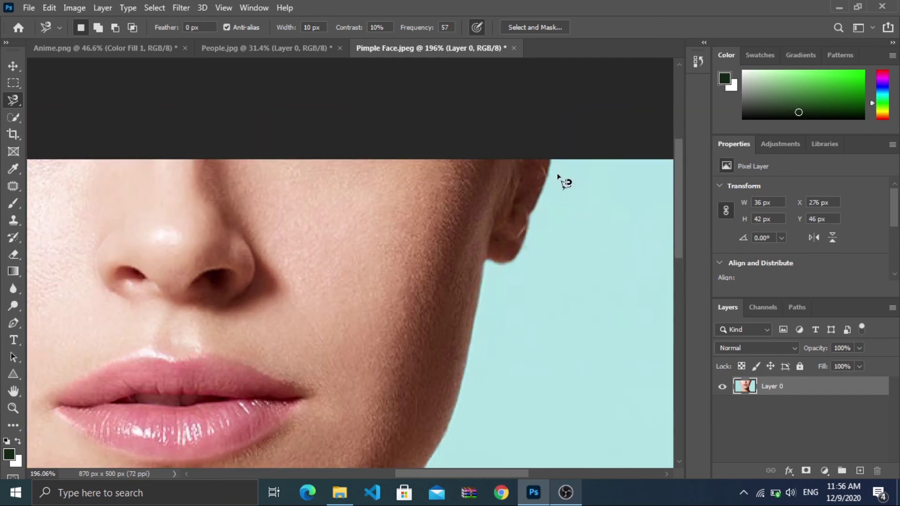
click(553, 162)
click(486, 266)
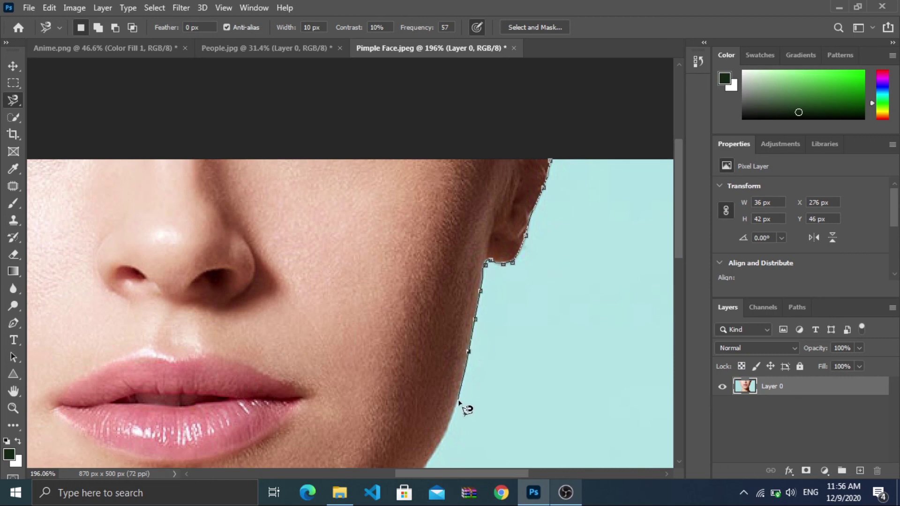
key(ctrl+minus)
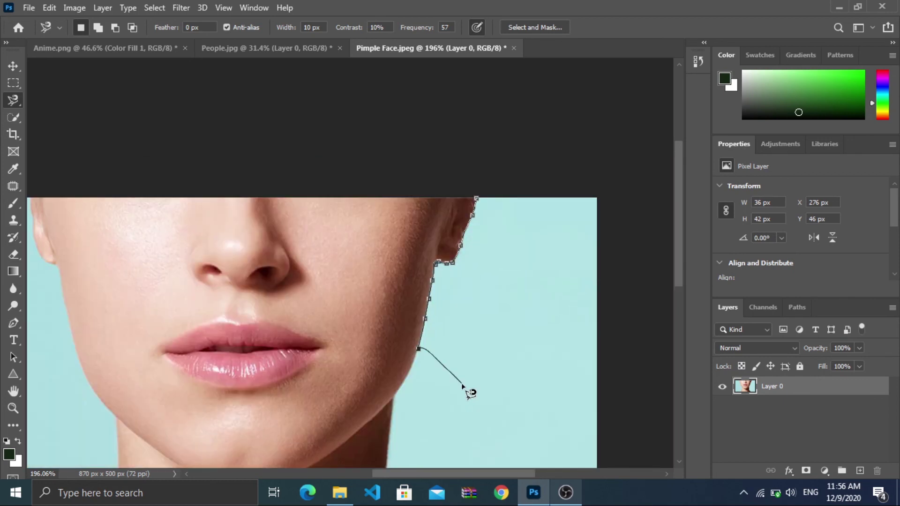
scroll(462, 385, down, 1)
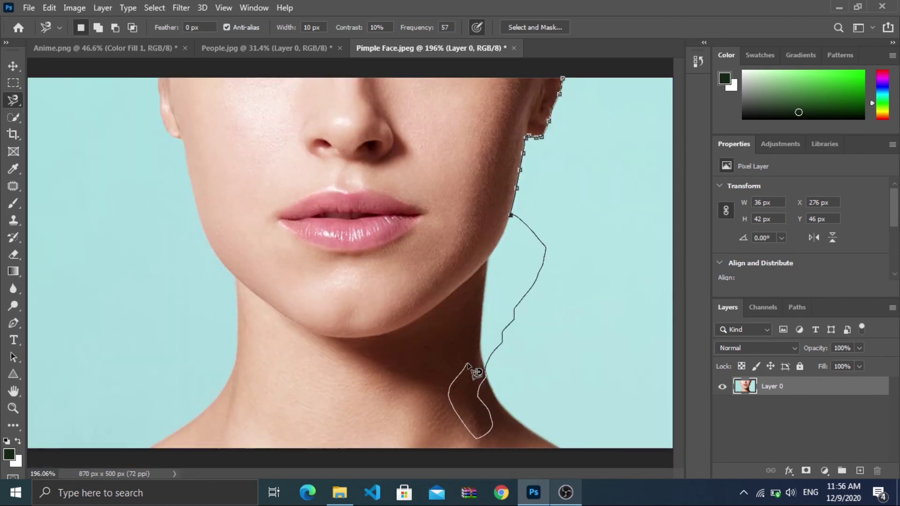
click(436, 404)
double_click(436, 404)
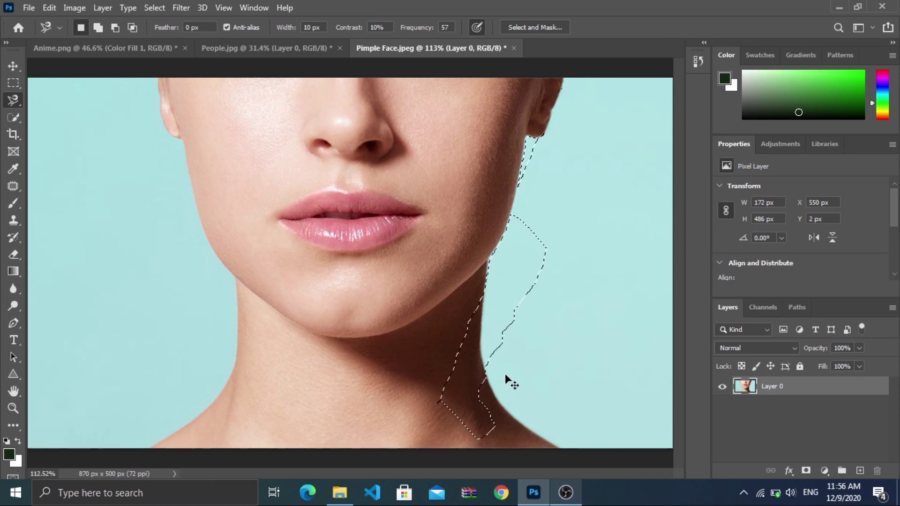
key(ctrl+z)
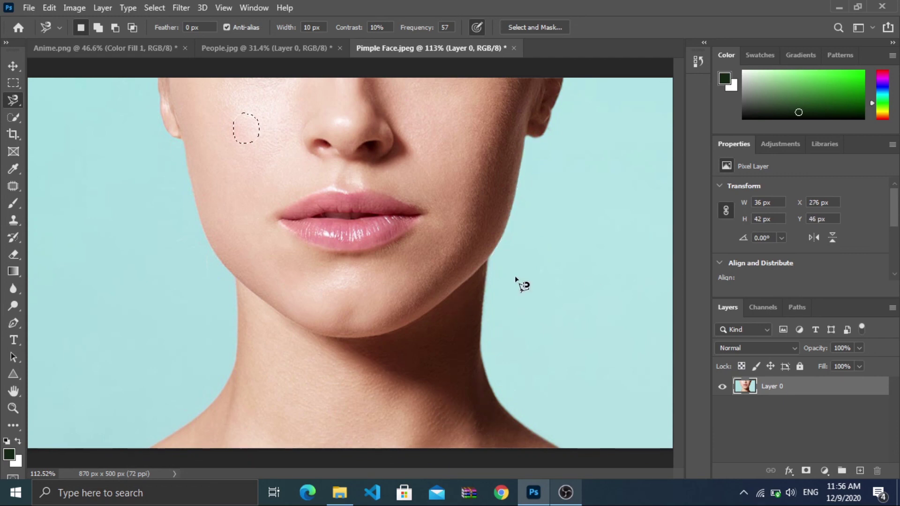
key(ctrl+z)
Step: Trace a closed Magnetic Lasso selection around the whole face and neck, about 559 px wide and 497 px high
scroll(539, 170, down, 3)
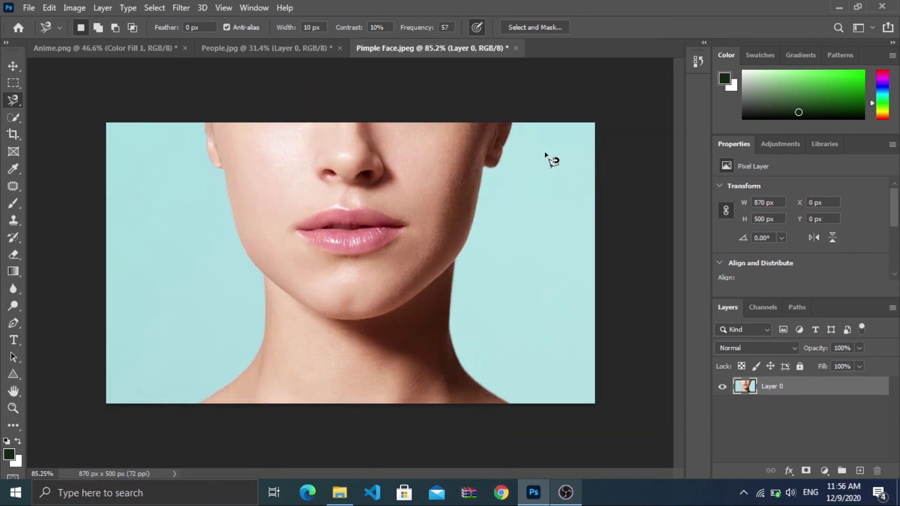
click(513, 124)
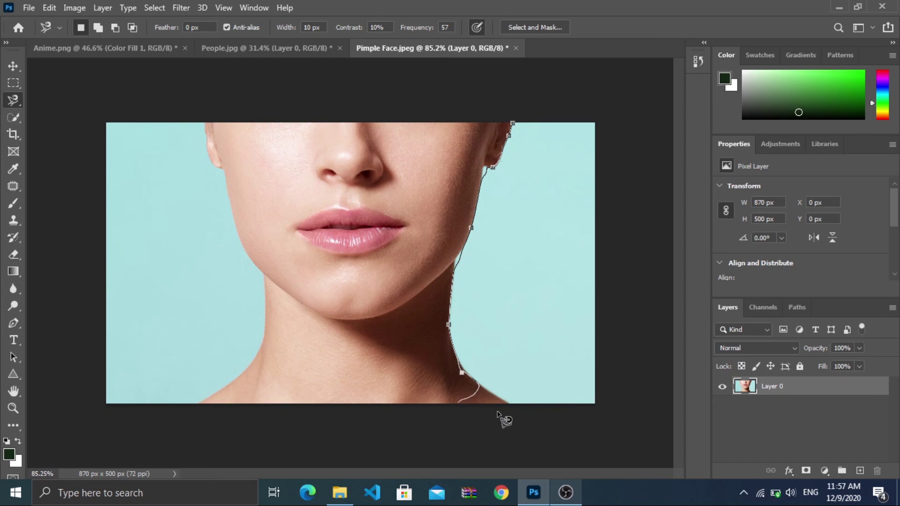
click(516, 406)
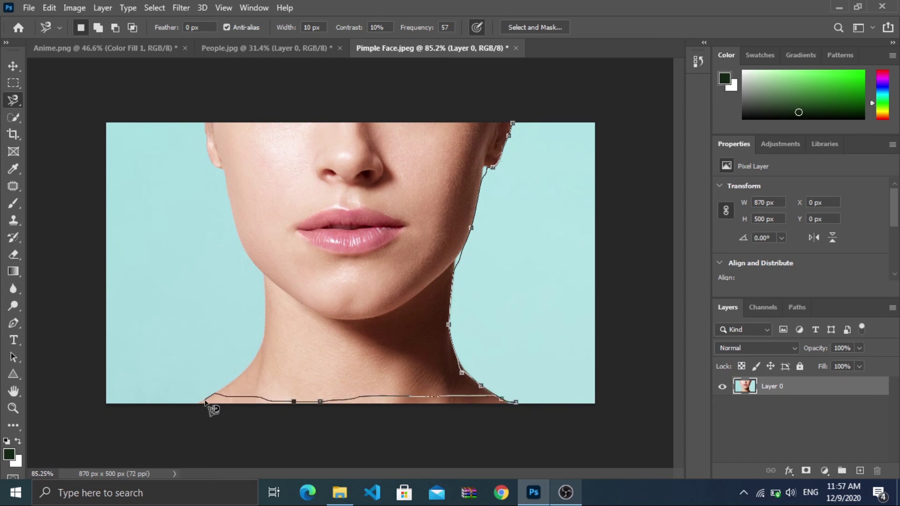
click(205, 401)
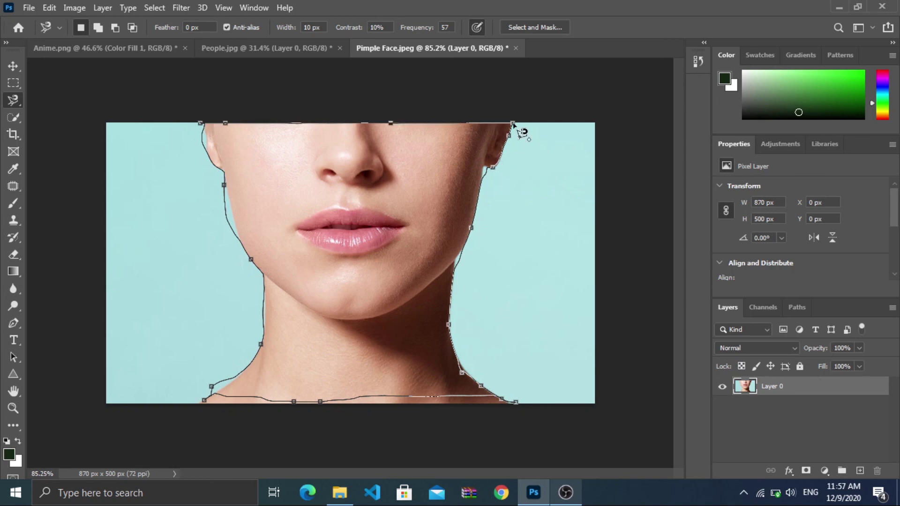
click(513, 124)
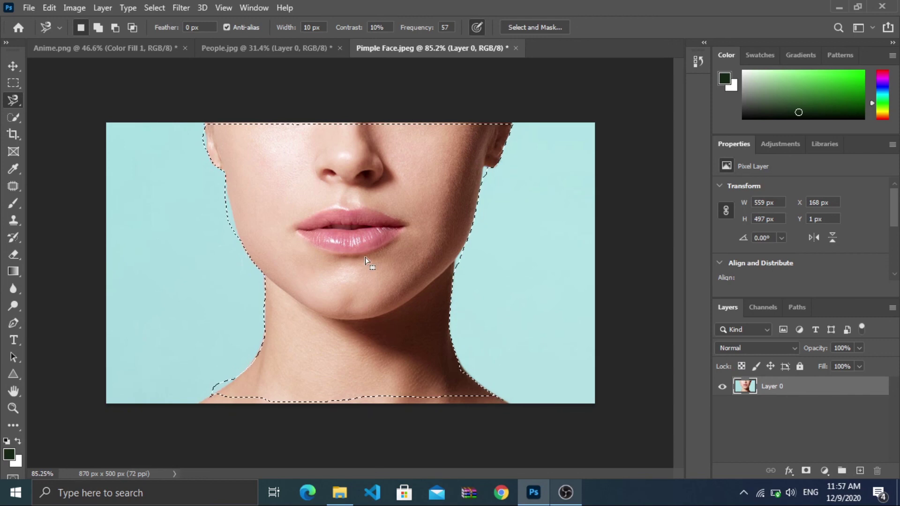
Step: Cut the selected face and neck onto a new layer, check it with Layer 0 hidden, and view Layer 0 on its own
right_click(394, 237)
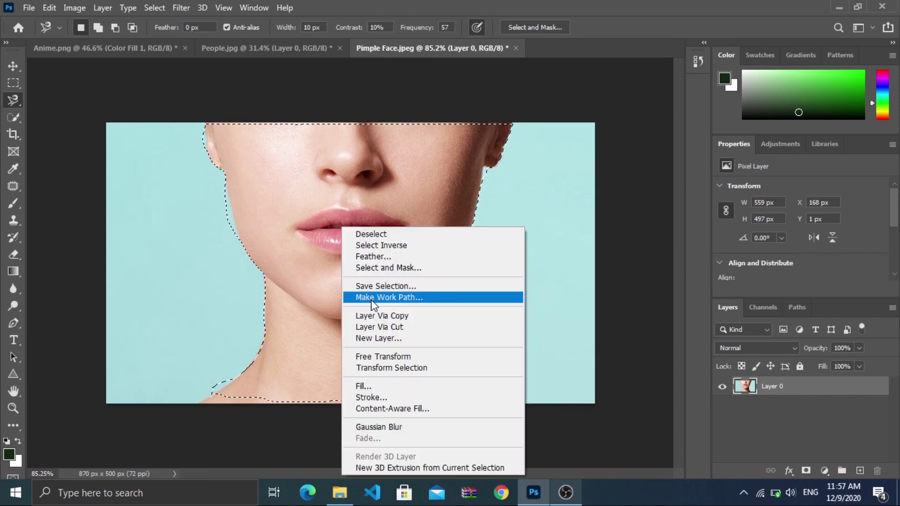
click(393, 328)
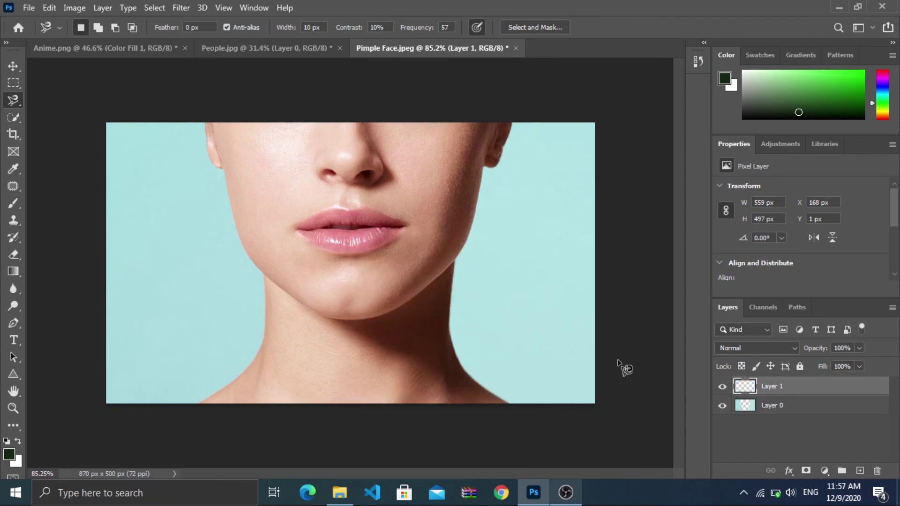
click(723, 406)
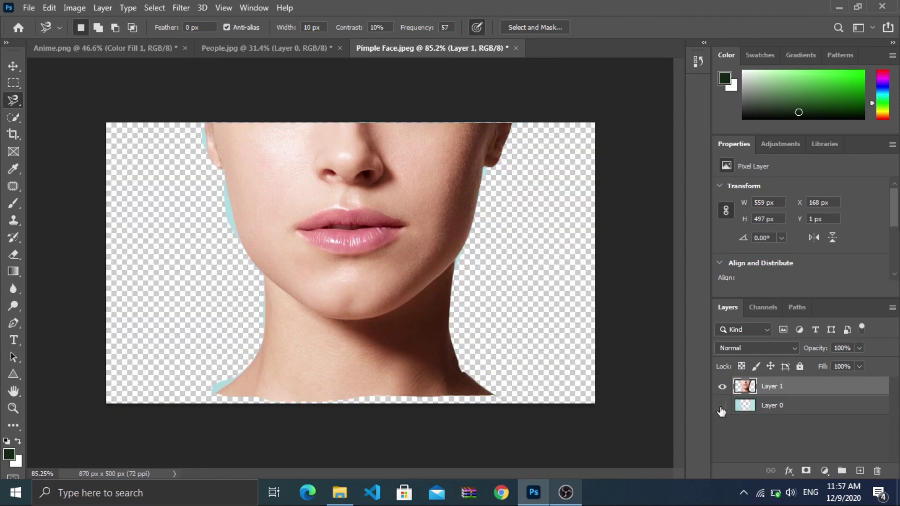
click(722, 406)
click(722, 387)
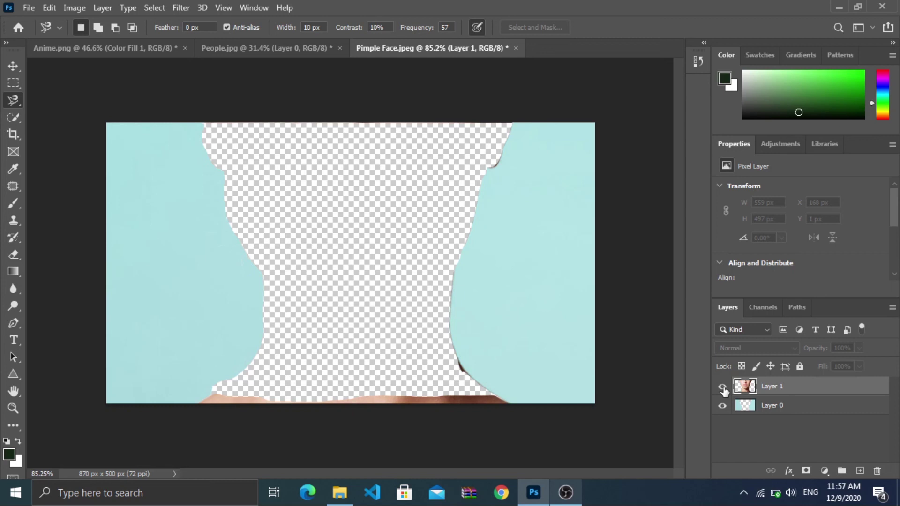
Step: Open fire.png from File Explorer in Photoshop
click(340, 492)
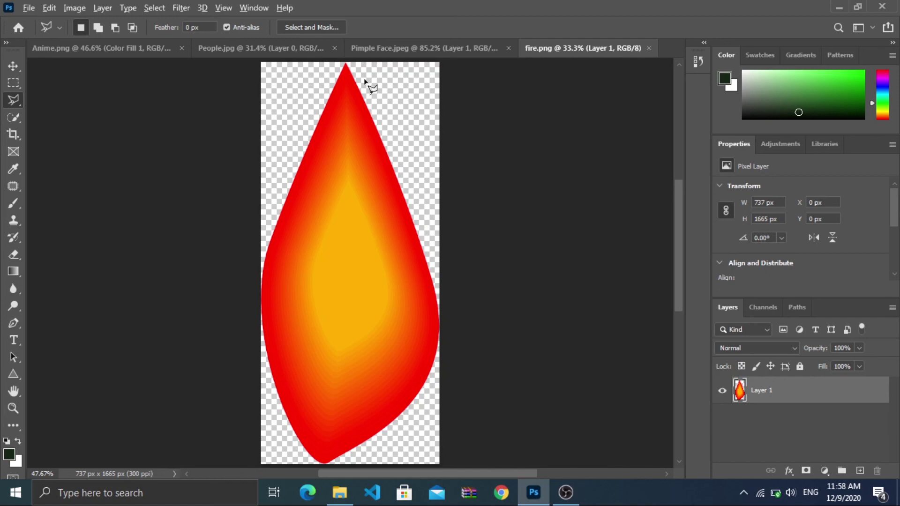
Step: Try a Polygonal Lasso selection over part of the flame, about 540 px wide and 1258 px high, and deselect it
scroll(365, 82, up, 5)
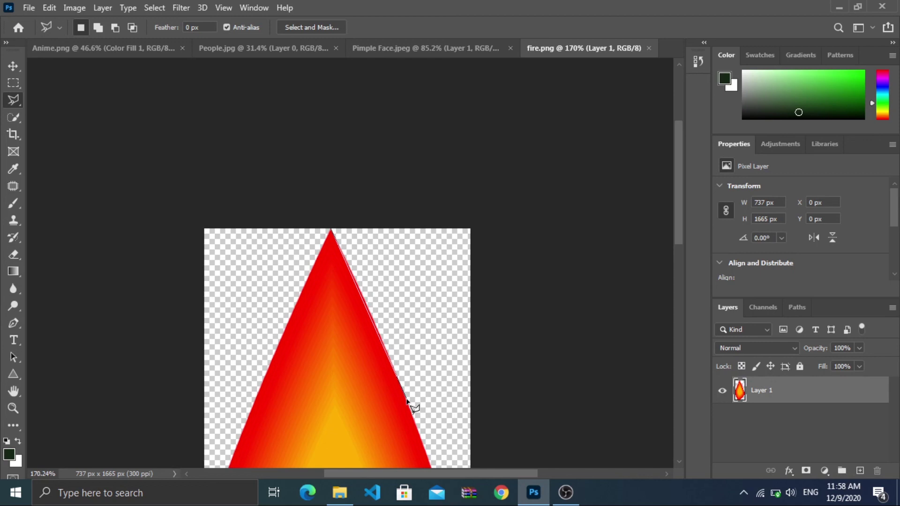
scroll(407, 401, down, 8)
click(427, 323)
click(314, 352)
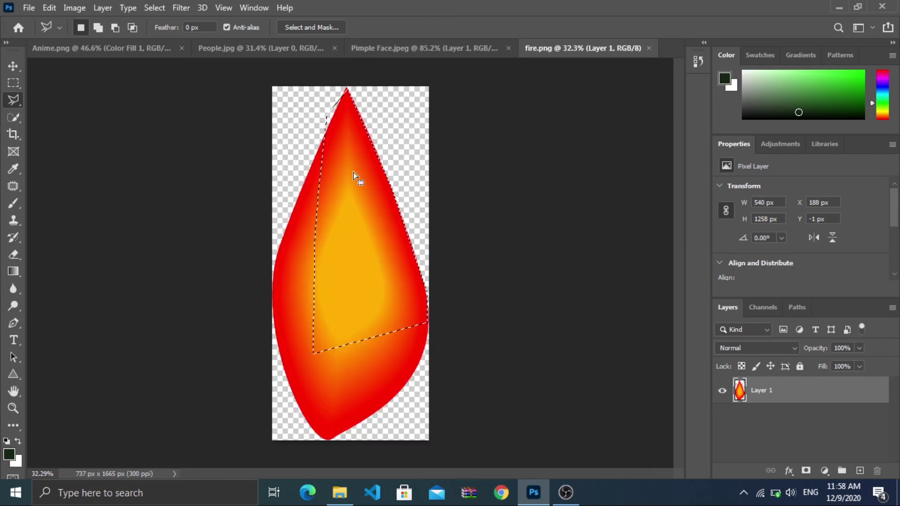
click(328, 111)
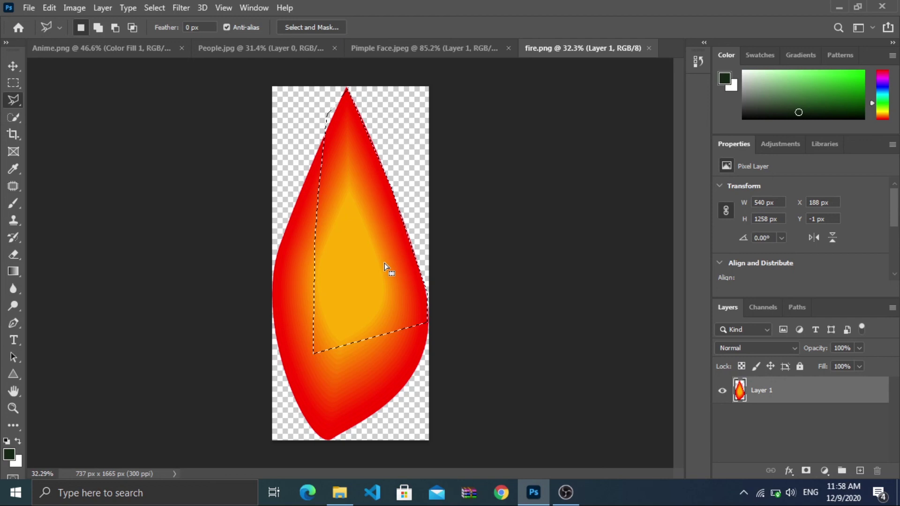
key(ctrl+d)
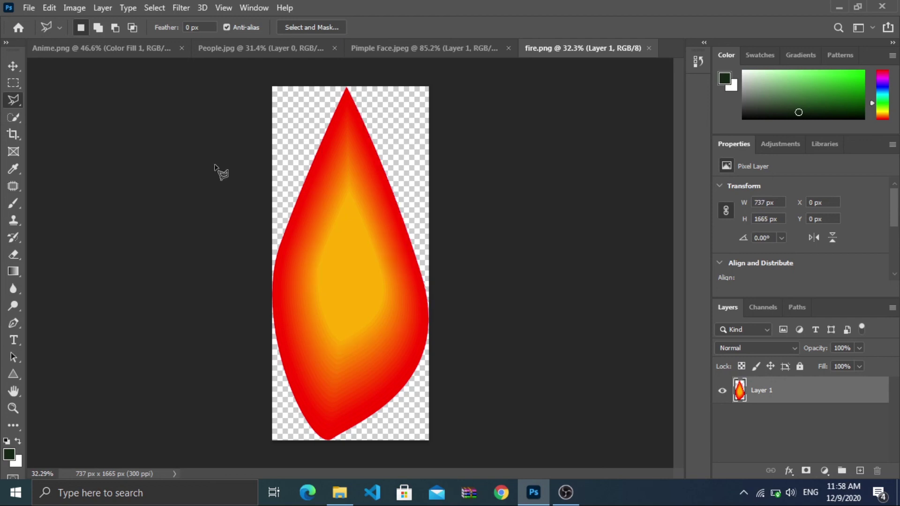
Step: Select the whole flame with the Quick Selection Tool at brush size 50 and invert the selection to the transparent background
click(26, 121)
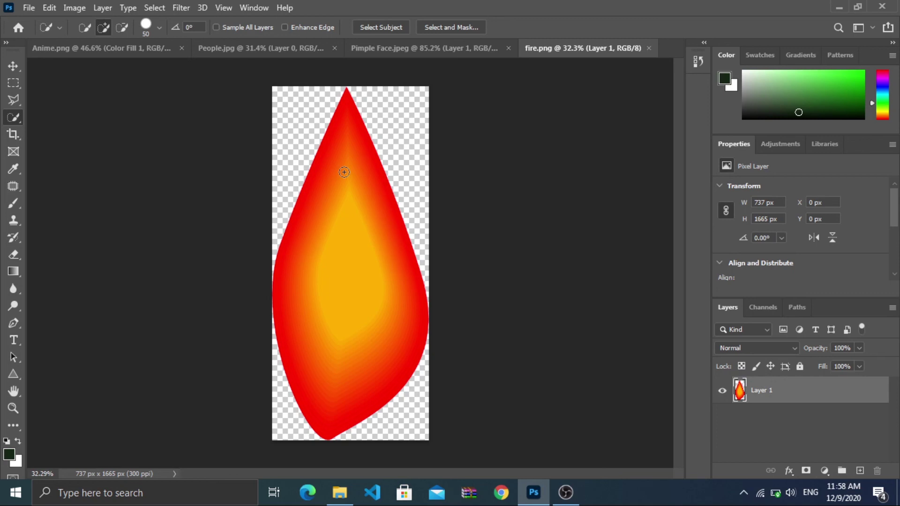
drag(345, 173, 367, 199)
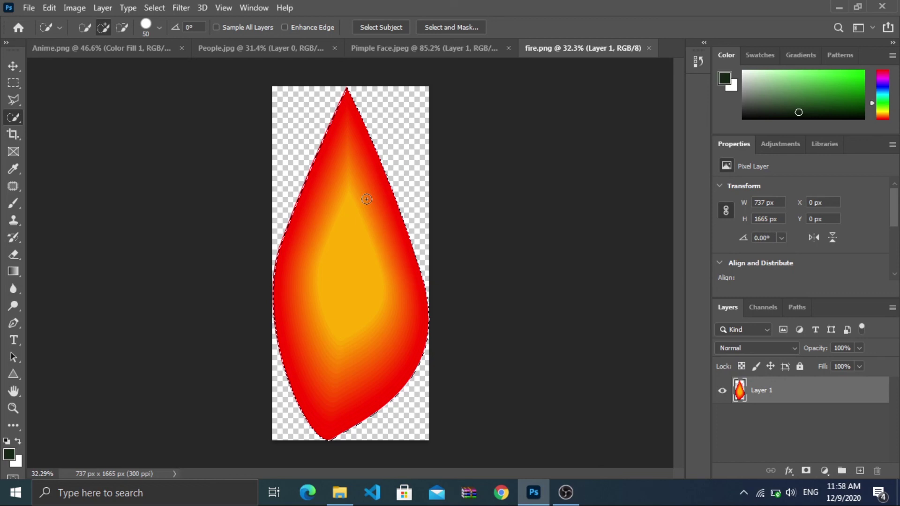
right_click(367, 237)
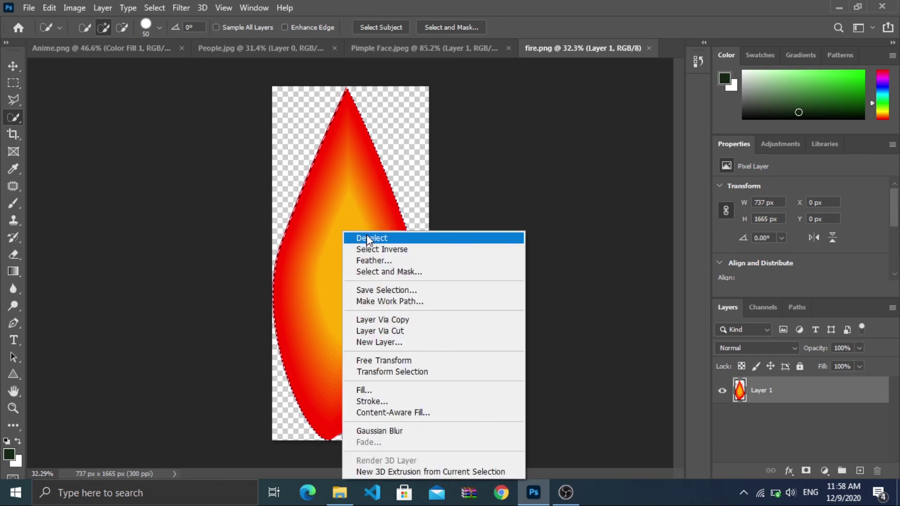
click(381, 249)
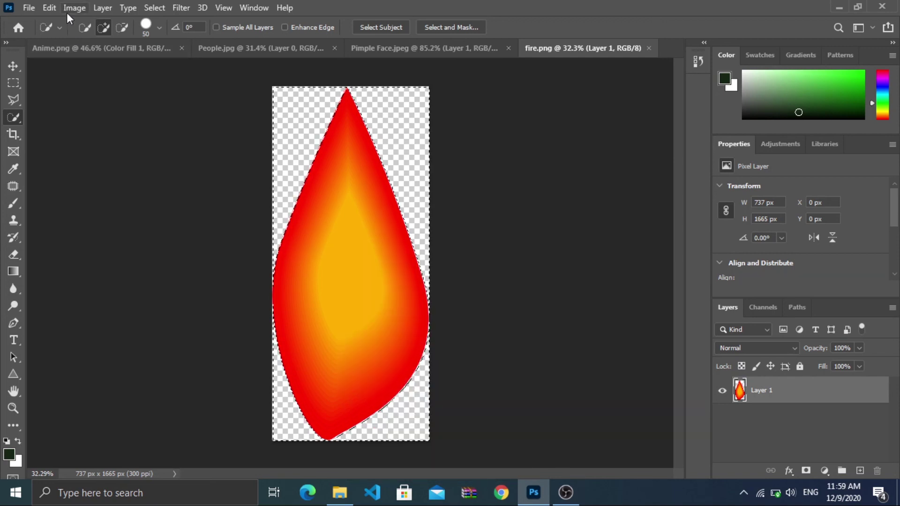
Step: Fill the selected background around the flame with the dark red color 420202 in Normal mode at 100% opacity
click(50, 8)
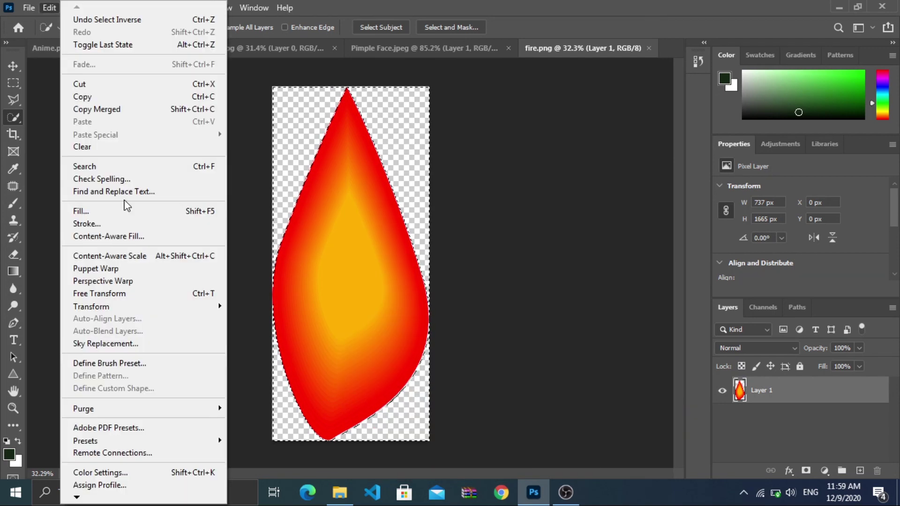
click(127, 211)
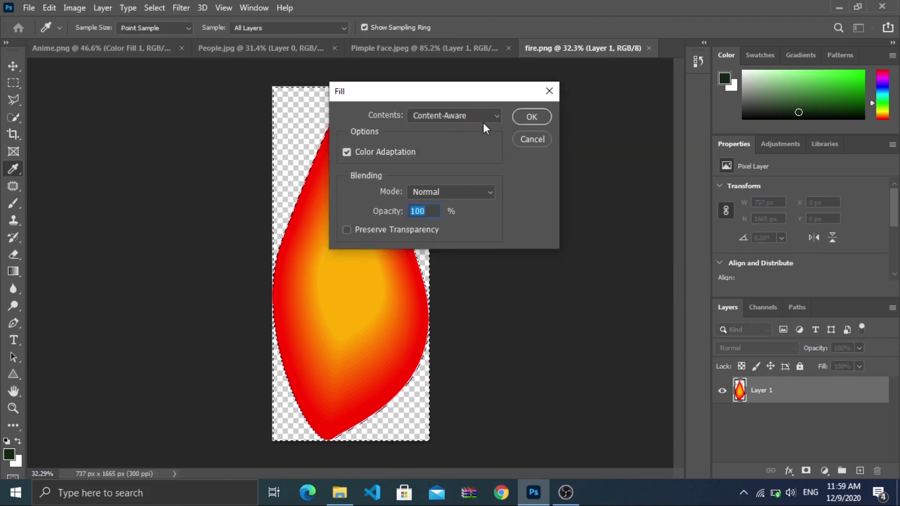
click(483, 121)
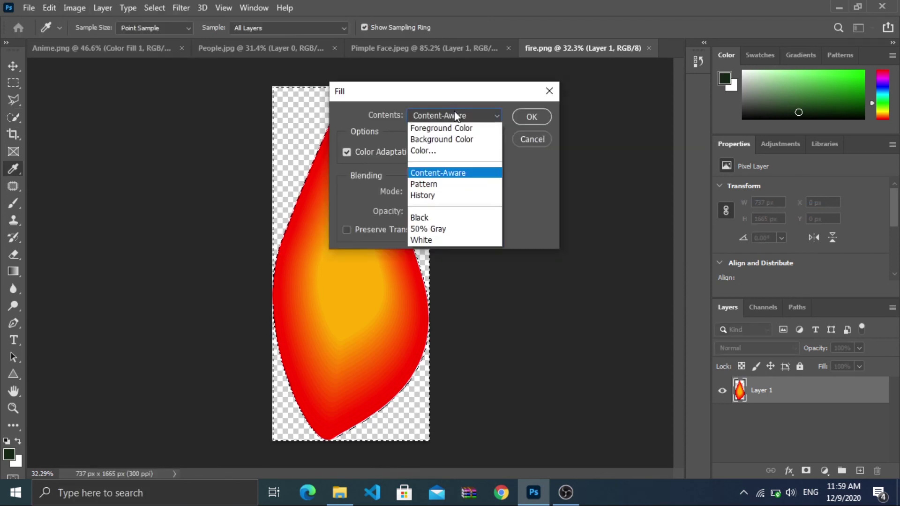
click(436, 151)
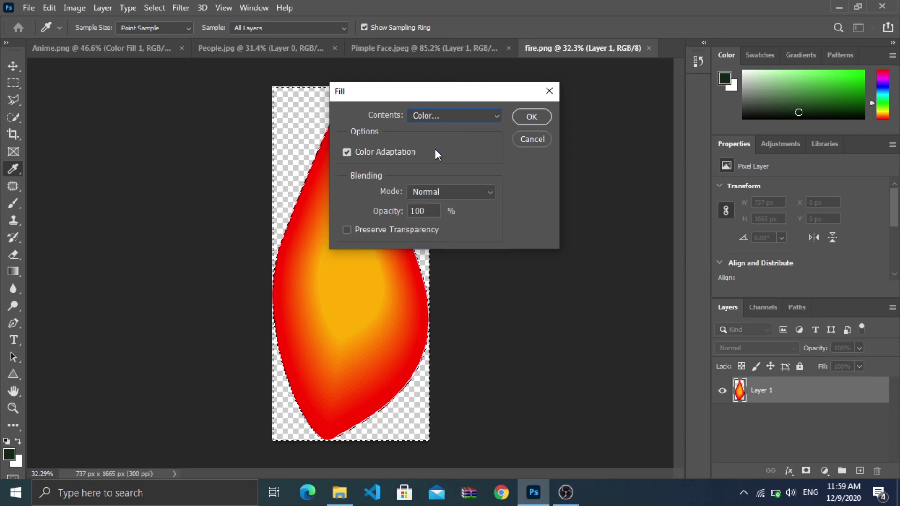
drag(437, 163, 438, 216)
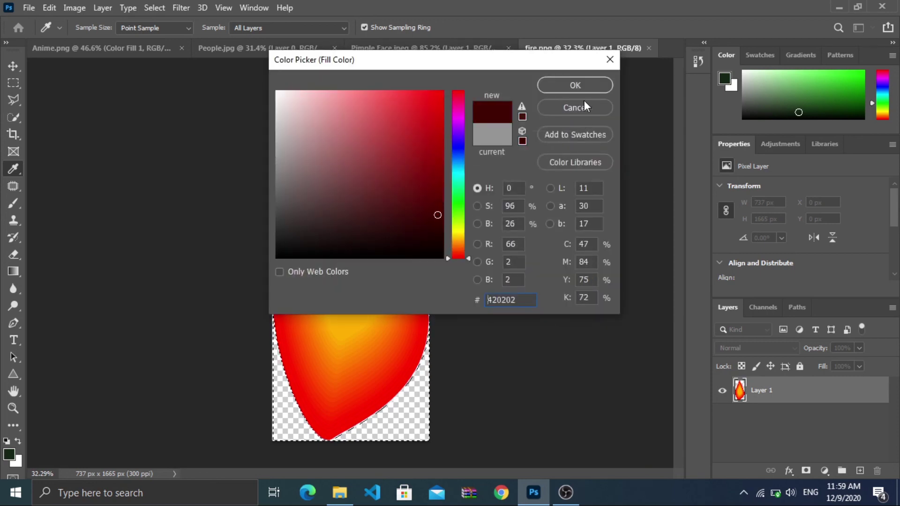
click(579, 85)
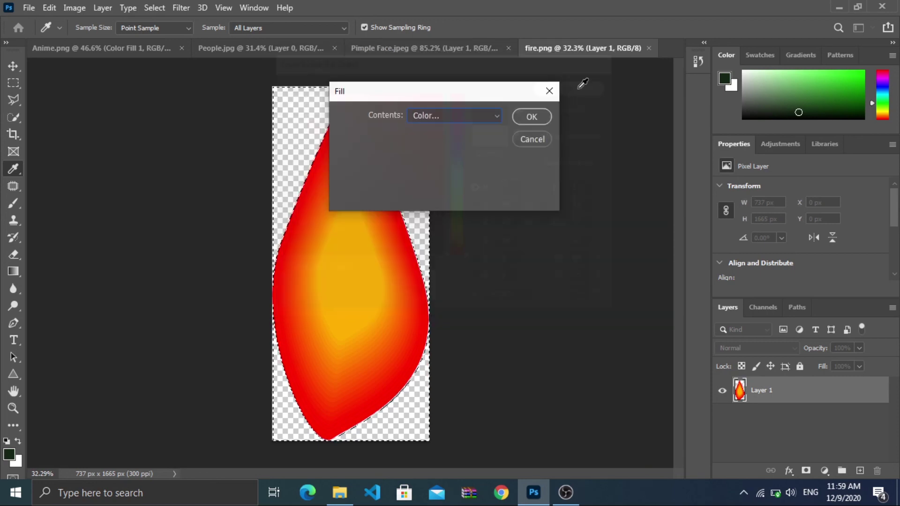
click(534, 115)
key(w)
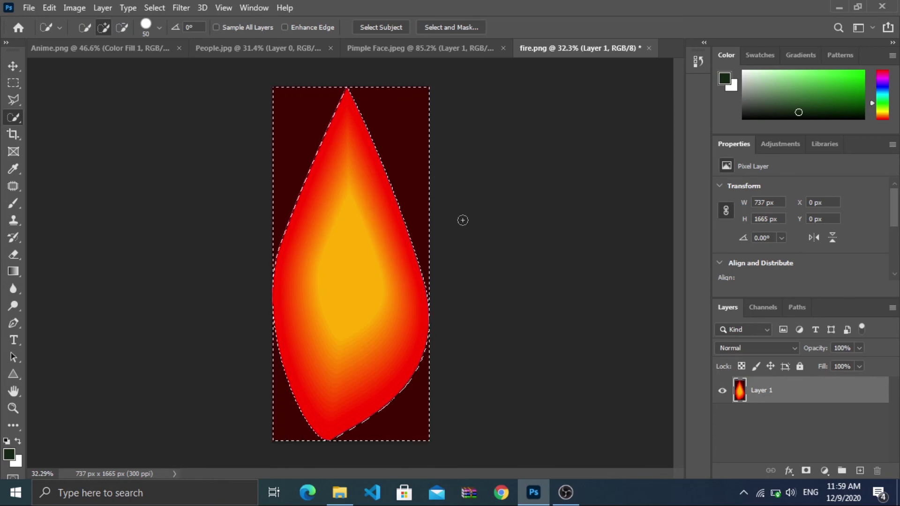
Step: Undo the dark red fill and fill the selected background with Content-Aware, using Color Adaptation, Normal mode and 100% opacity
key(ctrl+z)
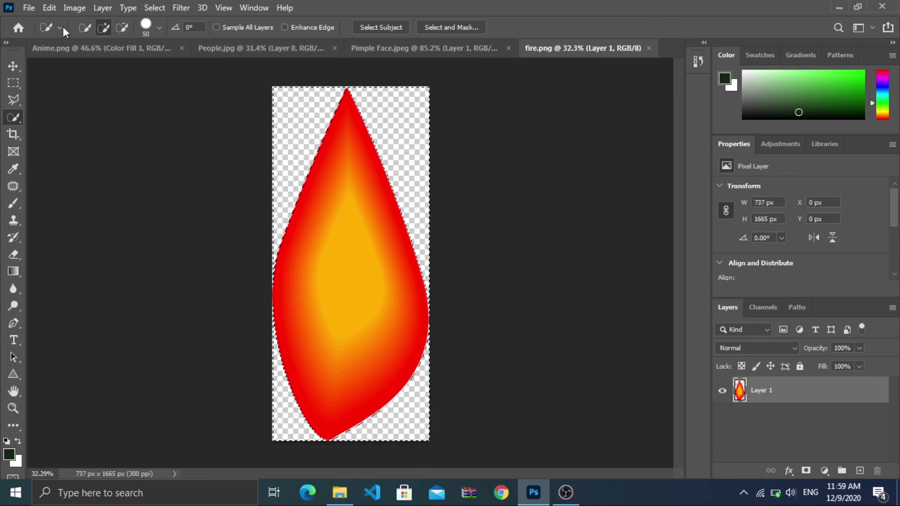
click(50, 7)
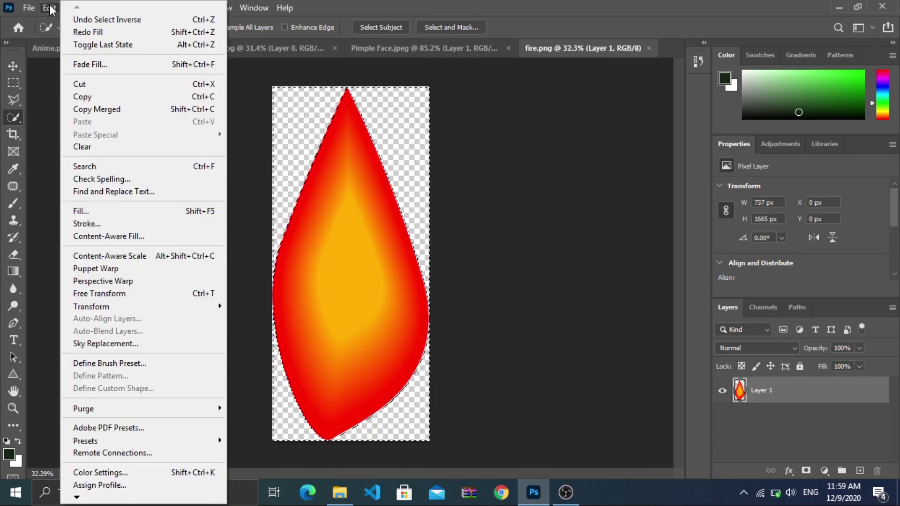
click(107, 209)
click(463, 115)
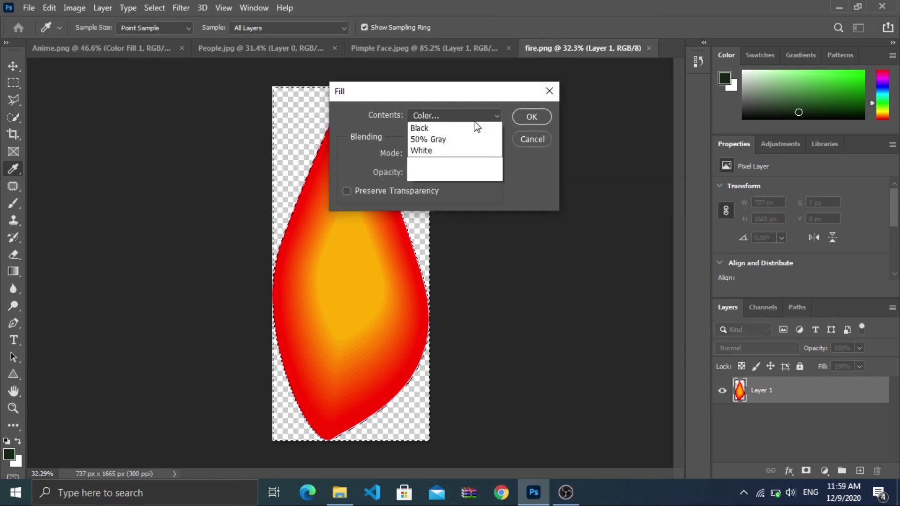
click(459, 171)
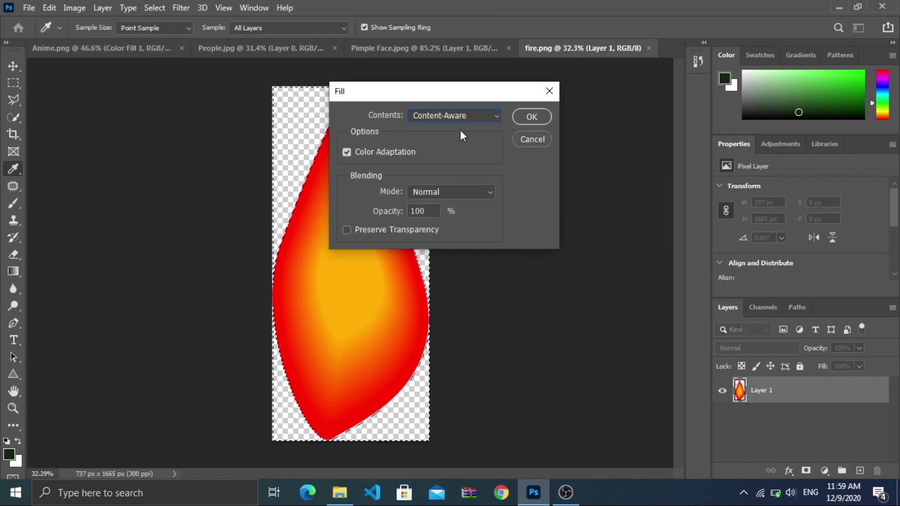
drag(458, 95, 541, 109)
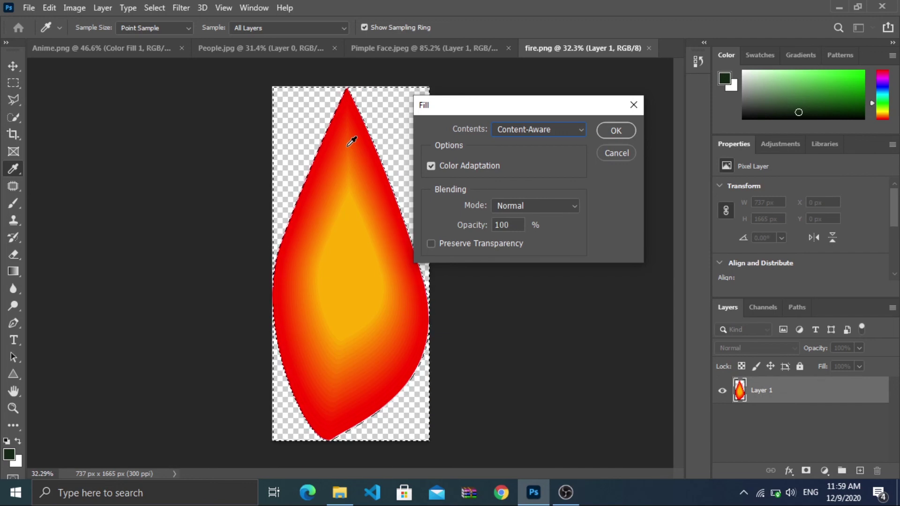
click(612, 131)
Step: Deselect the filled background area around the flame and inspect the blend along the flame's former edge
key(w)
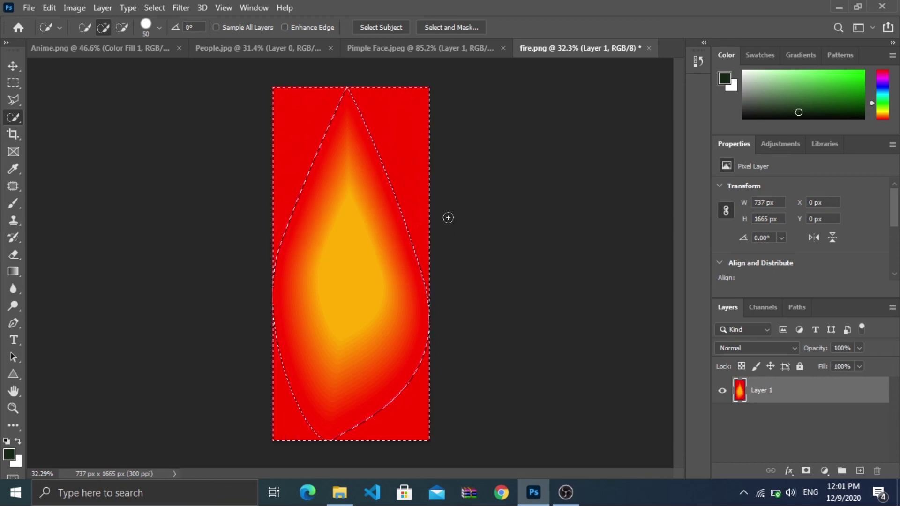
key(ctrl+d)
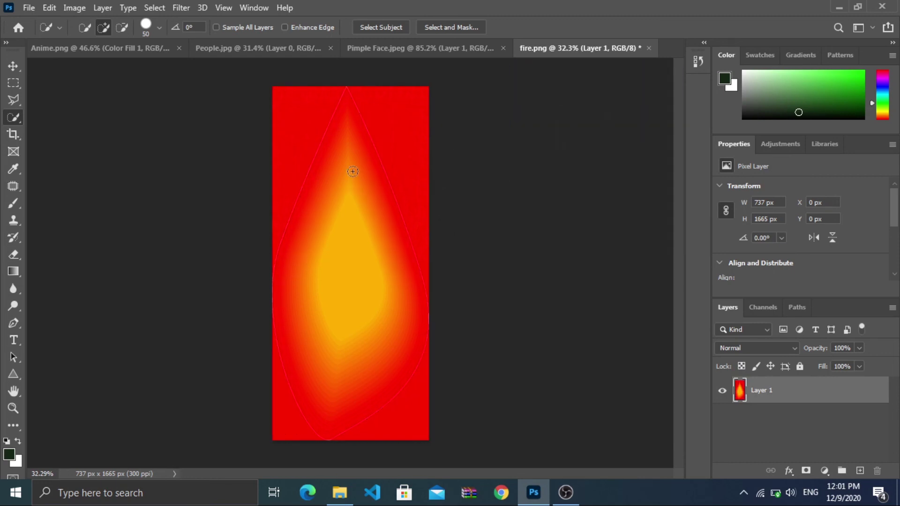
scroll(353, 172, down, 3)
scroll(354, 159, up, 3)
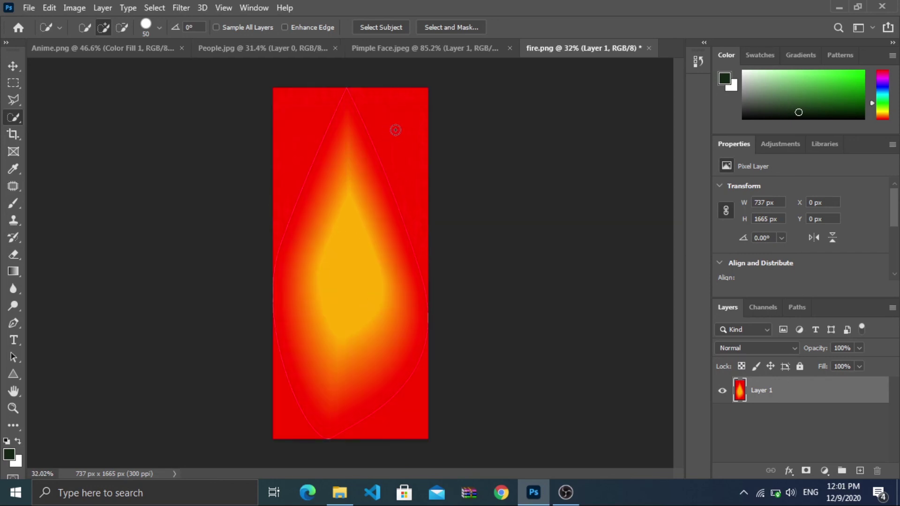